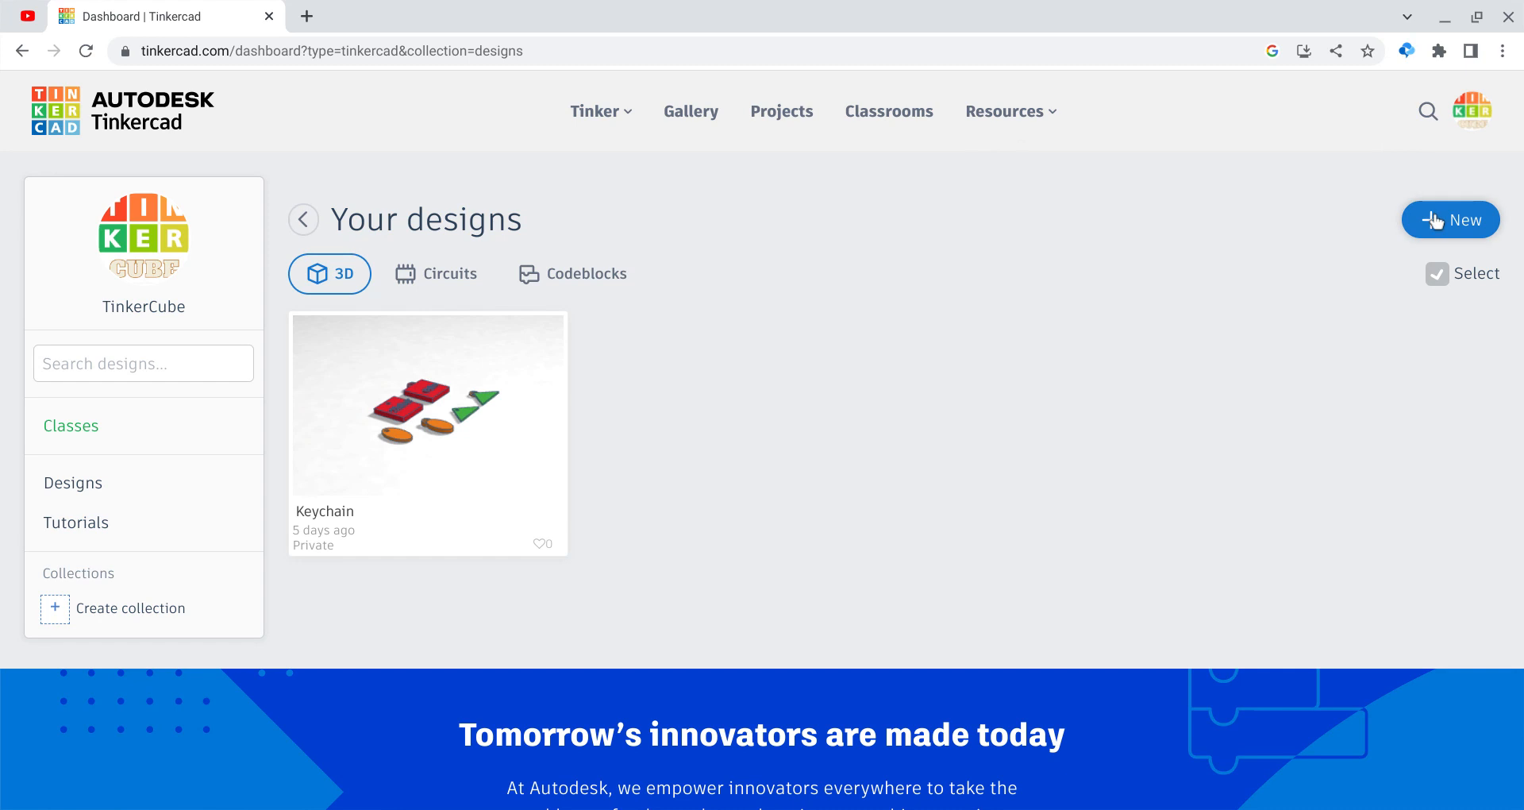
Step: Create a new blank 3D design from the dashboard's New menu
{"action": "left_click", "coordinate": [1435, 221]}
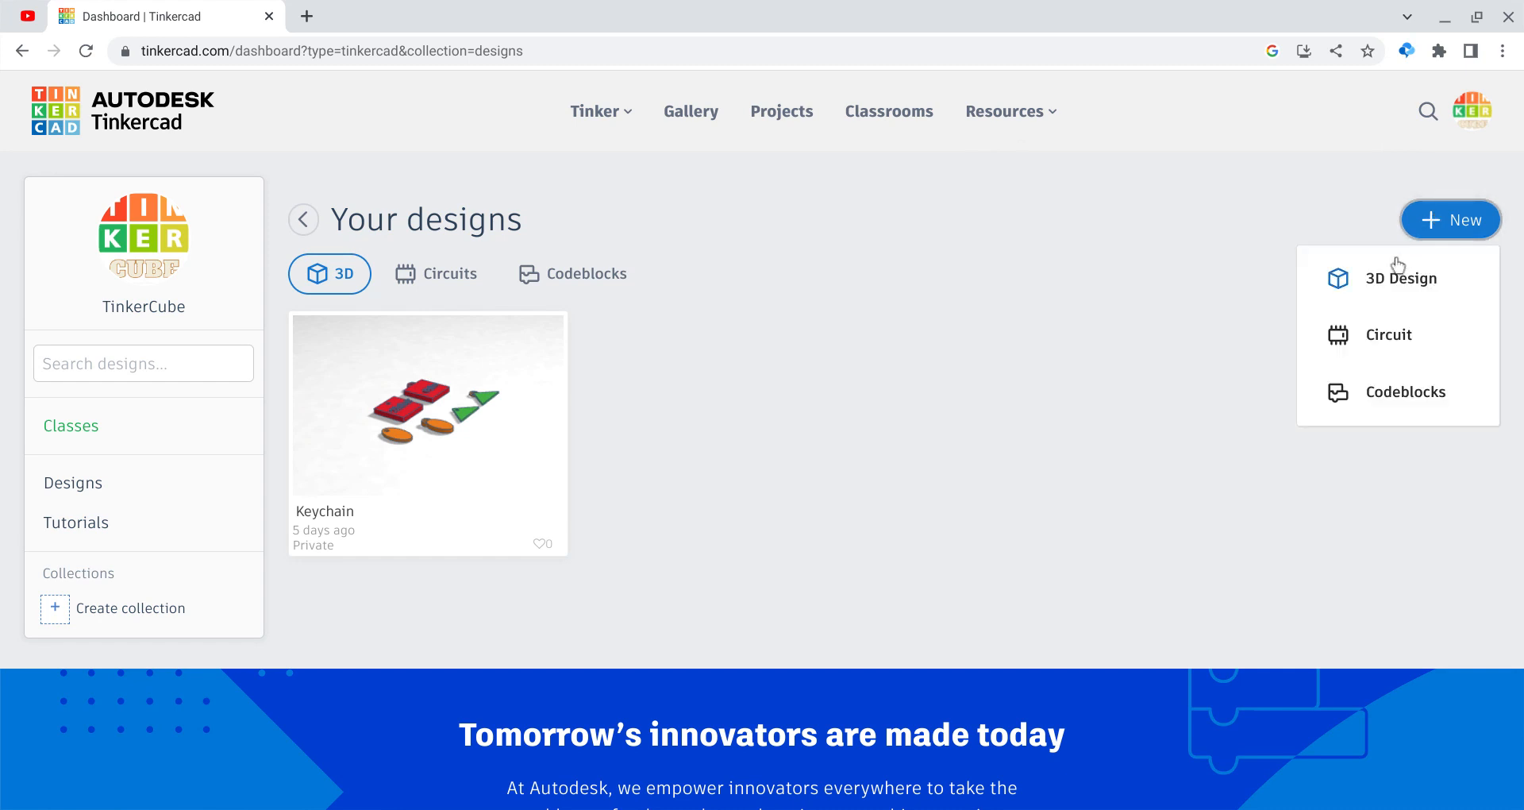
{"action": "left_click", "coordinate": [1349, 278]}
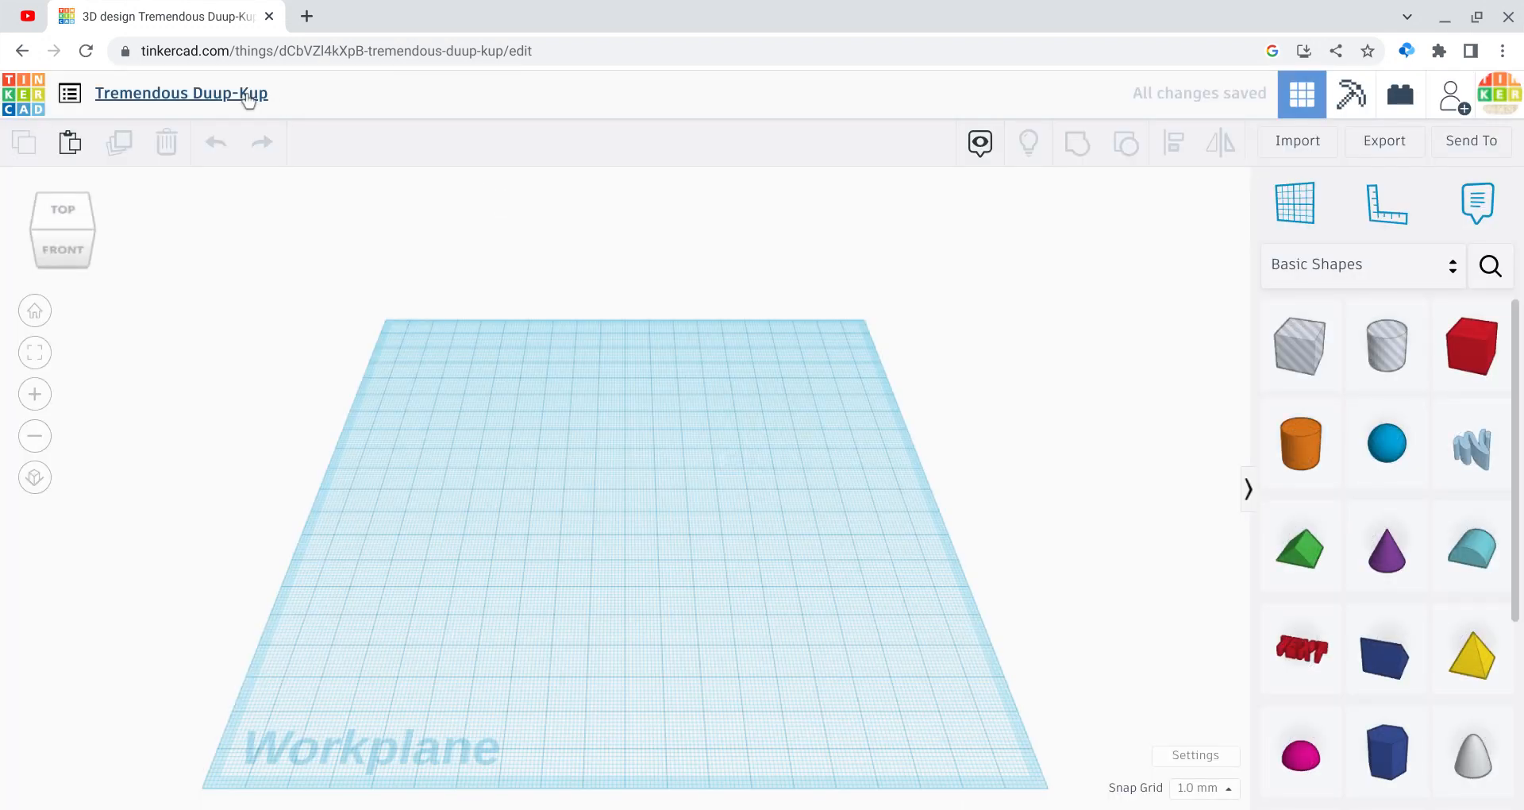
Step: Rename the design to House
{"action": "left_click", "coordinate": [246, 94]}
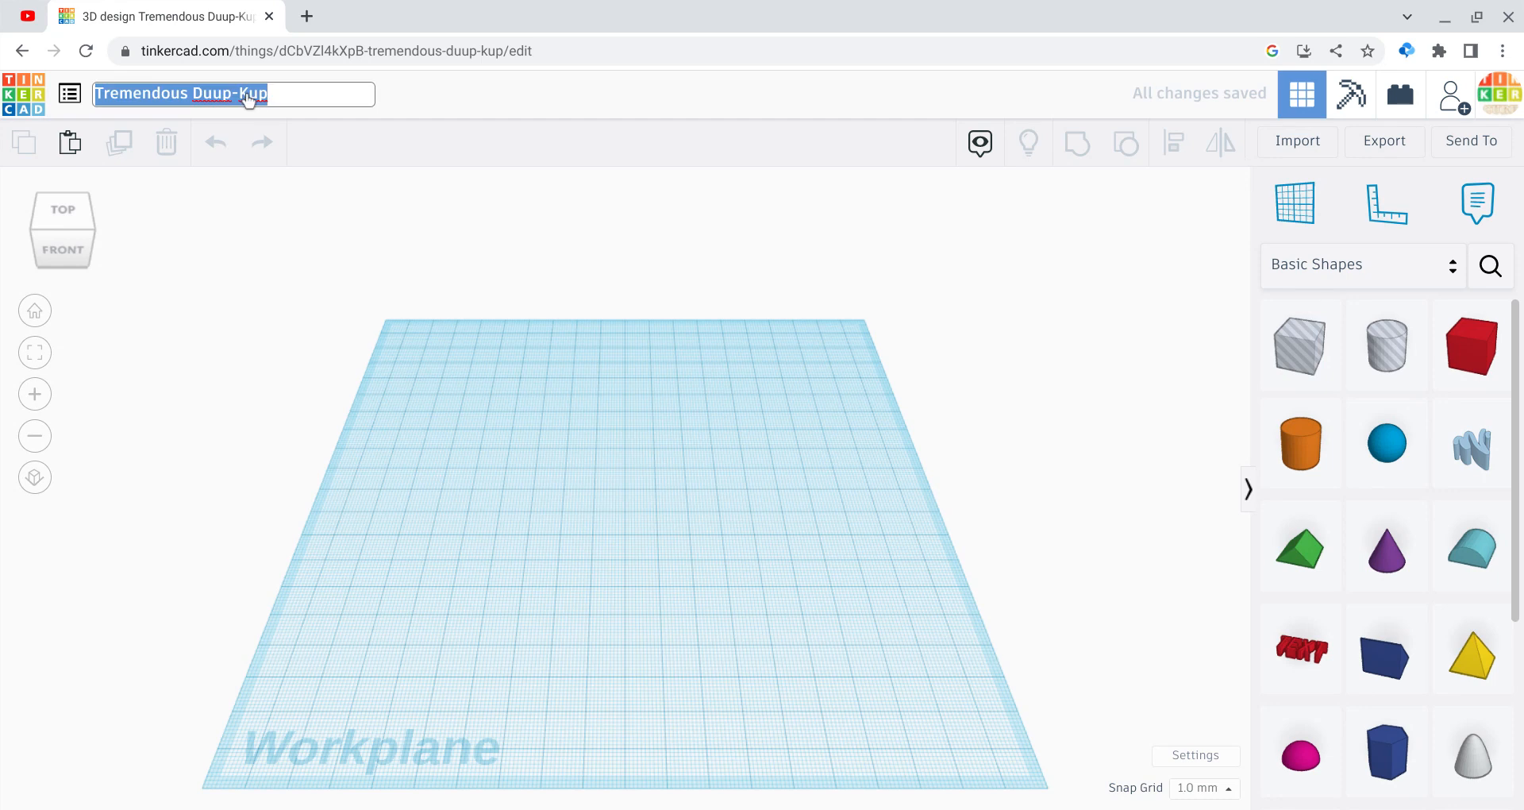
{"action": "key", "text": "BackSpace"}
{"action": "type", "text": "Houd"}
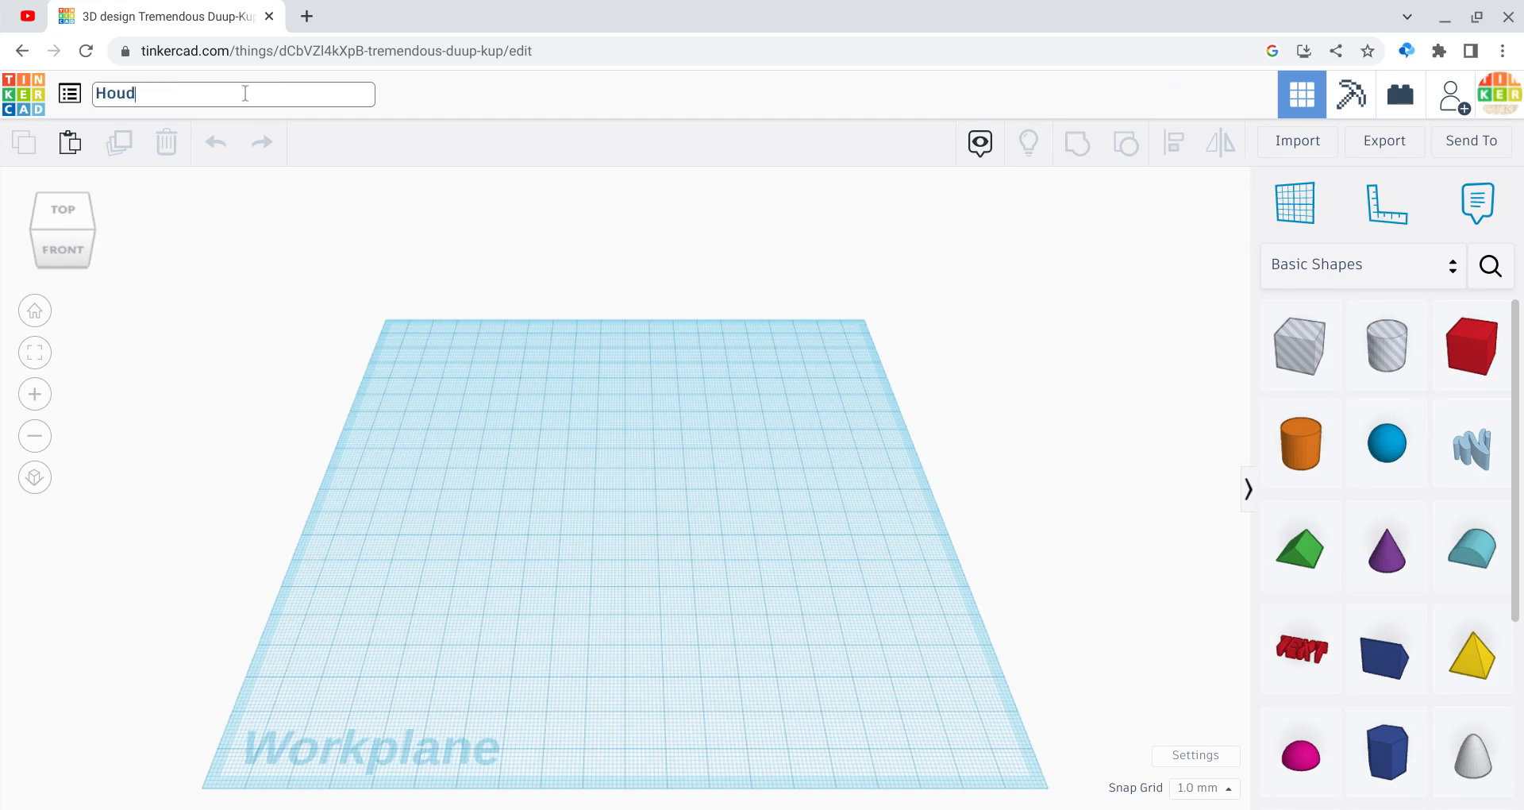
{"action": "left_click", "coordinate": [354, 219]}
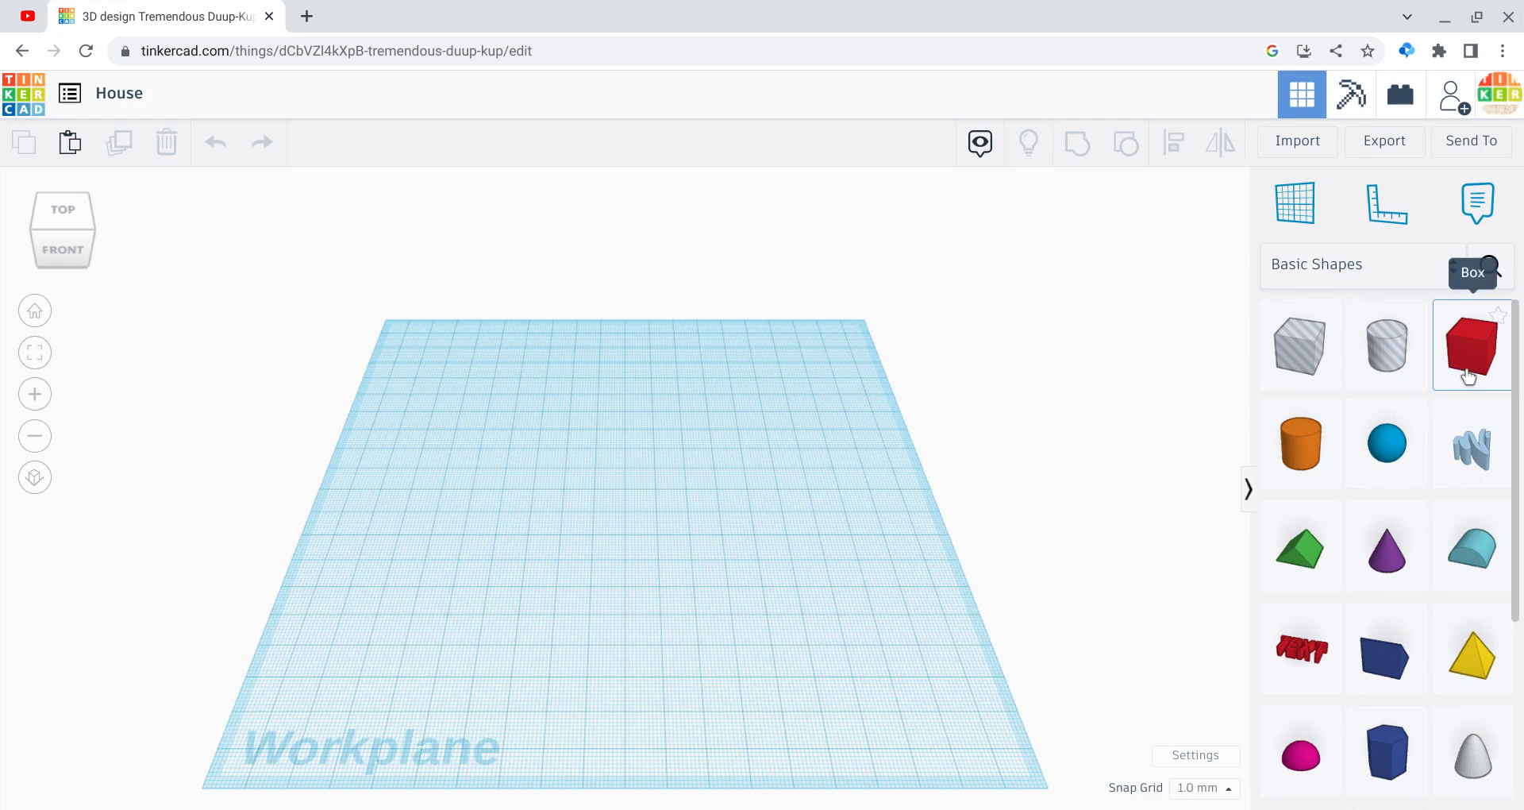
Step: Add a box to the workplane and raise it to 40 mm tall
{"action": "left_click_drag", "start_coordinate": [1468, 377], "coordinate": [807, 553]}
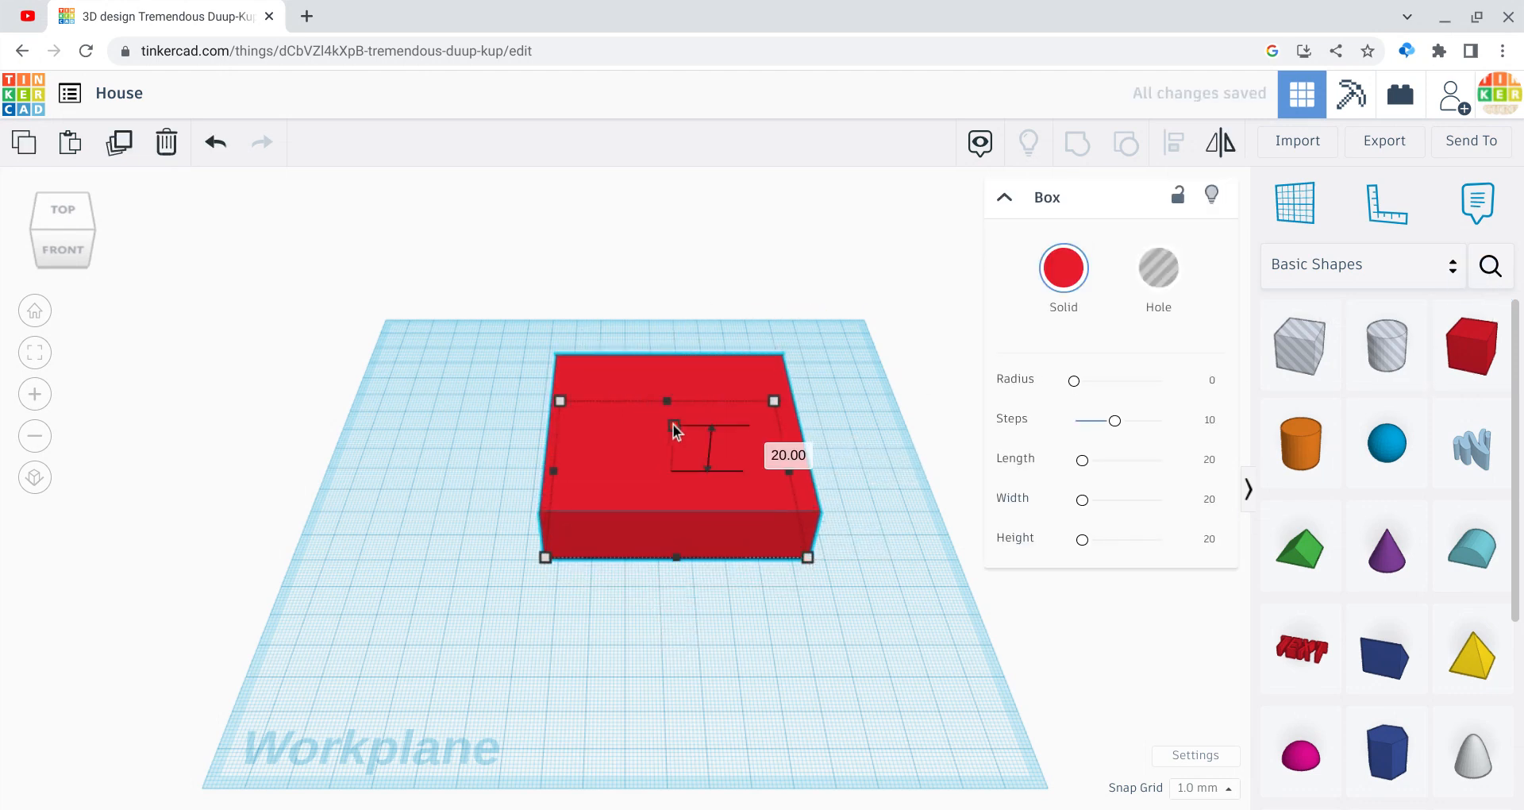
{"action": "left_click_drag", "start_coordinate": [674, 423], "coordinate": [667, 381]}
{"action": "left_click", "coordinate": [256, 325]}
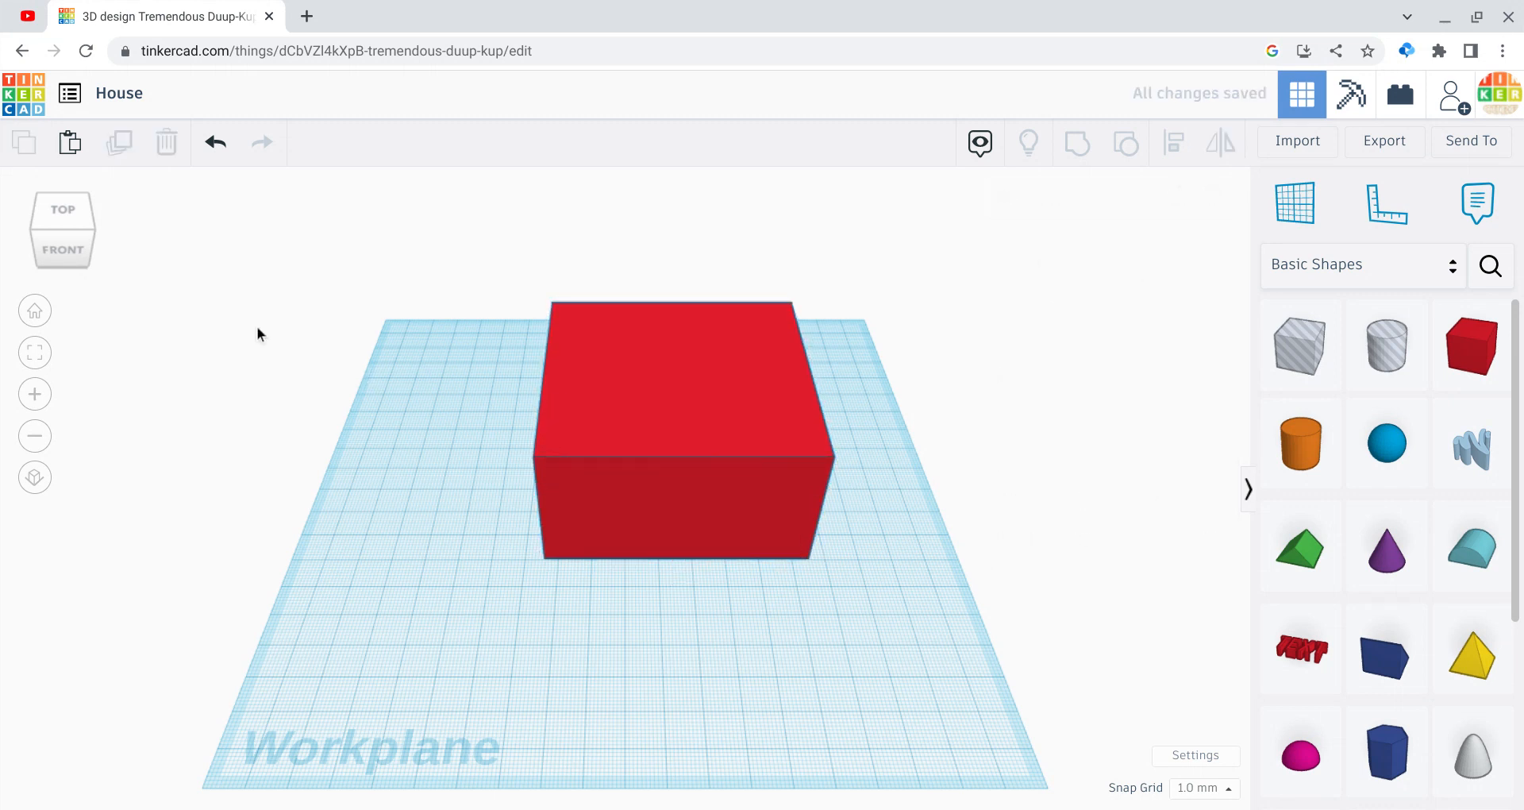
{"action": "left_click_drag", "start_coordinate": [67, 235], "coordinate": [69, 231]}
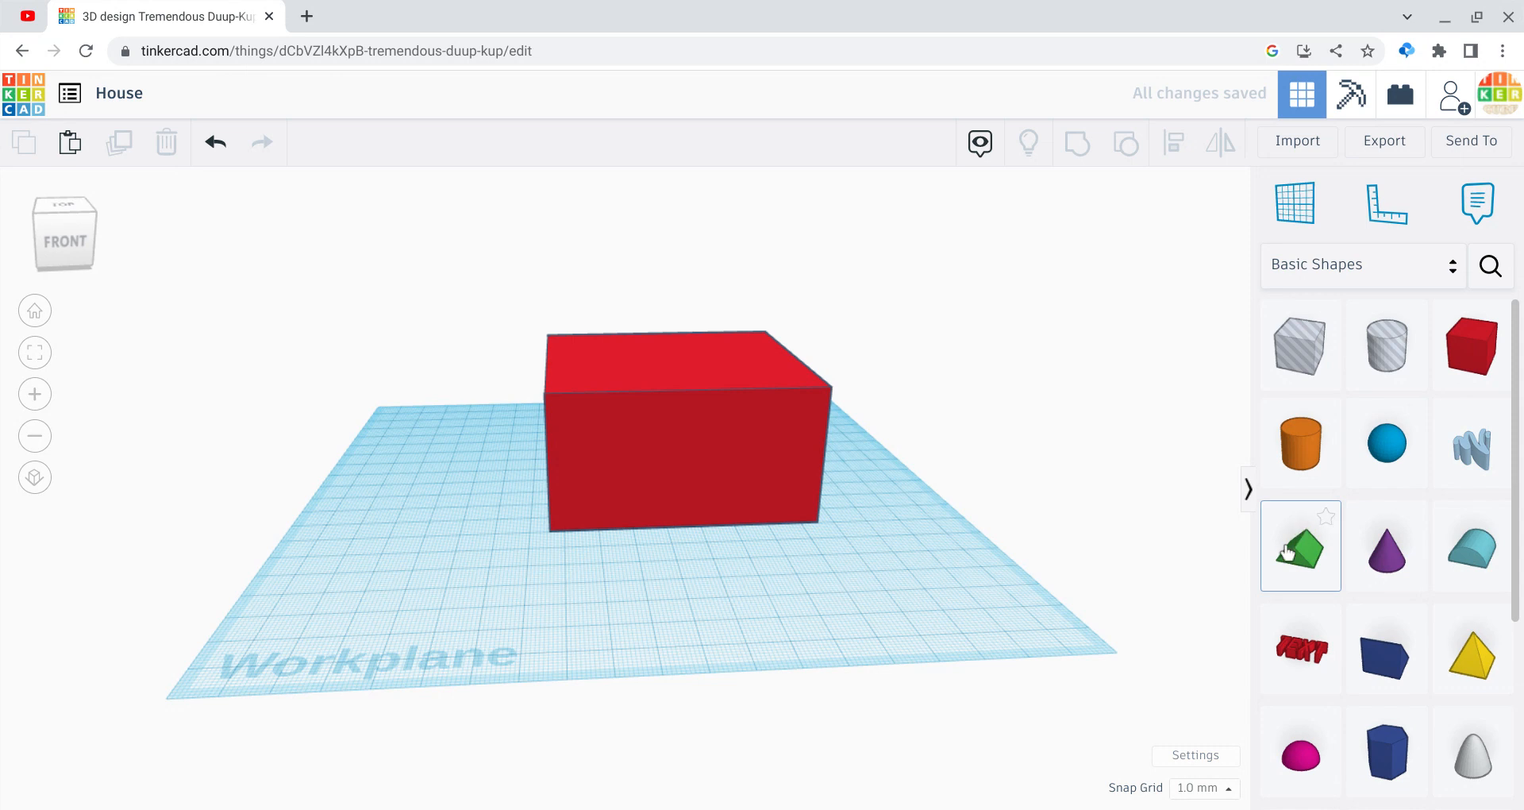
Step: Add a taller Roof shape and lift it 40 mm to sit on the red box
{"action": "left_click_drag", "start_coordinate": [1287, 552], "coordinate": [947, 713]}
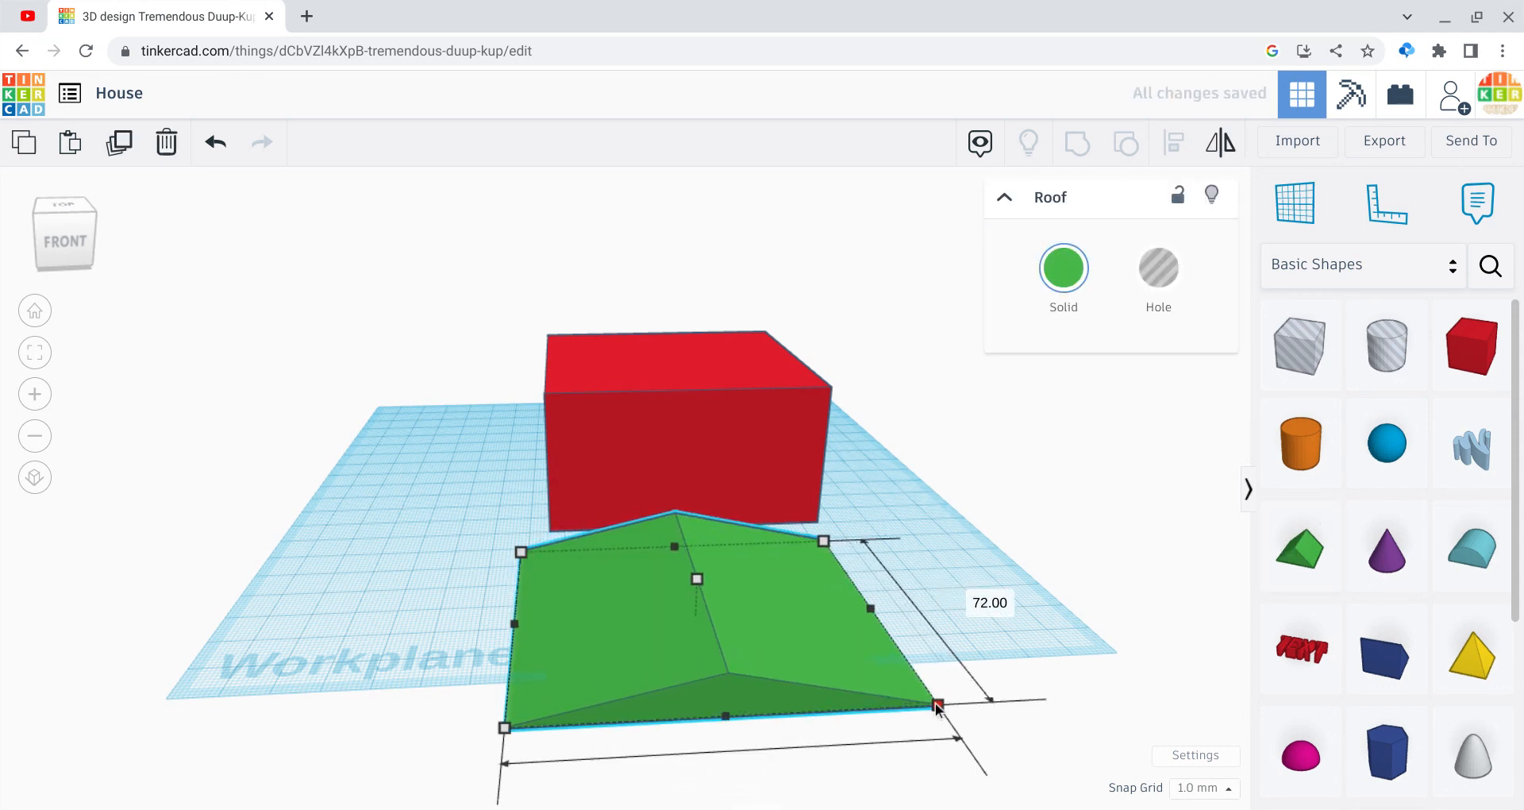
{"action": "left_click_drag", "start_coordinate": [694, 578], "coordinate": [695, 556]}
{"action": "left_click_drag", "start_coordinate": [702, 502], "coordinate": [683, 370]}
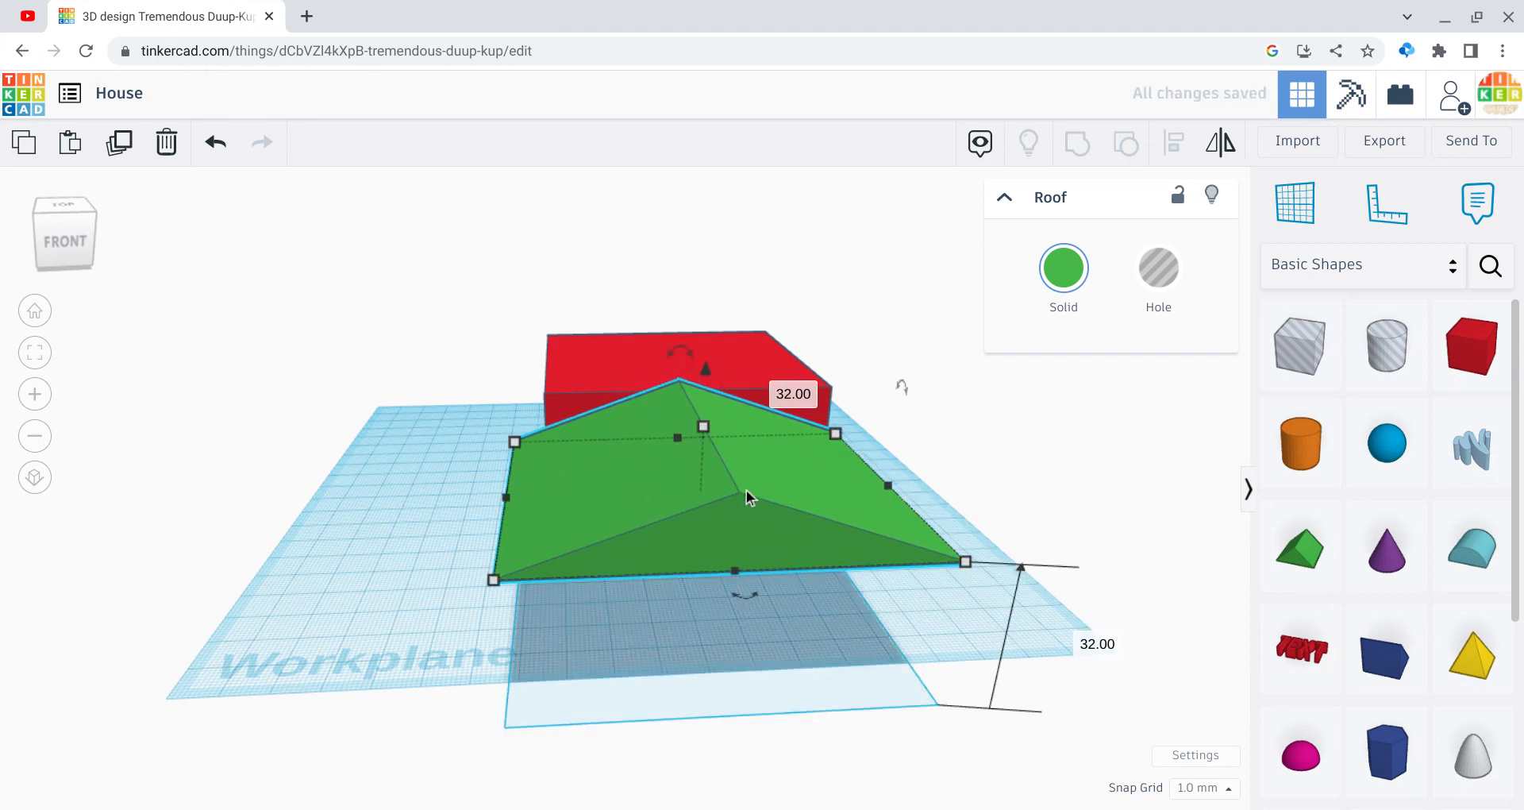
{"action": "left_click_drag", "start_coordinate": [746, 489], "coordinate": [694, 357]}
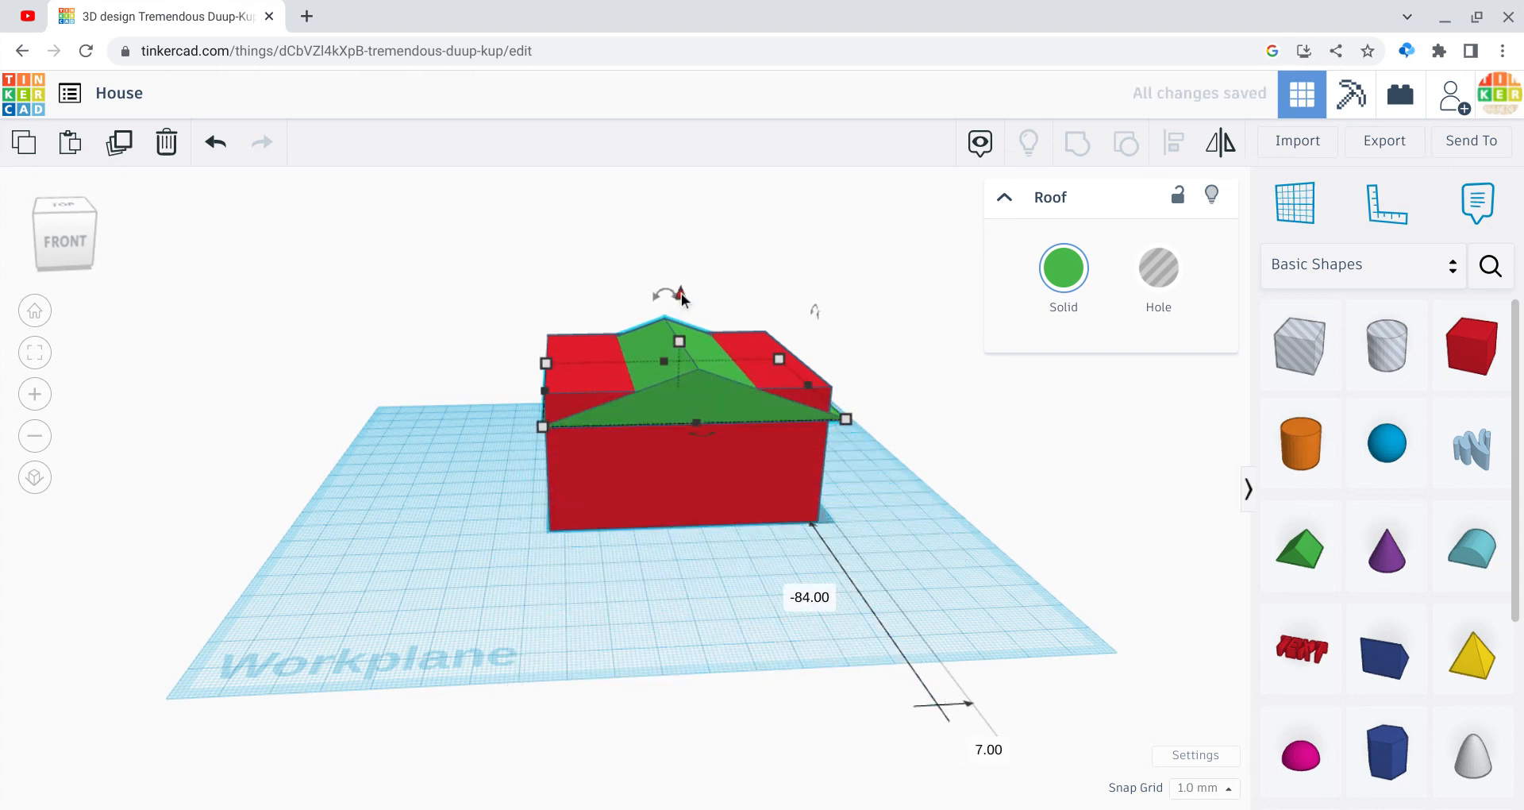
{"action": "left_click_drag", "start_coordinate": [681, 292], "coordinate": [668, 264]}
{"action": "left_click", "coordinate": [352, 324]}
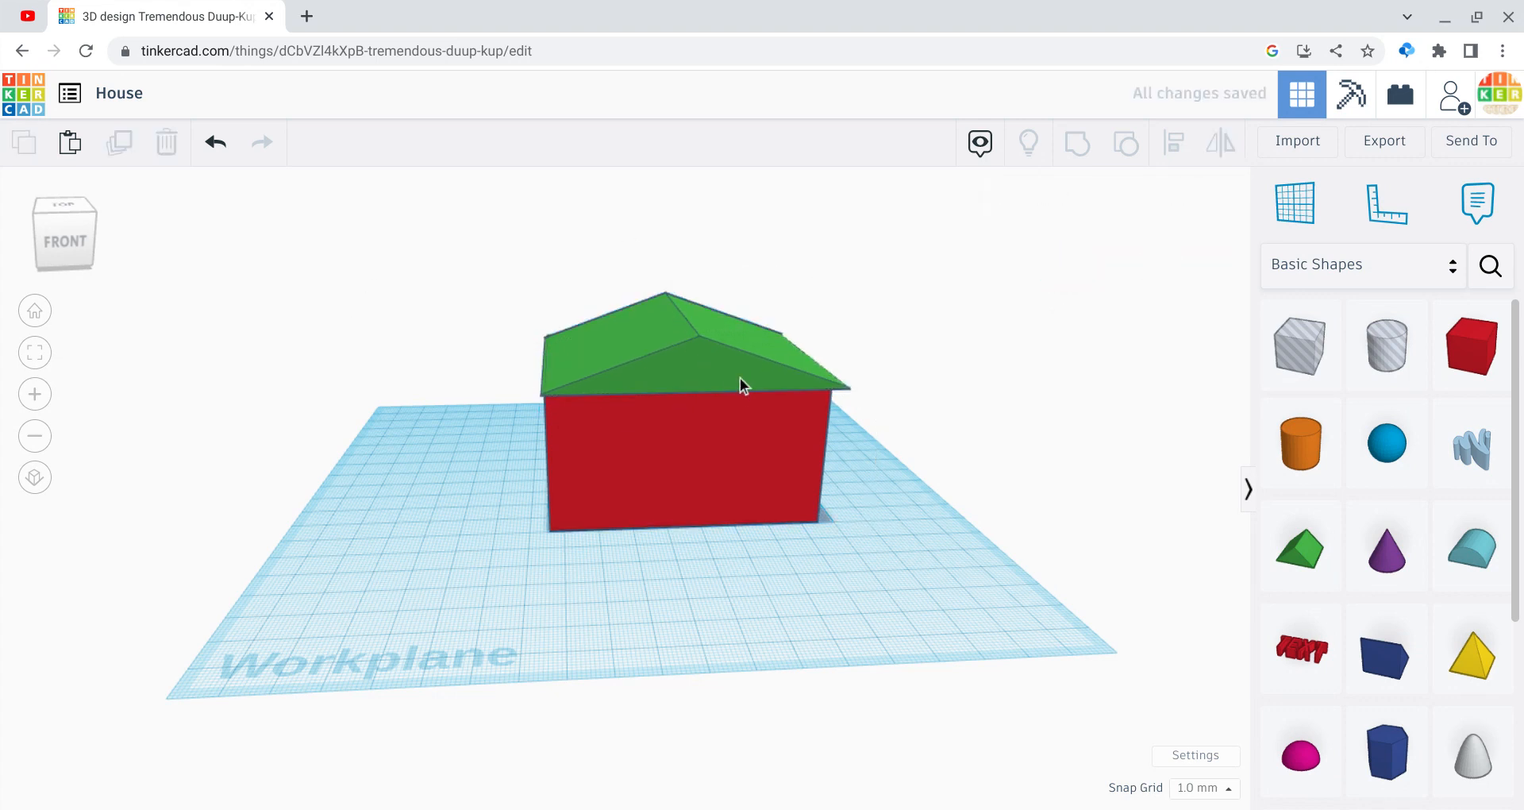
{"action": "left_click", "coordinate": [696, 362]}
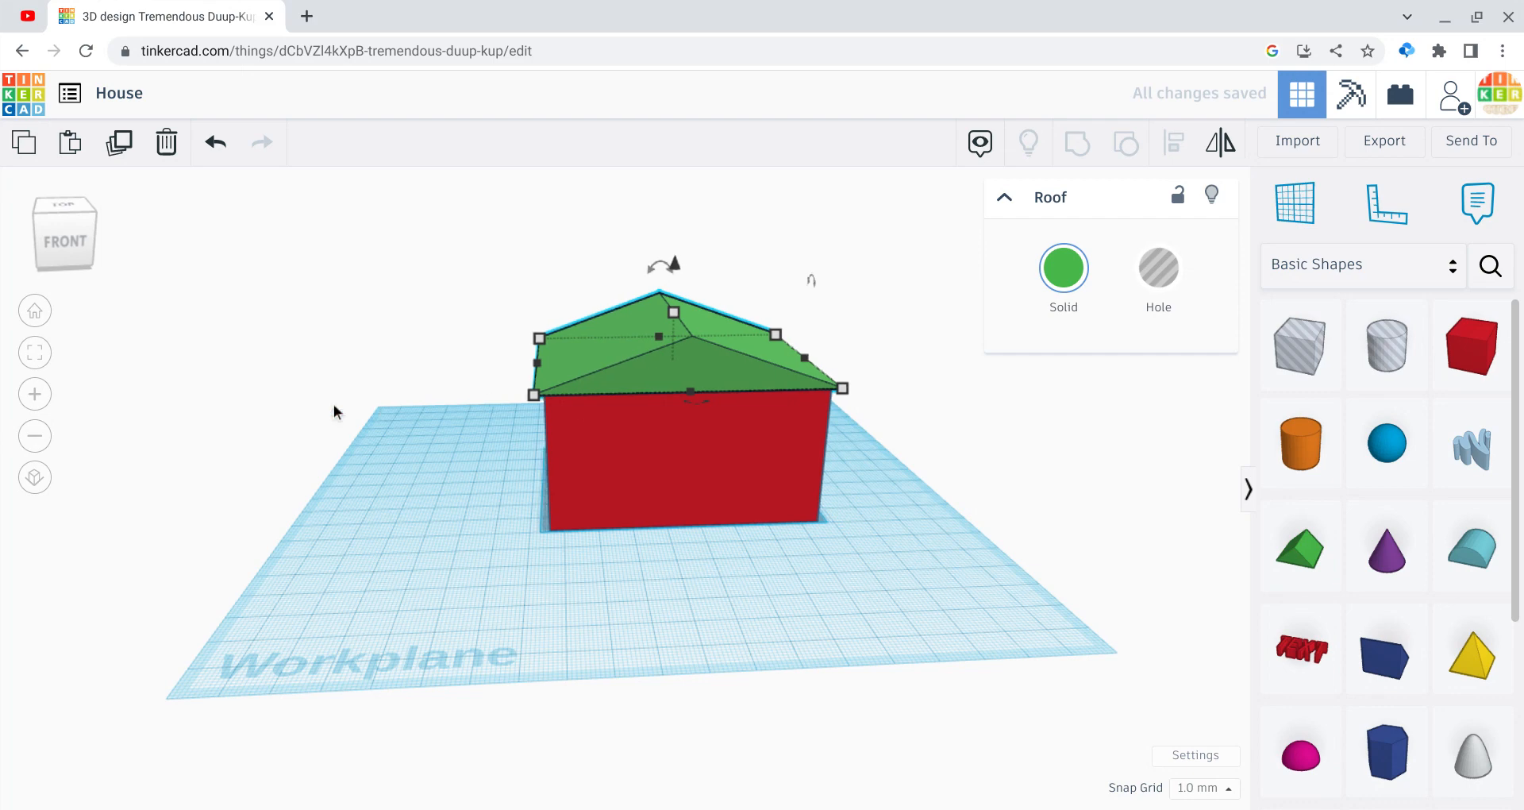
{"action": "left_click", "coordinate": [231, 346]}
{"action": "left_click_drag", "start_coordinate": [84, 252], "coordinate": [153, 261]}
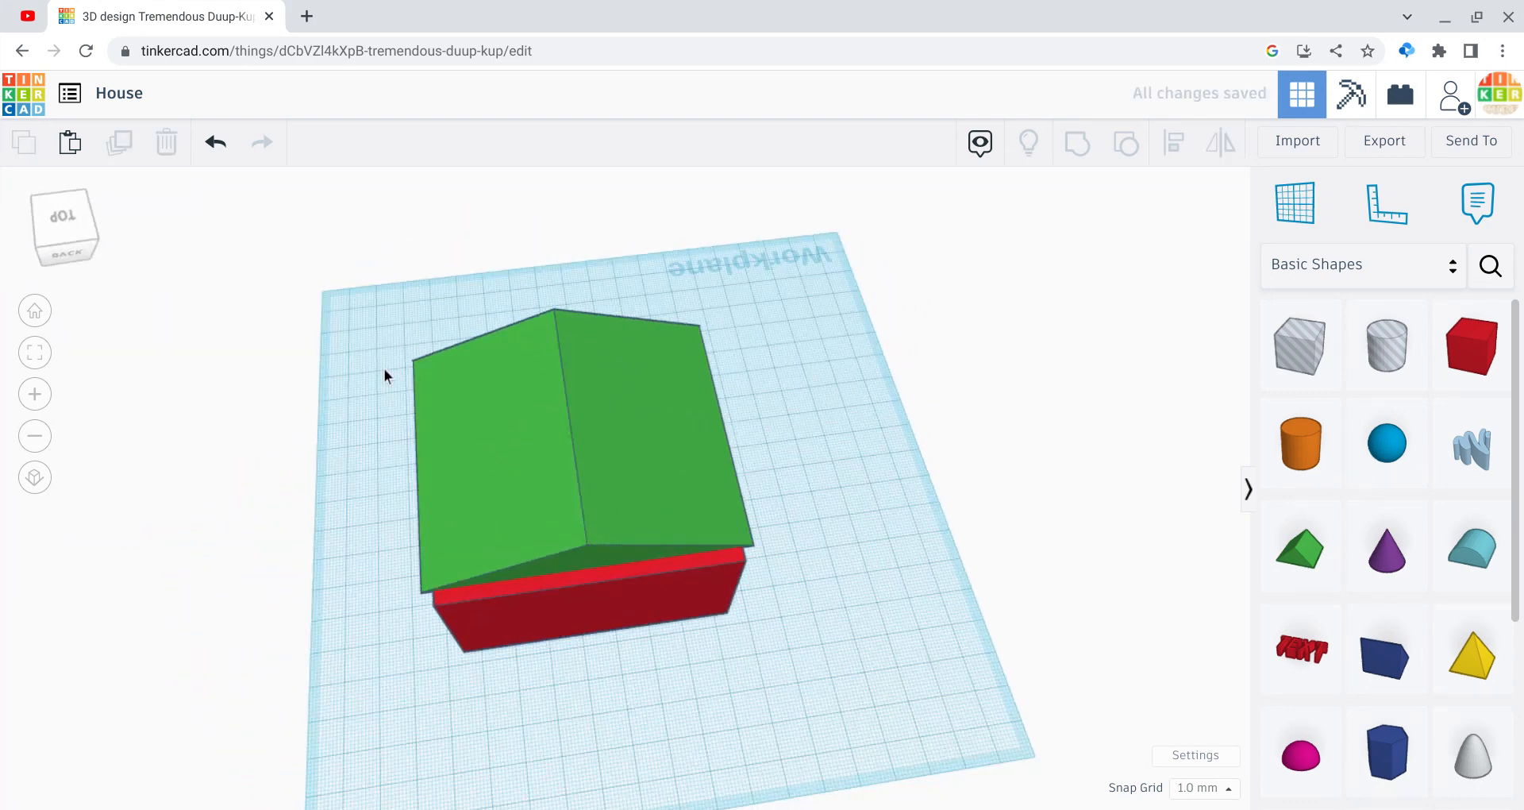
Step: Stretch the roof forward to cover the box and colour it tan
{"action": "left_click", "coordinate": [524, 468]}
{"action": "mouse_move", "coordinate": [592, 563]}
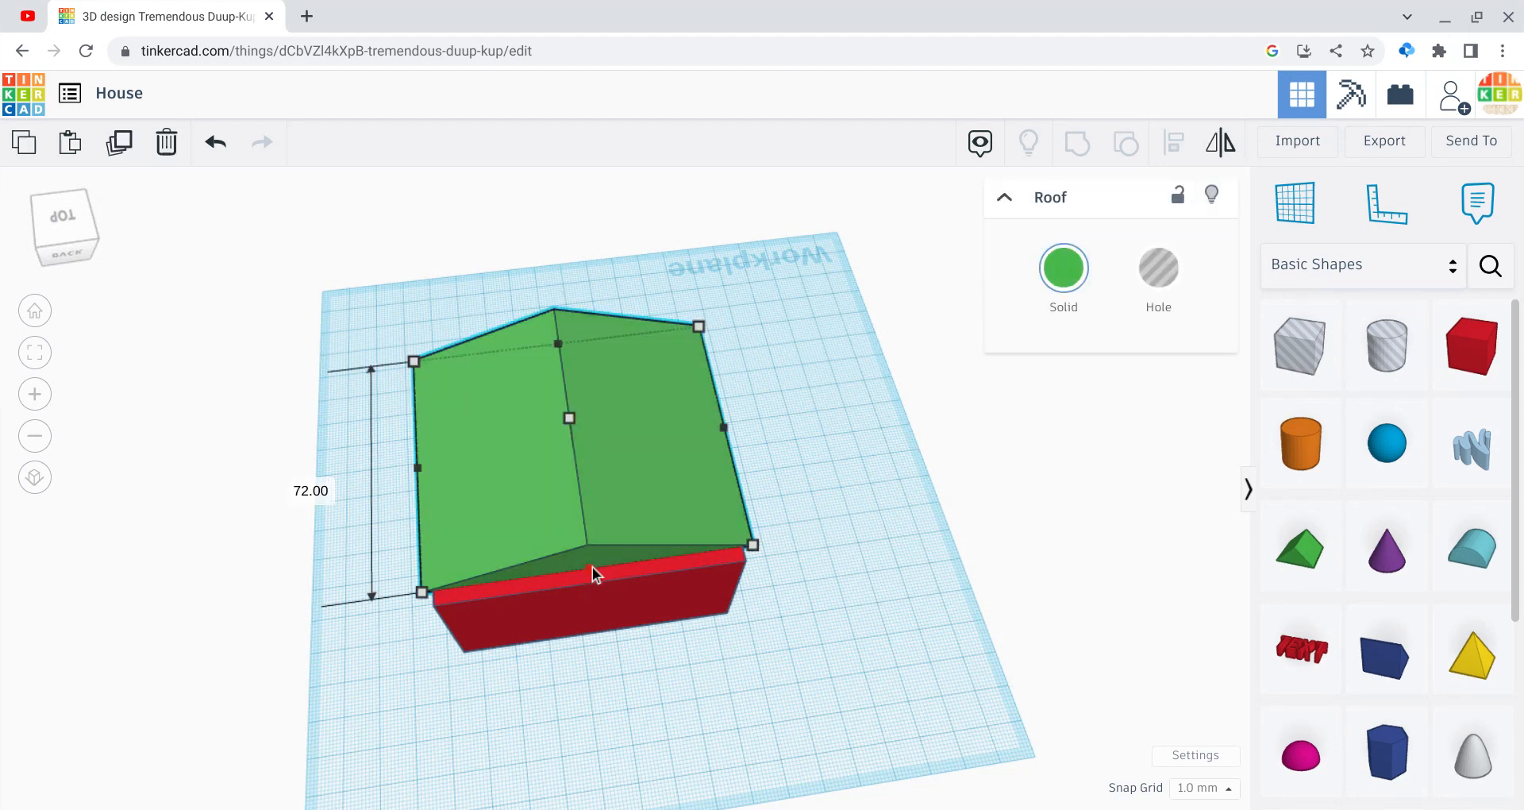
{"action": "left_click_drag", "start_coordinate": [592, 573], "coordinate": [592, 579]}
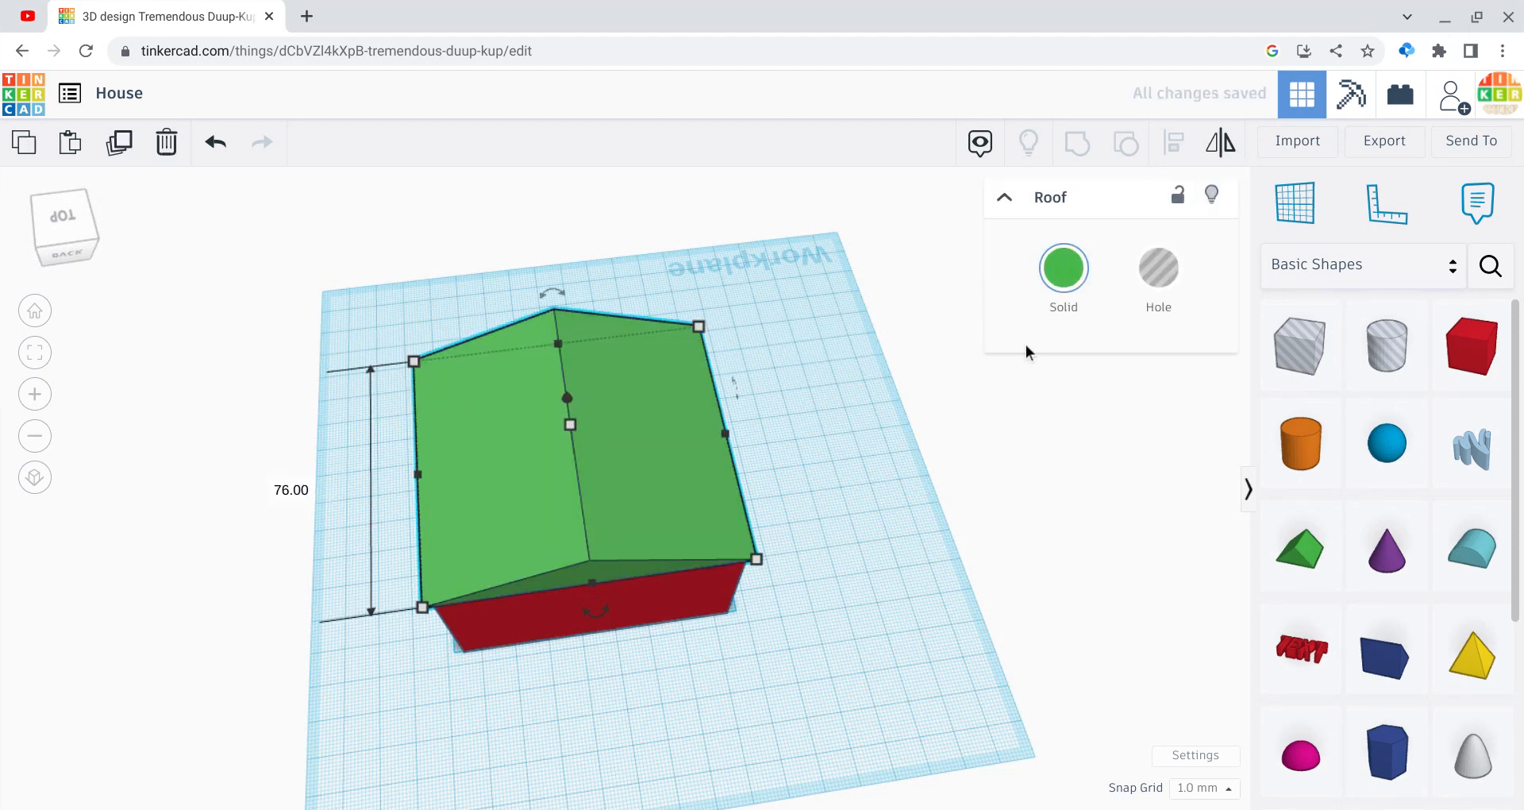
{"action": "left_click", "coordinate": [1064, 284]}
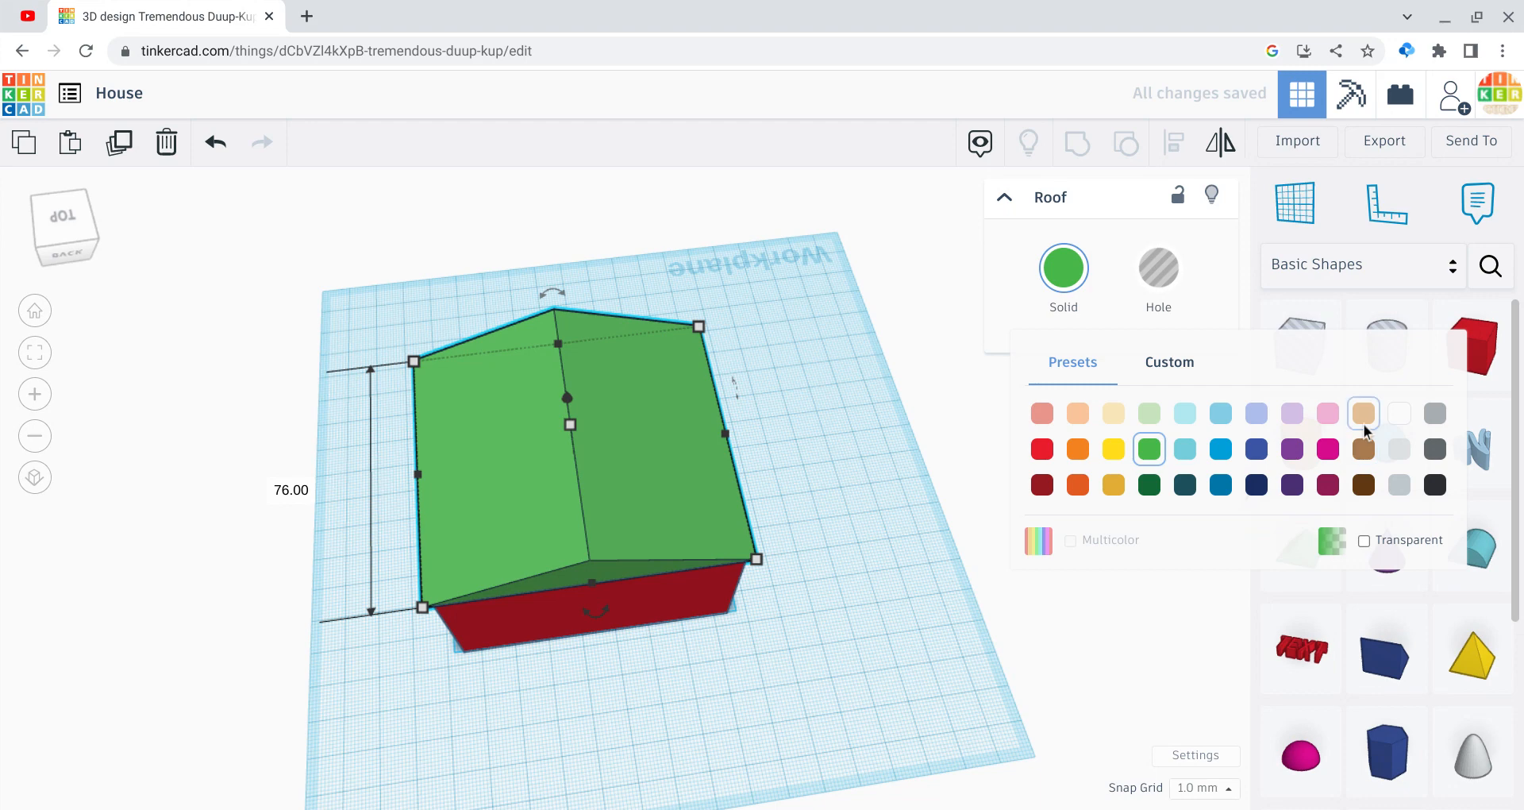
{"action": "left_click", "coordinate": [1363, 420]}
Step: Colour the red box tan as well
{"action": "left_click", "coordinate": [879, 656]}
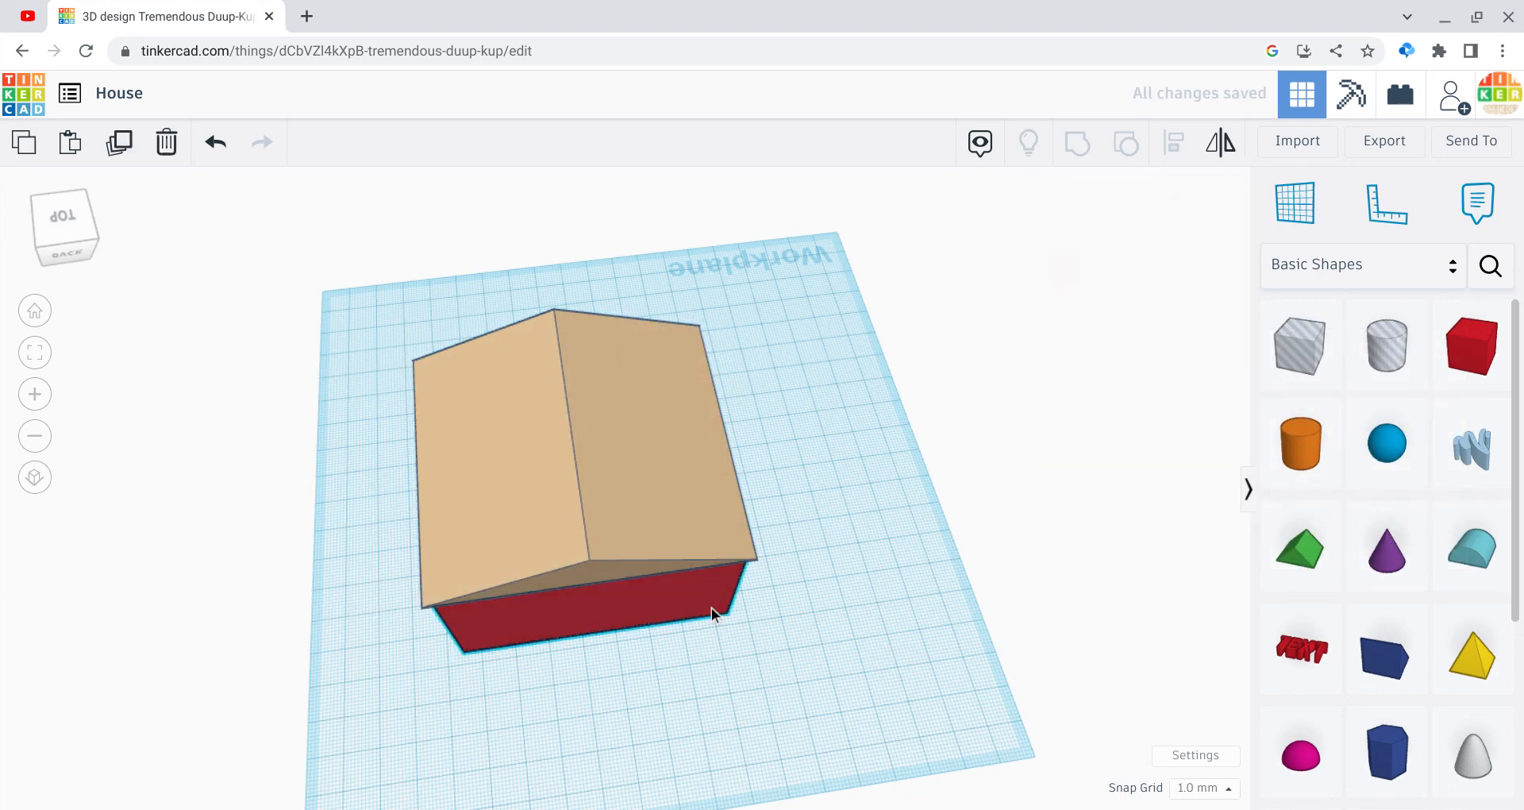
{"action": "left_click", "coordinate": [711, 607]}
{"action": "left_click", "coordinate": [1063, 267]}
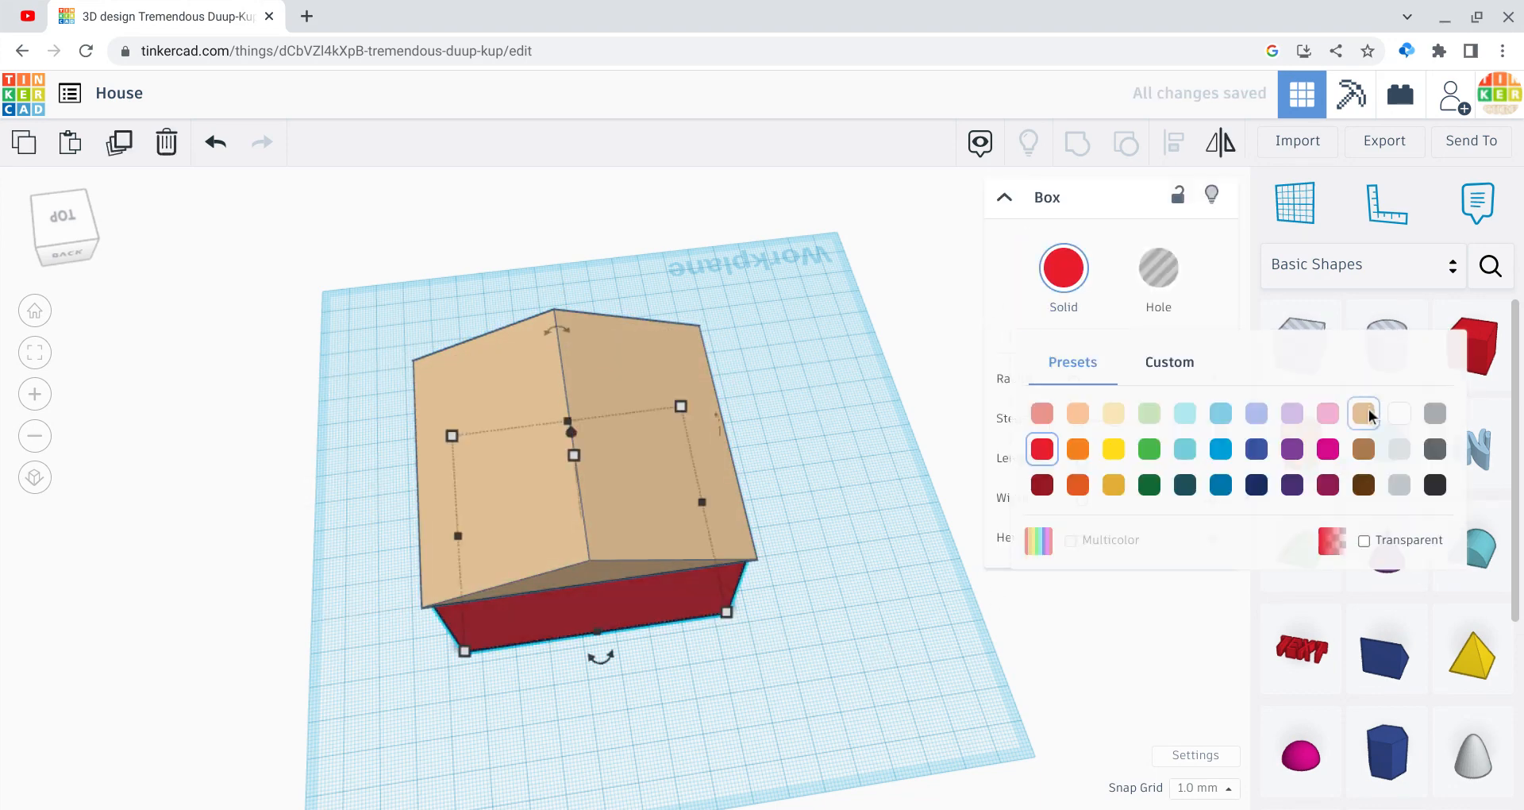
{"action": "left_click", "coordinate": [1364, 413]}
{"action": "left_click", "coordinate": [902, 636]}
Step: Narrow the roof to match the box width
{"action": "left_click", "coordinate": [700, 493]}
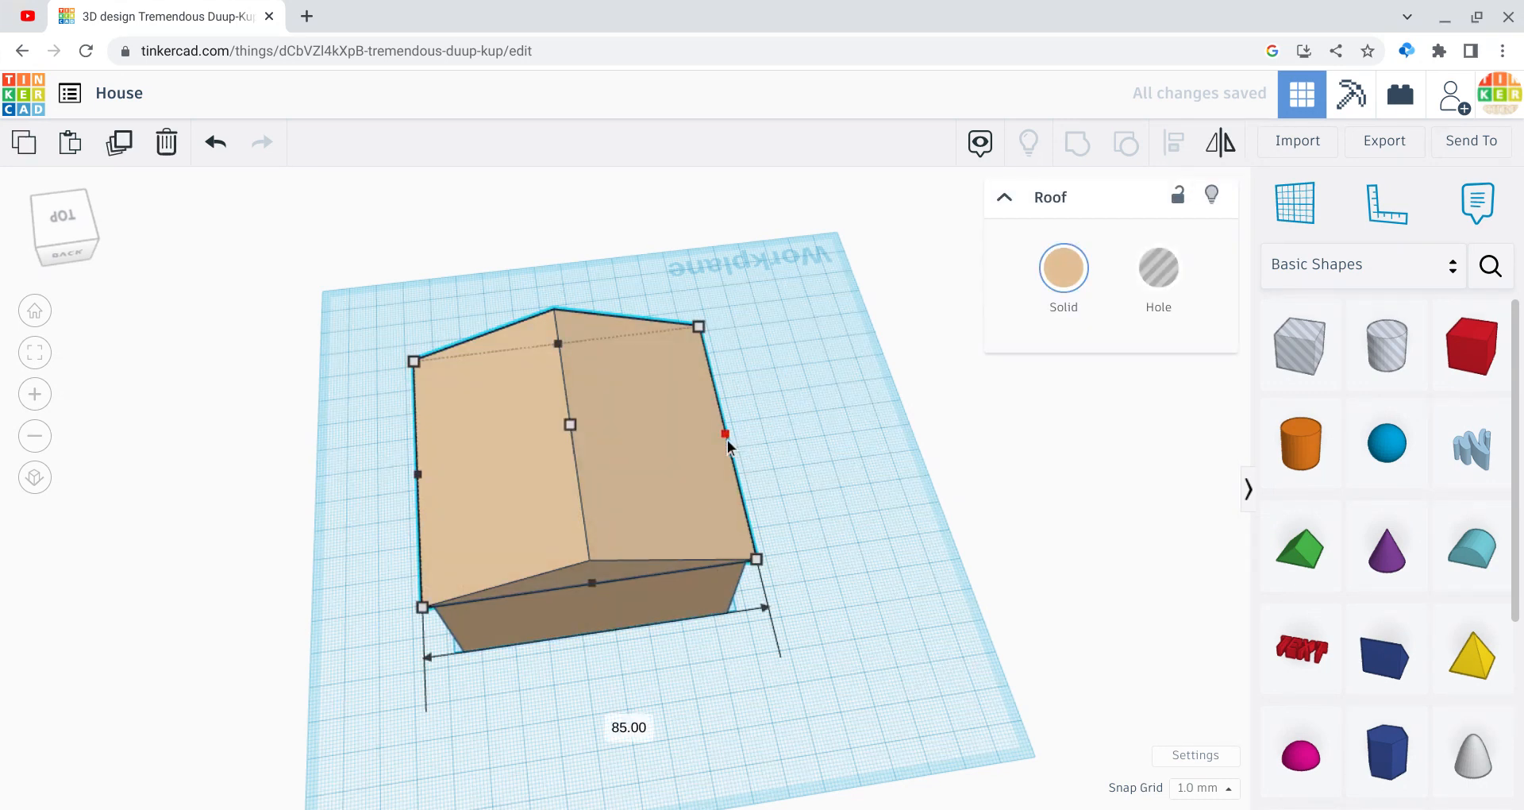
{"action": "left_click_drag", "start_coordinate": [727, 440], "coordinate": [708, 441]}
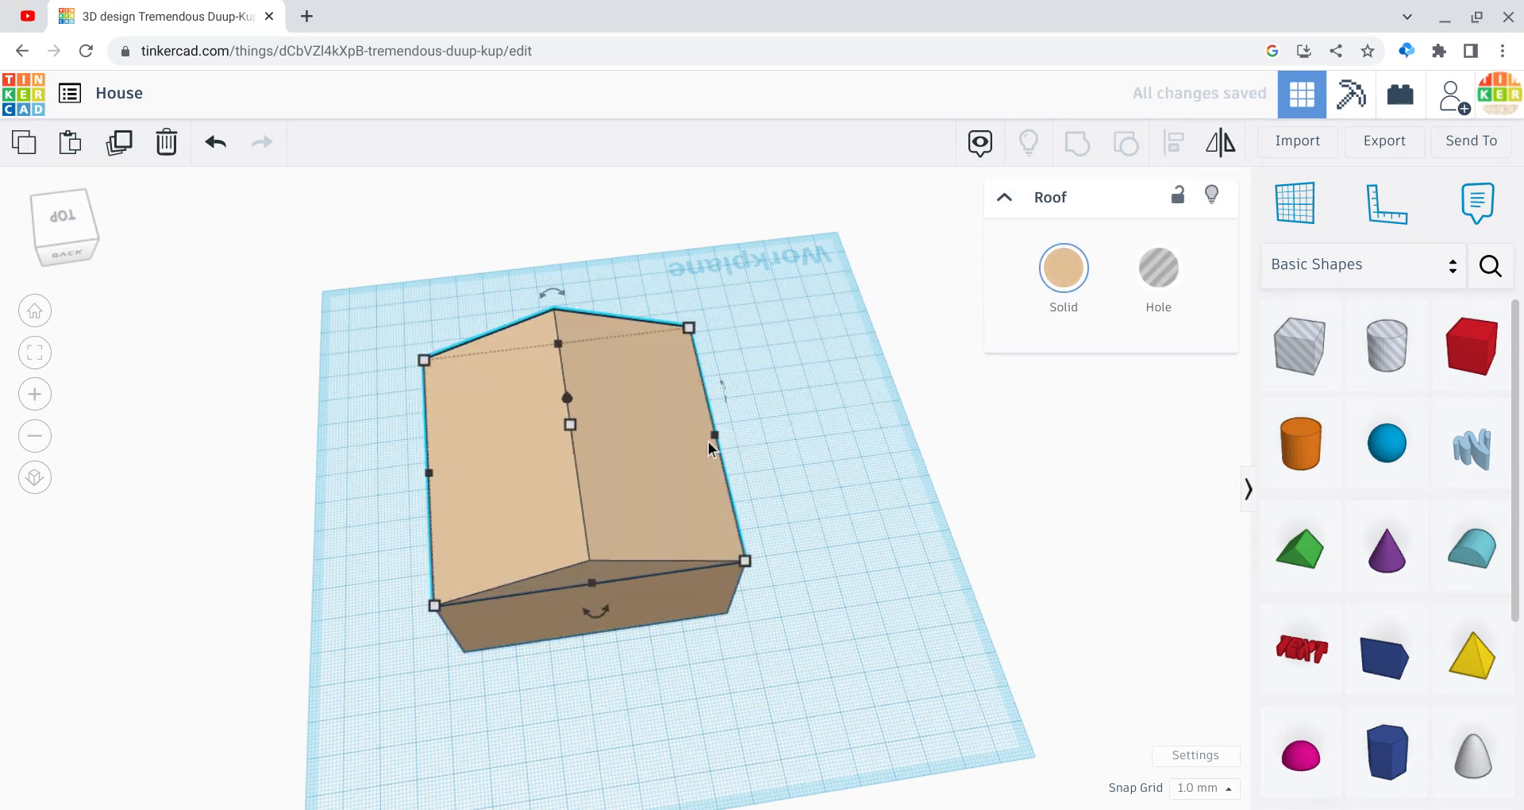
{"action": "left_click", "coordinate": [216, 375]}
{"action": "left_click_drag", "start_coordinate": [67, 249], "coordinate": [1, 240]}
{"action": "left_click", "coordinate": [29, 236]}
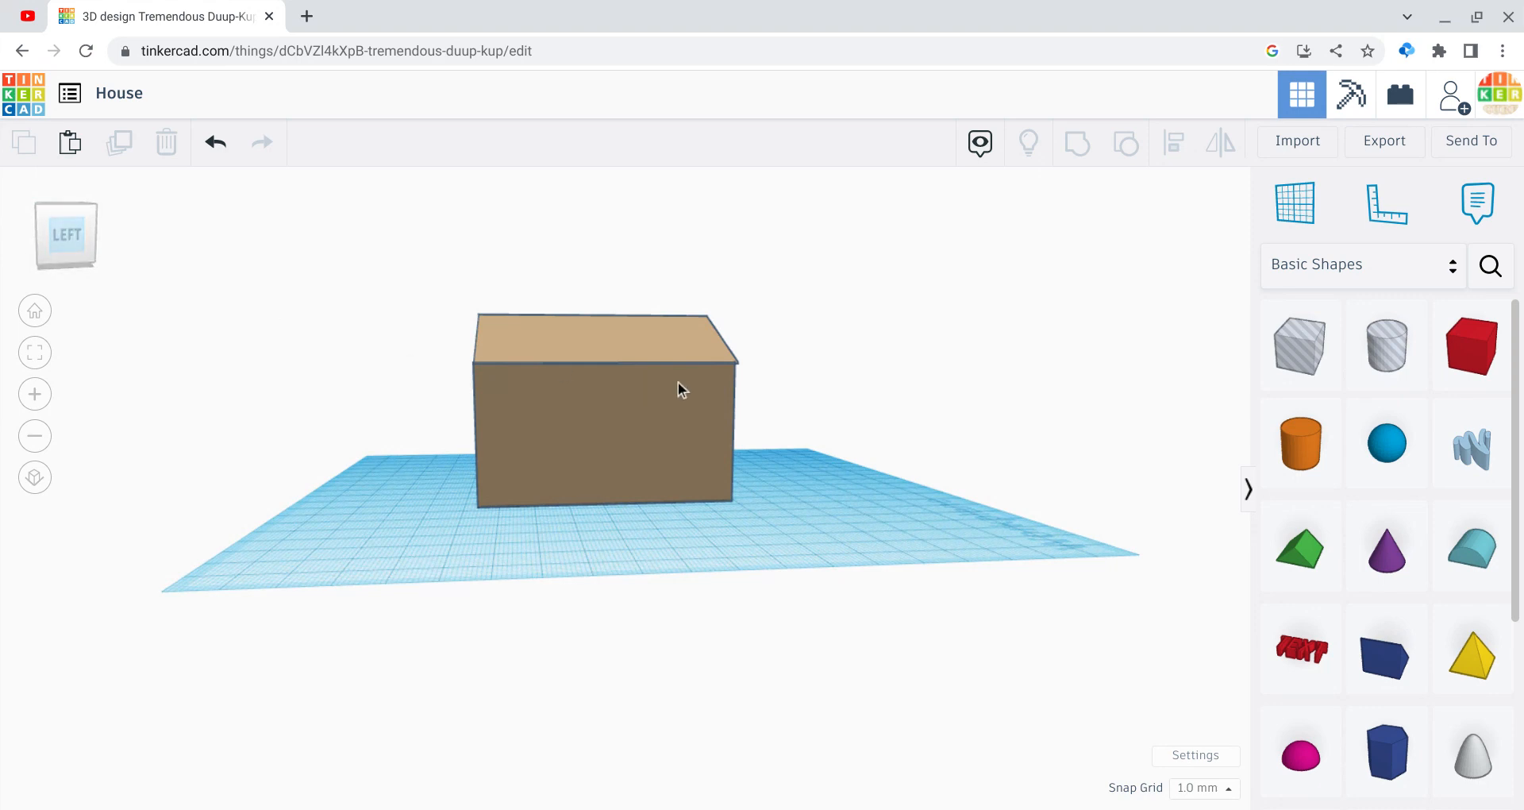
Step: Select the roof and box together and group them into one shape
{"action": "left_click", "coordinate": [707, 359]}
{"action": "left_click", "coordinate": [840, 551]}
{"action": "left_click_drag", "start_coordinate": [840, 551], "coordinate": [572, 317]}
{"action": "left_click", "coordinate": [1073, 144]}
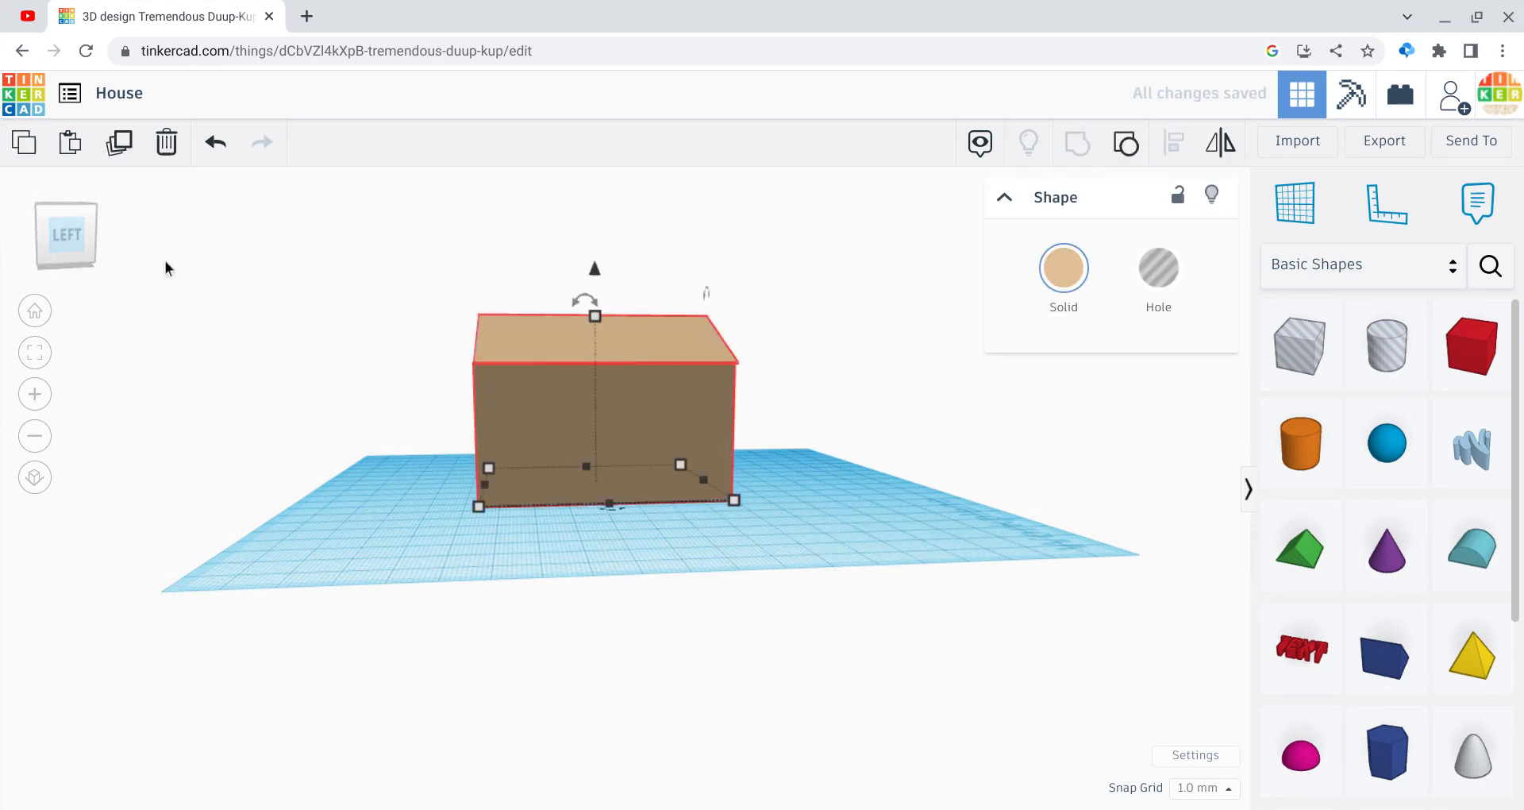
{"action": "left_click_drag", "start_coordinate": [56, 227], "coordinate": [16, 231]}
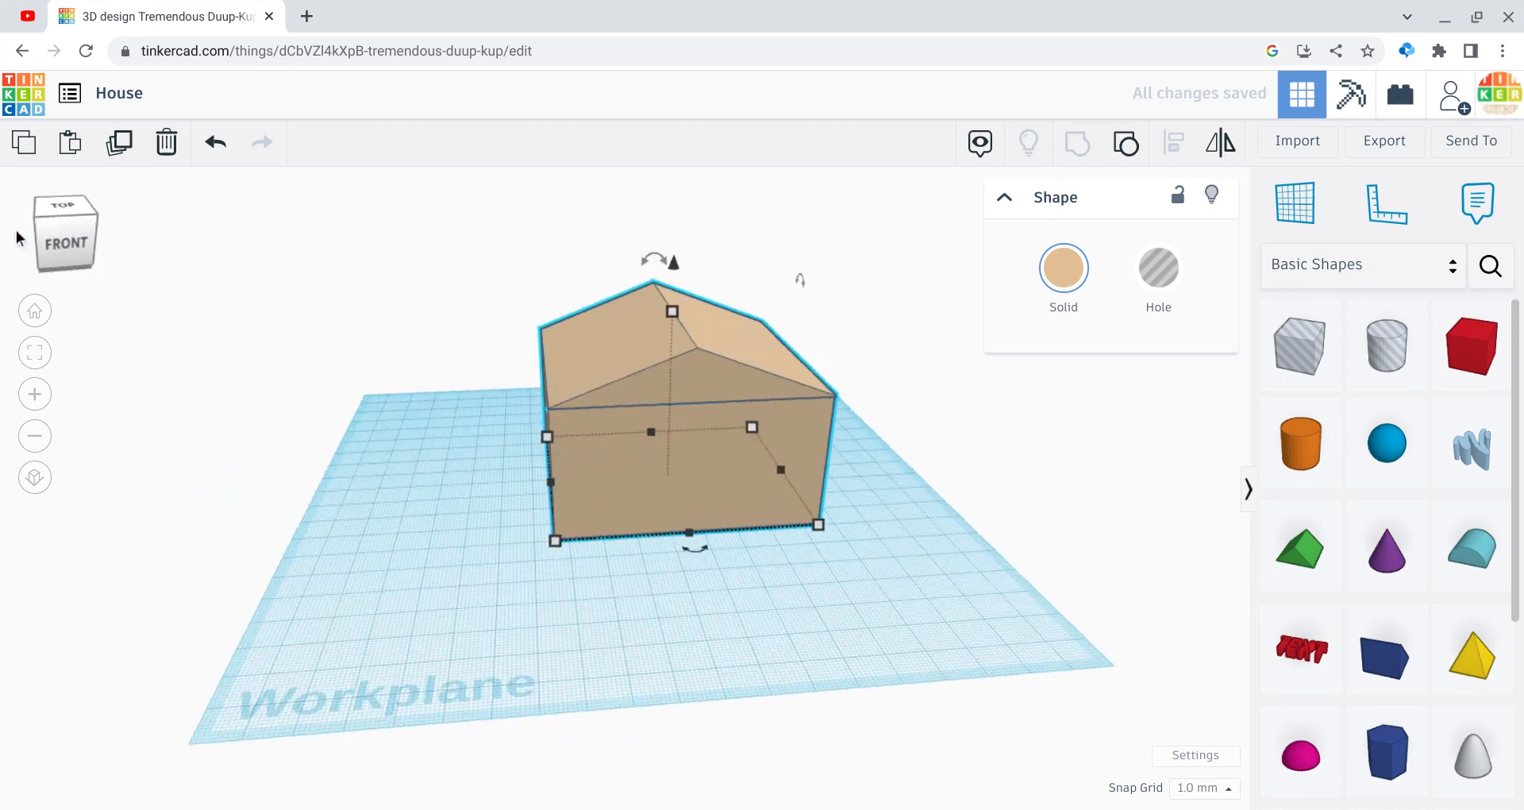
{"action": "left_click", "coordinate": [1018, 565]}
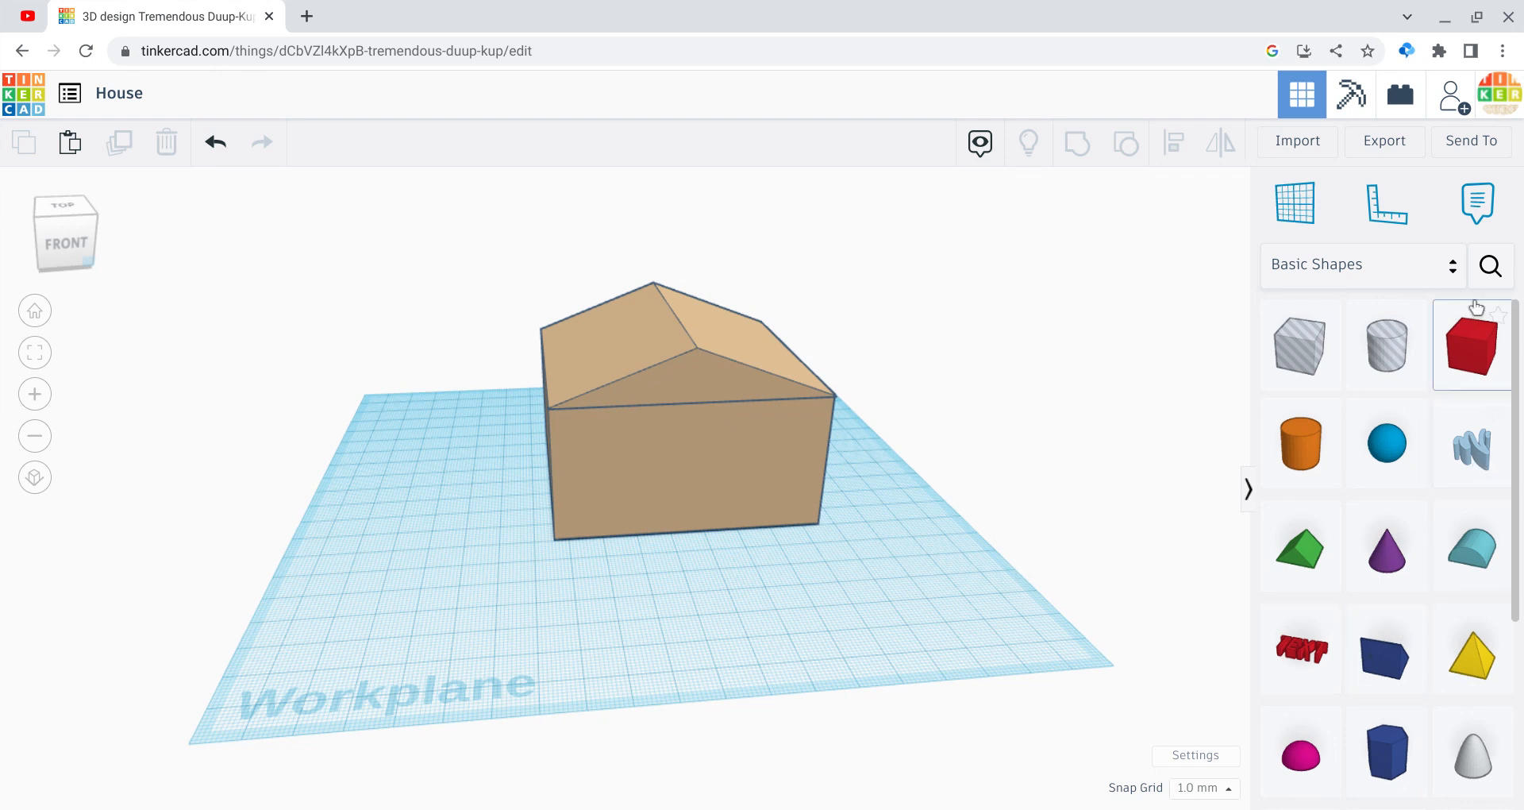
Step: Add a second roof shape, enlarge its base and lower its height
{"action": "left_click_drag", "start_coordinate": [1302, 547], "coordinate": [582, 606]}
{"action": "left_click_drag", "start_coordinate": [628, 657], "coordinate": [891, 733]}
{"action": "left_click_drag", "start_coordinate": [699, 631], "coordinate": [697, 605]}
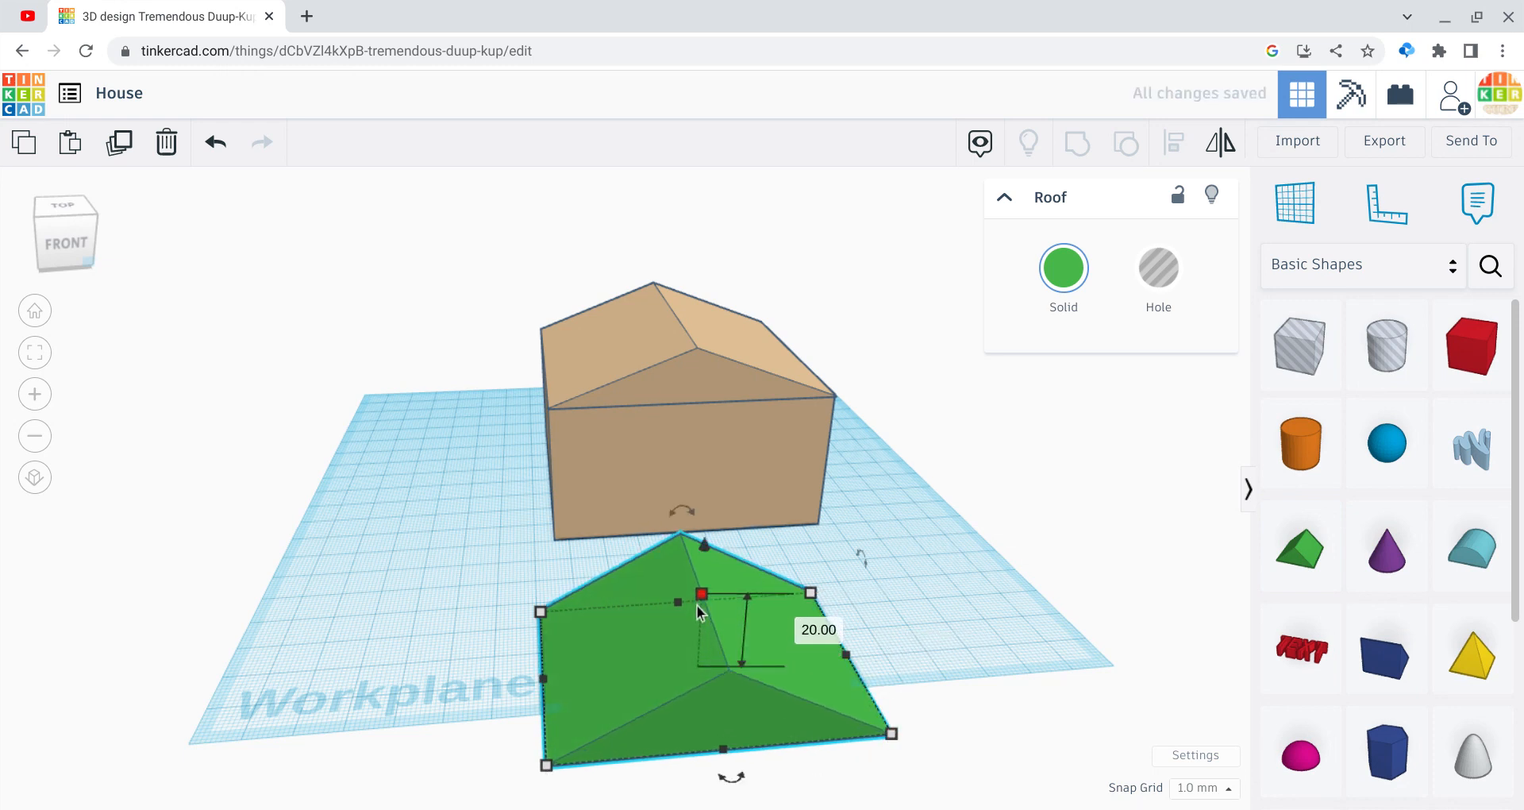
Step: Ungroup the tan house back into separate box and roof shapes
{"action": "left_click", "coordinate": [703, 362]}
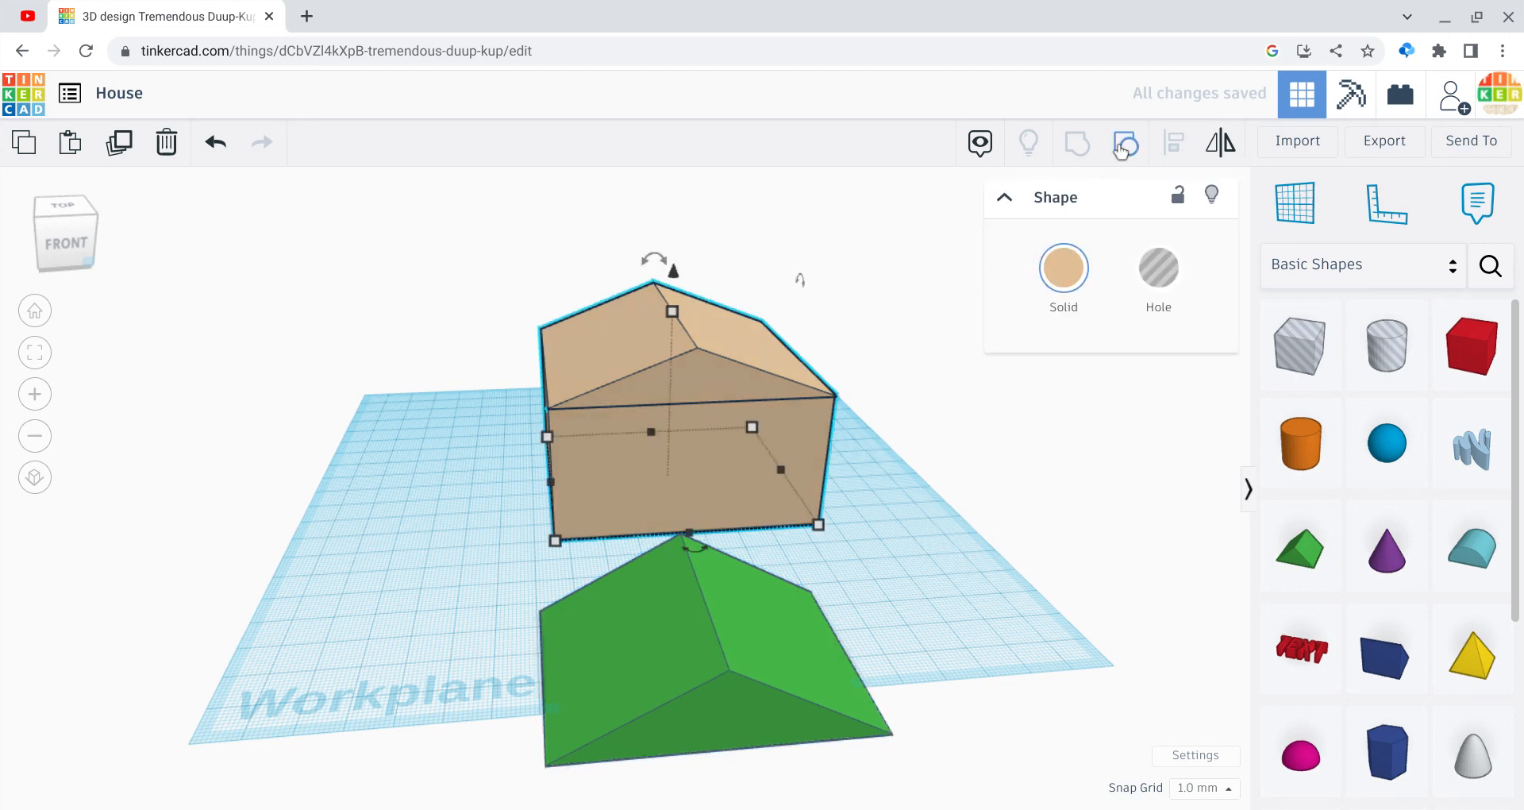
{"action": "left_click", "coordinate": [1125, 151]}
{"action": "left_click", "coordinate": [944, 462]}
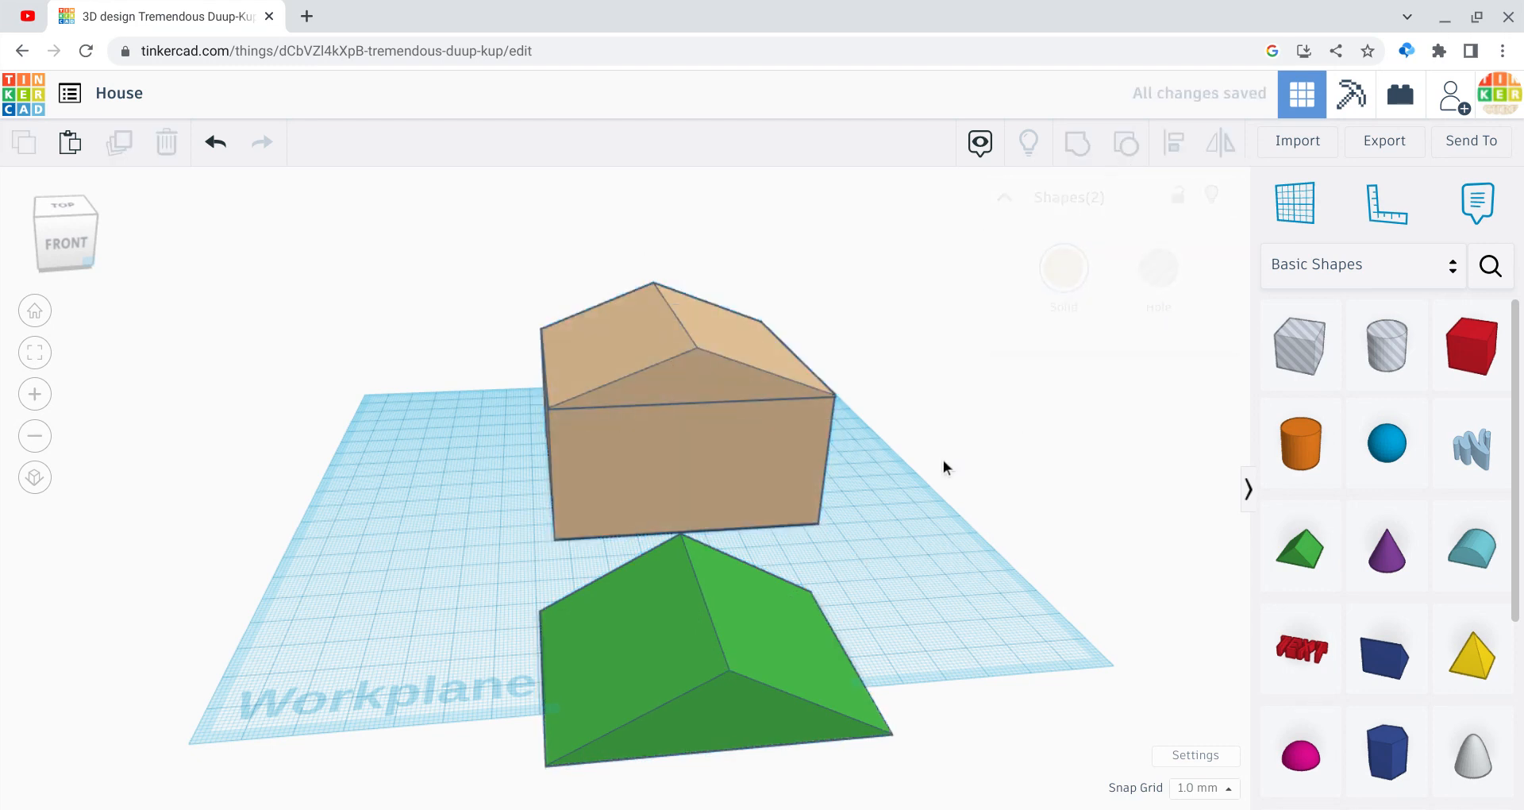
{"action": "left_click", "coordinate": [738, 394]}
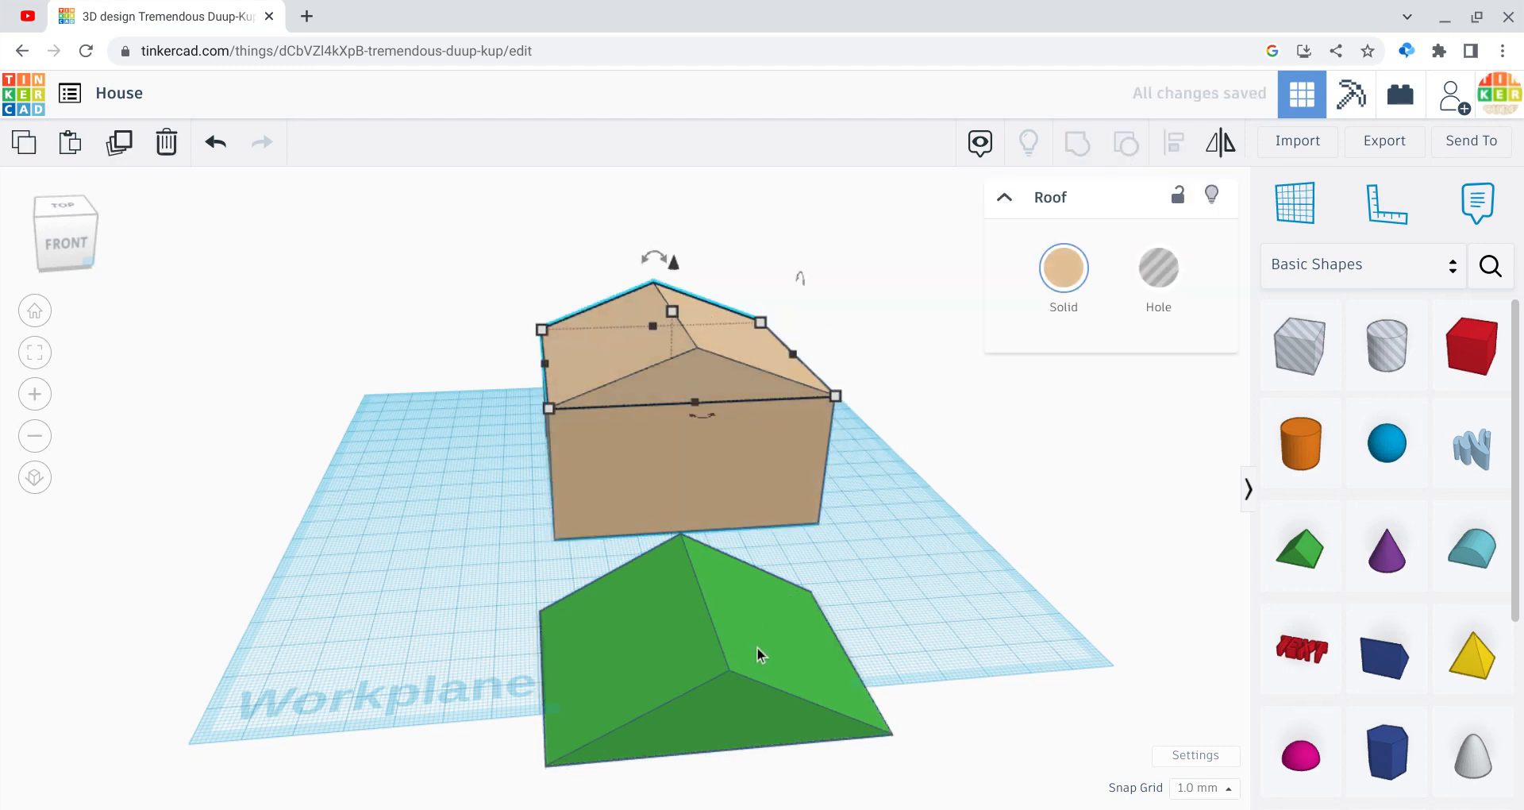
{"action": "left_click", "coordinate": [706, 595]}
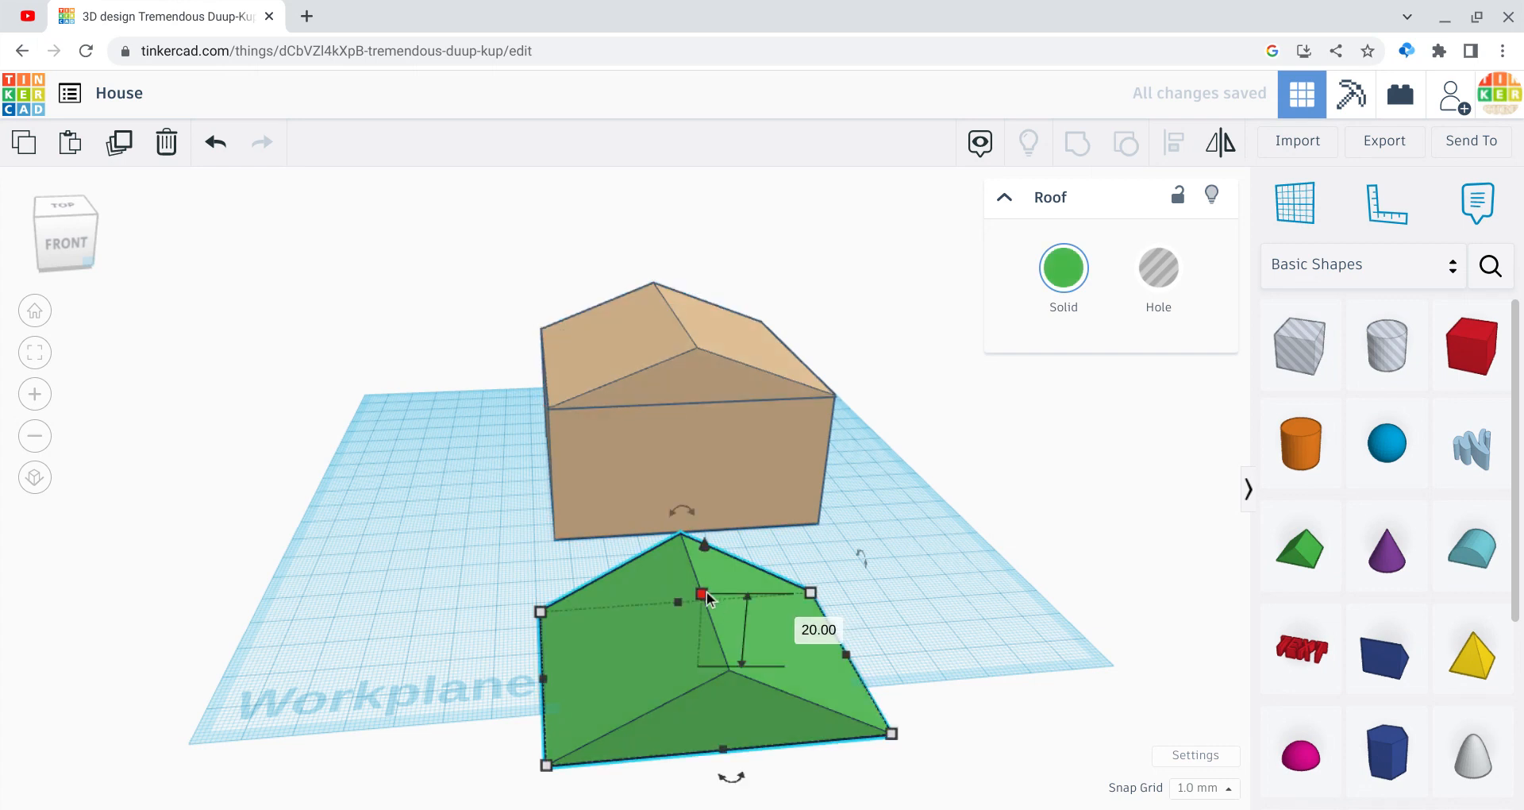
Step: Set the green roof's height to 15 mm
{"action": "left_click", "coordinate": [827, 629]}
{"action": "type", "text": "15"}
{"action": "key", "text": "Return"}
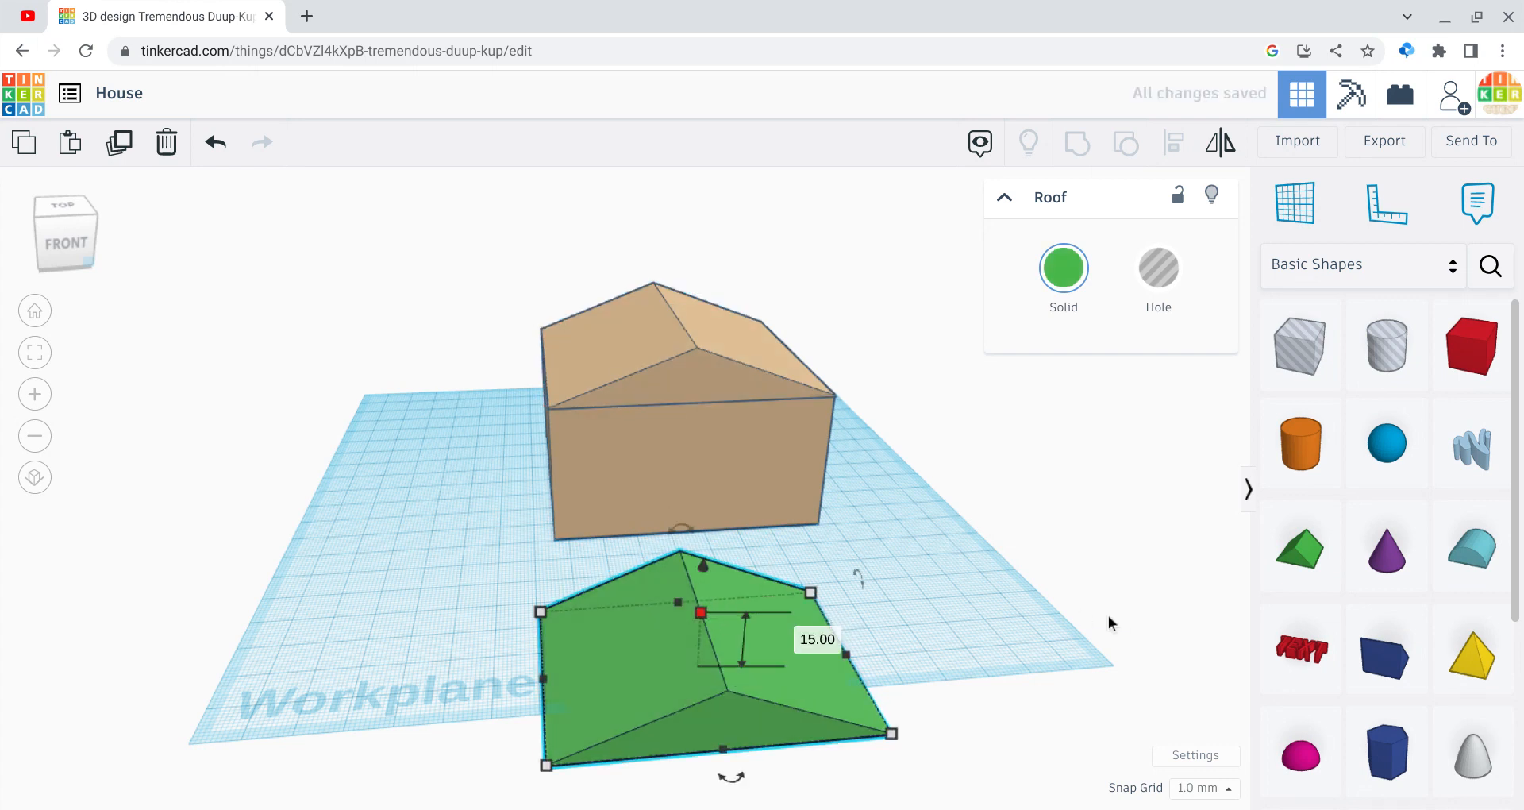
{"action": "left_click", "coordinate": [650, 317]}
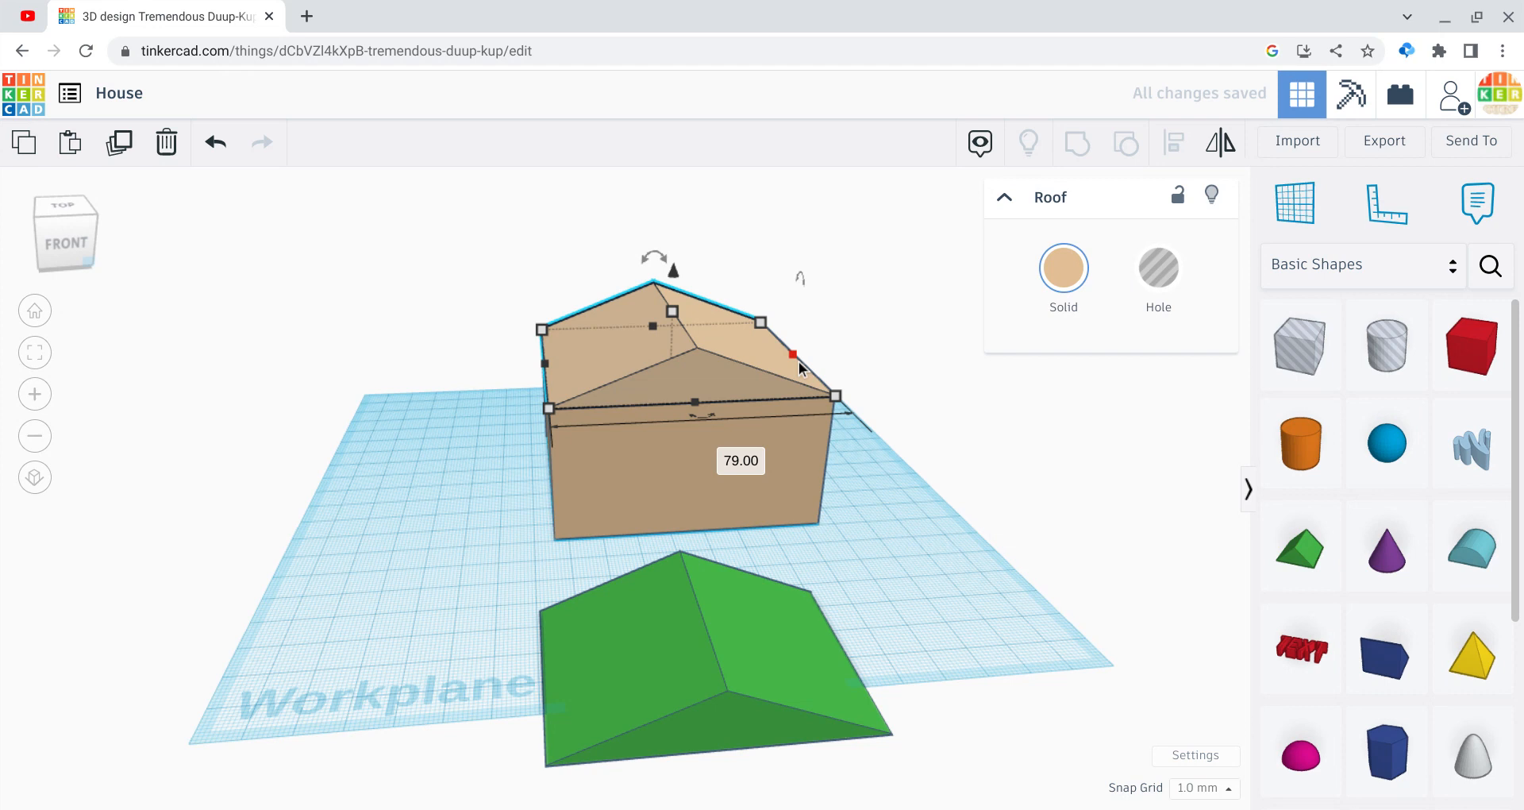
{"action": "left_click", "coordinate": [741, 647]}
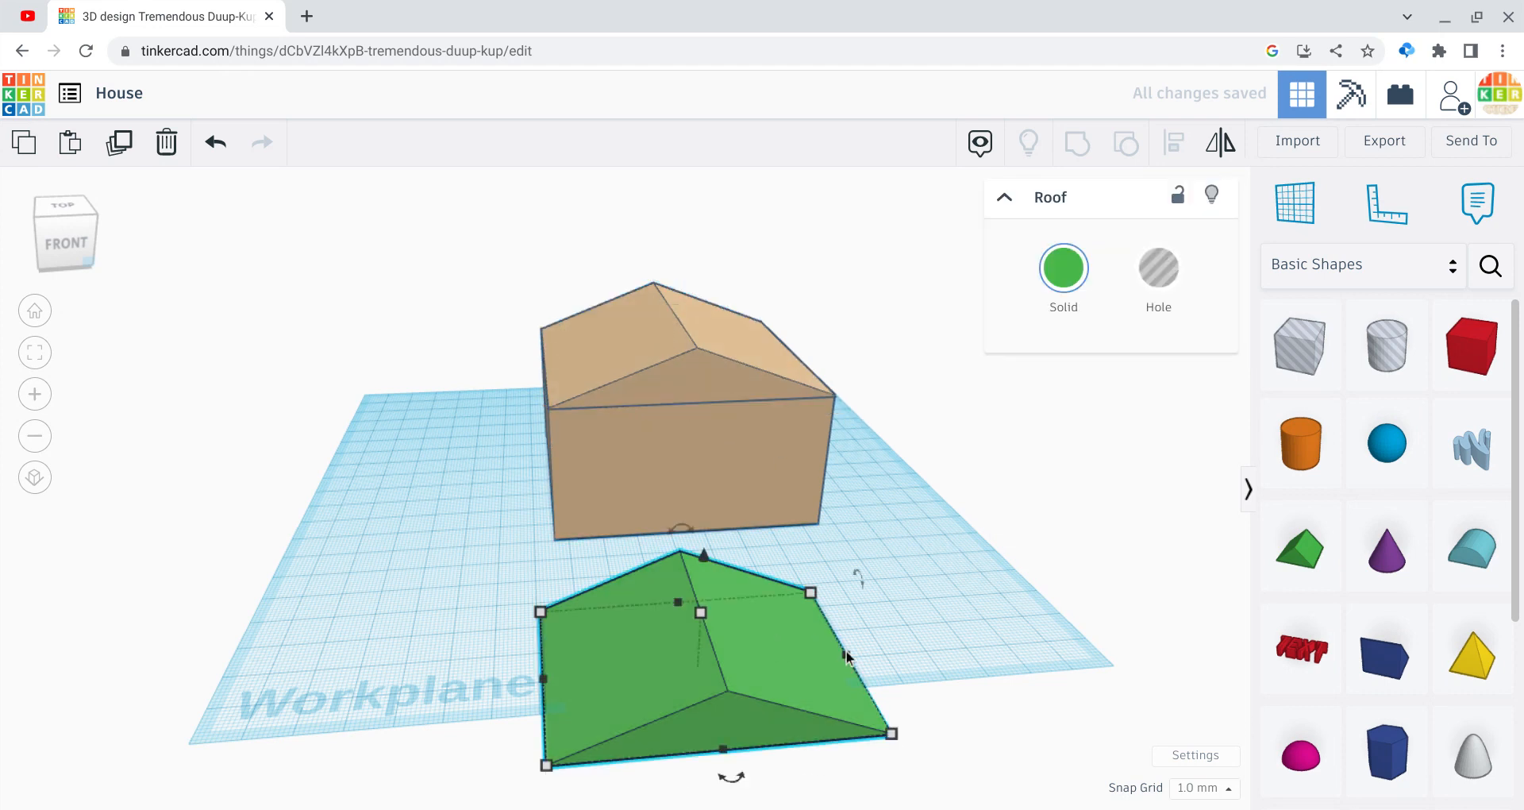
Step: Set the green roof's width to 79 mm
{"action": "scroll", "coordinate": [709, 750], "scroll_direction": "down", "scroll_amount": 3}
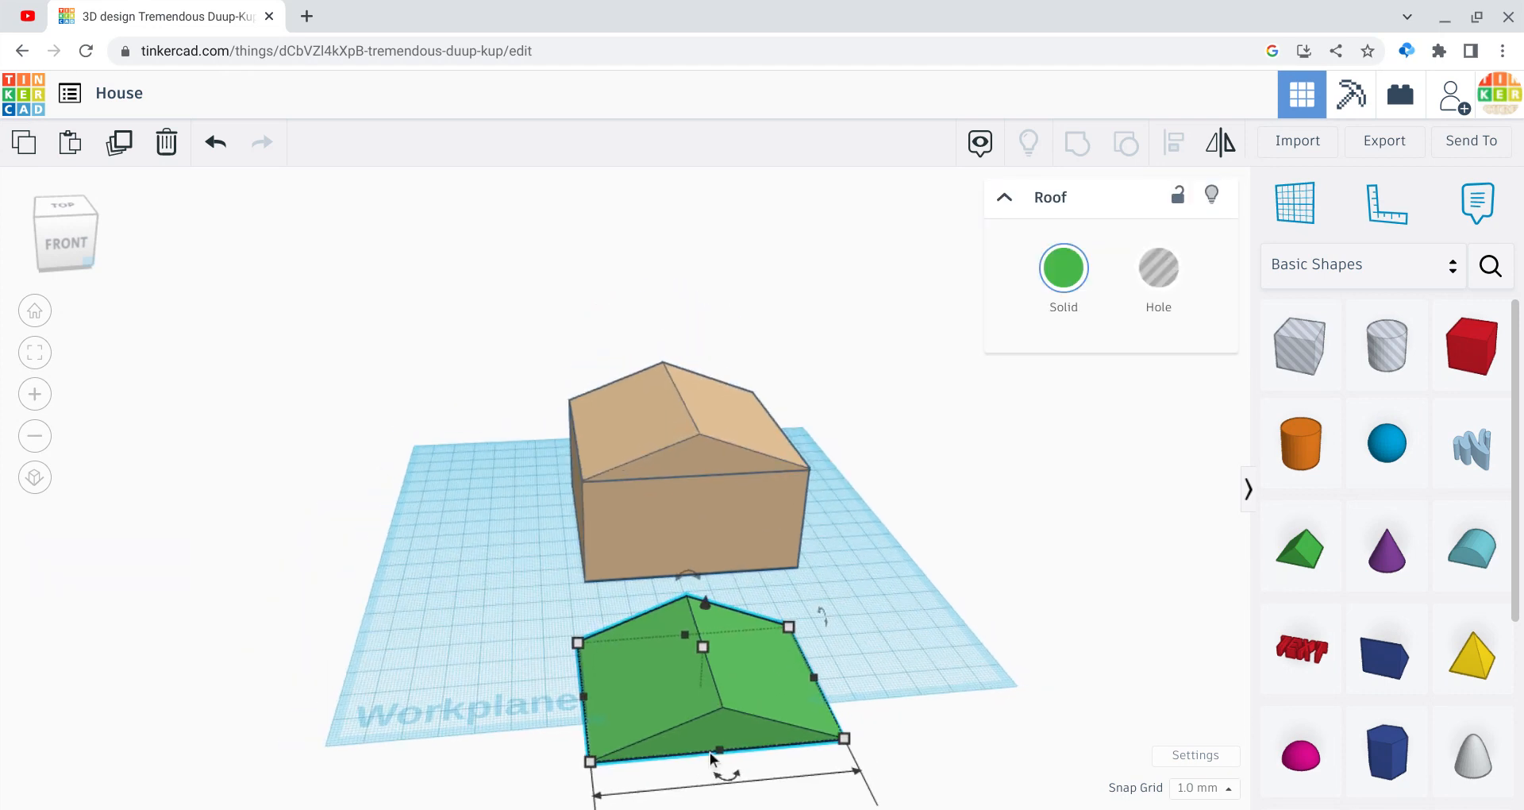
{"action": "scroll", "coordinate": [712, 758], "scroll_direction": "down", "scroll_amount": 2}
{"action": "left_click", "coordinate": [34, 435]}
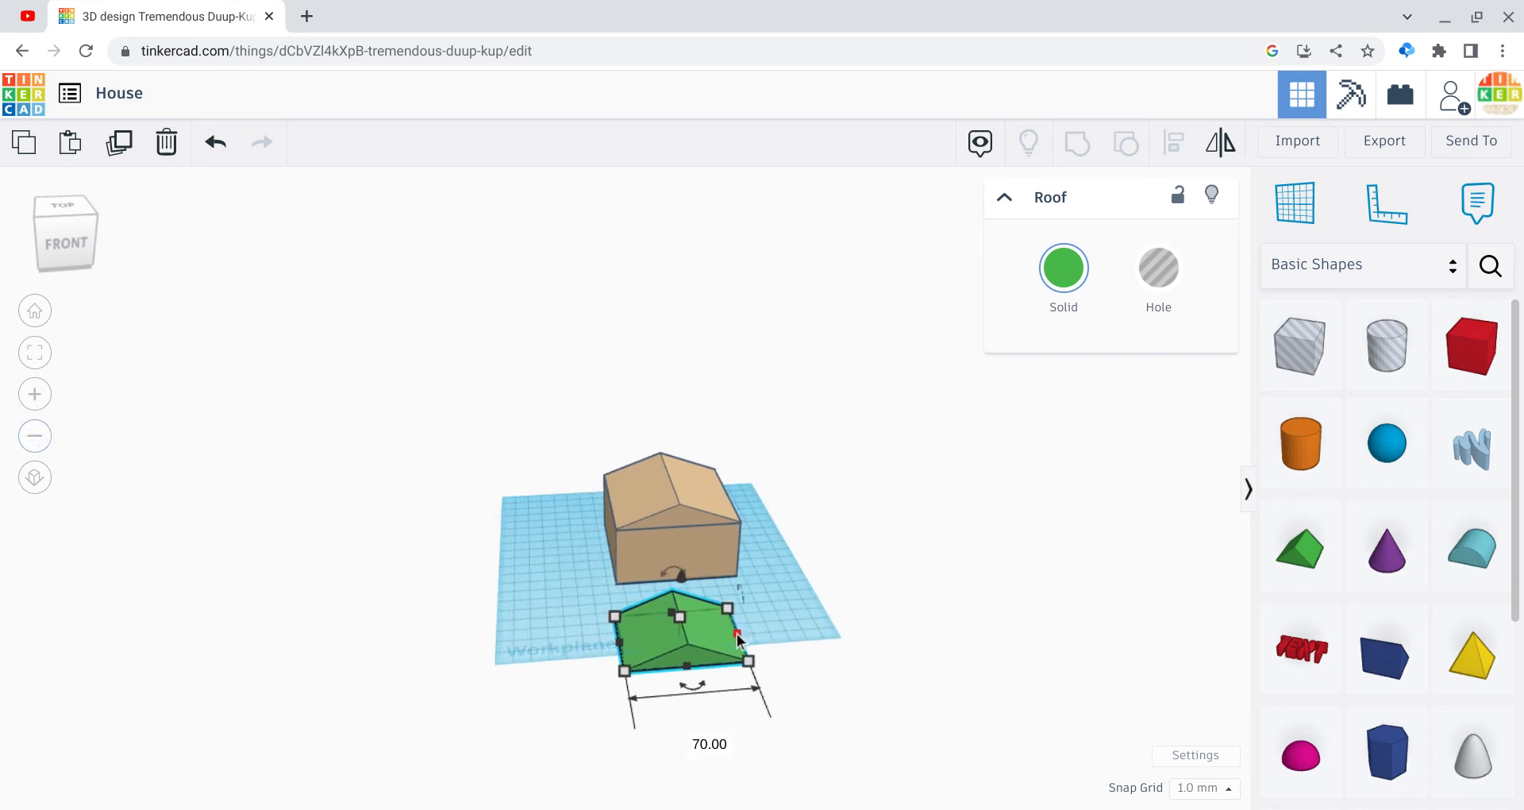
{"action": "left_click", "coordinate": [721, 745]}
{"action": "type", "text": "19"}
{"action": "key", "text": "Return"}
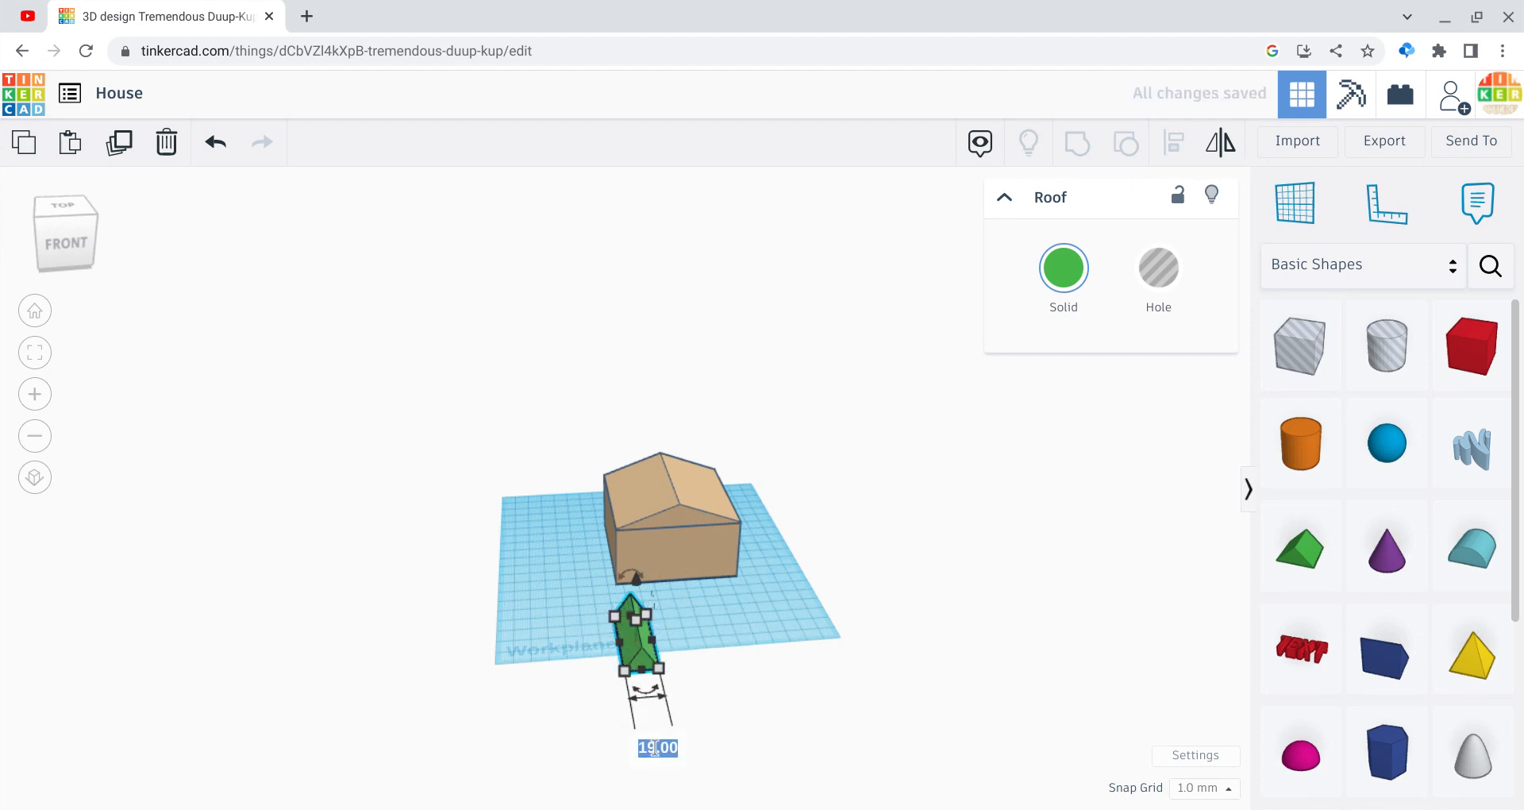
{"action": "key", "text": "Return"}
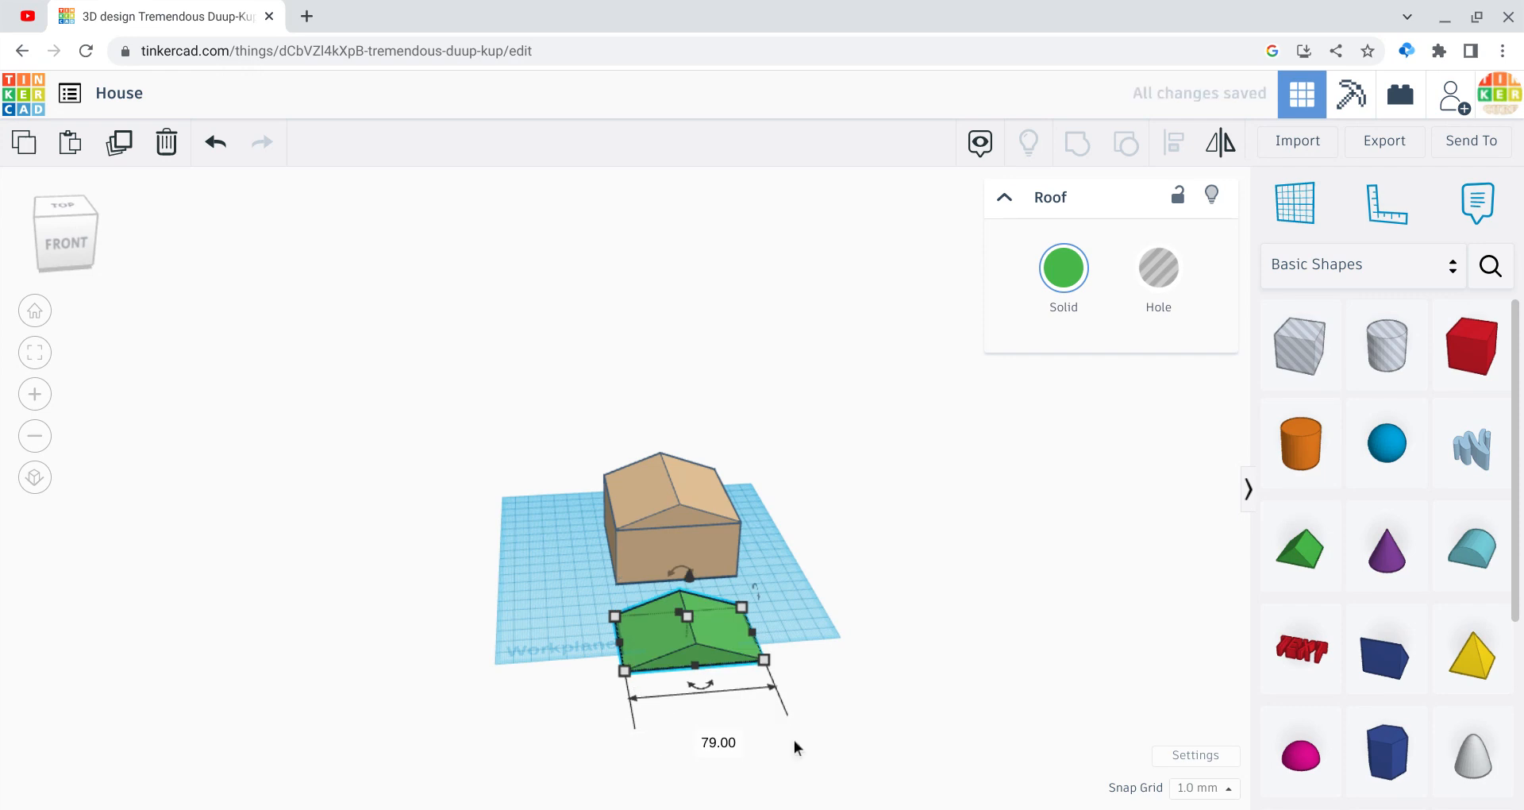
Step: Shift the green roof into position in front of the tan house
{"action": "left_click", "coordinate": [868, 670]}
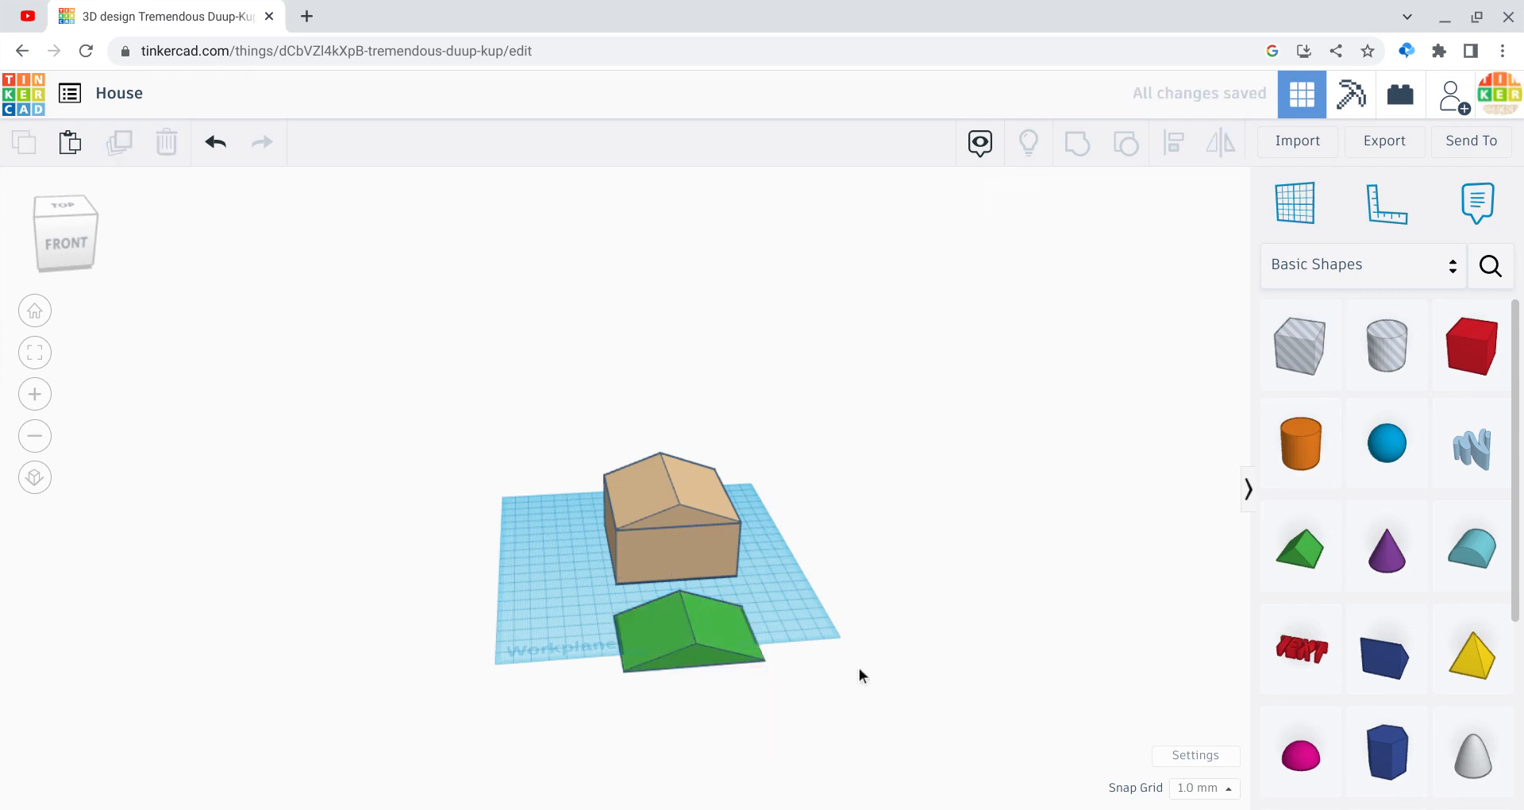
{"action": "left_click", "coordinate": [737, 649]}
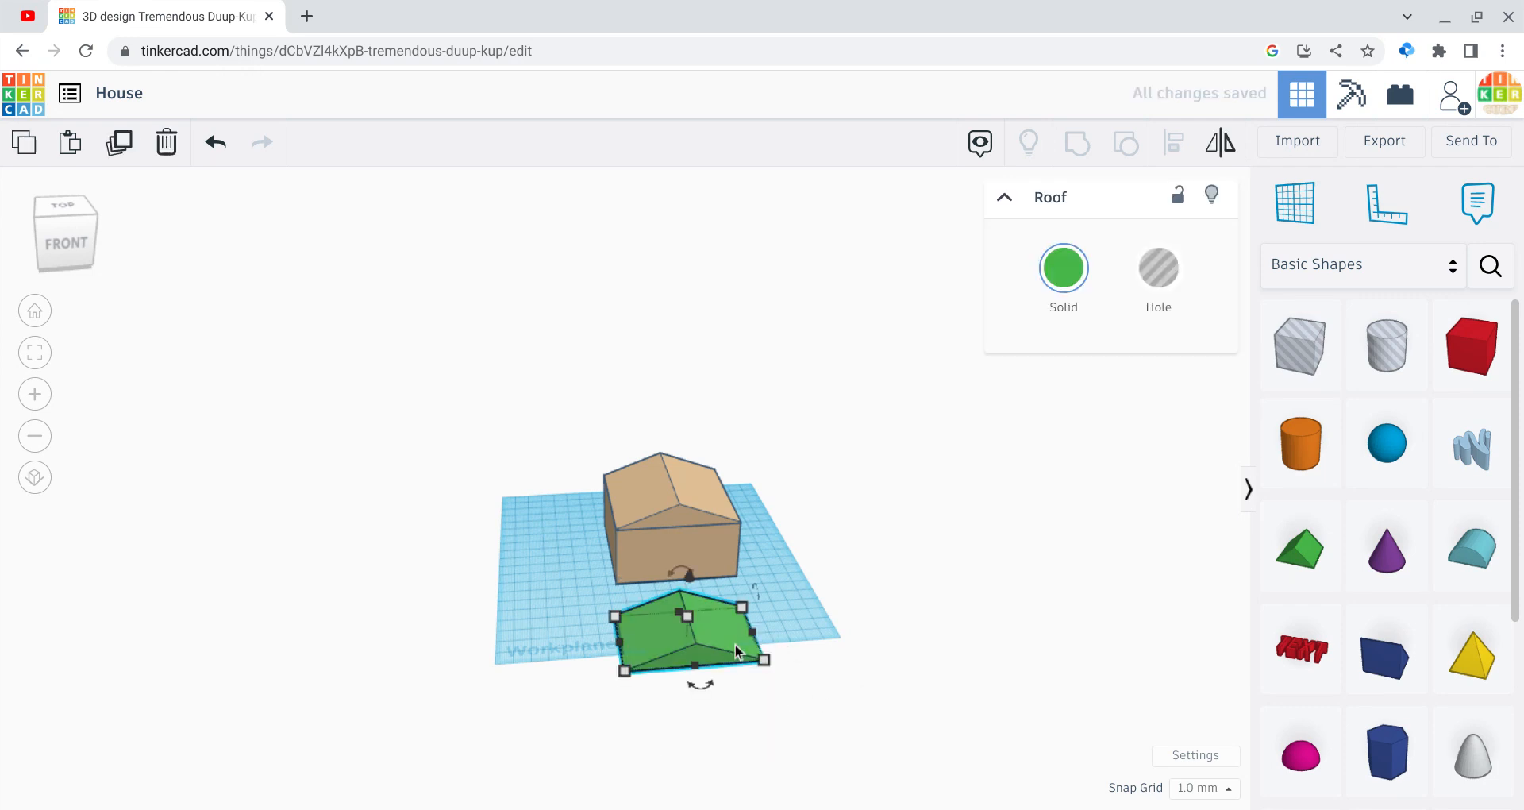
{"action": "left_click_drag", "start_coordinate": [763, 642], "coordinate": [607, 637]}
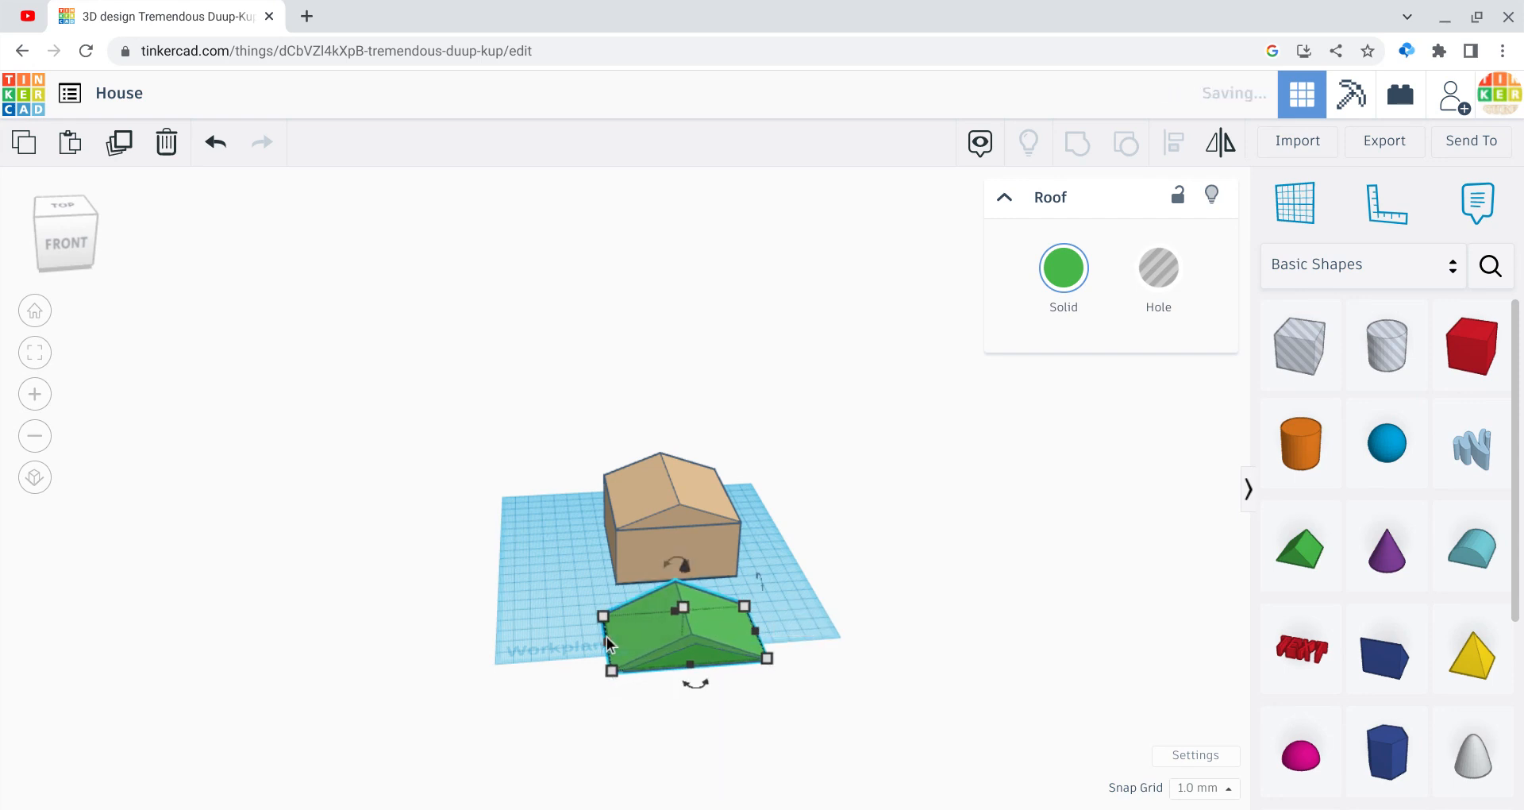
{"action": "left_click", "coordinate": [476, 601]}
{"action": "mouse_move", "coordinate": [63, 250]}
{"action": "left_mouse_down"}
{"action": "mouse_move", "coordinate": [25, 246]}
{"action": "mouse_move", "coordinate": [56, 246]}
{"action": "left_mouse_up"}
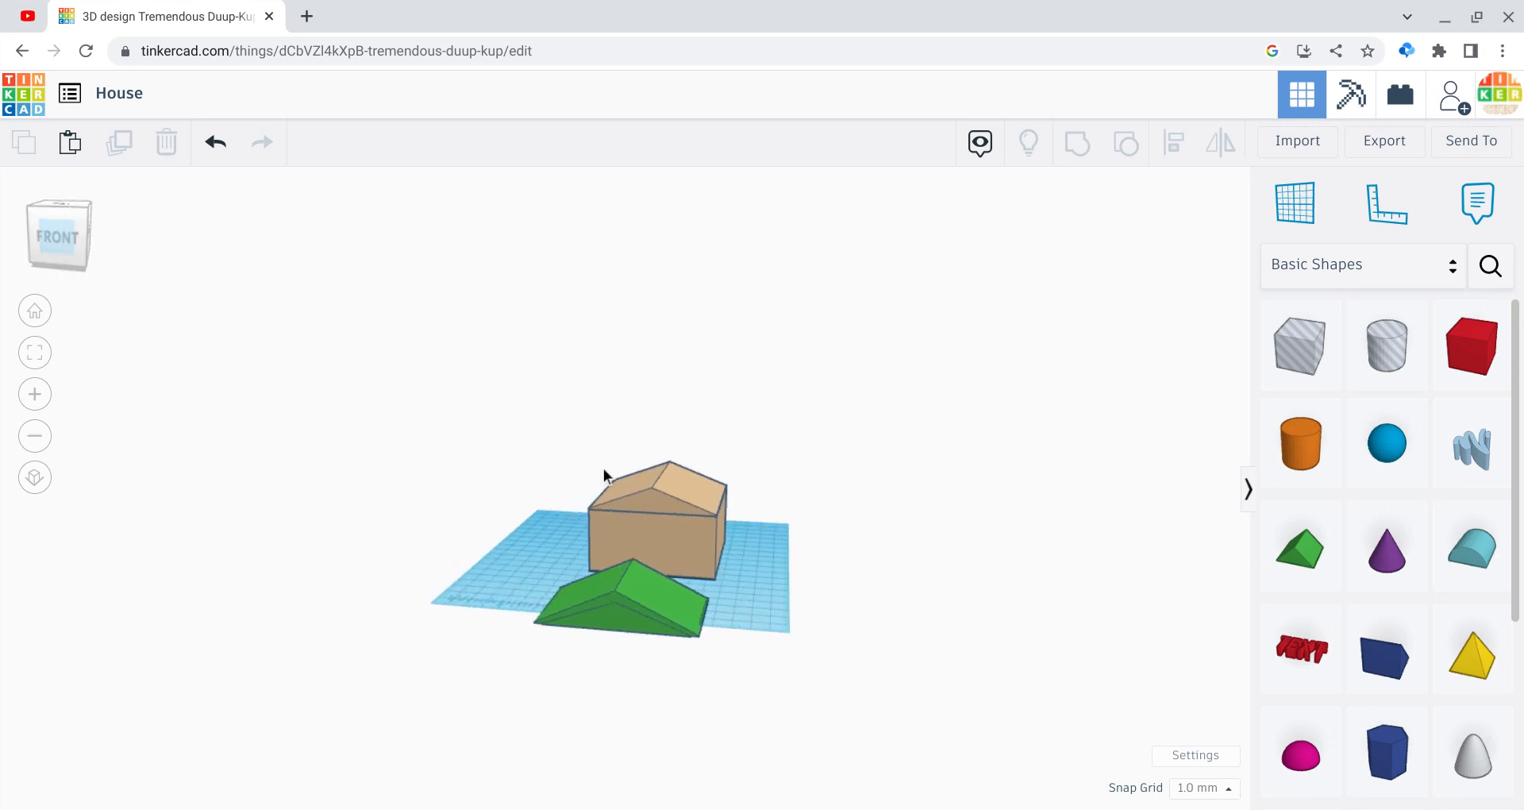
Step: Lower the roof copy's height to 19 and turn it into a hole
{"action": "left_click", "coordinate": [644, 582]}
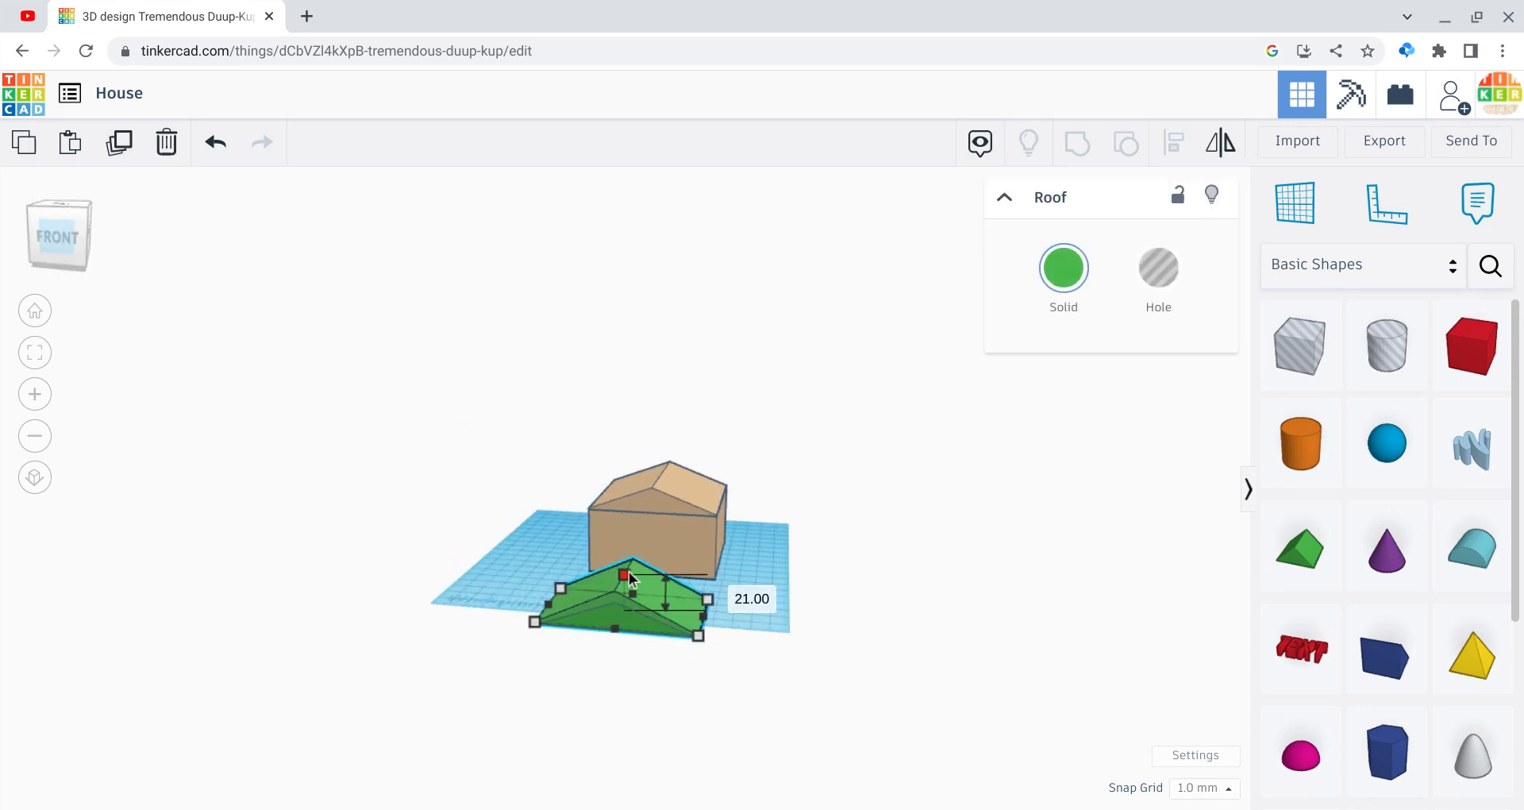
{"action": "left_click_drag", "start_coordinate": [629, 578], "coordinate": [630, 583]}
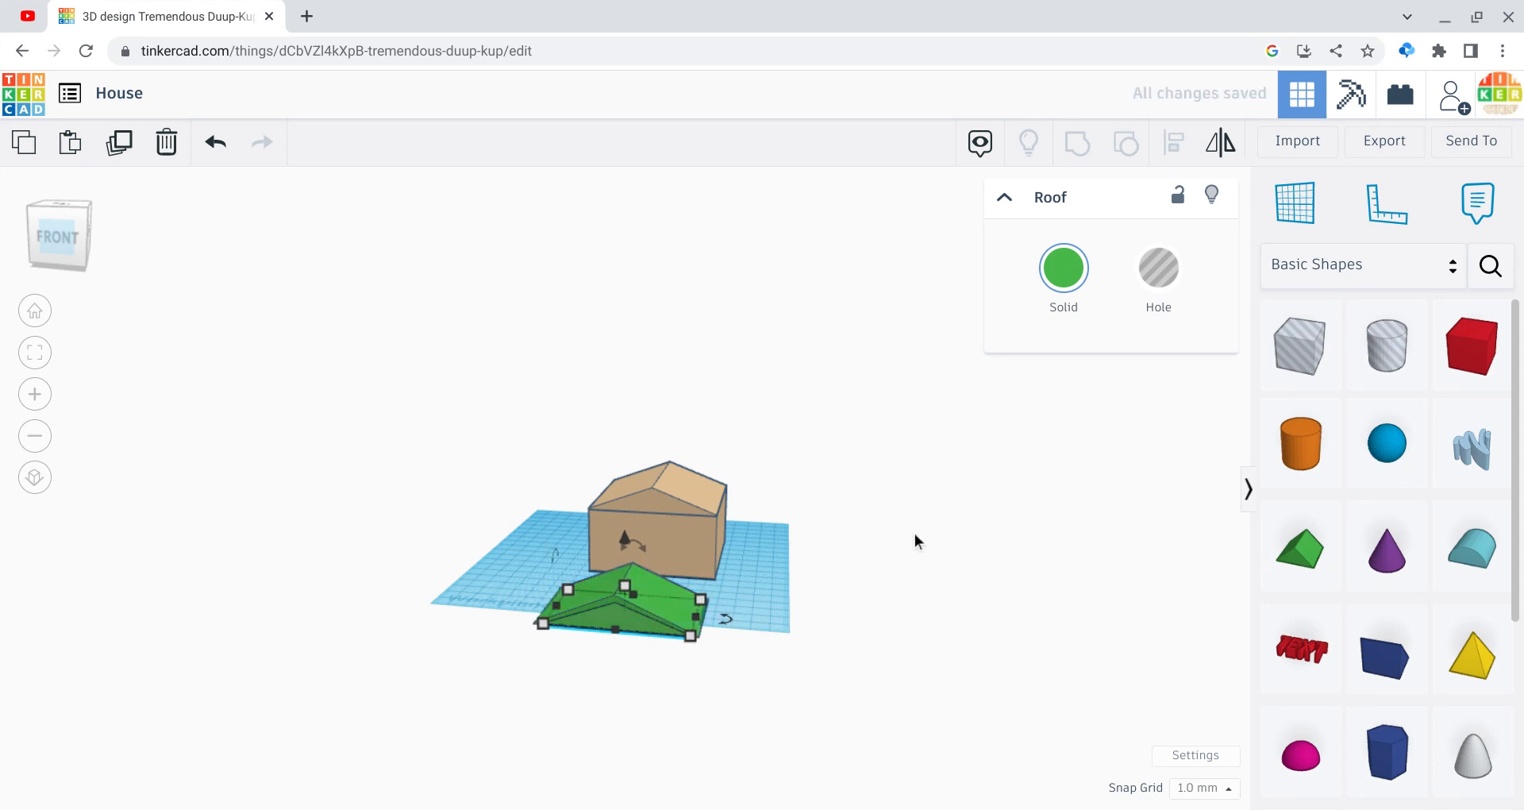
{"action": "left_click", "coordinate": [1165, 279]}
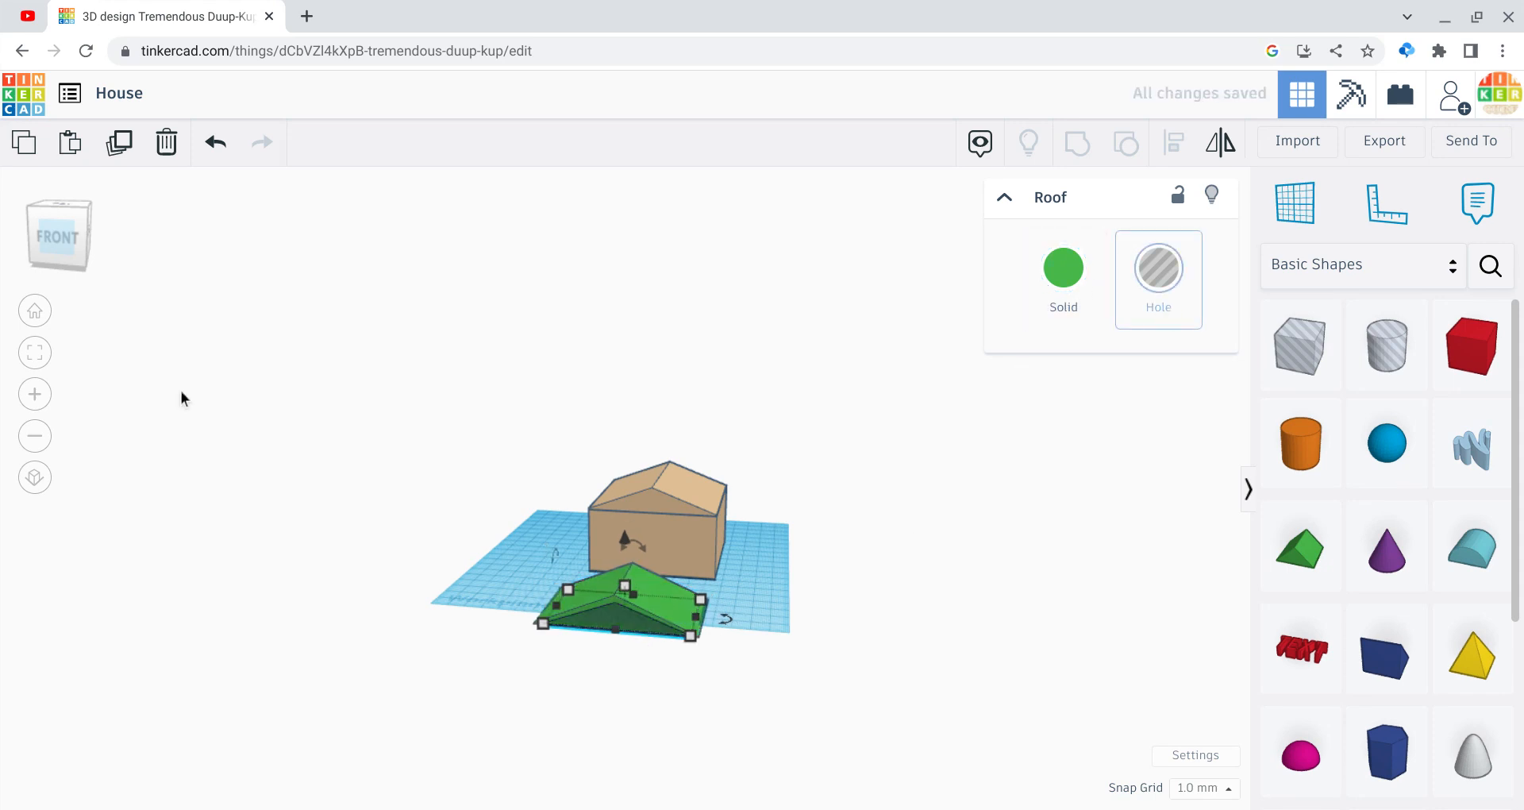
Step: Group both roof pieces so the hole hollows out the green roof
{"action": "left_click_drag", "start_coordinate": [57, 241], "coordinate": [22, 250]}
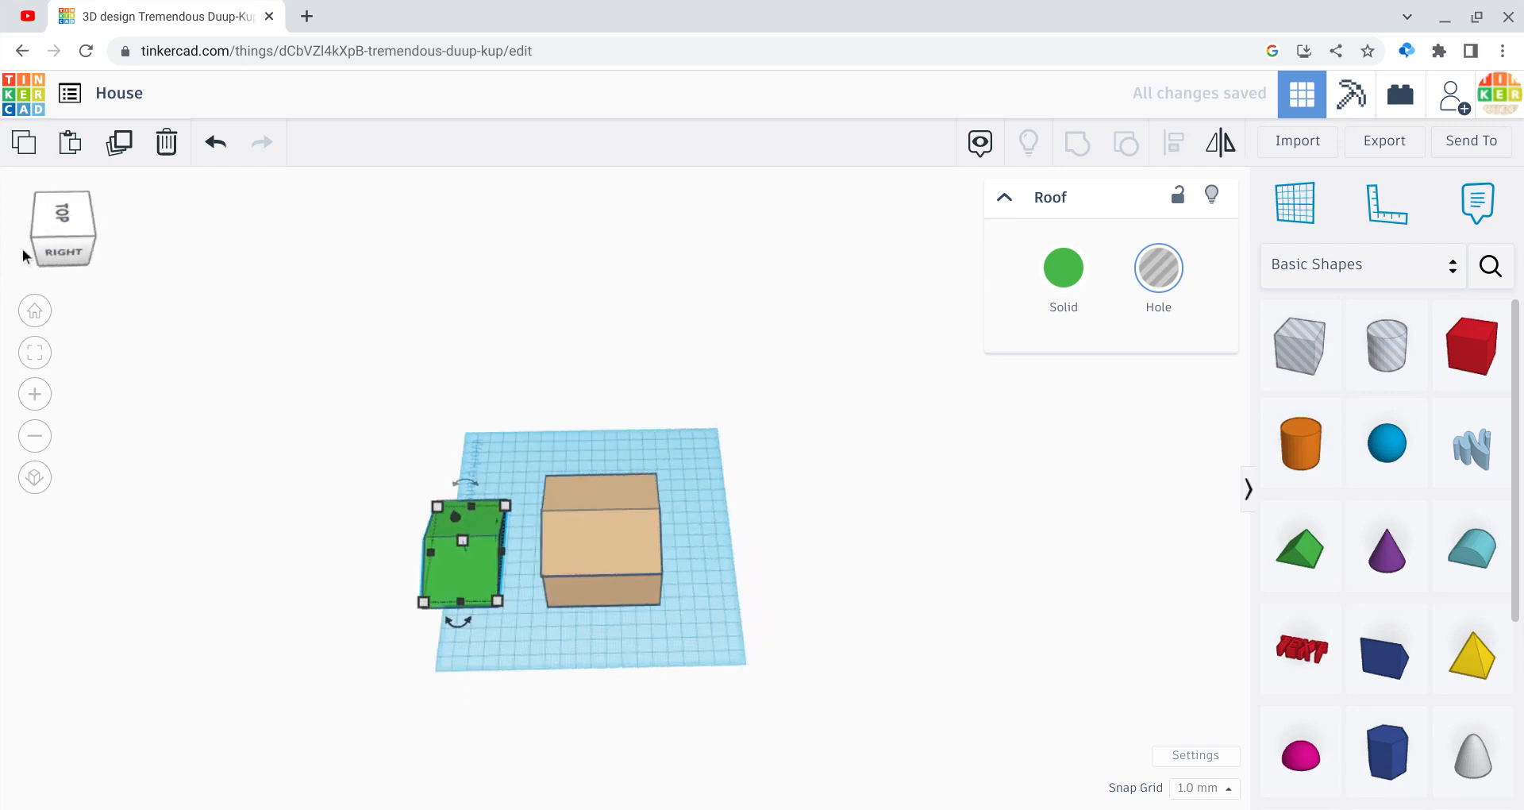
{"action": "left_click_drag", "start_coordinate": [502, 533], "coordinate": [503, 534]}
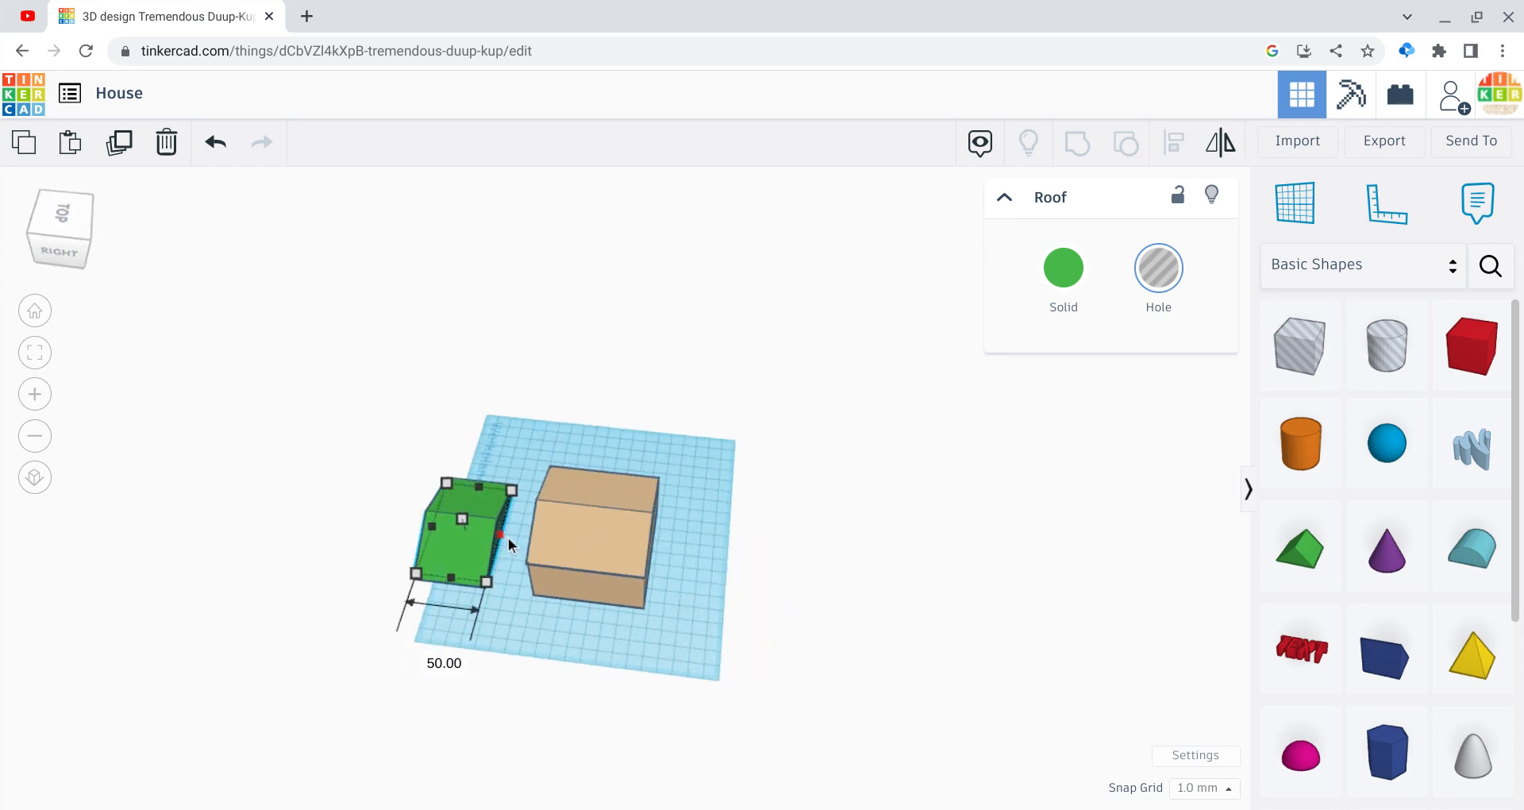
{"action": "left_click_drag", "start_coordinate": [370, 430], "coordinate": [449, 552]}
{"action": "left_click", "coordinate": [1083, 162]}
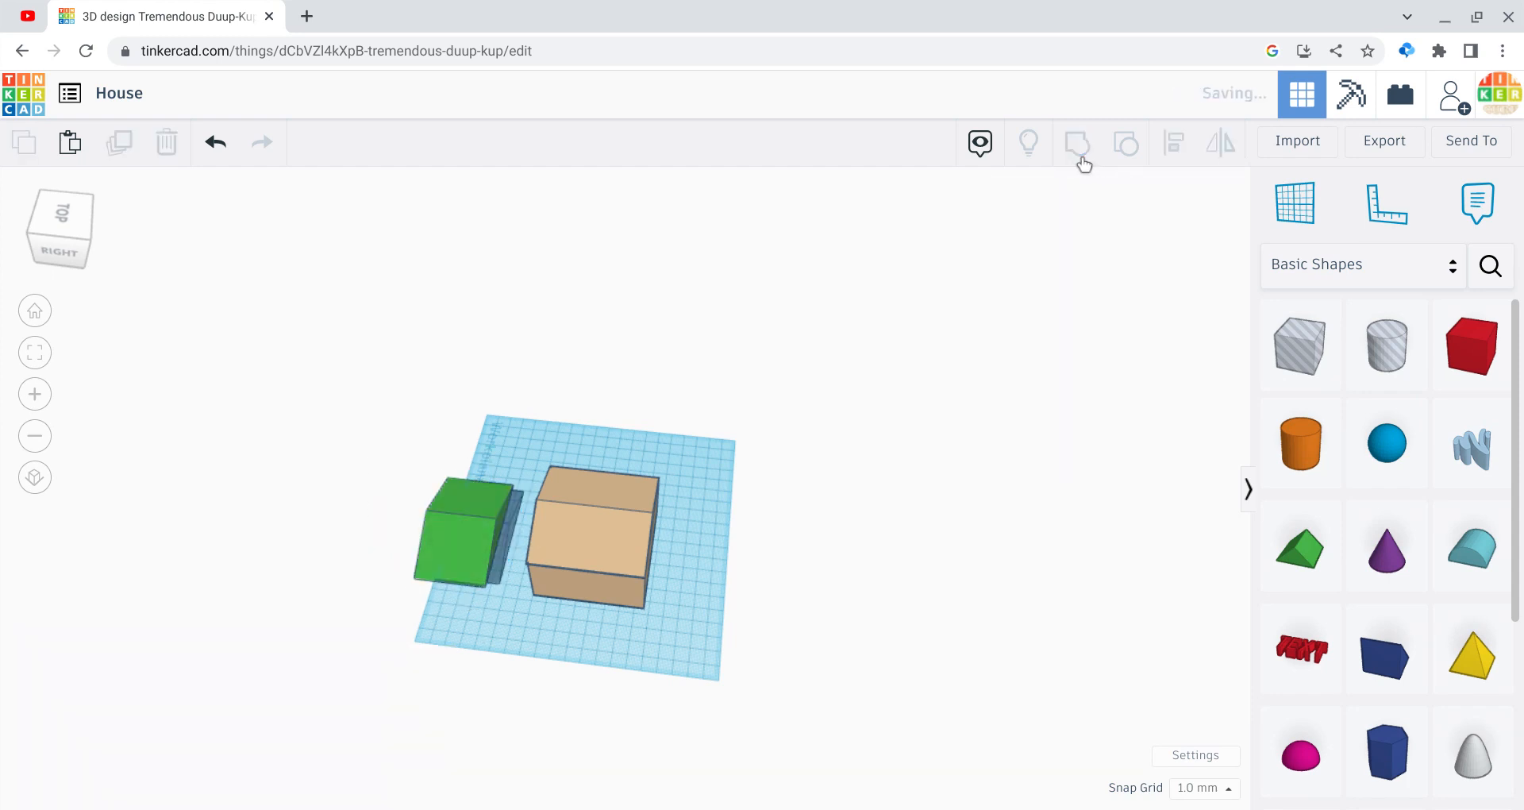
Step: In front view, lift the green roof shell 25 mm onto the wall tops
{"action": "left_click", "coordinate": [35, 212]}
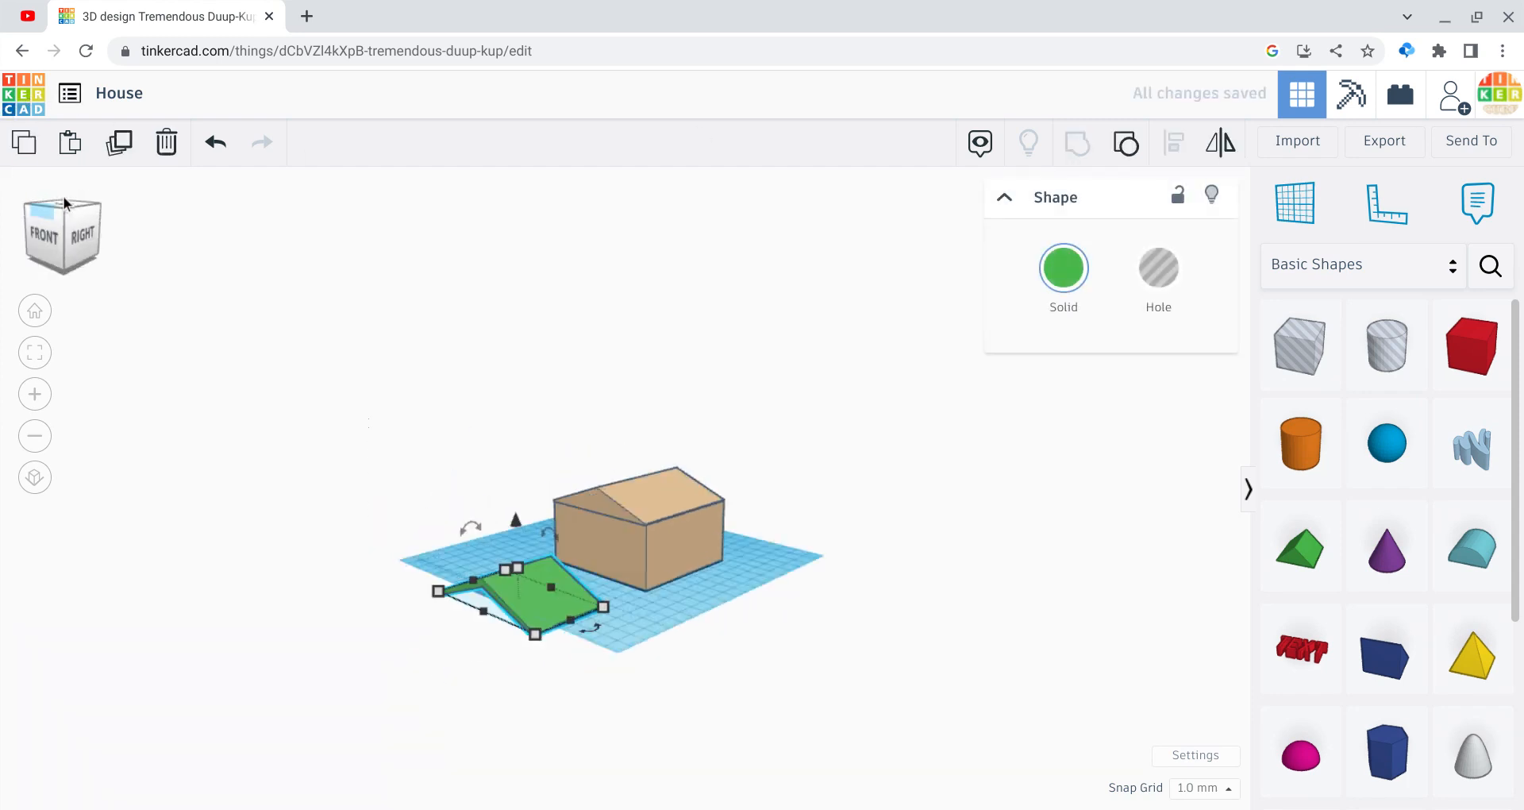
{"action": "left_click", "coordinate": [324, 468]}
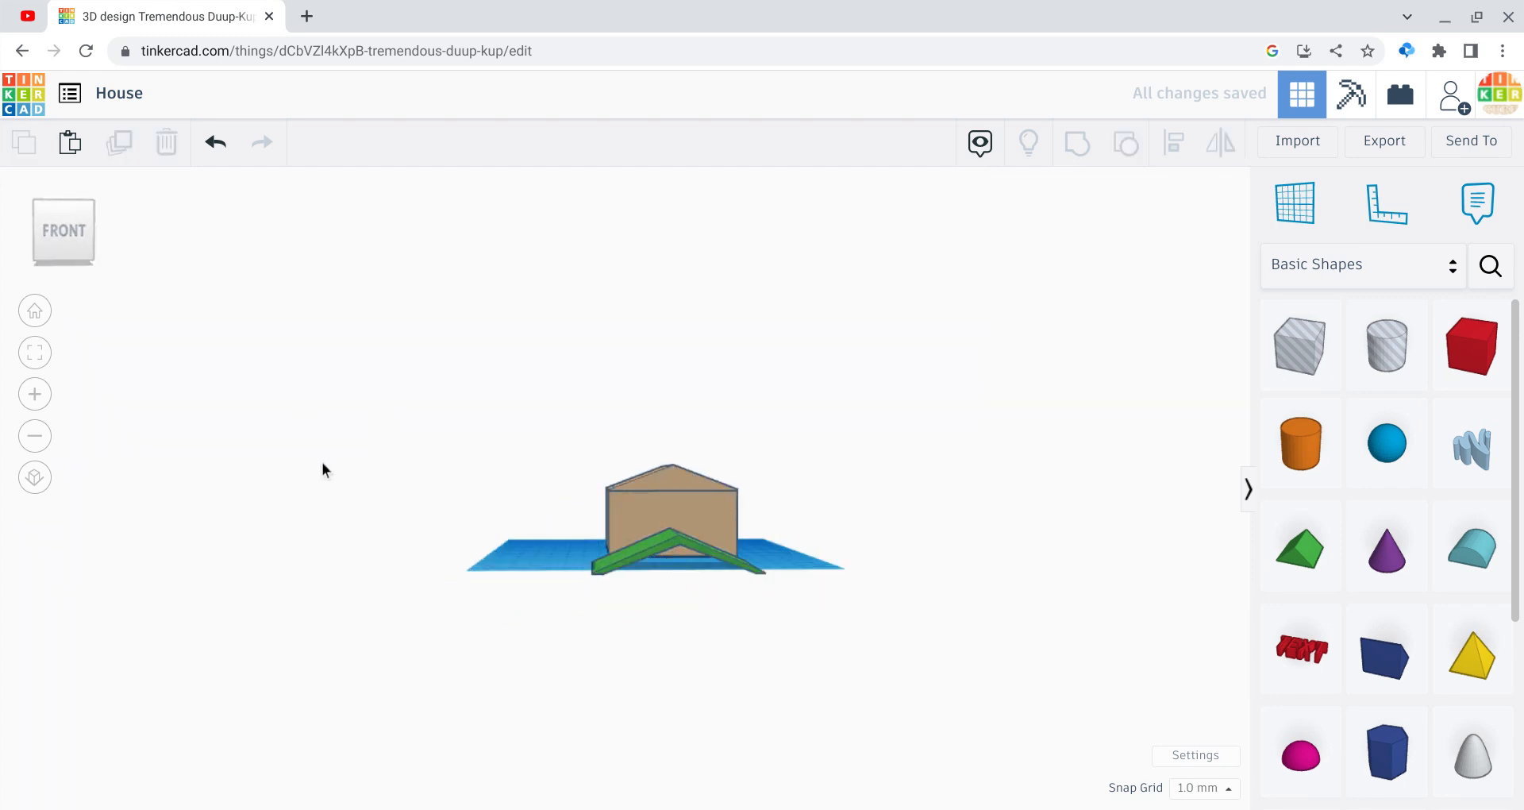
{"action": "left_click", "coordinate": [664, 543]}
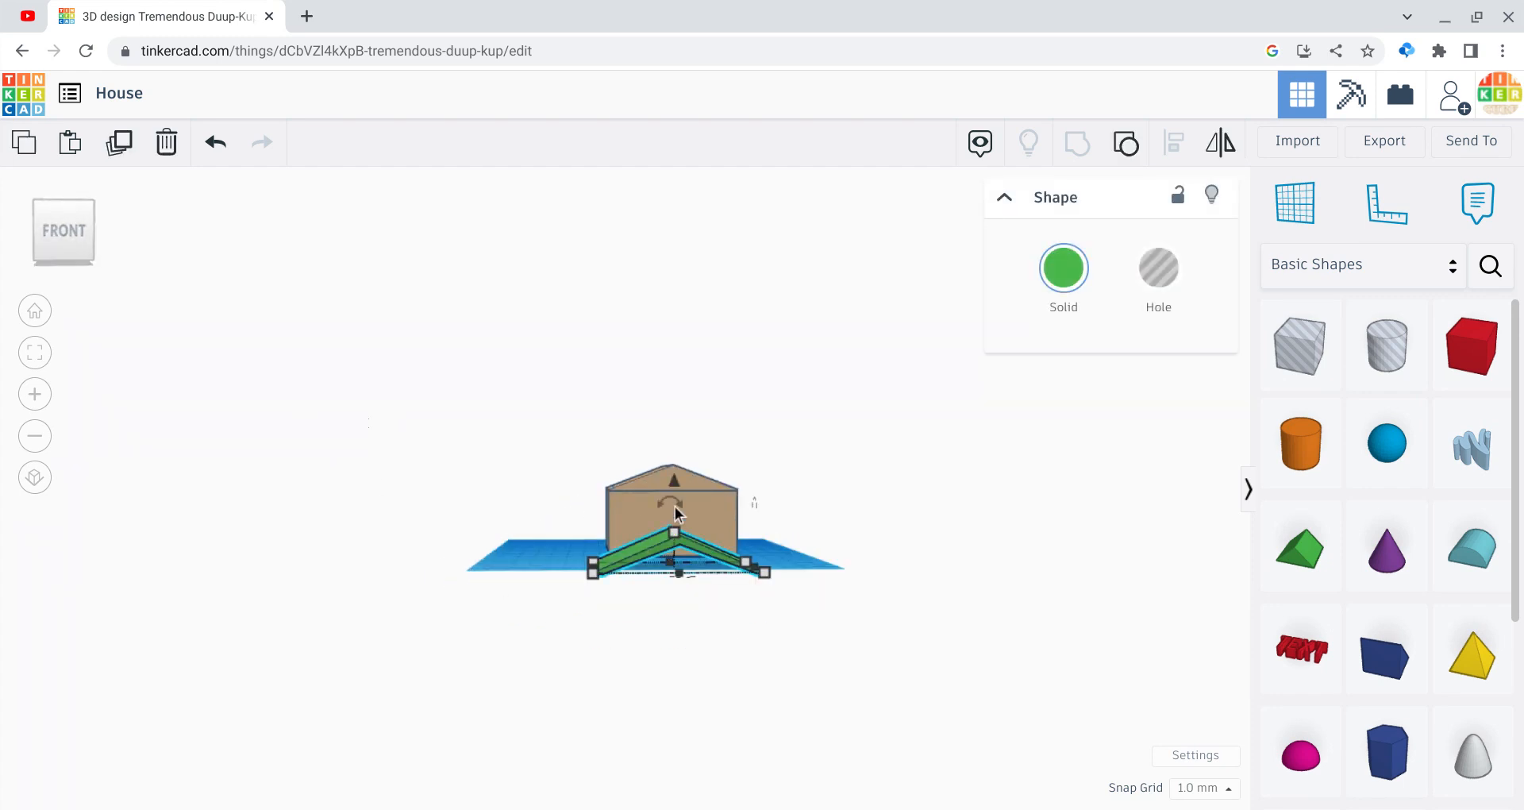
{"action": "left_click_drag", "start_coordinate": [676, 484], "coordinate": [655, 411]}
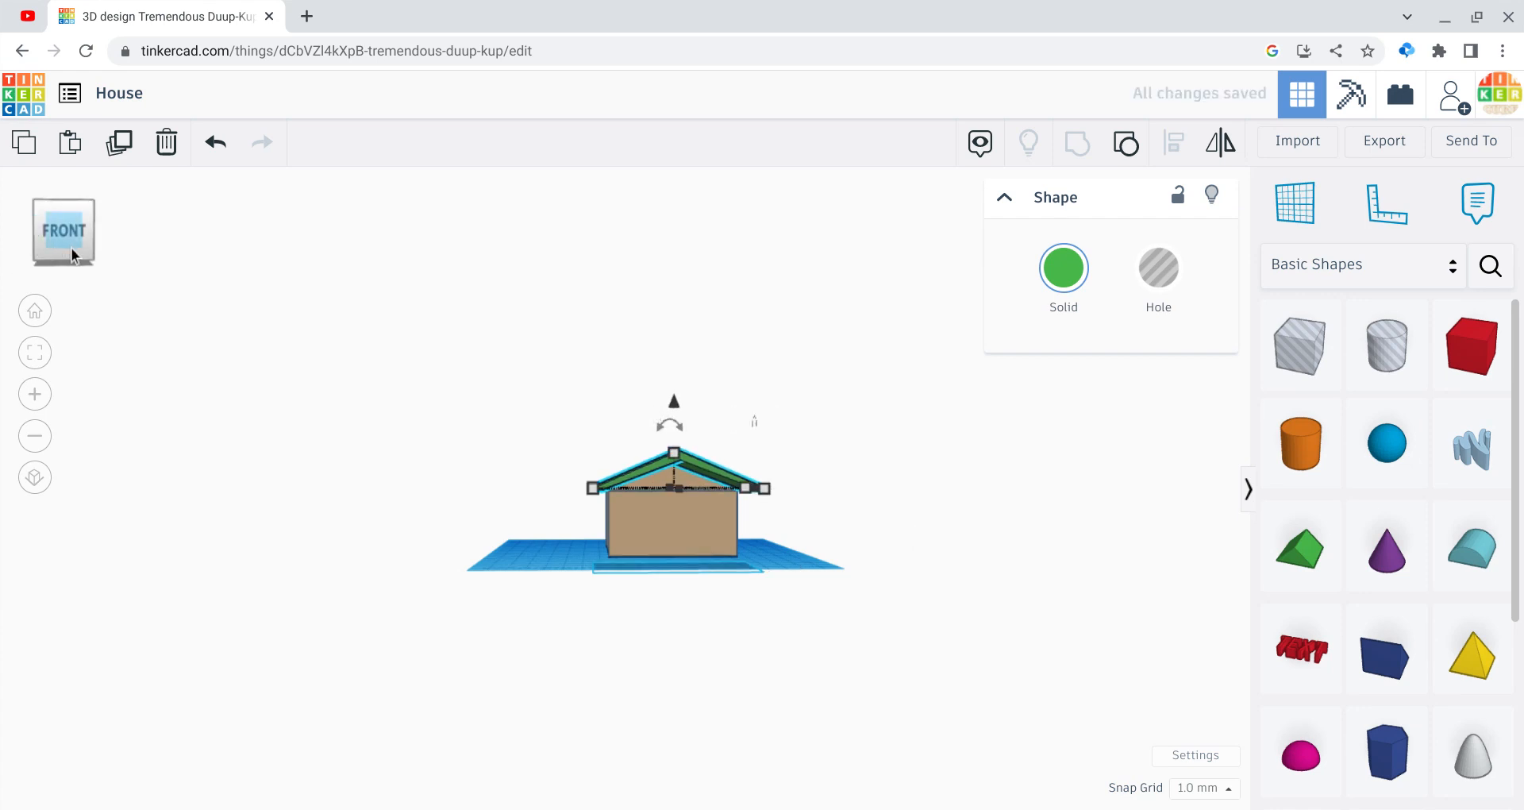
{"action": "left_click_drag", "start_coordinate": [68, 238], "coordinate": [110, 259]}
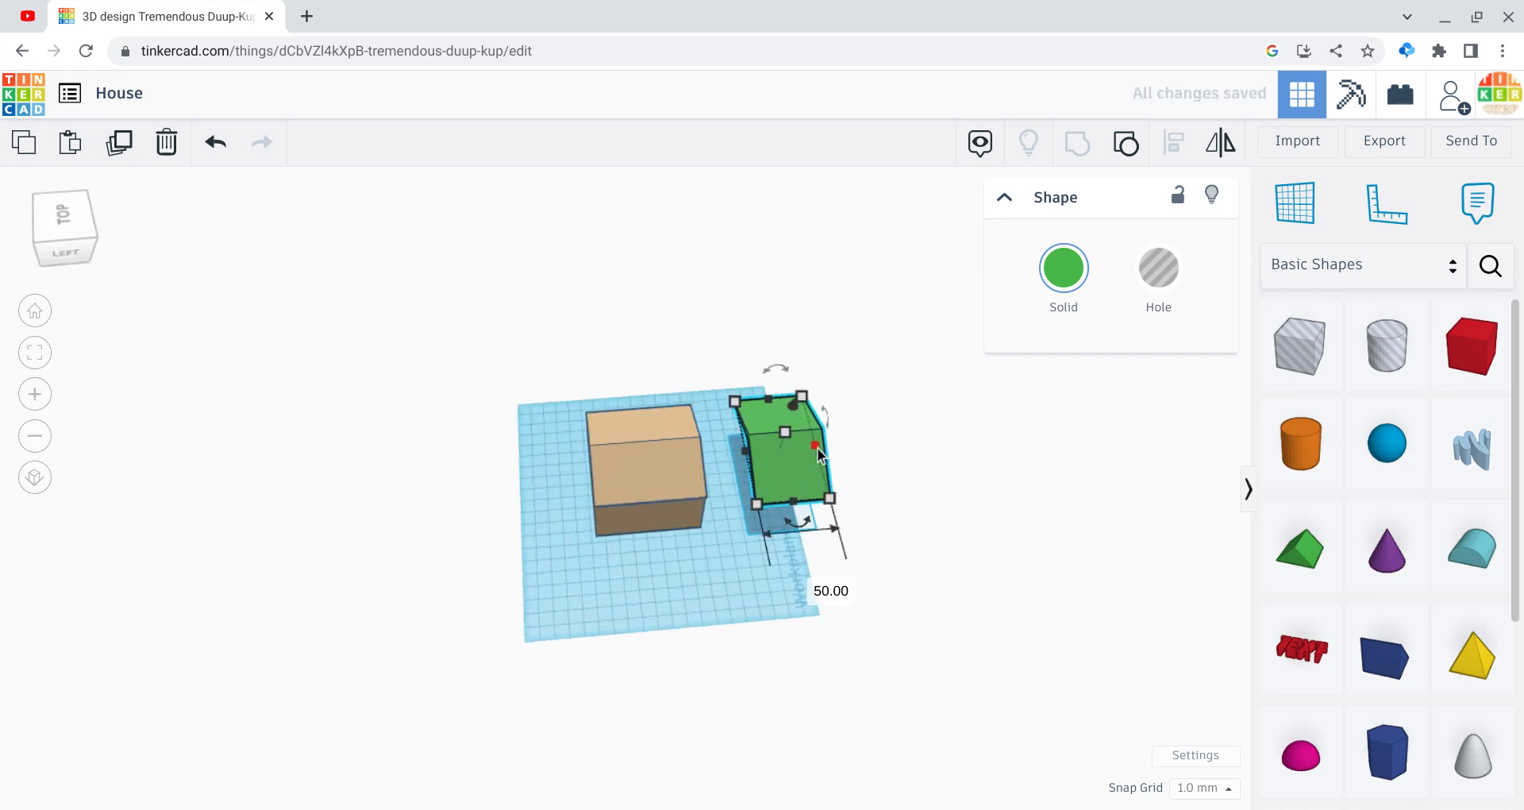
Step: Move the green roof over the house and set its width to 76 mm
{"action": "left_click_drag", "start_coordinate": [797, 460], "coordinate": [638, 465]}
{"action": "left_click", "coordinate": [783, 505]}
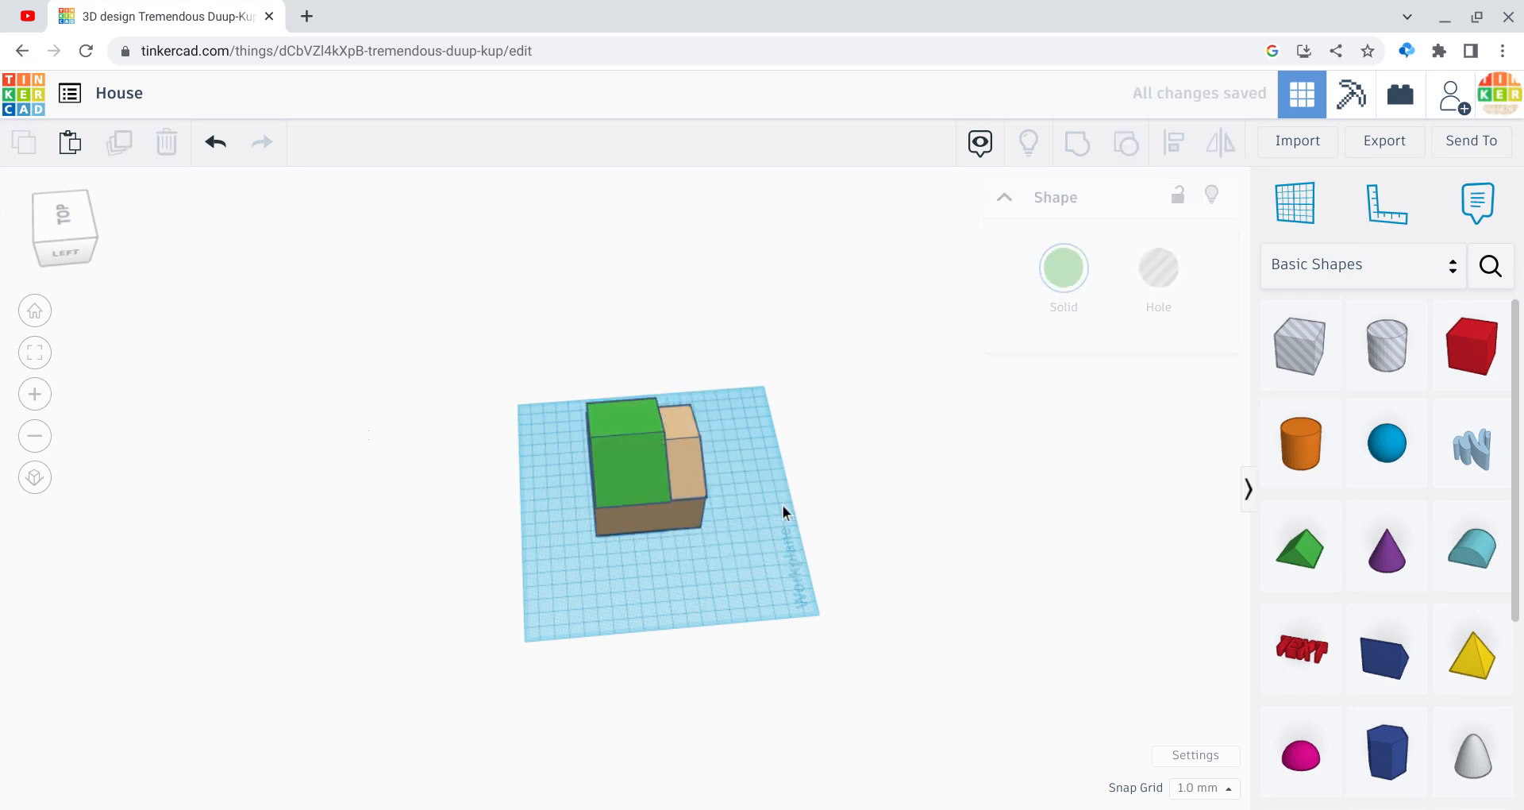
{"action": "left_click_drag", "start_coordinate": [730, 530], "coordinate": [693, 449]}
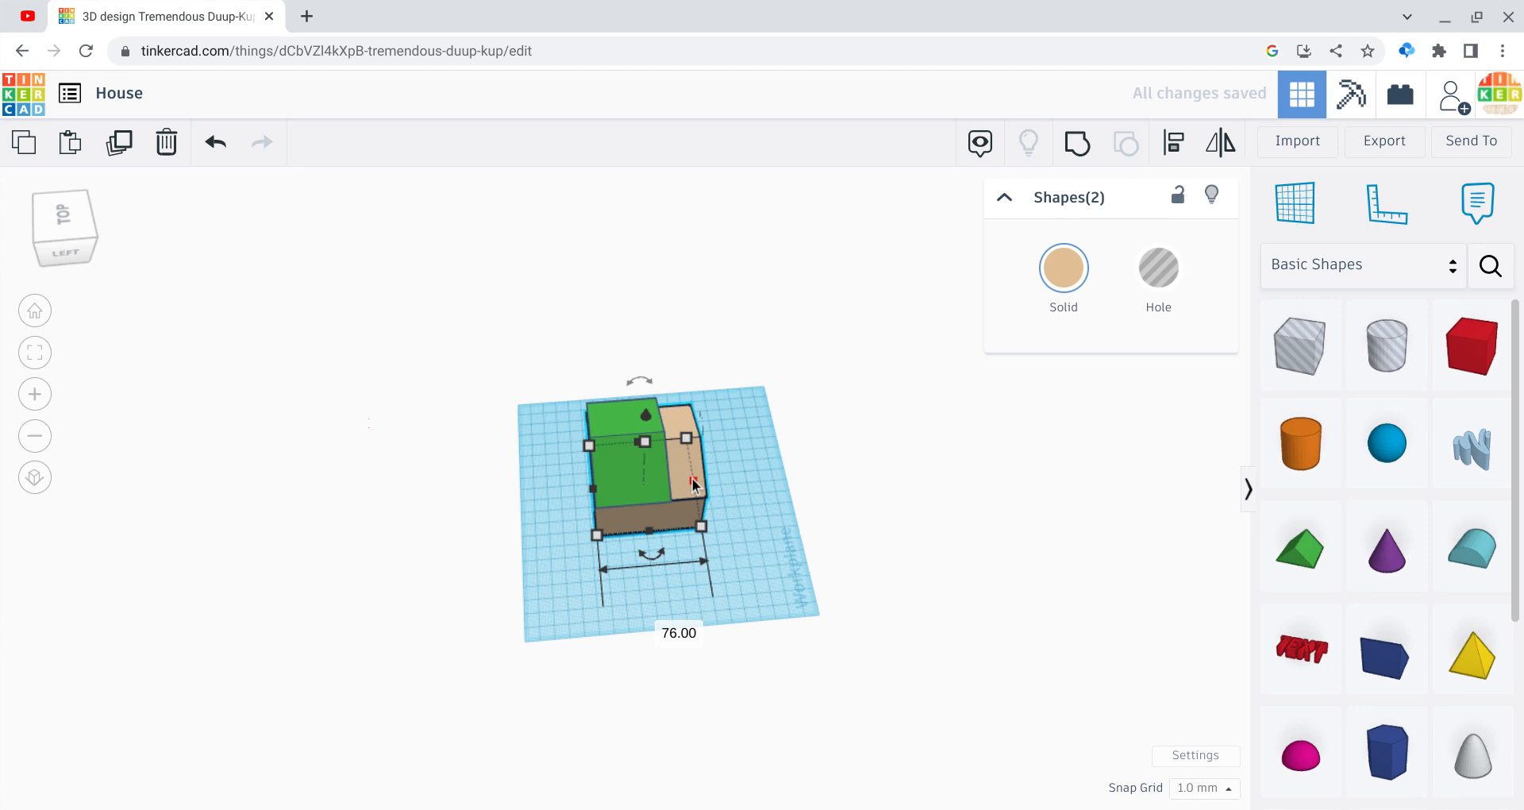
{"action": "left_click", "coordinate": [661, 480]}
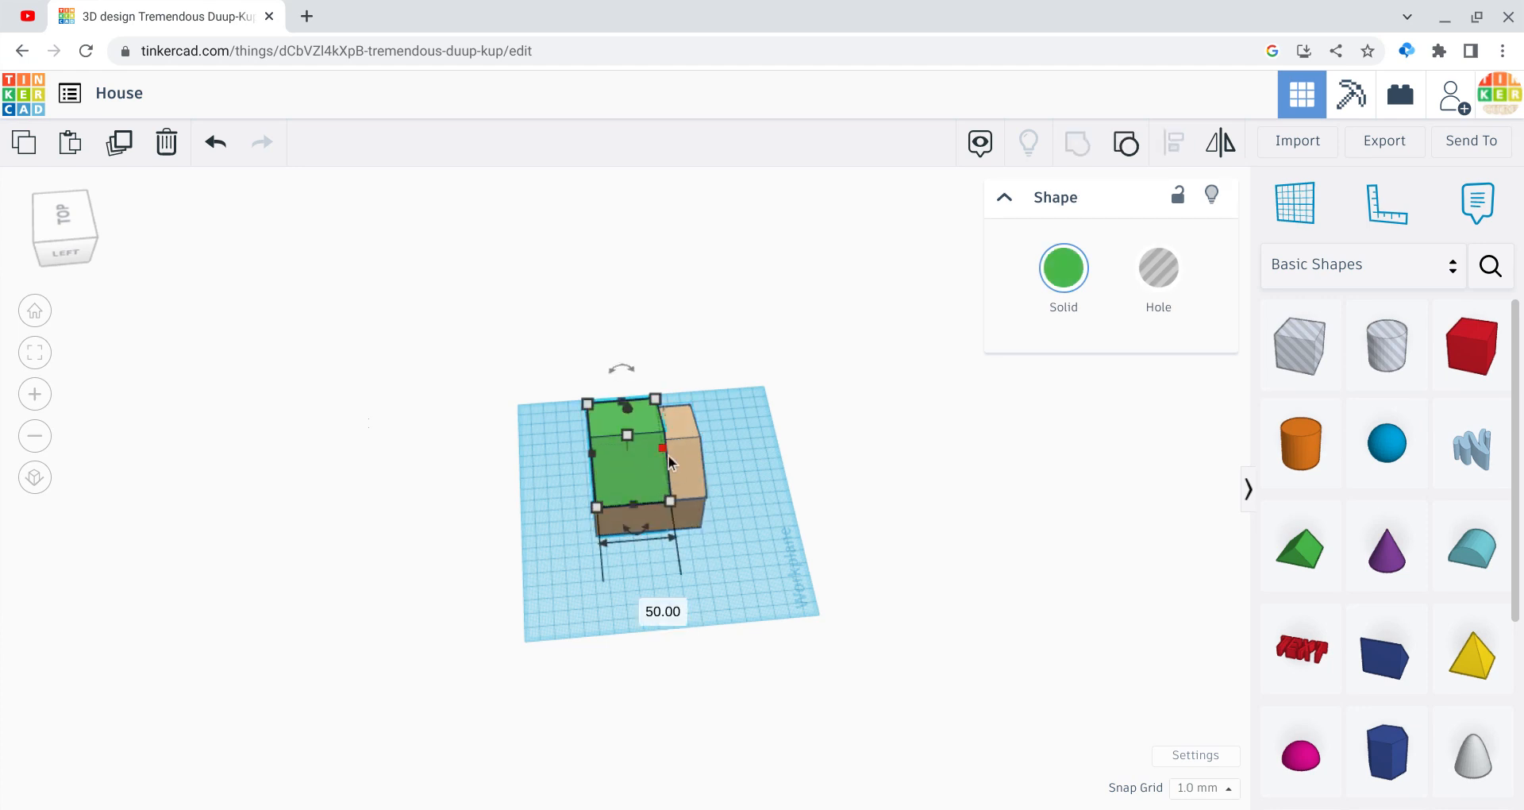
{"action": "left_click", "coordinate": [643, 603]}
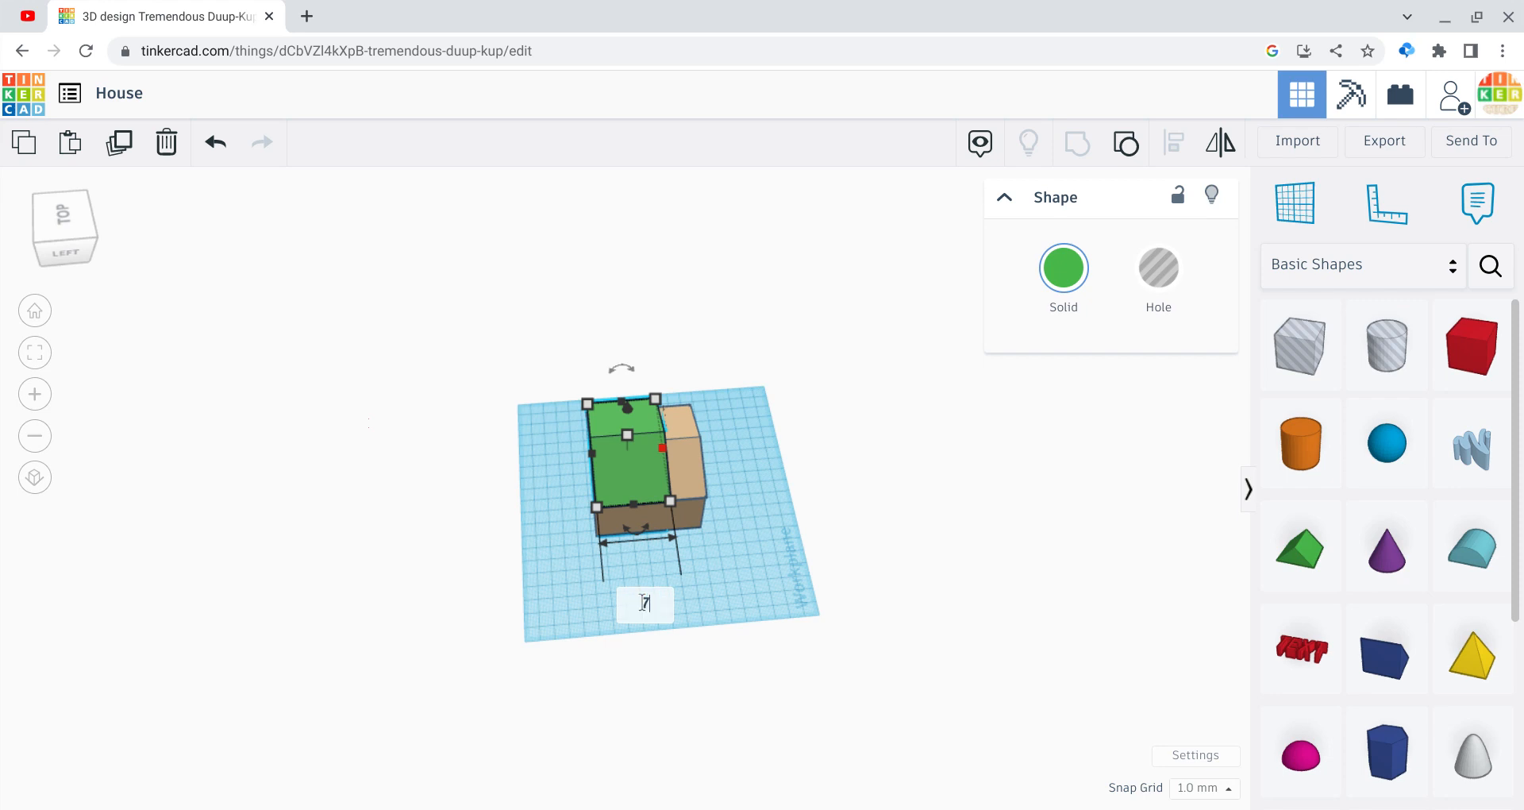
{"action": "type", "text": "76"}
{"action": "key", "text": "Return"}
{"action": "left_click", "coordinate": [389, 619]}
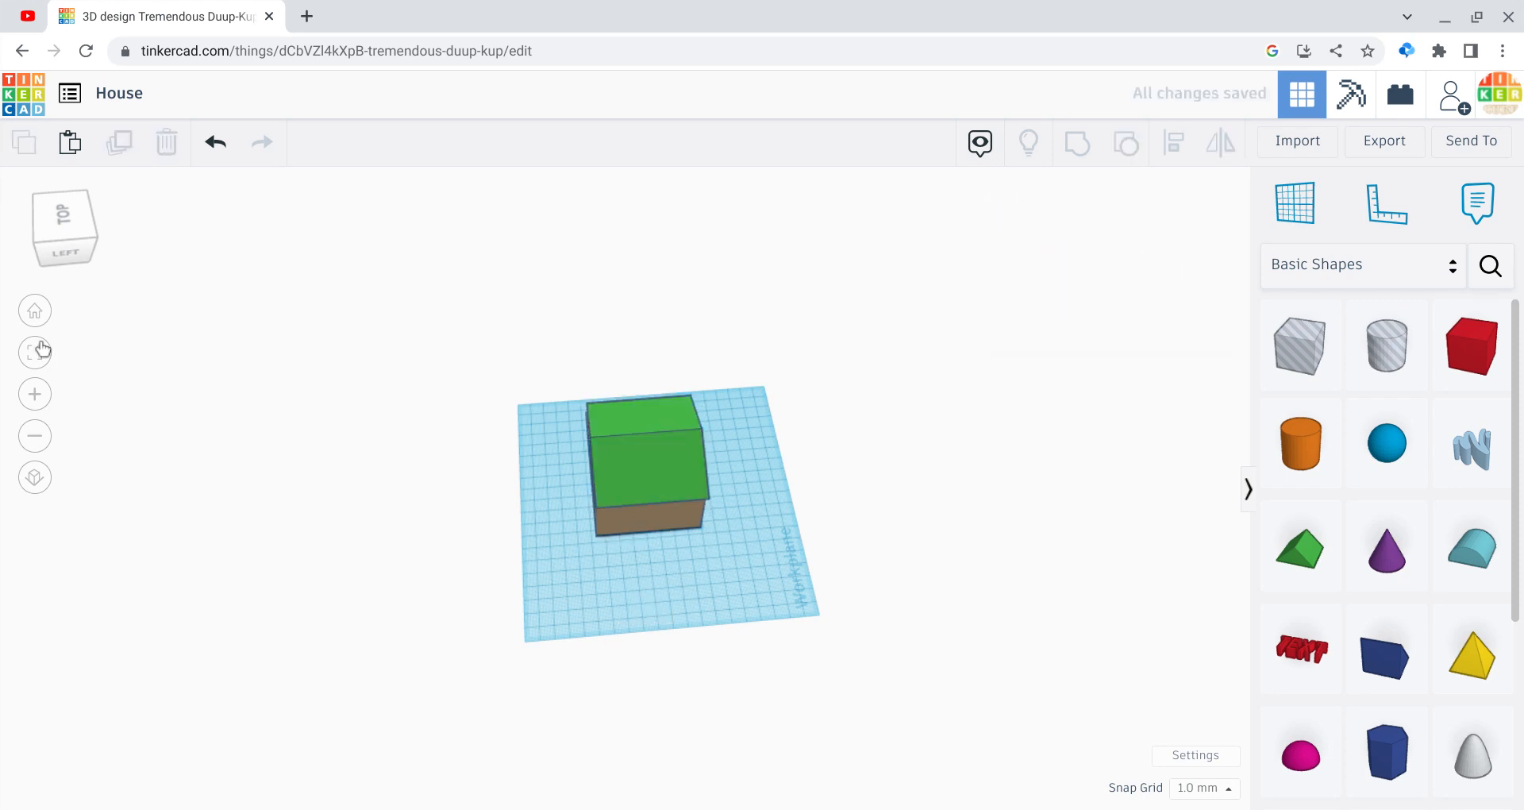
{"action": "left_click", "coordinate": [54, 264]}
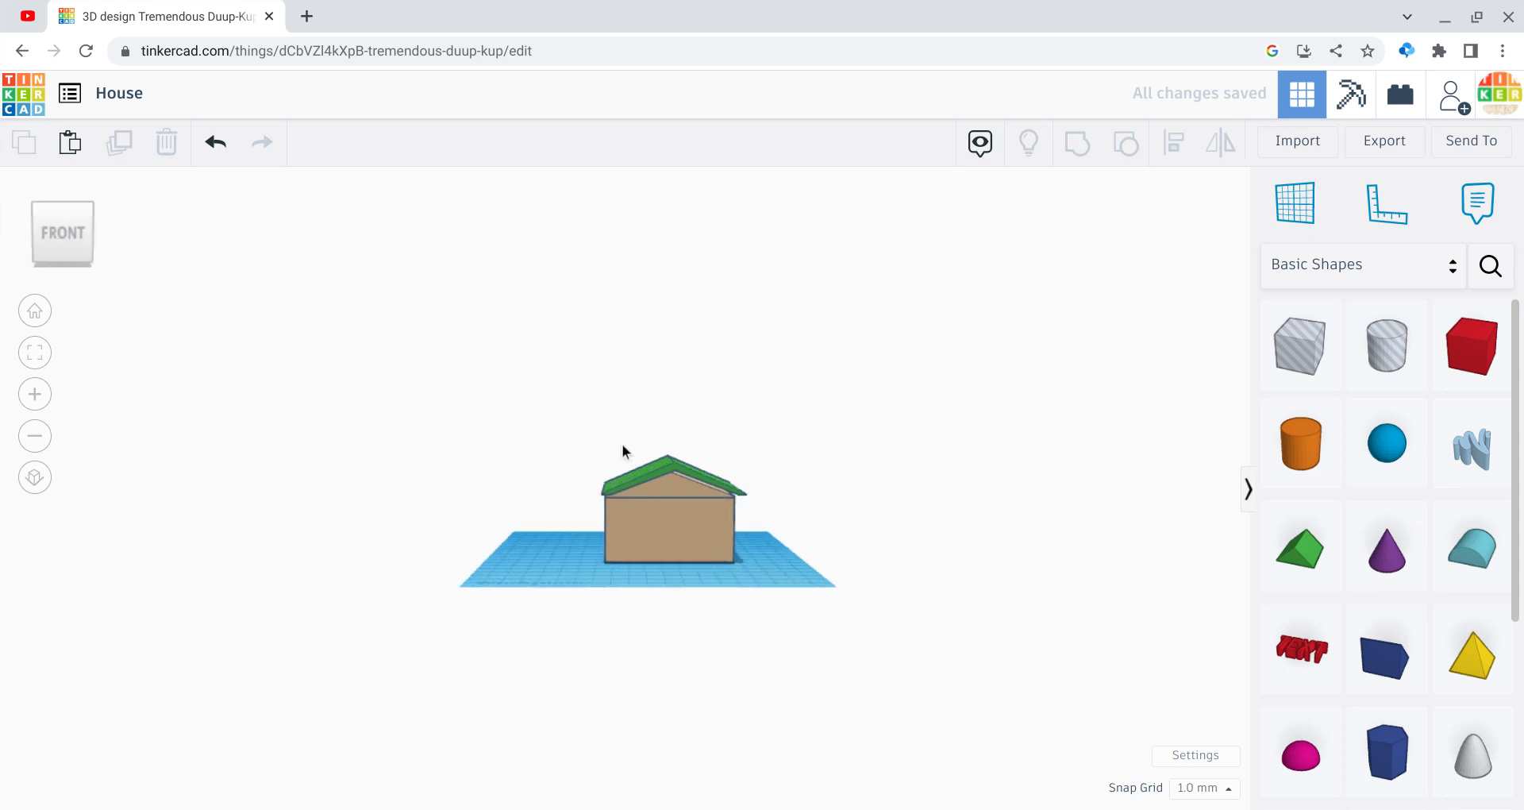
Step: Group the walls and green roof into one object with Multicolor enabled
{"action": "left_click", "coordinate": [655, 474]}
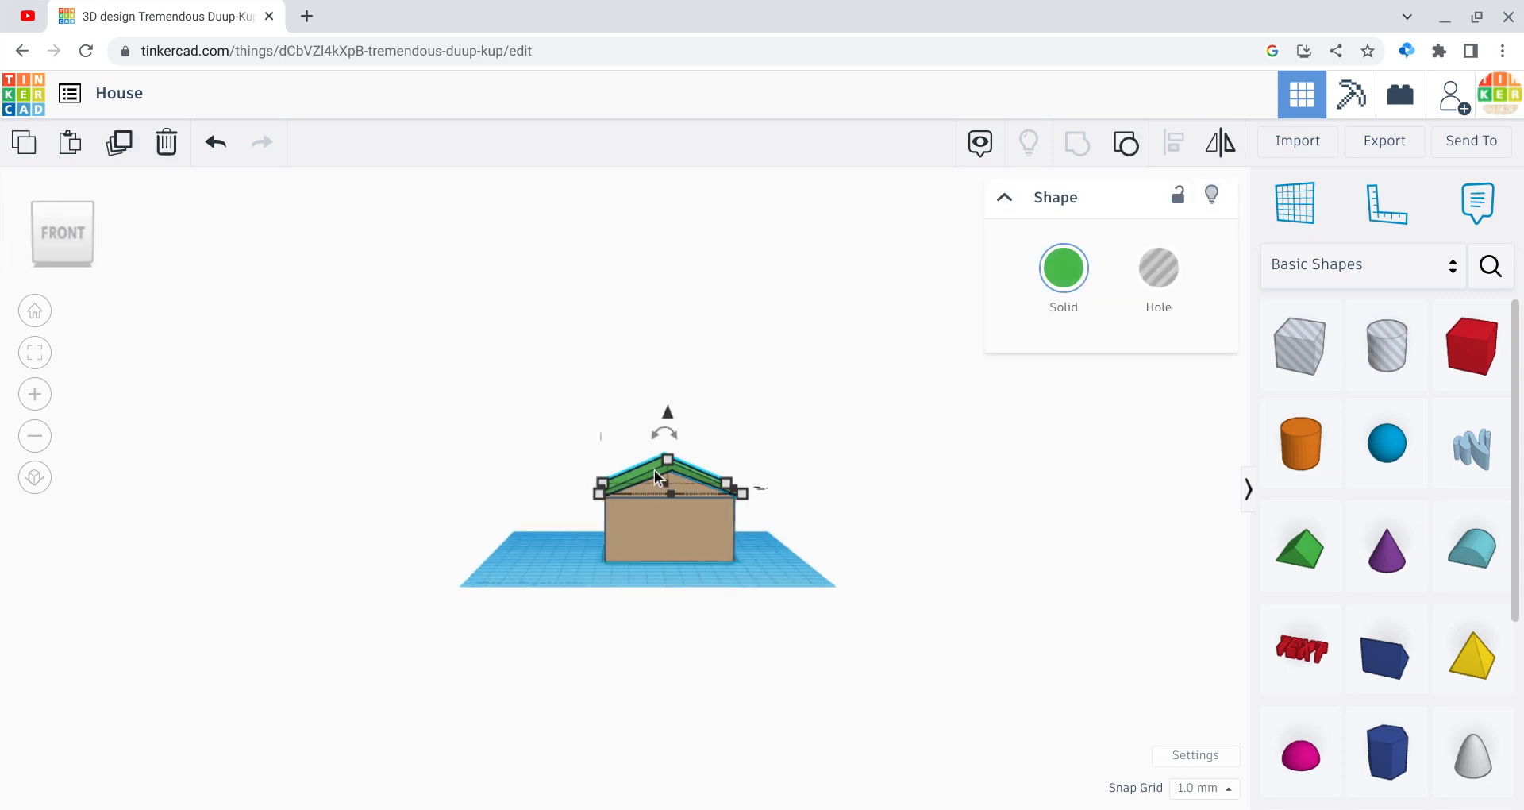
{"action": "left_click", "coordinate": [599, 433]}
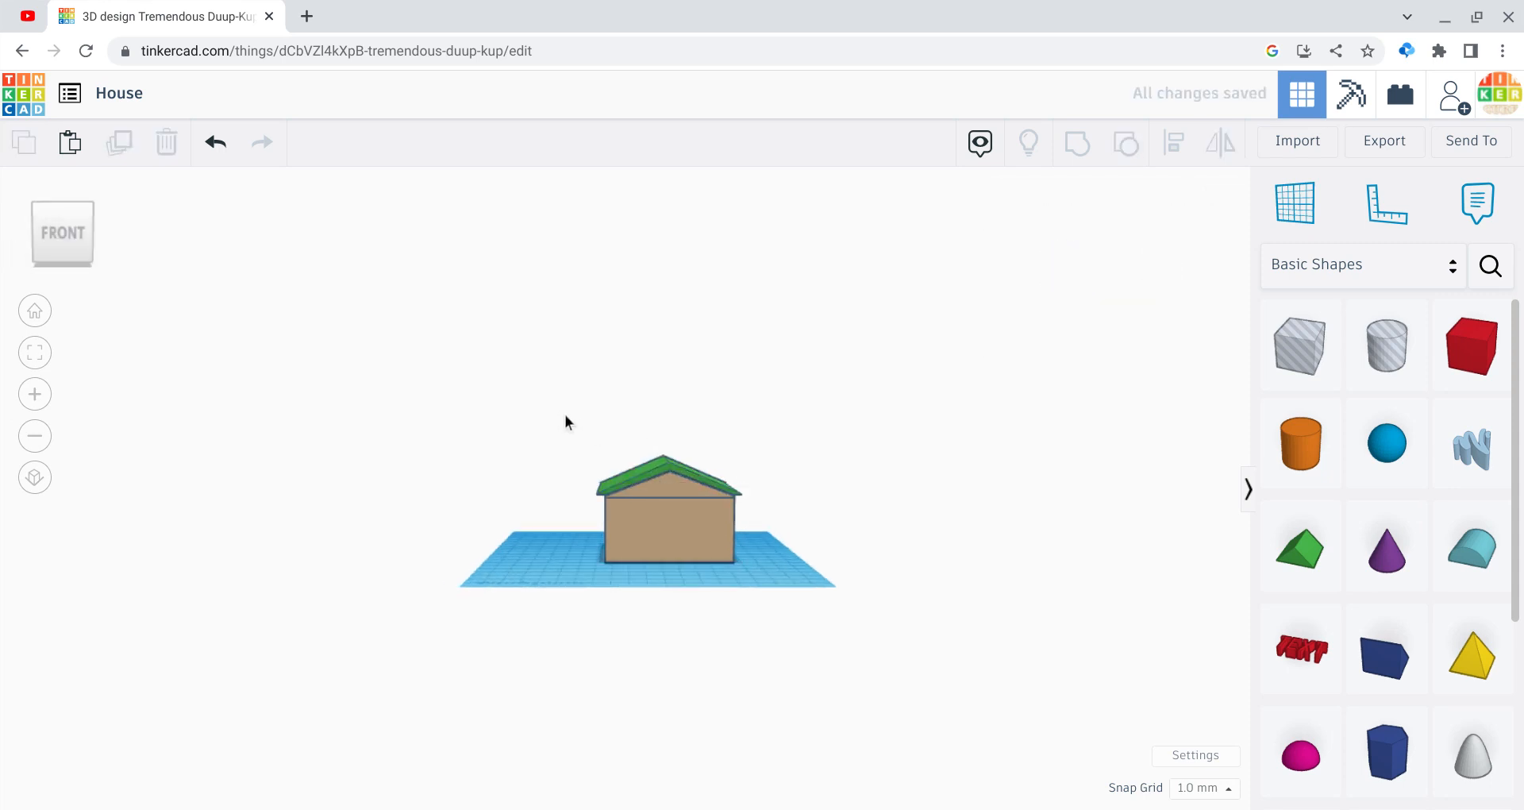
{"action": "left_click_drag", "start_coordinate": [565, 415], "coordinate": [788, 634]}
{"action": "left_click", "coordinate": [1075, 144]}
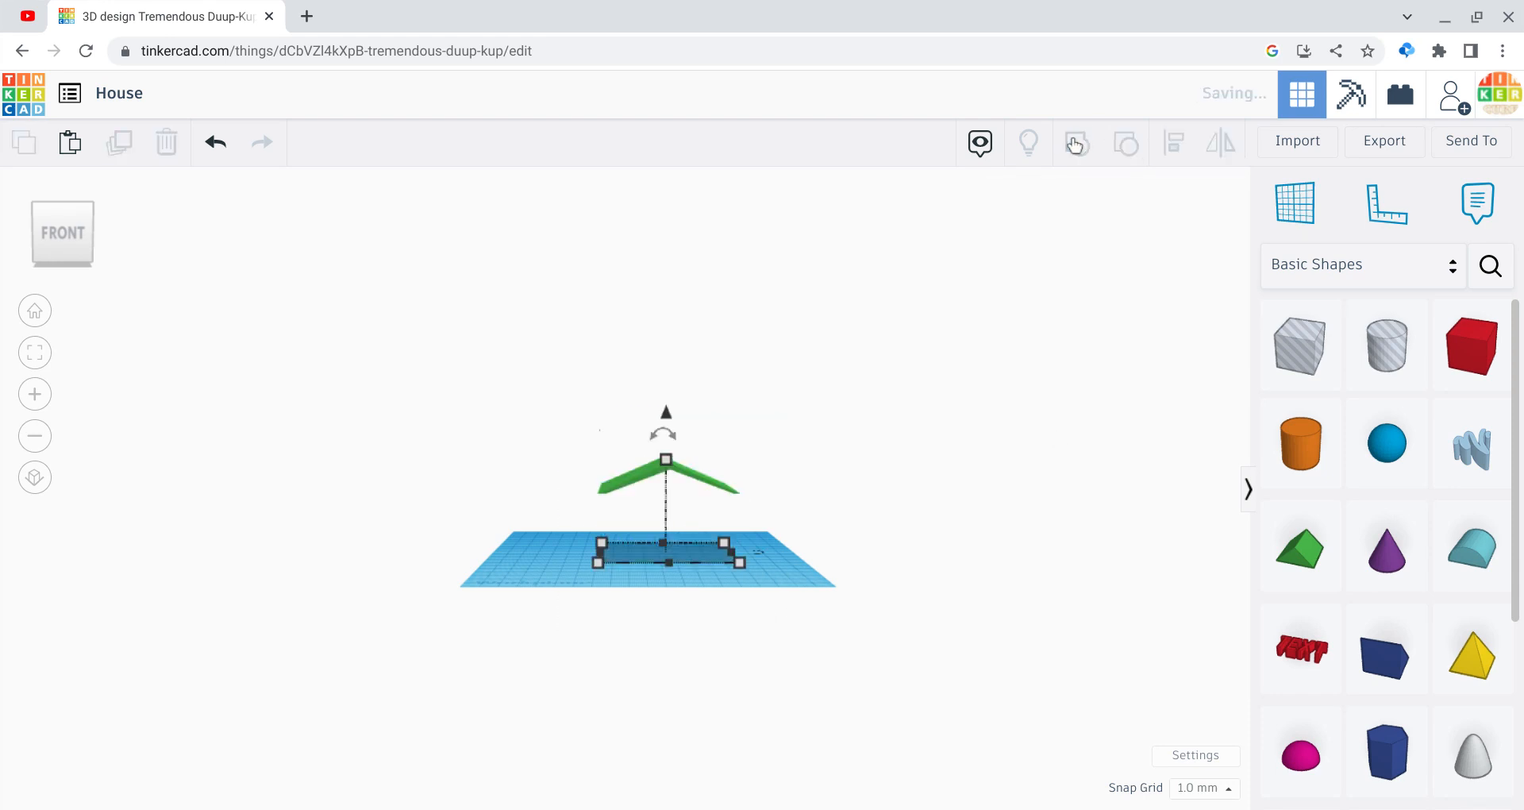
{"action": "left_click", "coordinate": [1068, 264]}
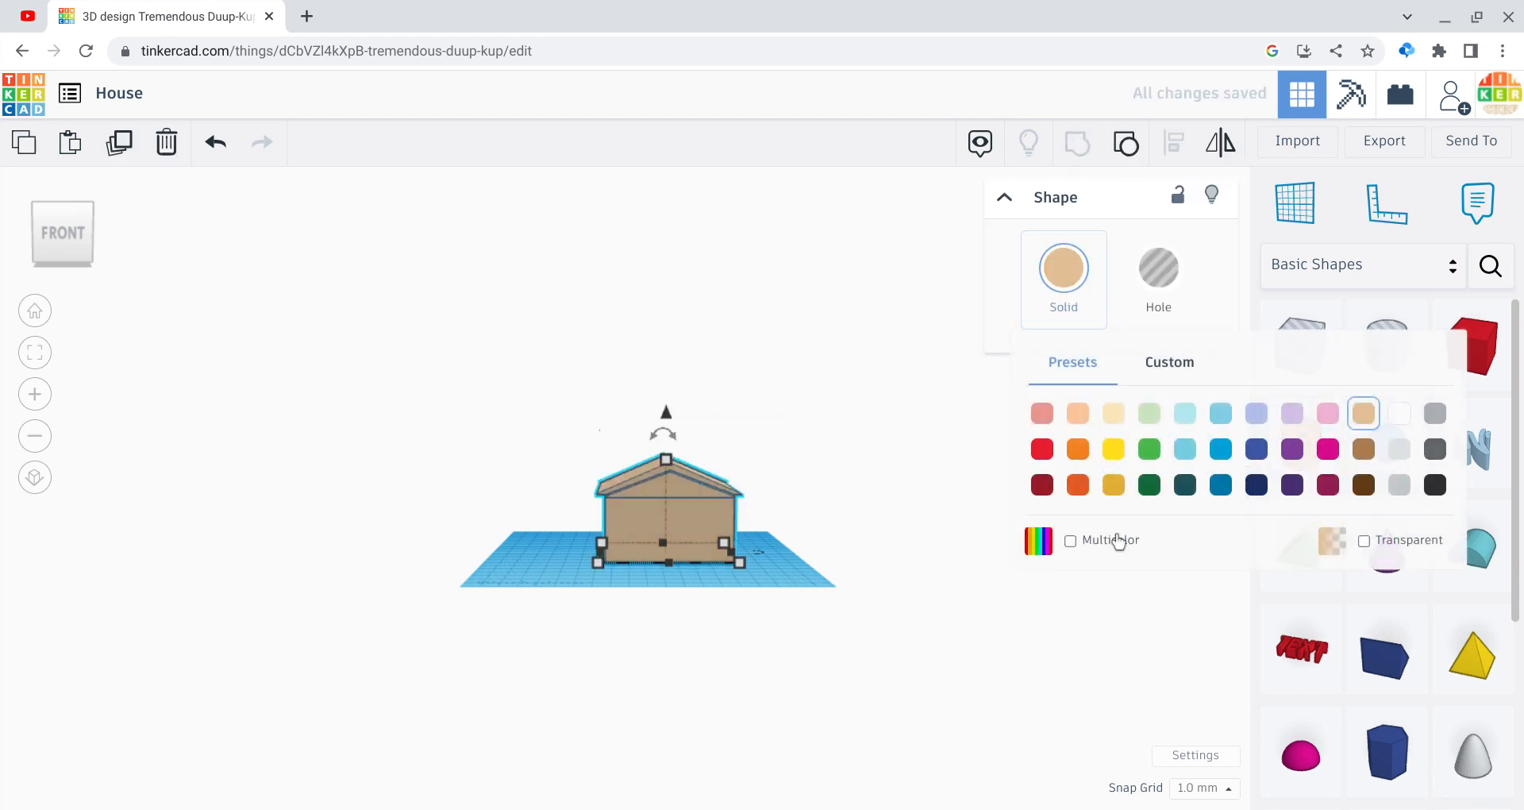
{"action": "left_click", "coordinate": [1107, 546]}
{"action": "left_click", "coordinate": [910, 582]}
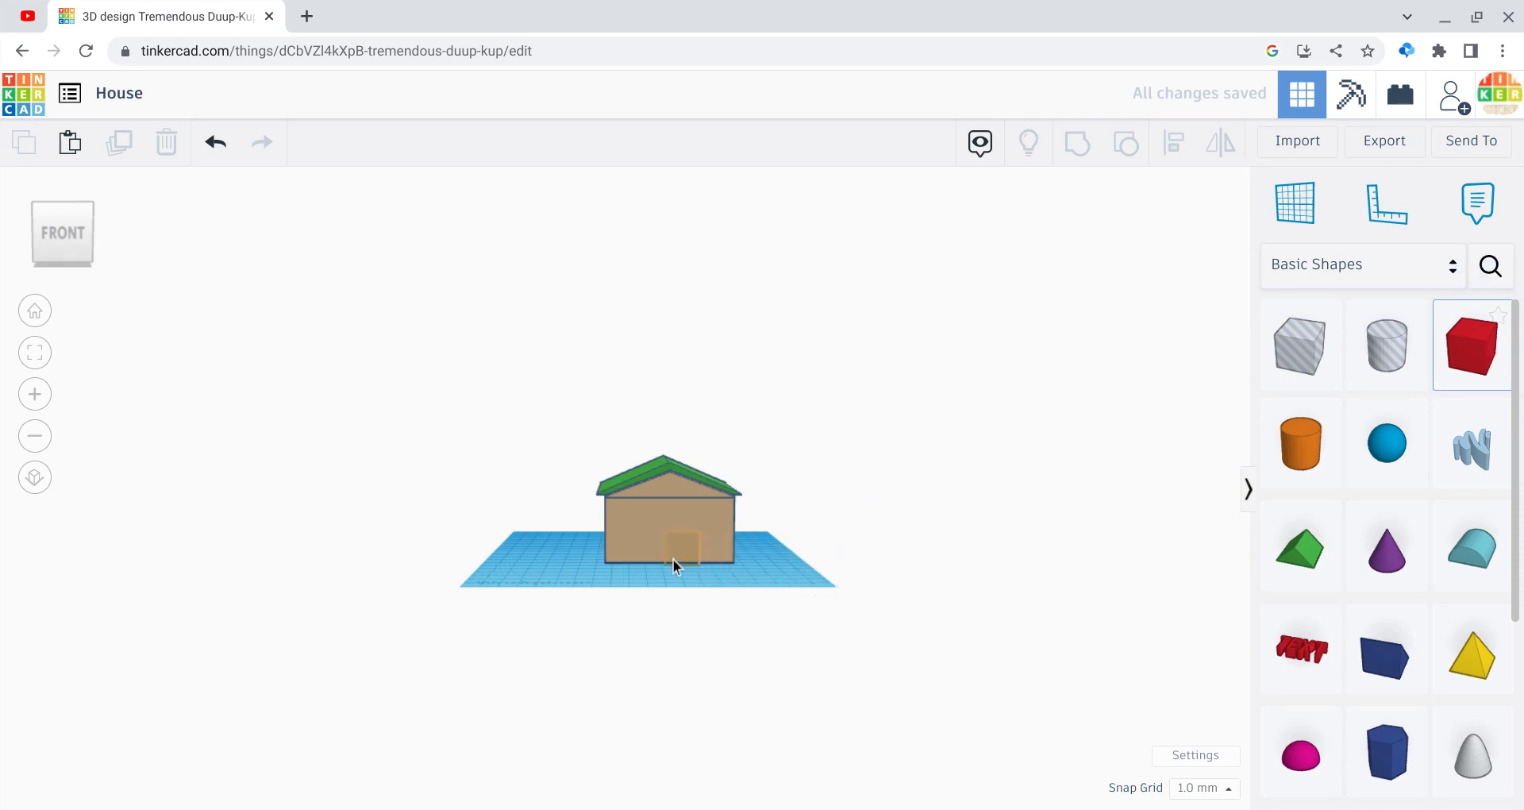
Step: Place a 37 mm tall box on the house front and colour it brown
{"action": "left_click_drag", "start_coordinate": [673, 559], "coordinate": [667, 517]}
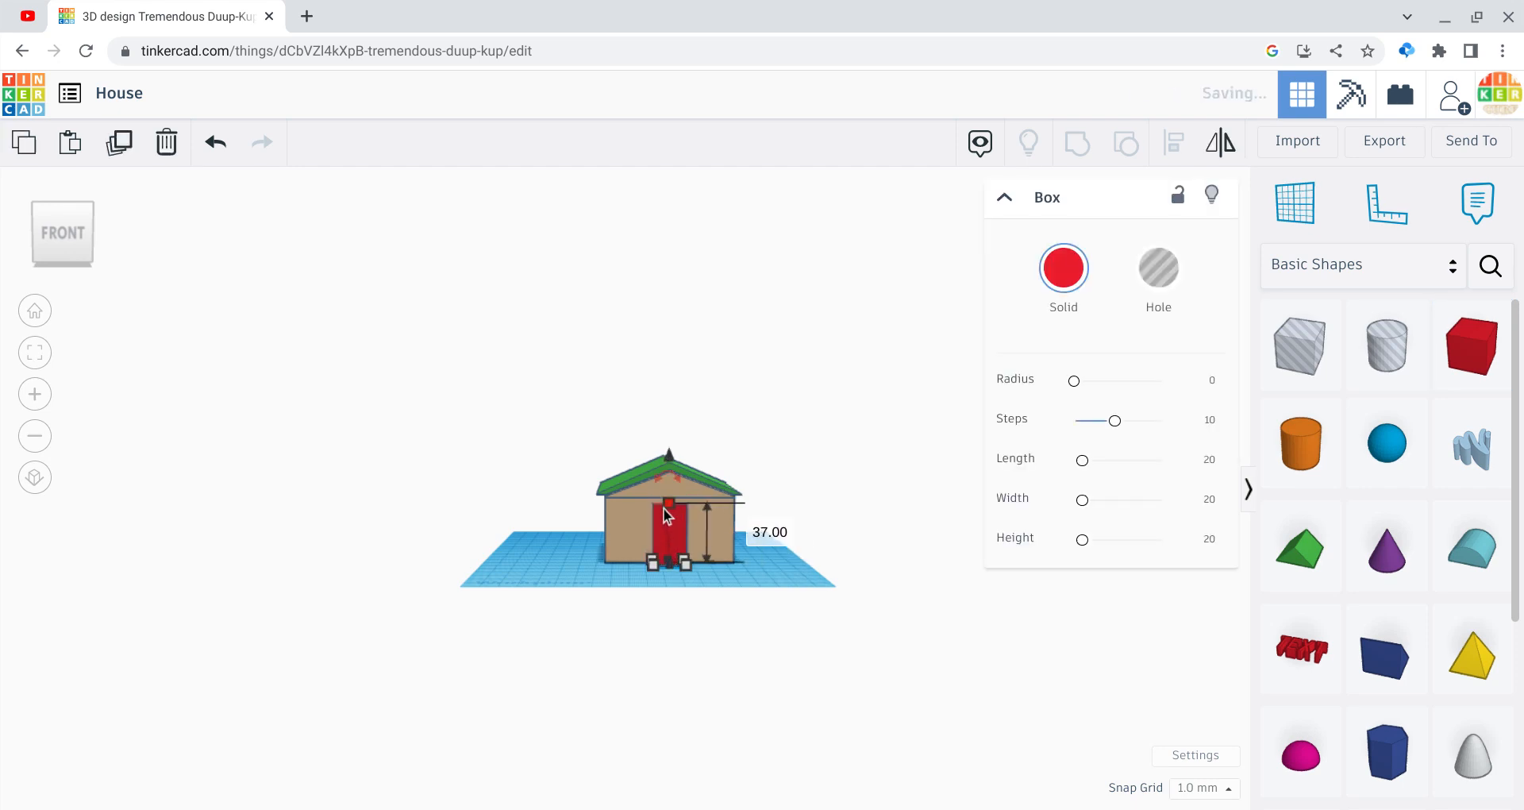
{"action": "left_click", "coordinate": [1071, 334]}
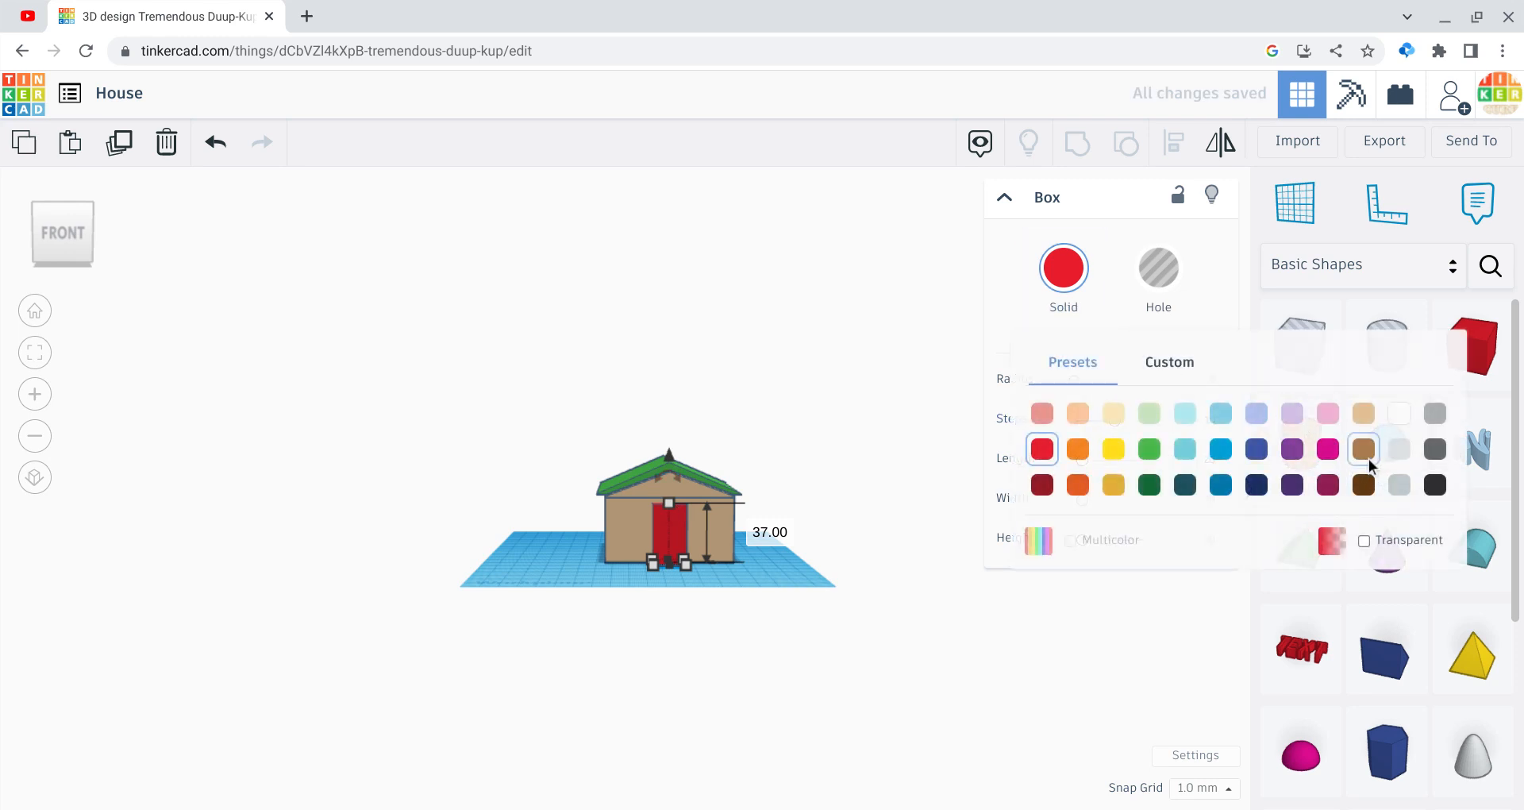
{"action": "left_click", "coordinate": [1367, 460]}
{"action": "left_click", "coordinate": [846, 719]}
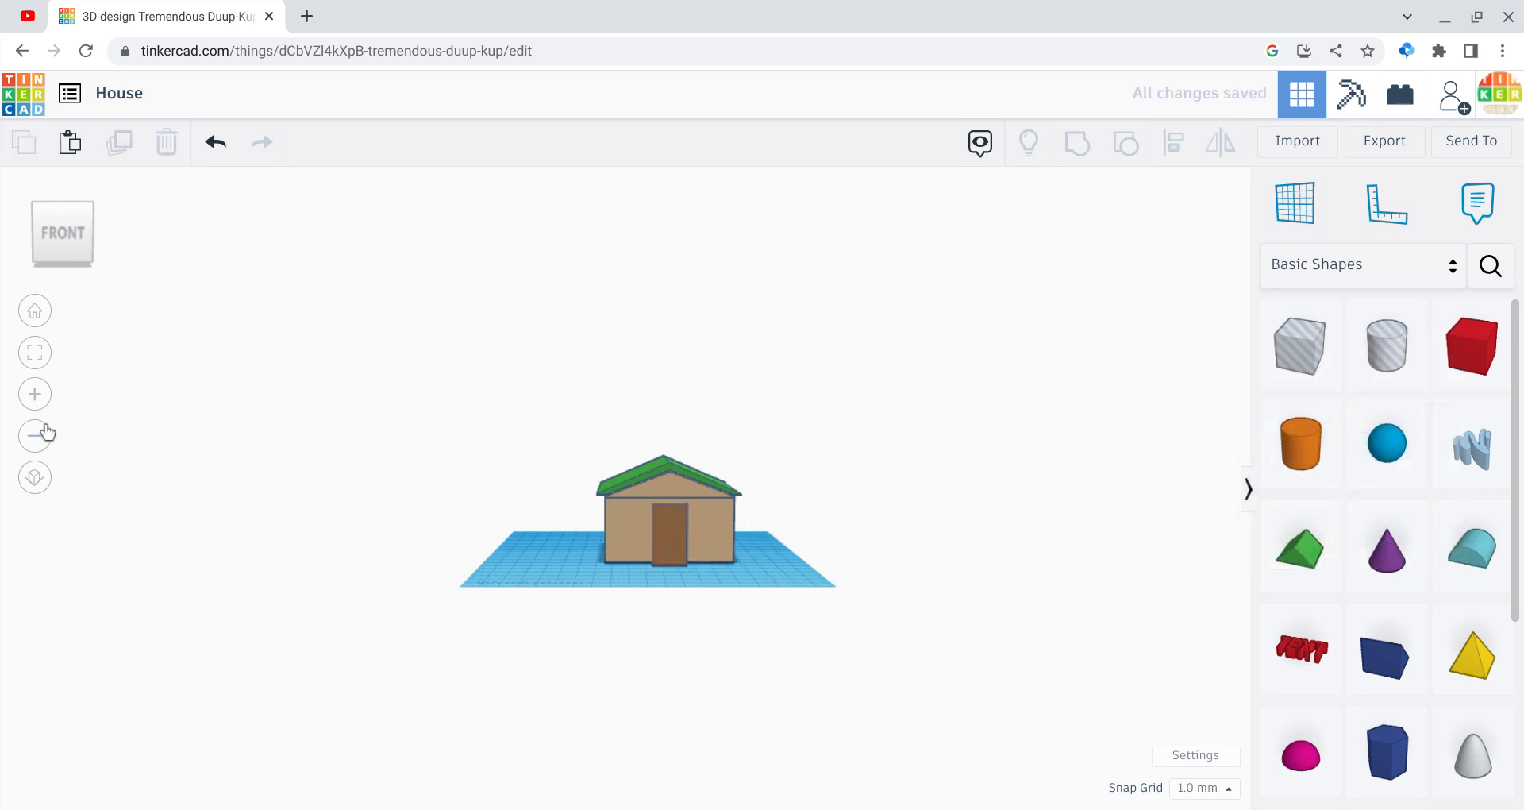
{"action": "left_click", "coordinate": [35, 395]}
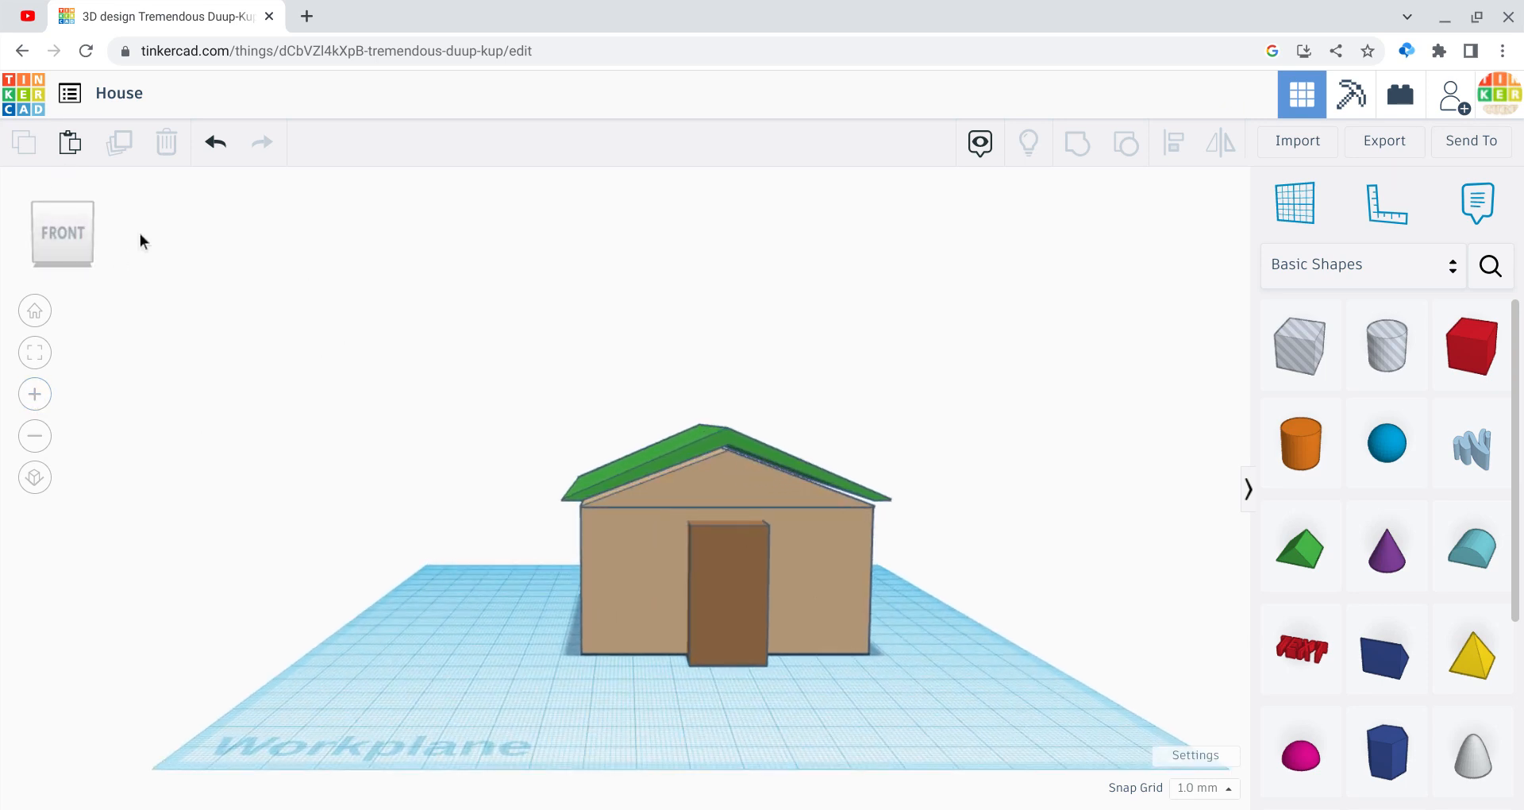
Step: Nudge the brown door back so it sits nearly flush with the front wall
{"action": "left_click", "coordinate": [81, 235]}
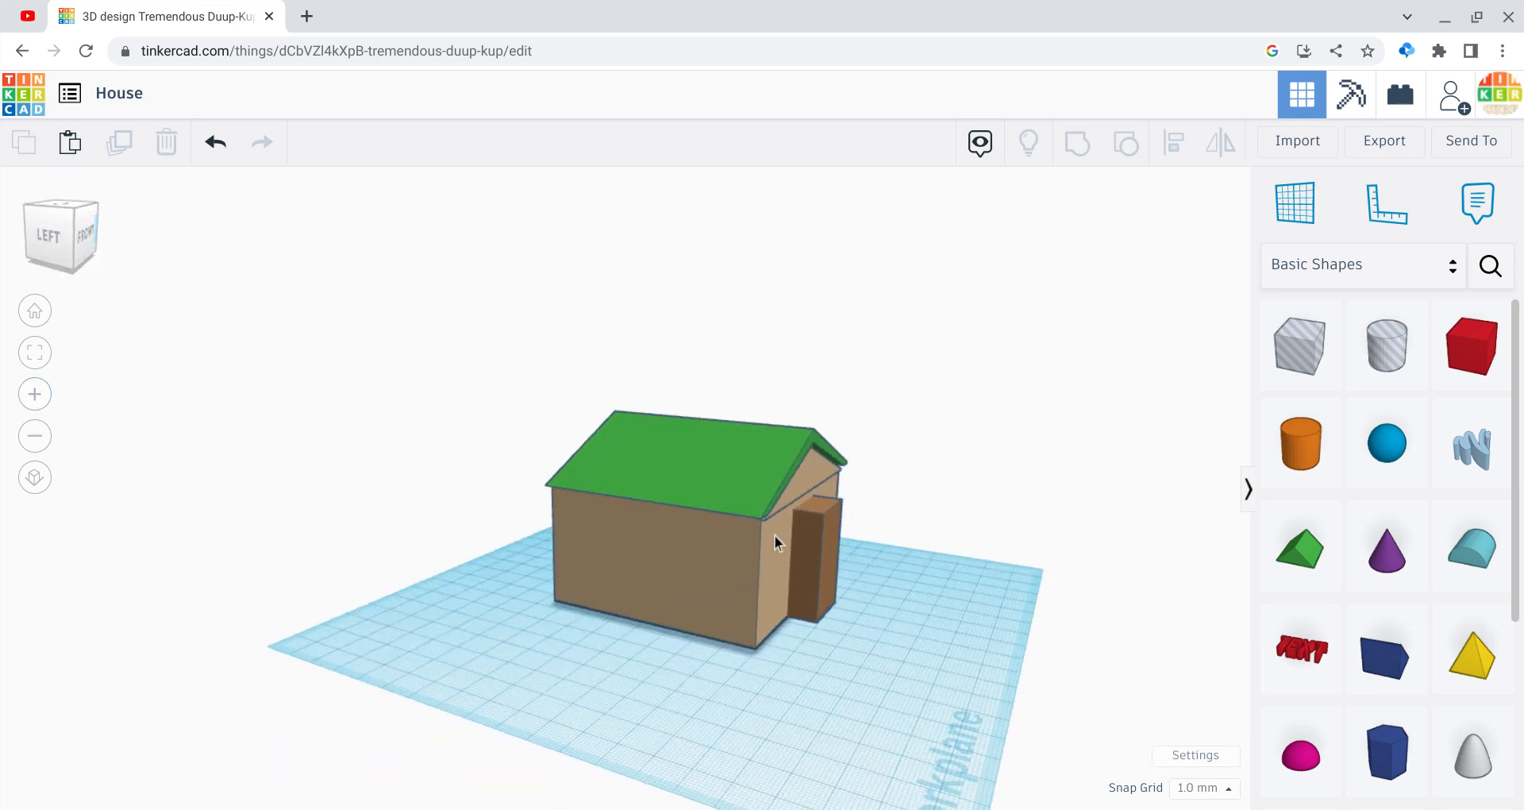
{"action": "left_click", "coordinate": [825, 551]}
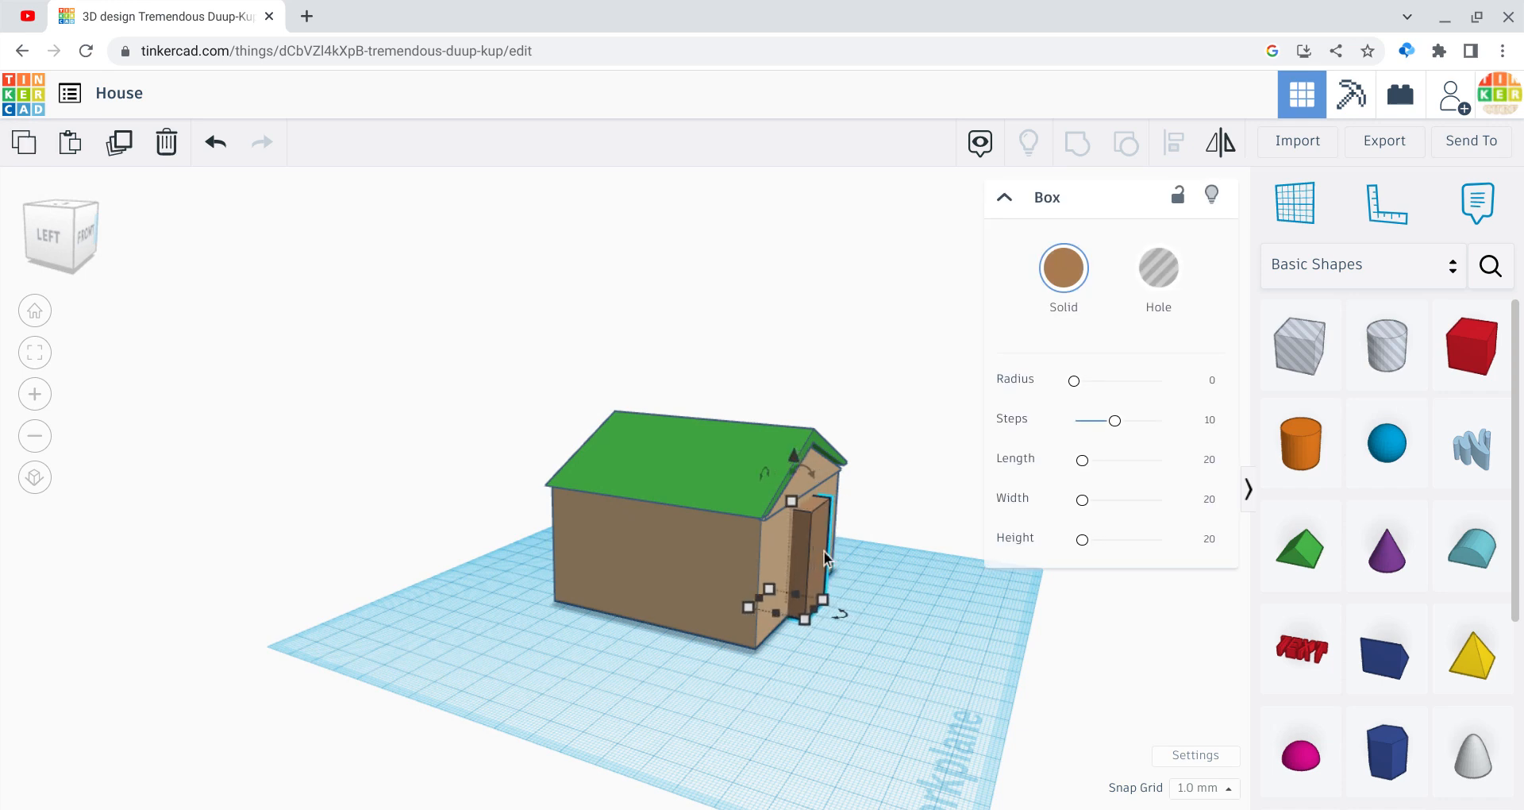
{"action": "key", "text": "Left"}
{"action": "key", "text": "Left"}
{"action": "key", "text": "Left"}
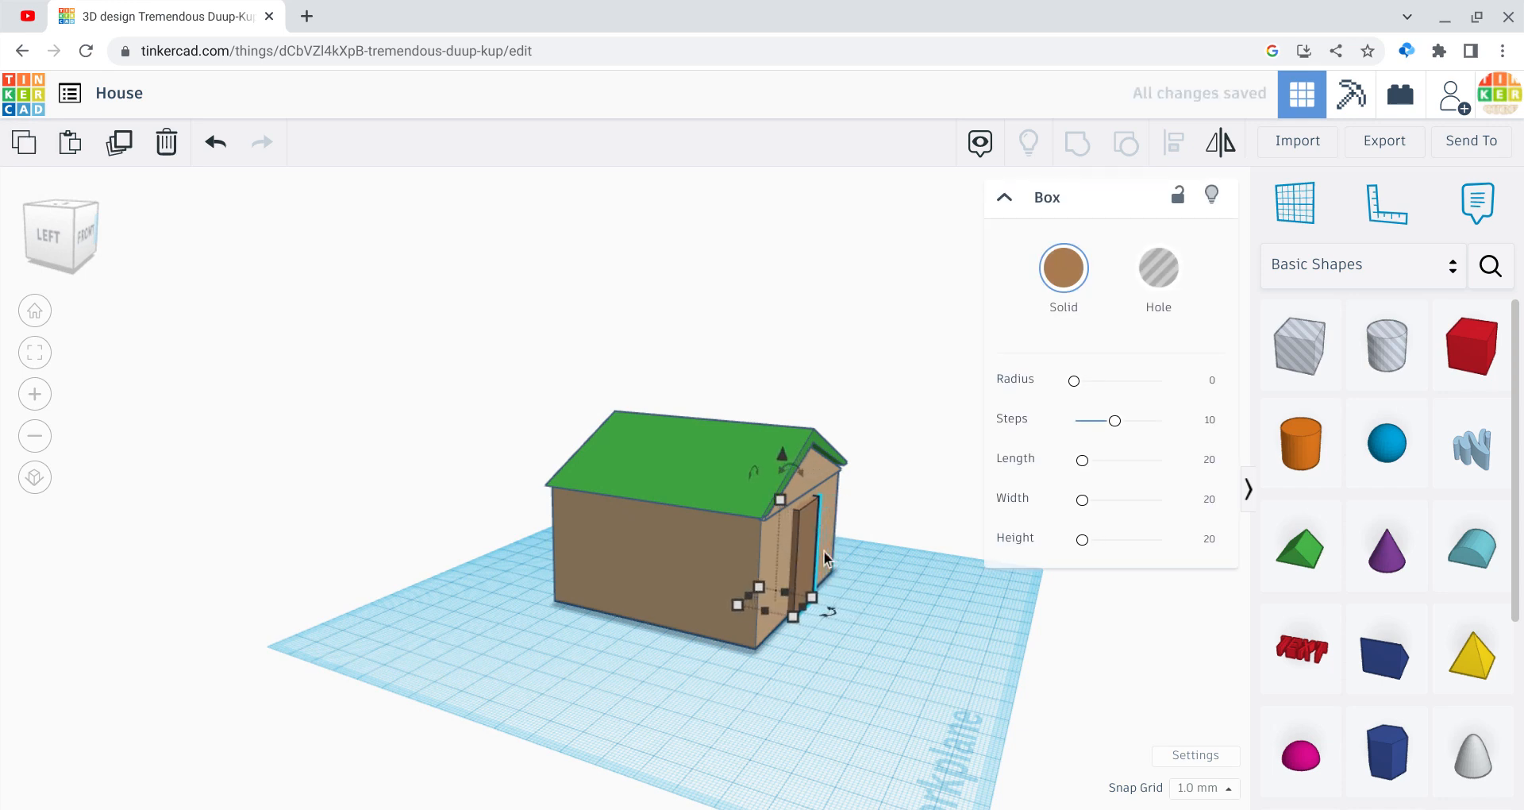
{"action": "left_click", "coordinate": [886, 682]}
{"action": "left_click_drag", "start_coordinate": [825, 595], "coordinate": [555, 311]}
{"action": "left_click", "coordinate": [556, 311]}
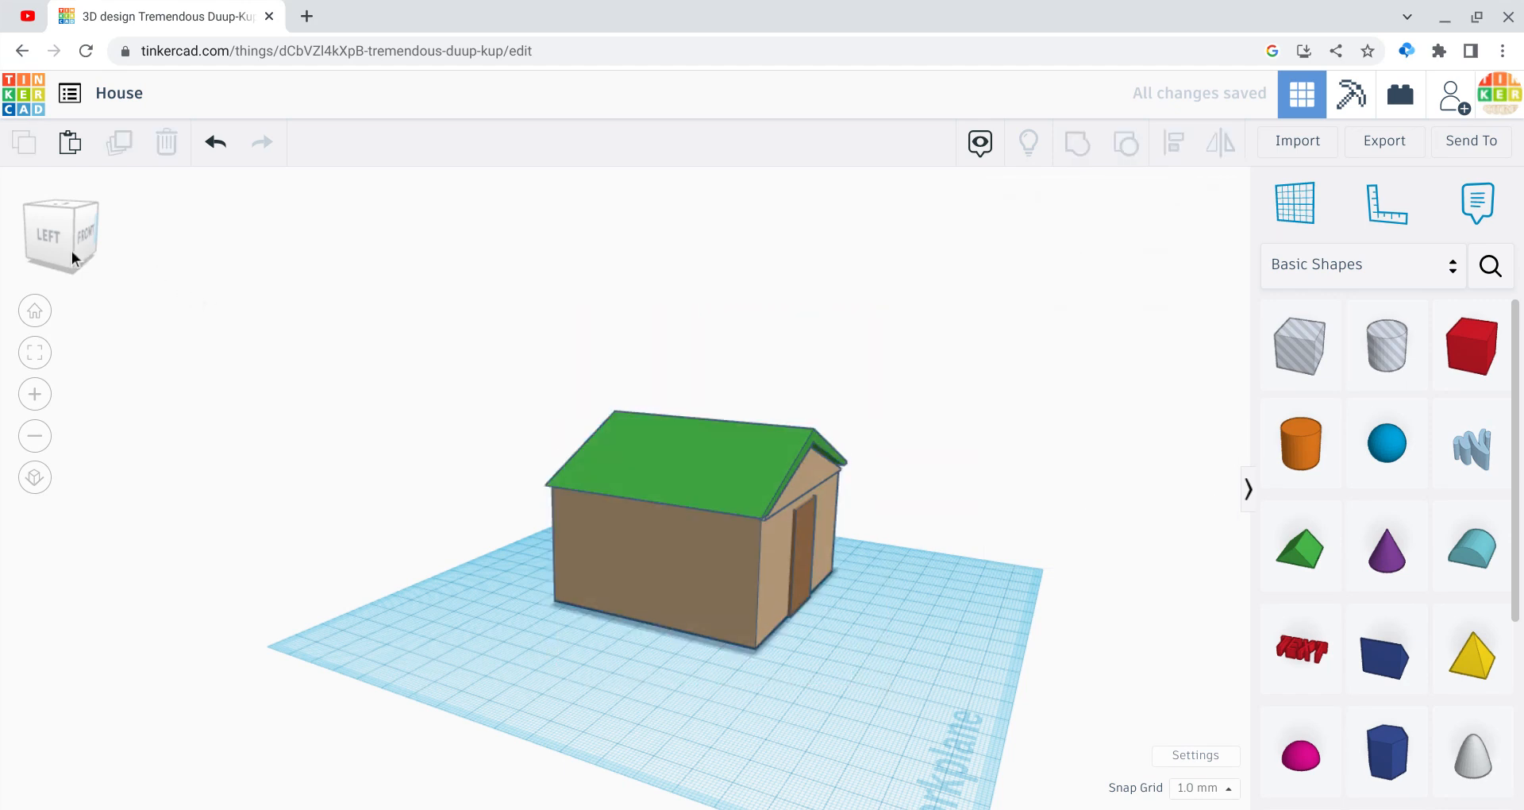
{"action": "left_click_drag", "start_coordinate": [51, 240], "coordinate": [22, 235]}
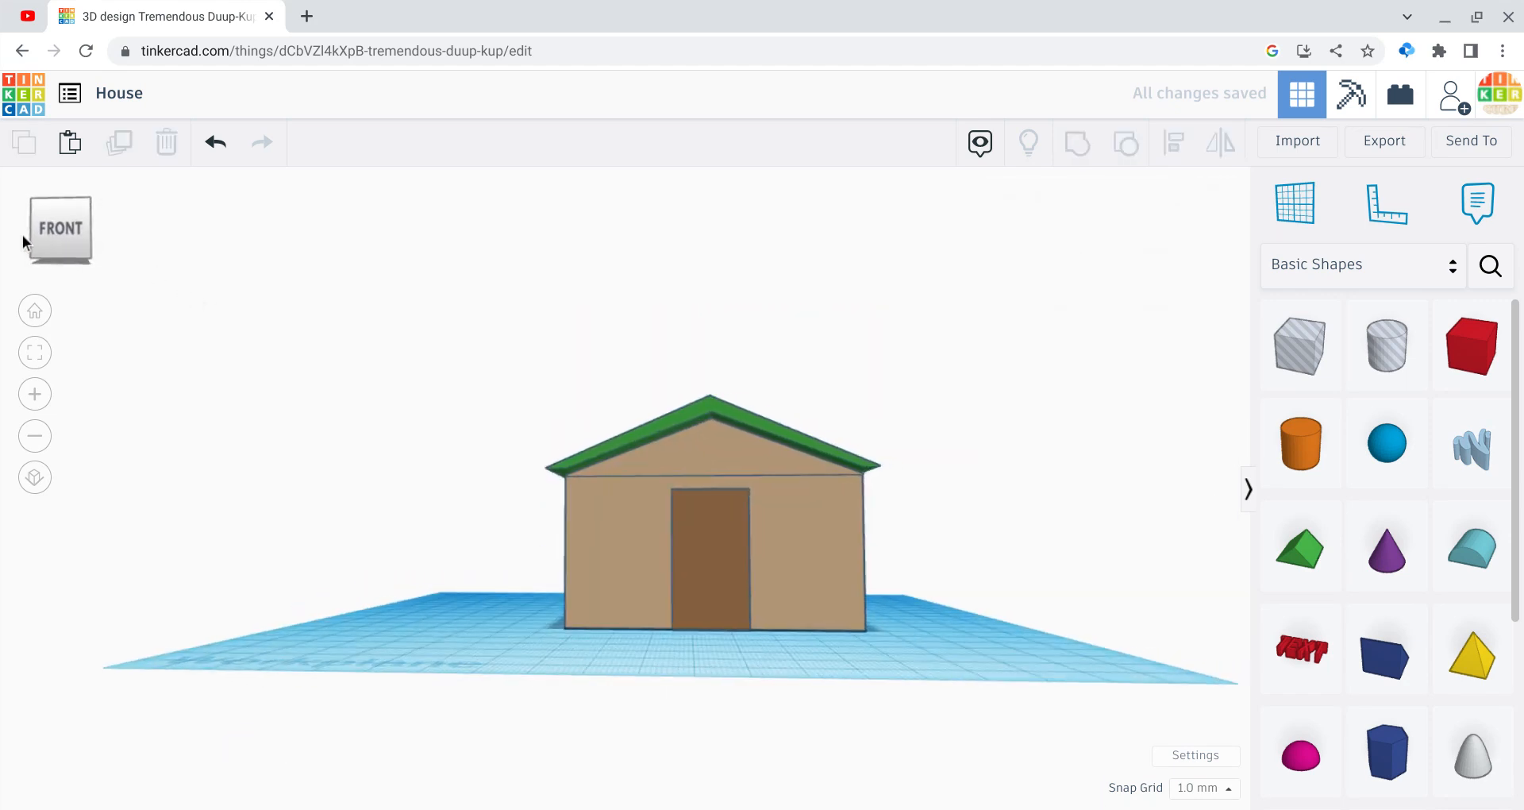
Step: Ungroup the grouped house into its separate shapes
{"action": "left_click", "coordinate": [22, 235]}
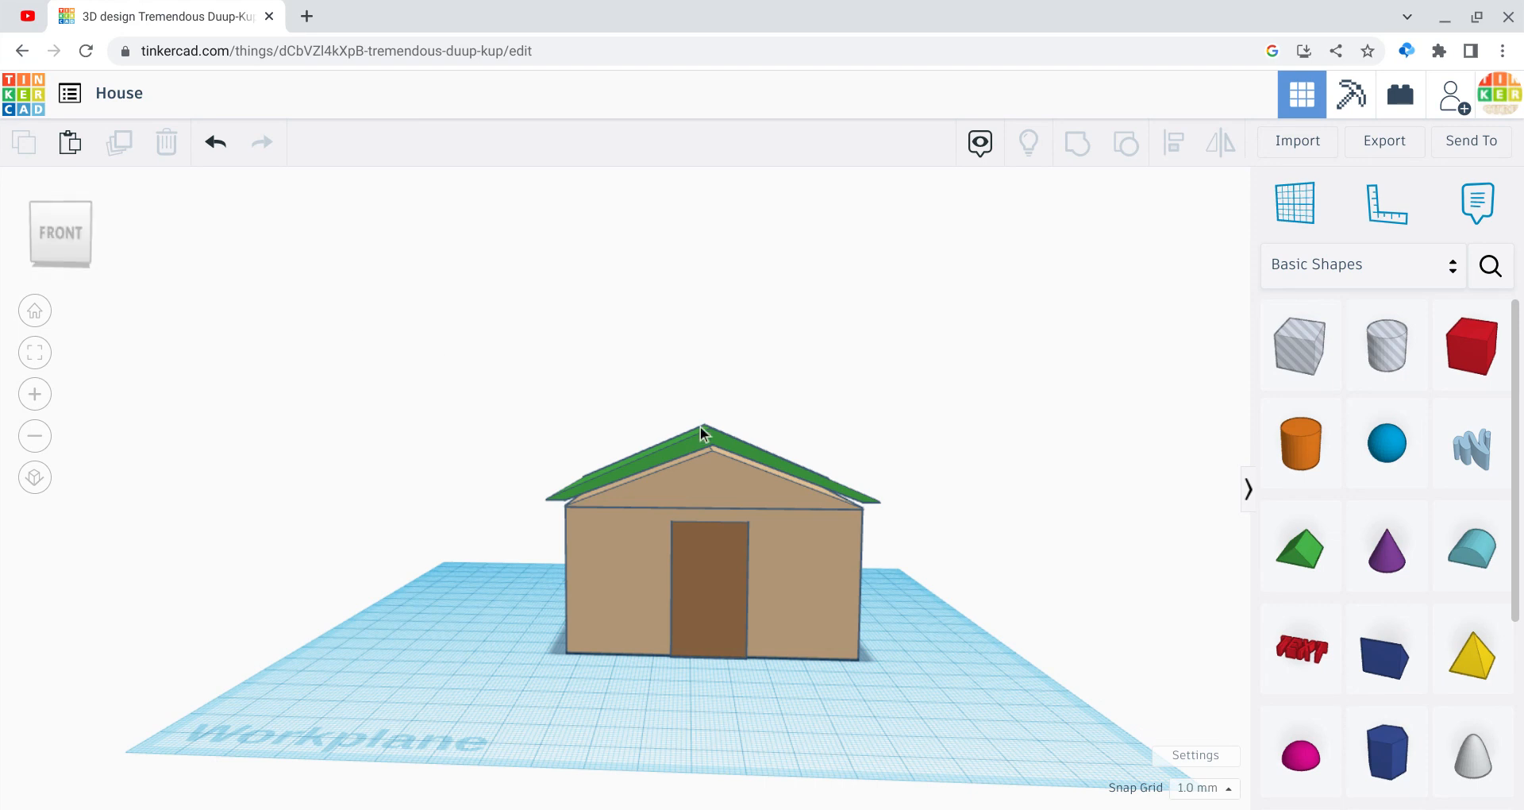
{"action": "left_click", "coordinate": [728, 435]}
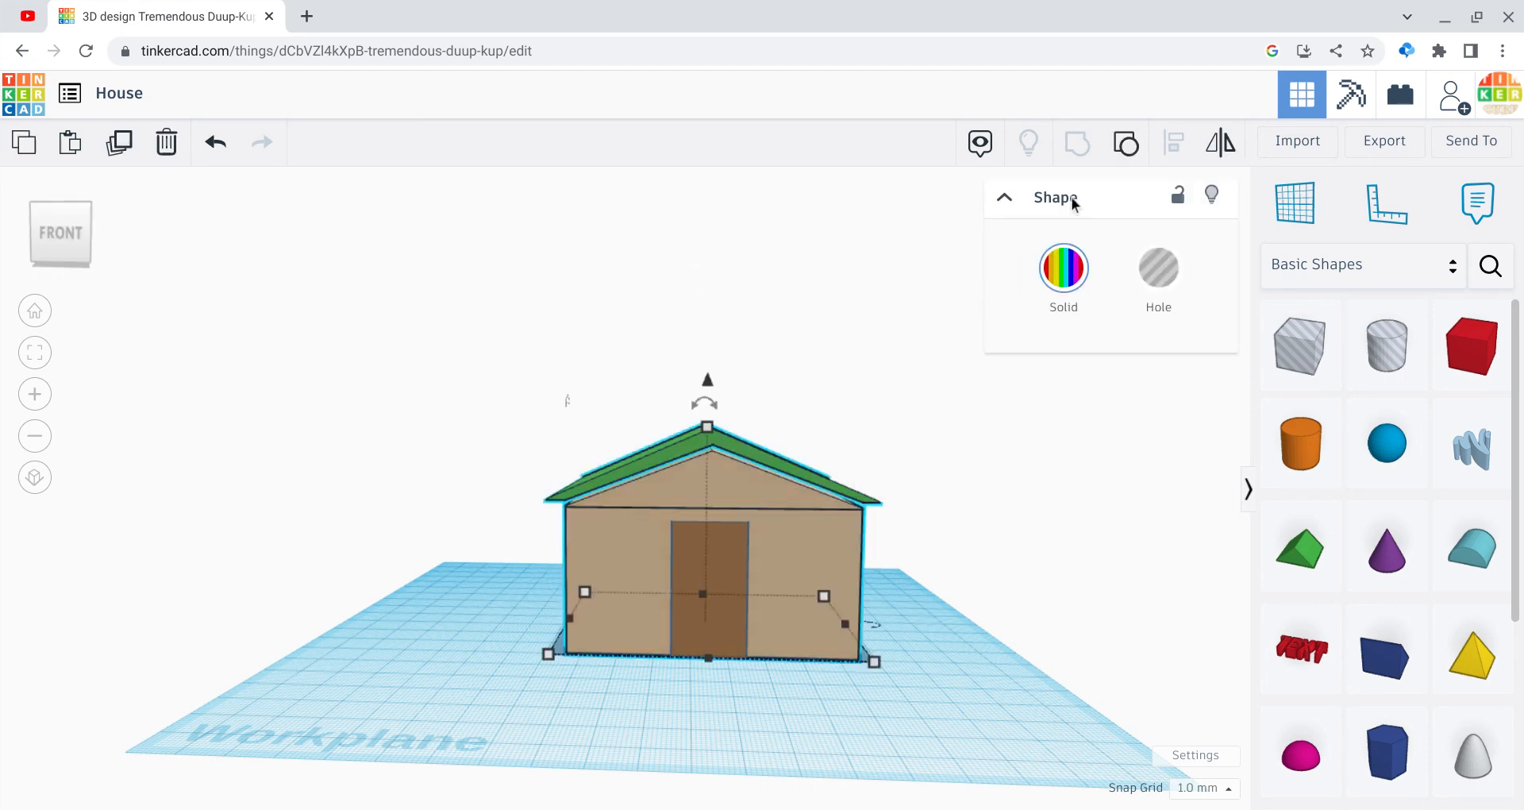
{"action": "left_click", "coordinate": [1119, 161]}
{"action": "left_click", "coordinate": [822, 373]}
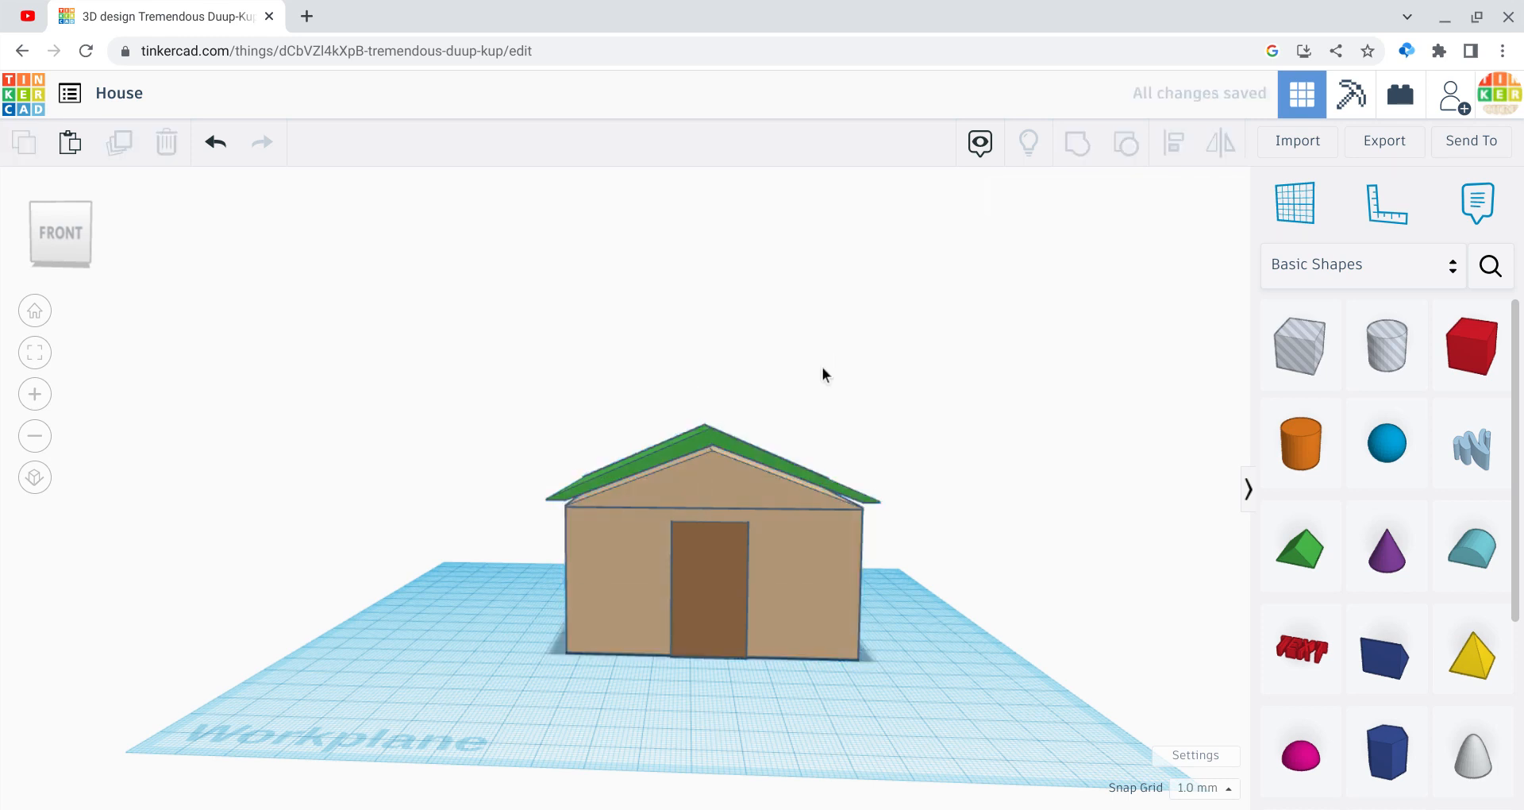
Step: Lower the green roof to -2.00 so it rests on the walls
{"action": "left_click", "coordinate": [706, 438]}
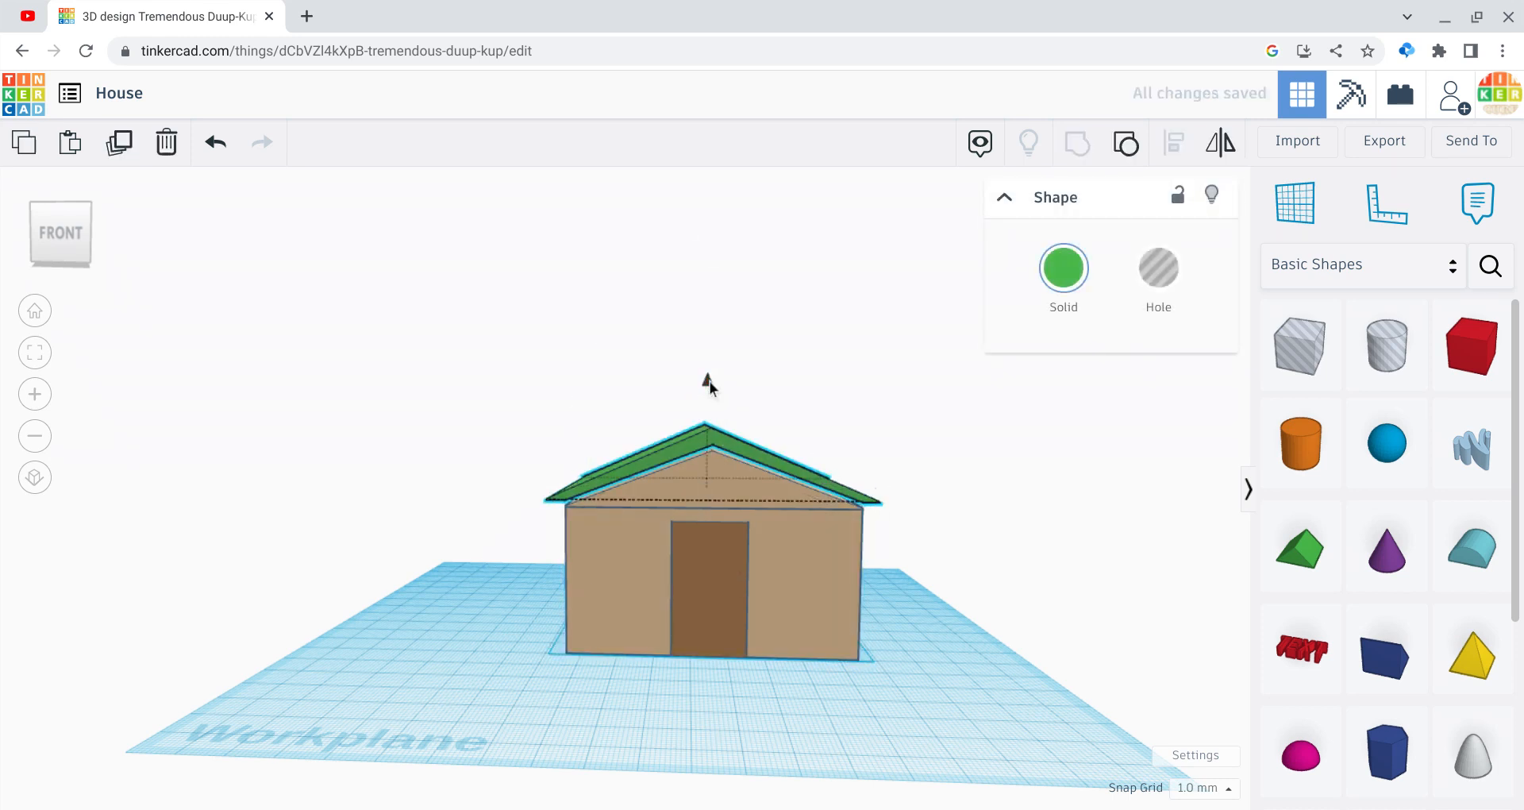
{"action": "left_click_drag", "start_coordinate": [710, 381], "coordinate": [706, 388]}
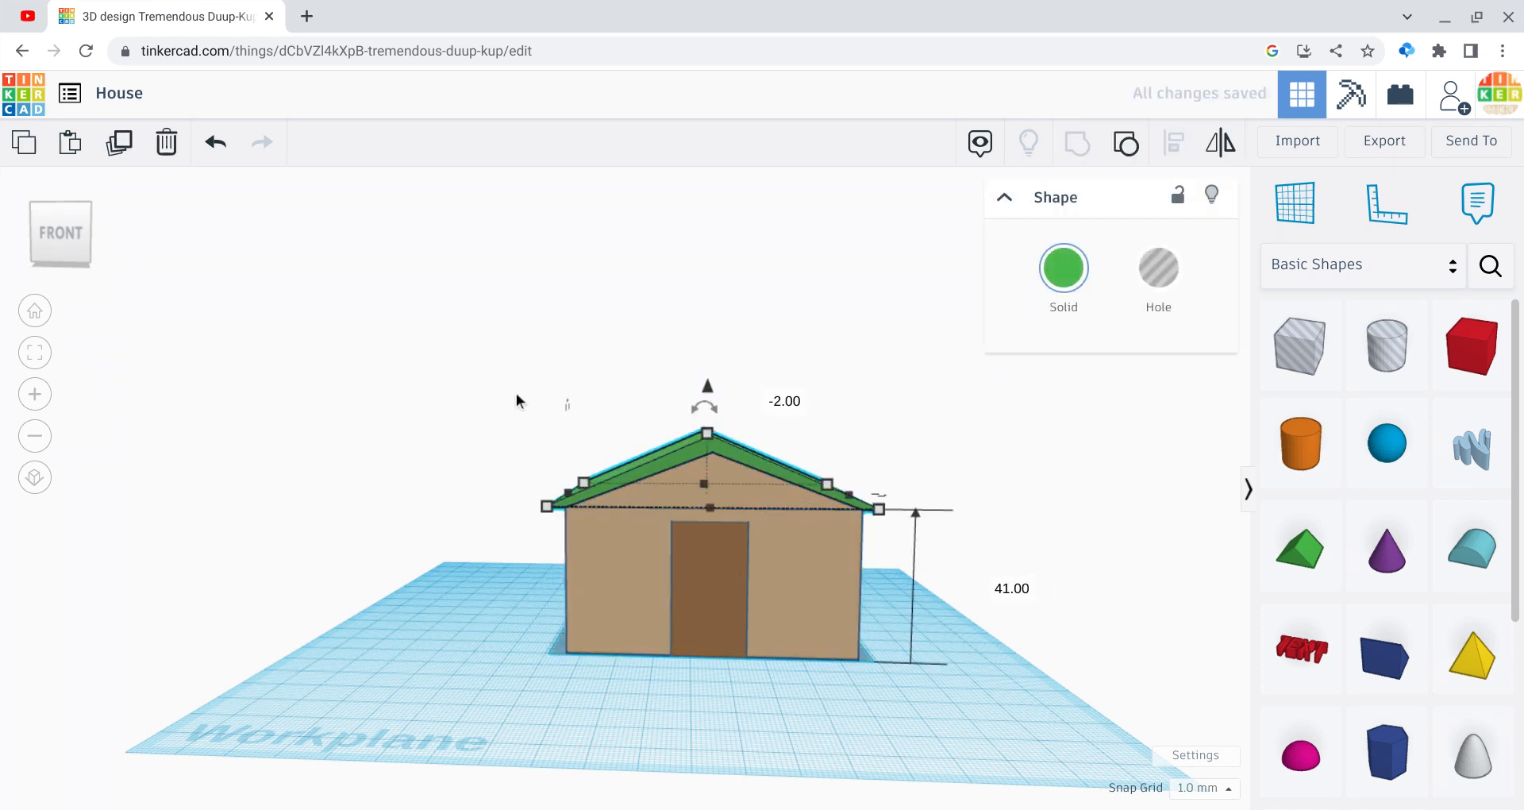
{"action": "left_click_drag", "start_coordinate": [516, 393], "coordinate": [1034, 754]}
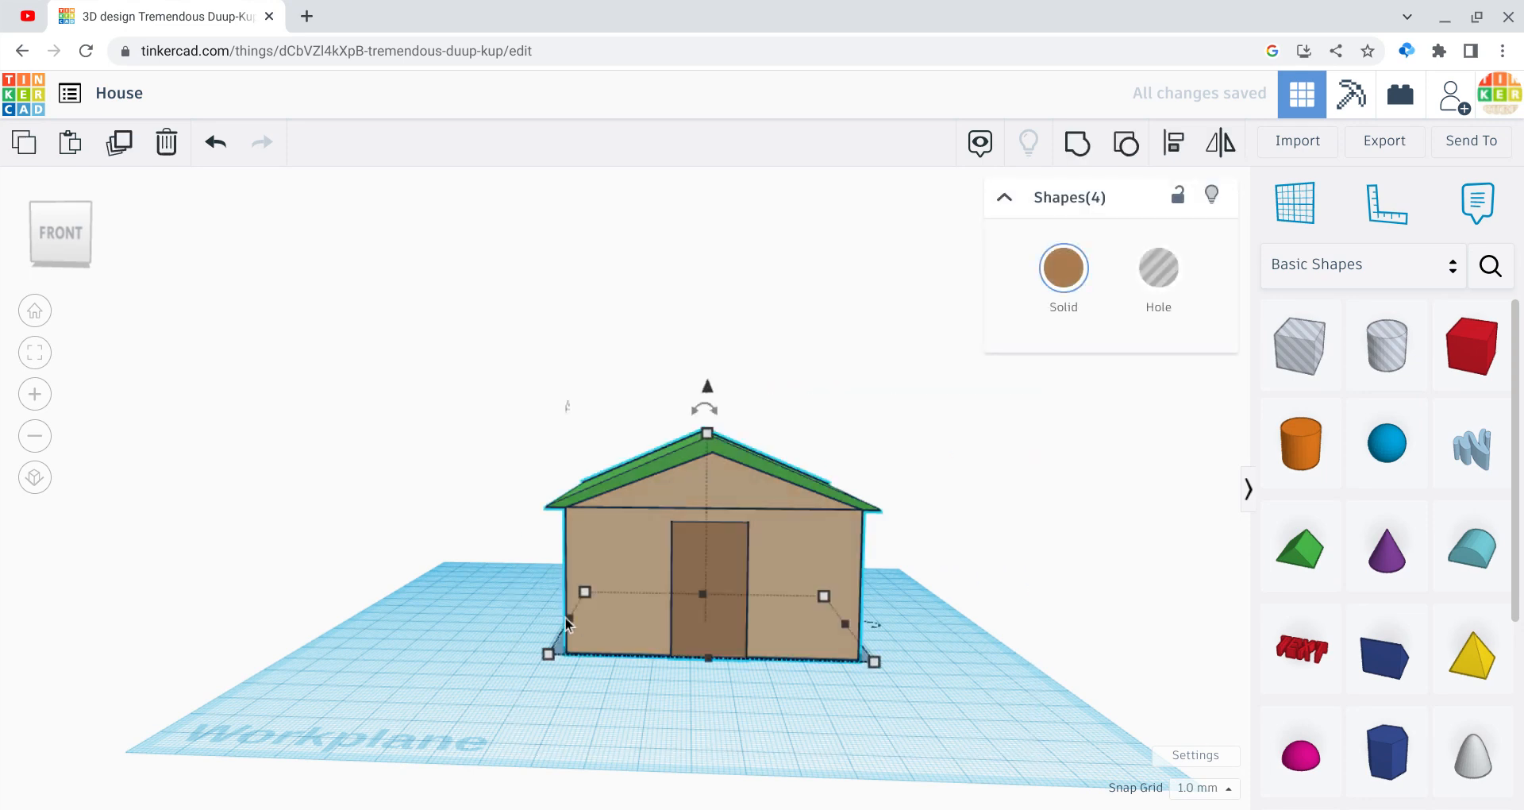
{"action": "left_click", "coordinate": [538, 646]}
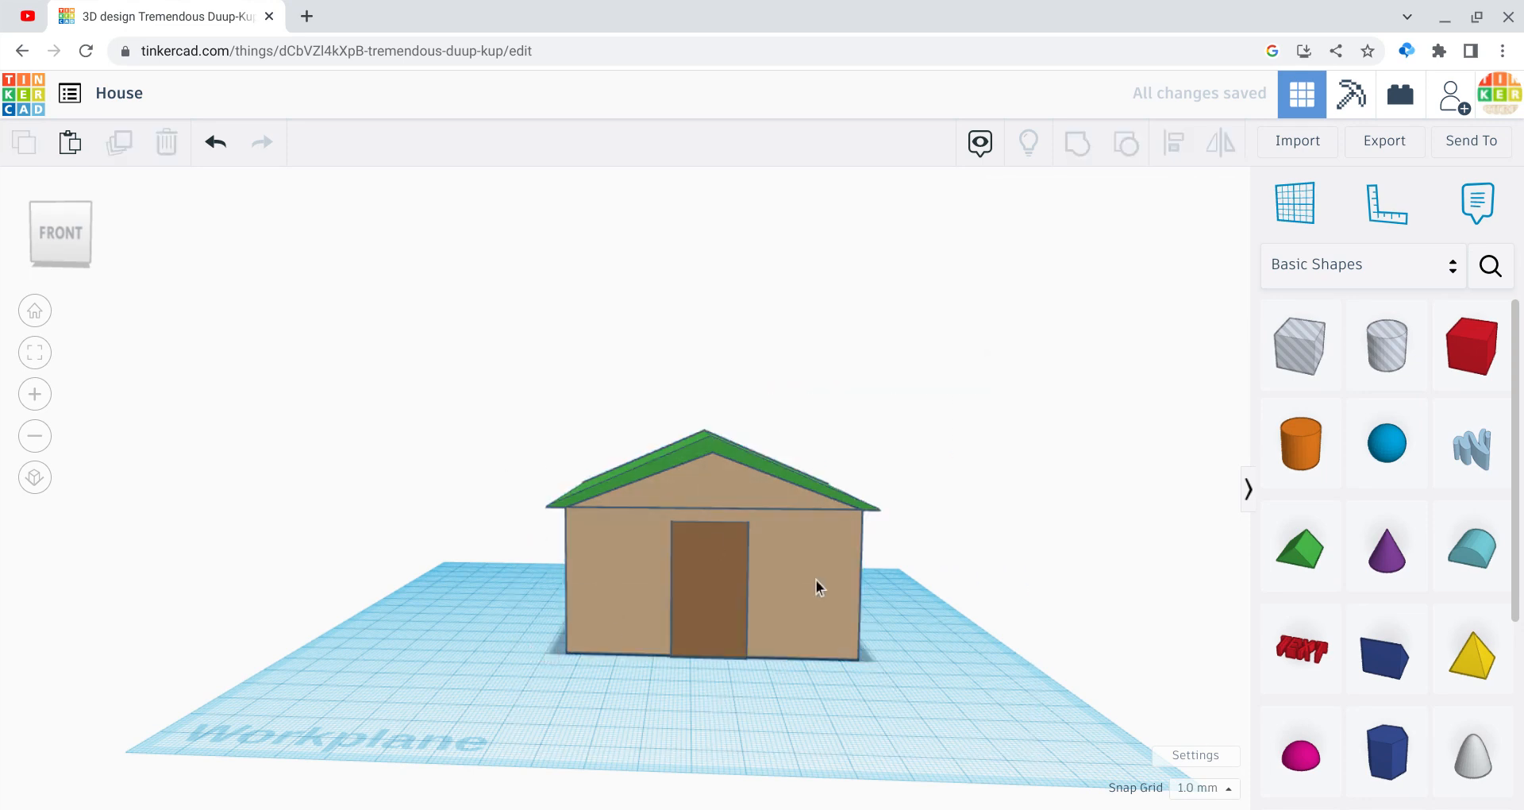
{"action": "key", "text": "ctrl+a"}
Step: Enlarge the house to 93 by 104, 73 tall, and shorten the door to 29
{"action": "left_click_drag", "start_coordinate": [881, 664], "coordinate": [943, 712]}
{"action": "left_click_drag", "start_coordinate": [720, 433], "coordinate": [720, 388]}
{"action": "left_click", "coordinate": [724, 545]}
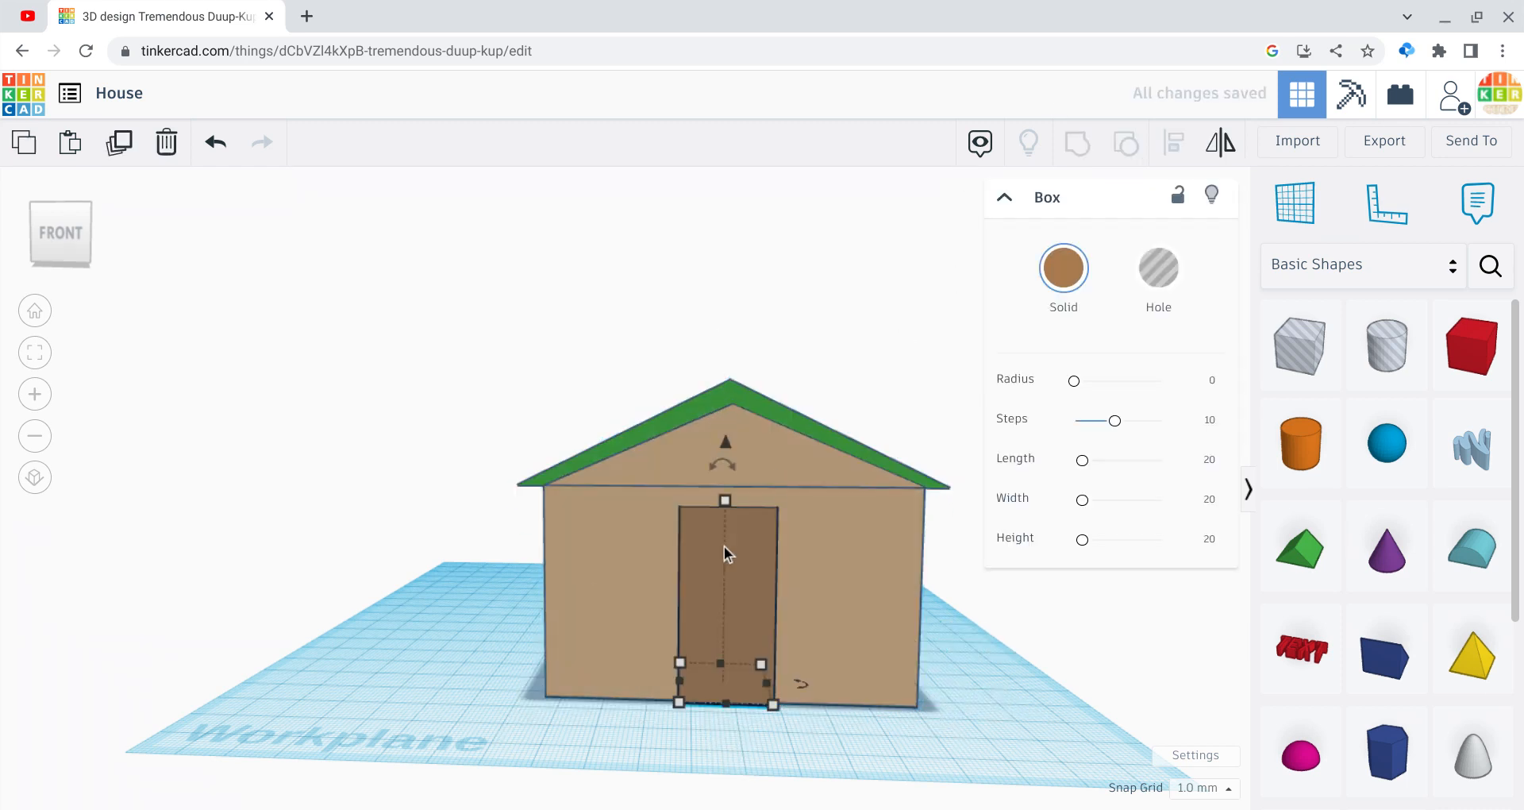
{"action": "left_click_drag", "start_coordinate": [719, 508], "coordinate": [728, 573]}
Step: Group the four house shapes with Multicolor on to keep tan, green and brown
{"action": "left_click_drag", "start_coordinate": [954, 717], "coordinate": [545, 403]}
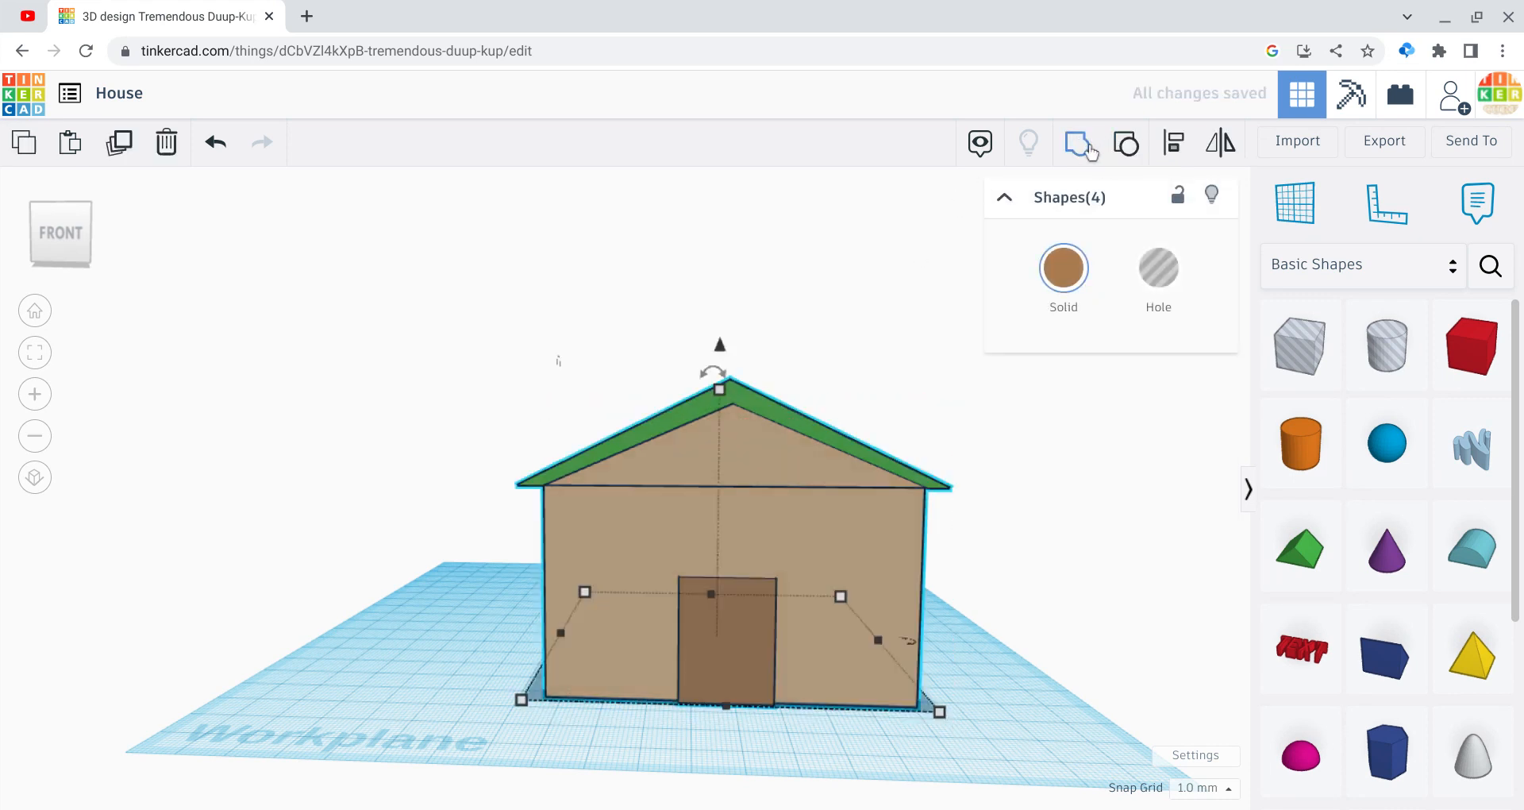
{"action": "left_click", "coordinate": [1081, 146]}
{"action": "left_click", "coordinate": [1064, 308]}
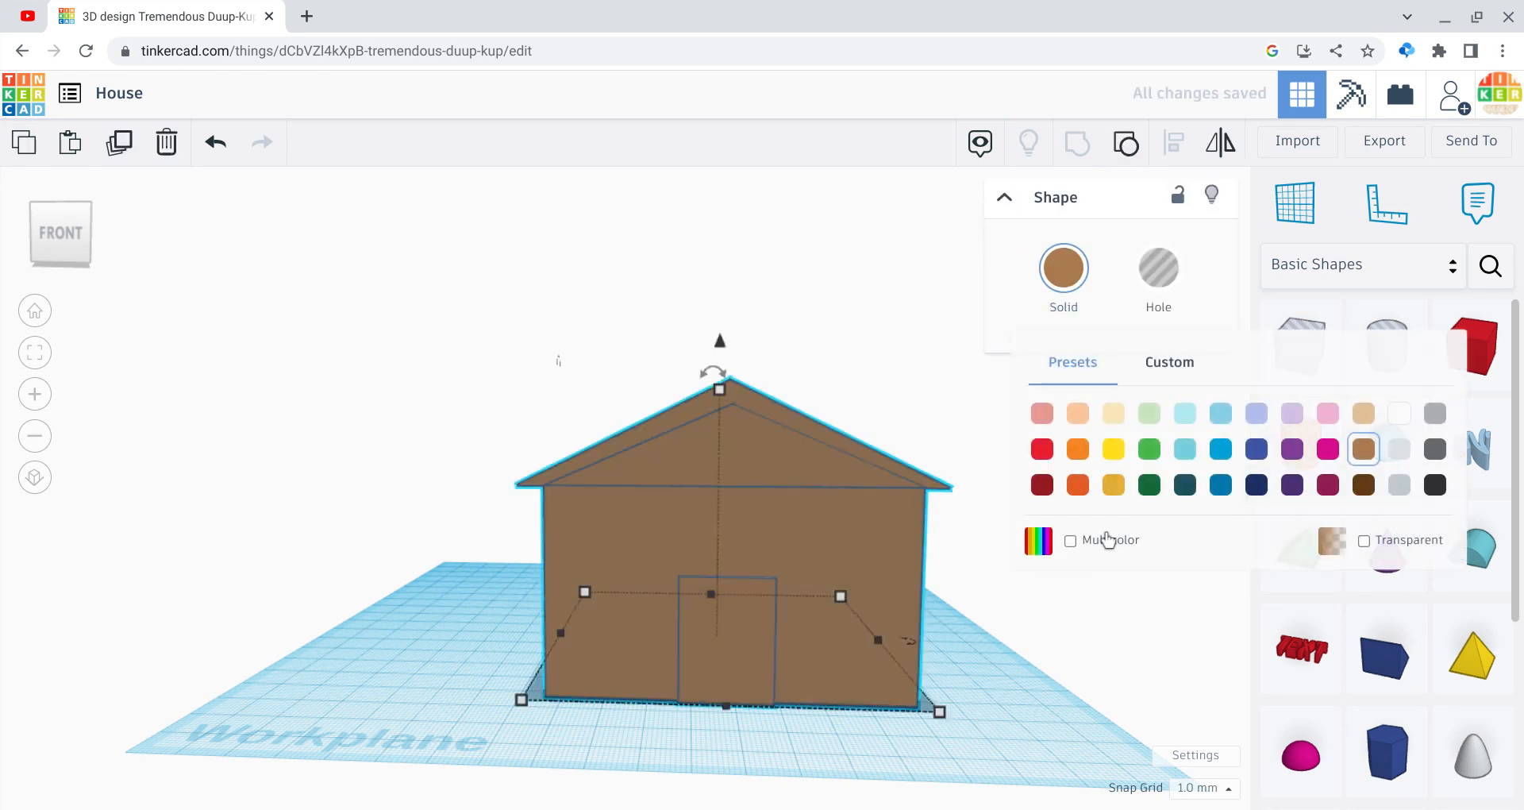
{"action": "left_click", "coordinate": [1103, 540]}
{"action": "left_click", "coordinate": [1035, 643]}
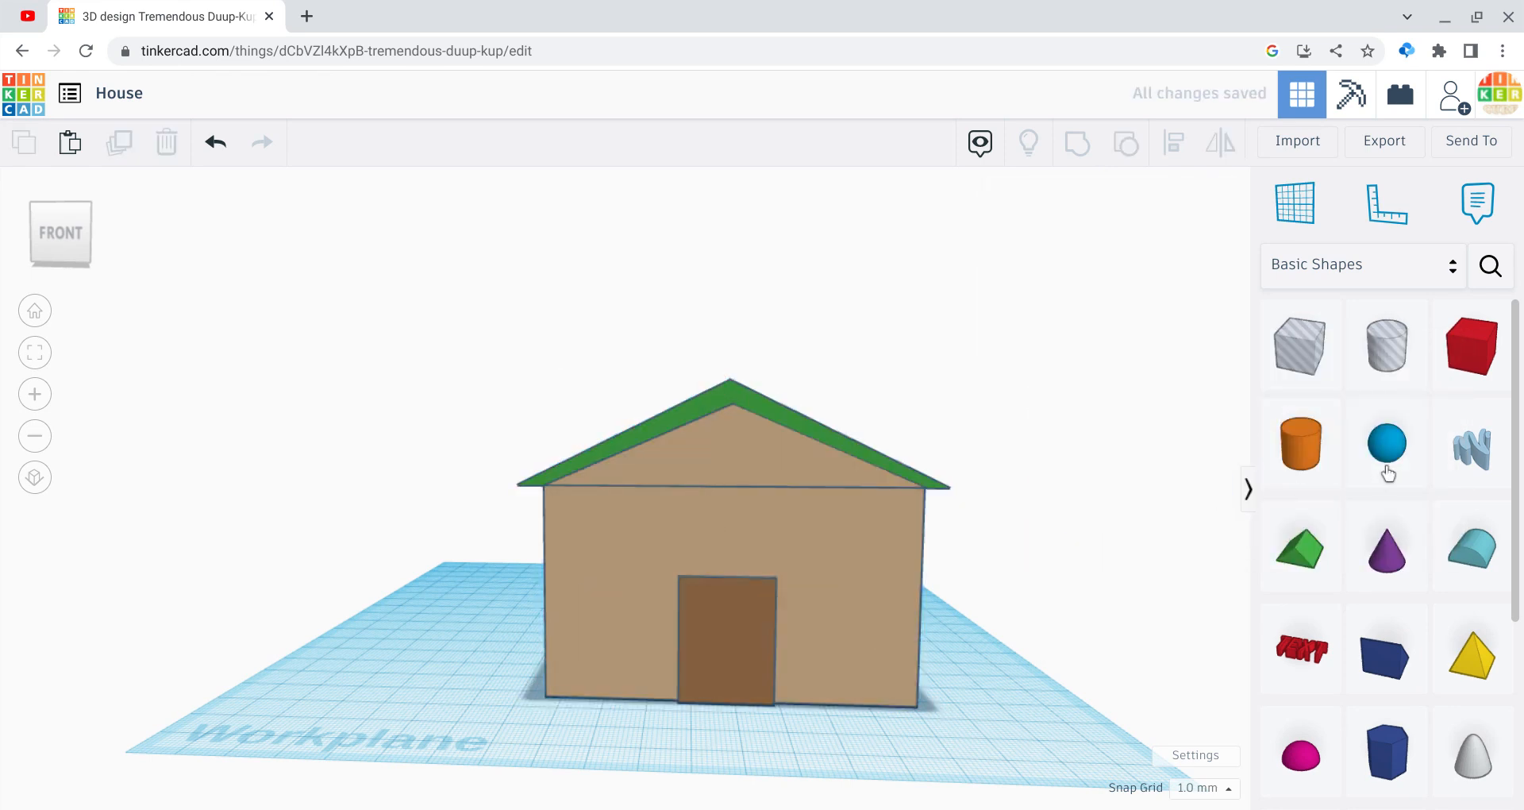
Step: Add a box hole beside the door, flatten it to 5 high and raise it up the wall
{"action": "left_click_drag", "start_coordinate": [1301, 341], "coordinate": [832, 732]}
{"action": "left_click_drag", "start_coordinate": [811, 626], "coordinate": [789, 558]}
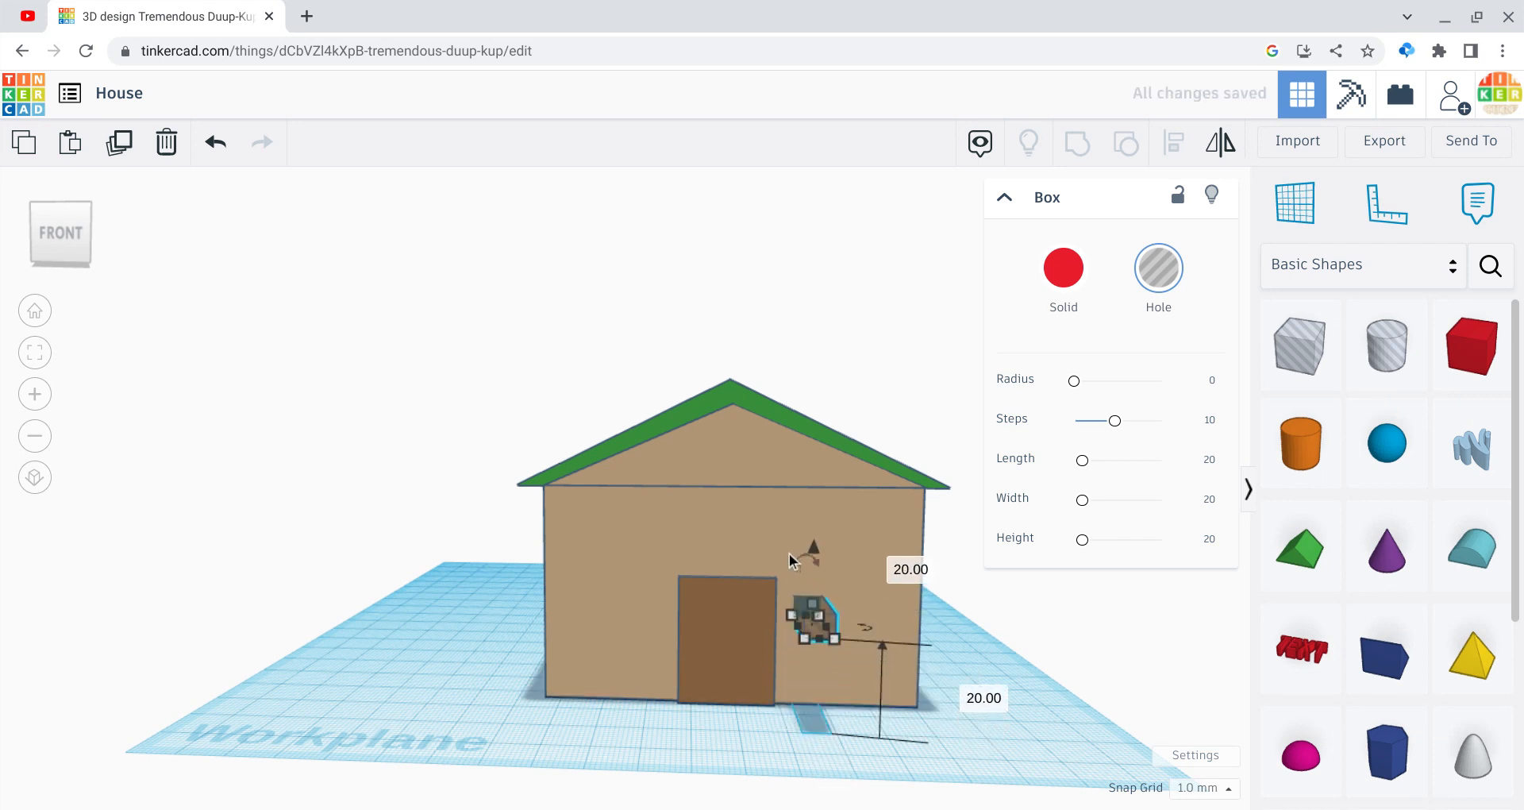
{"action": "key", "text": "Right"}
{"action": "key", "text": "Right"}
{"action": "key", "text": "Right"}
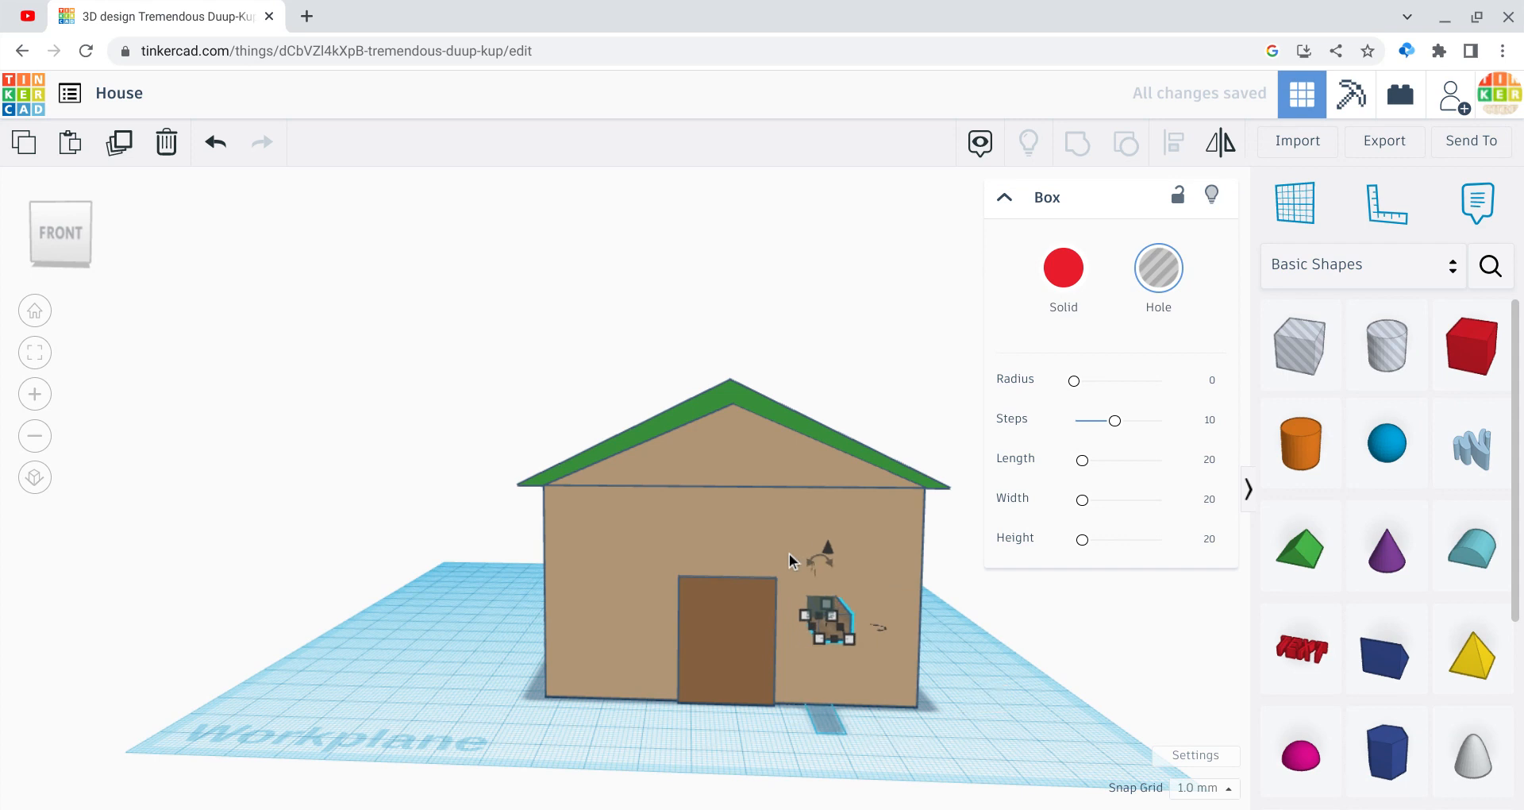
{"action": "key", "text": "Left"}
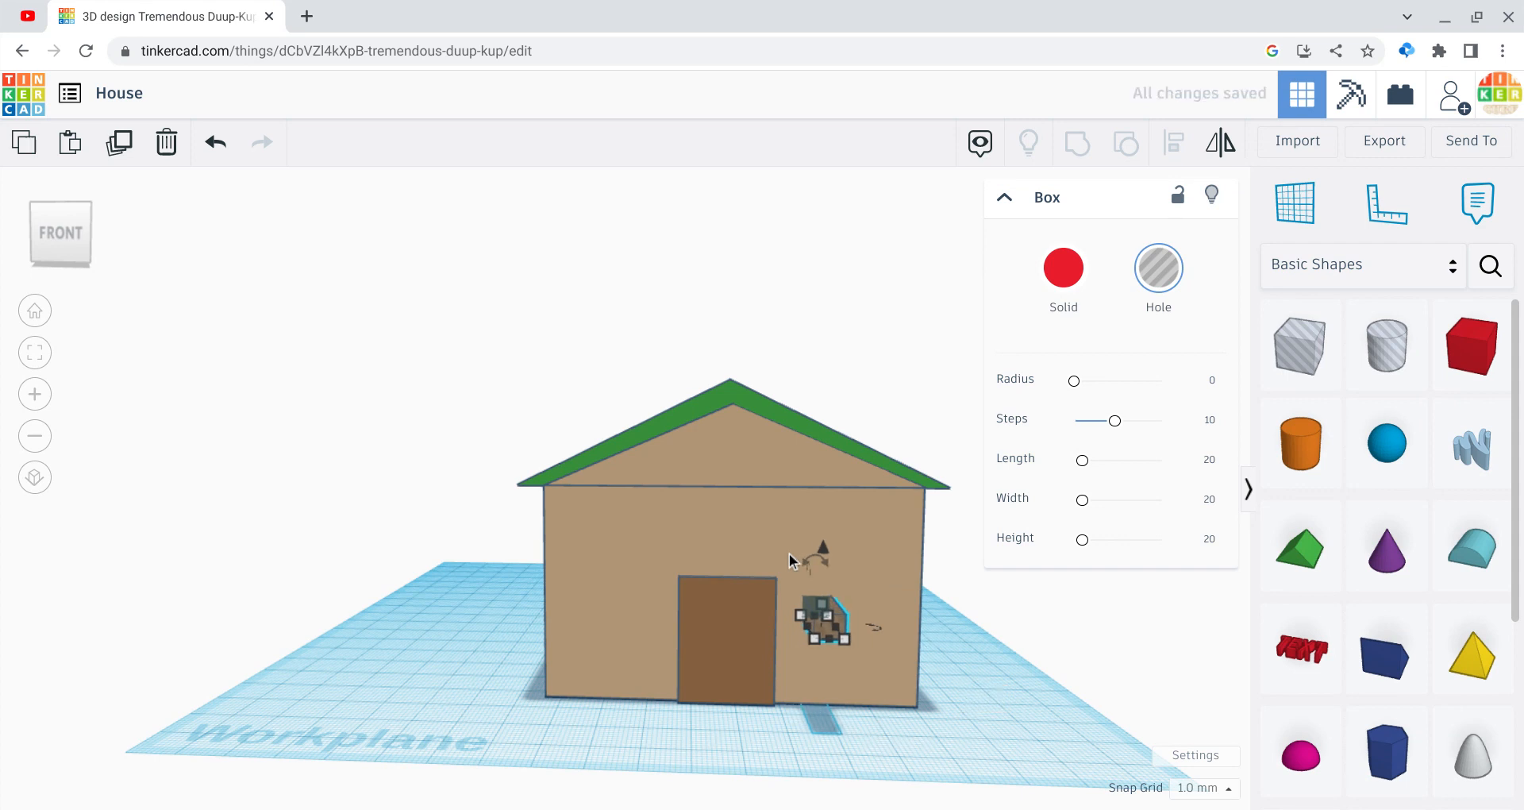
{"action": "key", "text": "Right"}
{"action": "key", "text": "Right"}
{"action": "key", "text": "Right"}
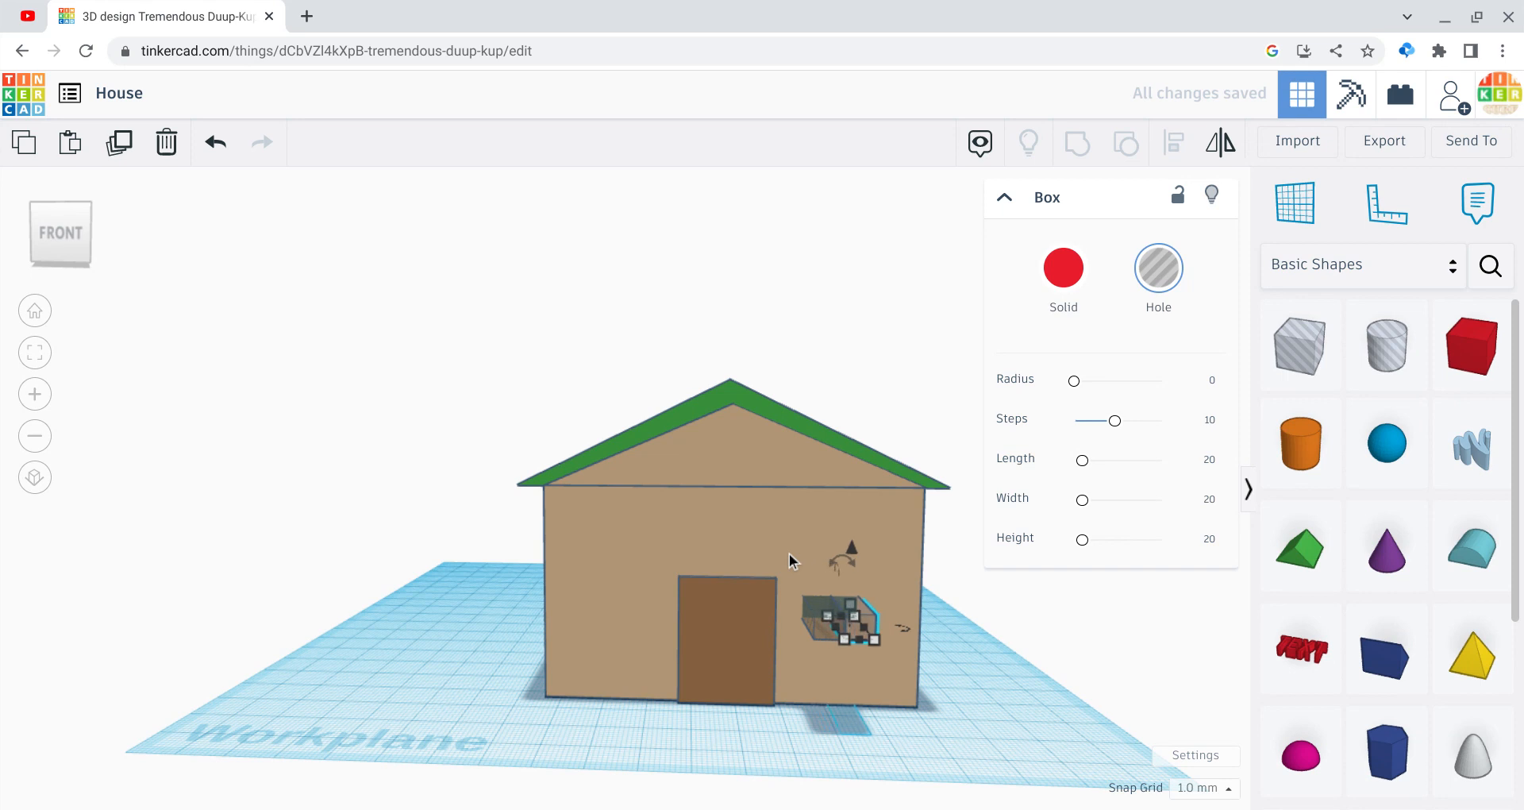
{"action": "key", "text": "Right"}
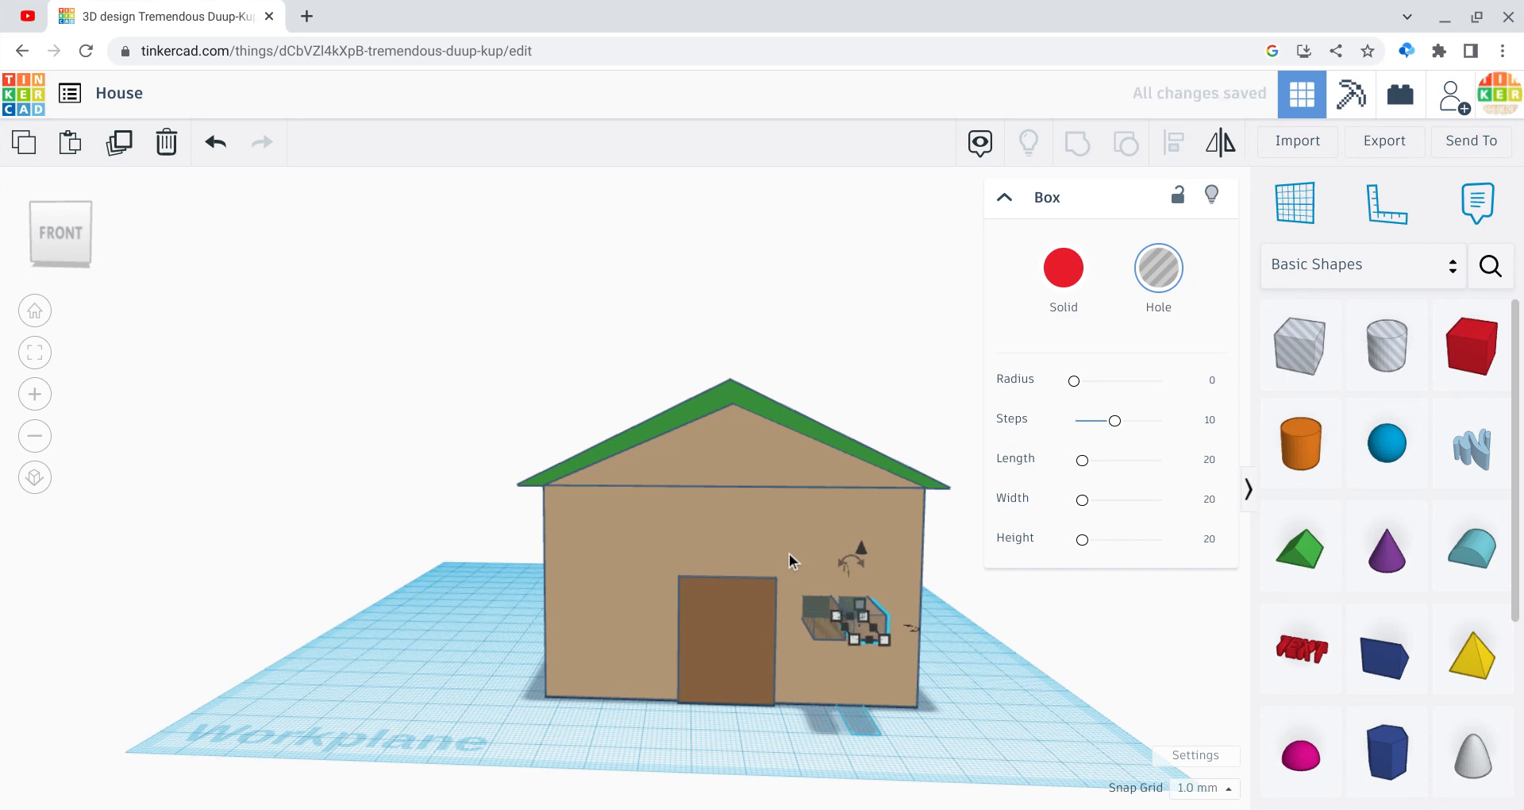
{"action": "key", "text": "Right"}
{"action": "key", "text": "Right"}
{"action": "key", "text": "Right"}
{"action": "key", "text": "Left"}
{"action": "key", "text": "Left"}
{"action": "key", "text": "Left"}
{"action": "left_click_drag", "start_coordinate": [860, 549], "coordinate": [850, 516]}
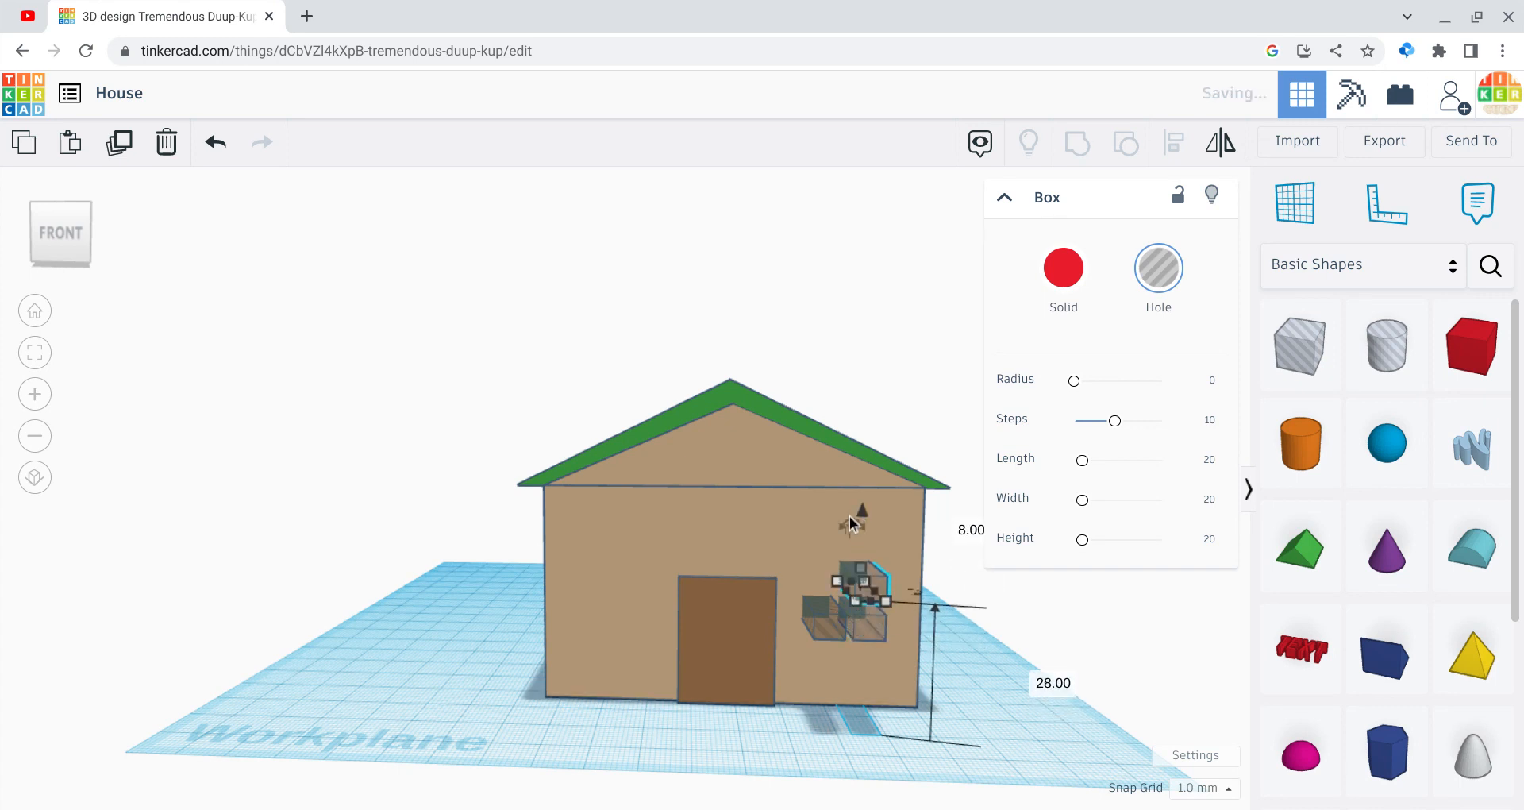
{"action": "left_click", "coordinate": [954, 768]}
Step: Shift the upper window hole left so the four holes form a 2x2 grid
{"action": "left_click", "coordinate": [860, 569]}
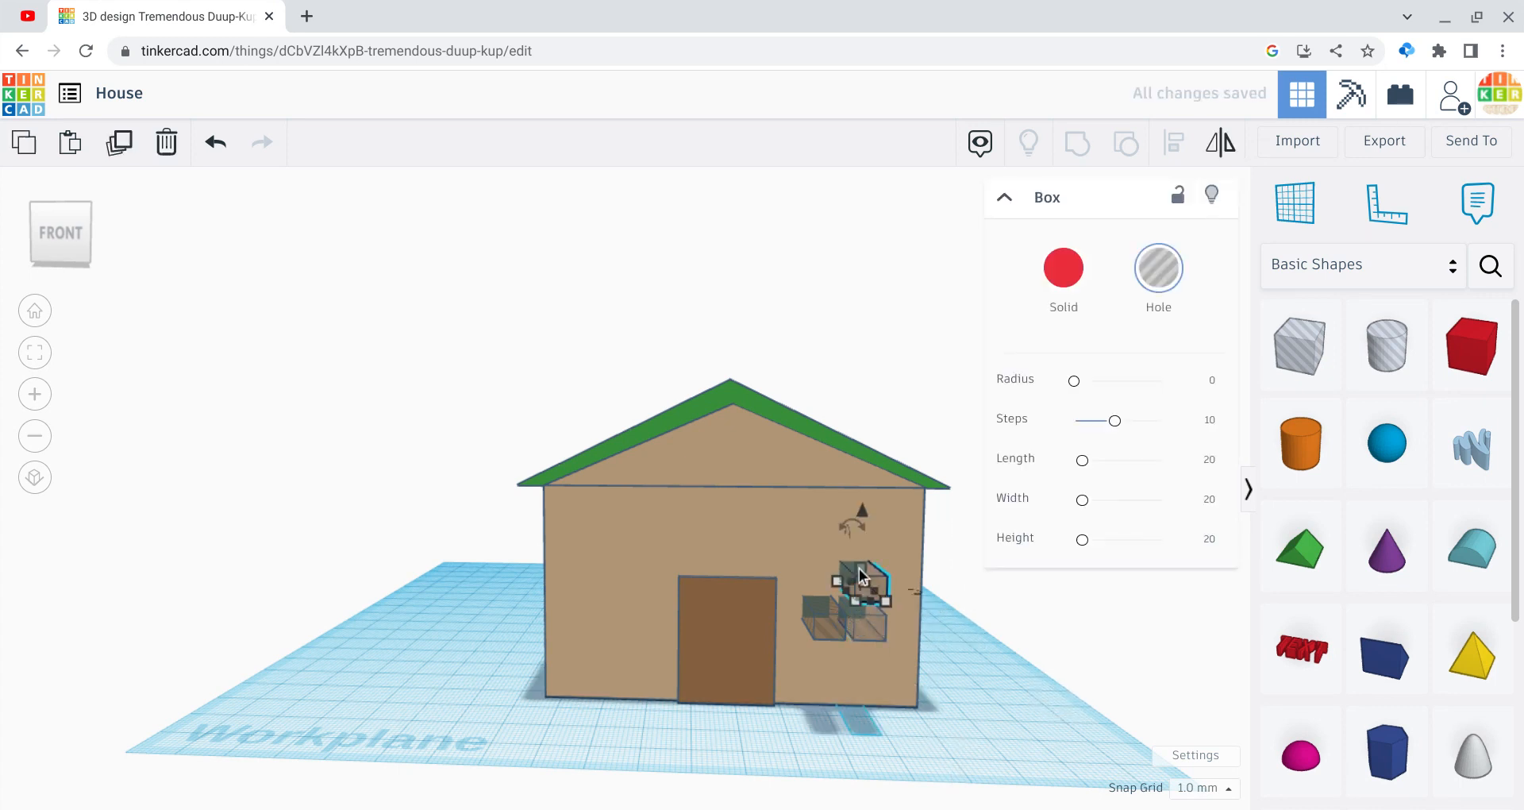
{"action": "key", "text": "Right"}
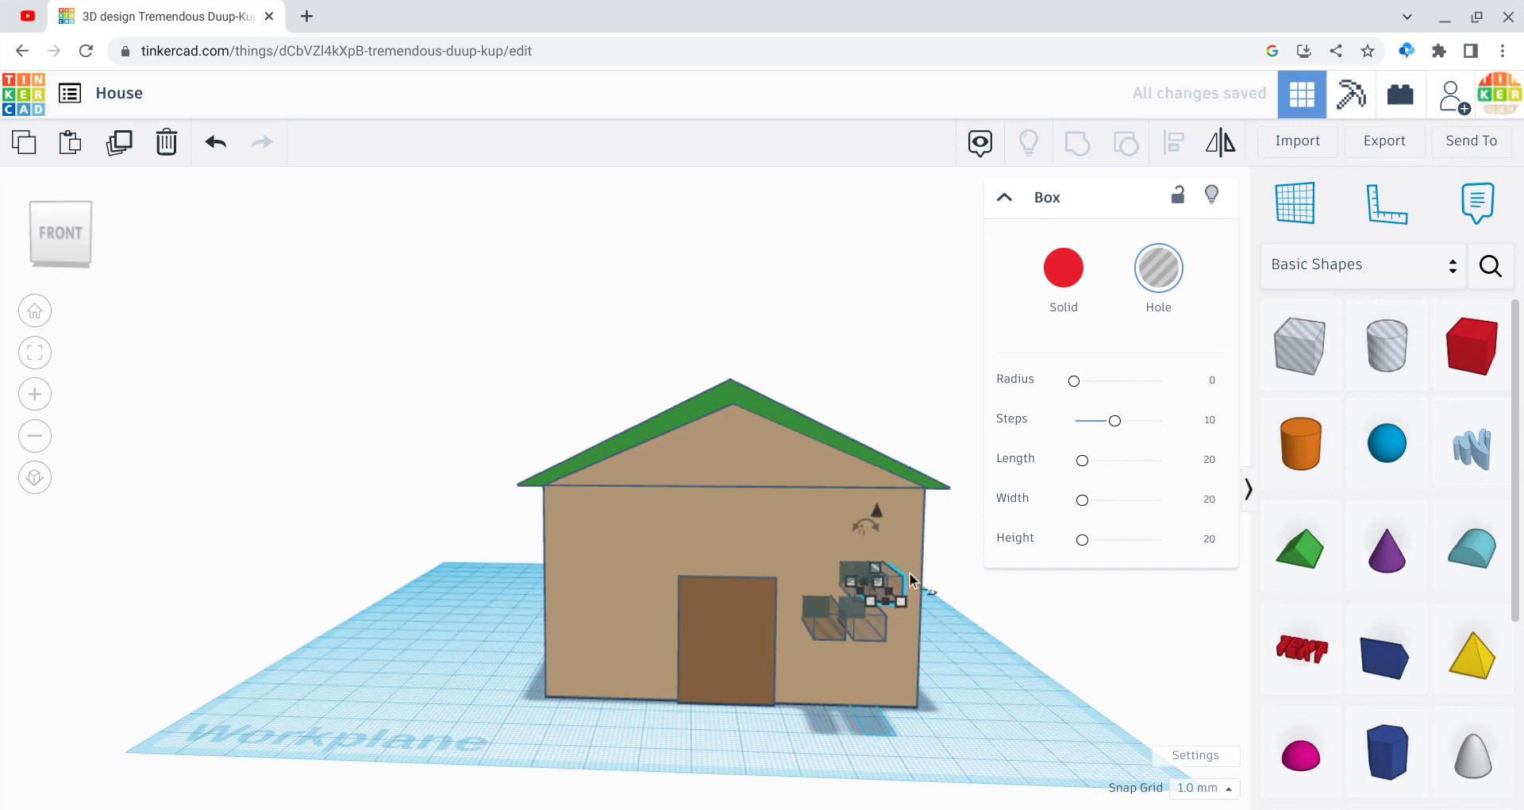
{"action": "key", "text": "Left"}
{"action": "key", "text": "Left"}
{"action": "key", "text": "Left"}
{"action": "key", "text": "Left"}
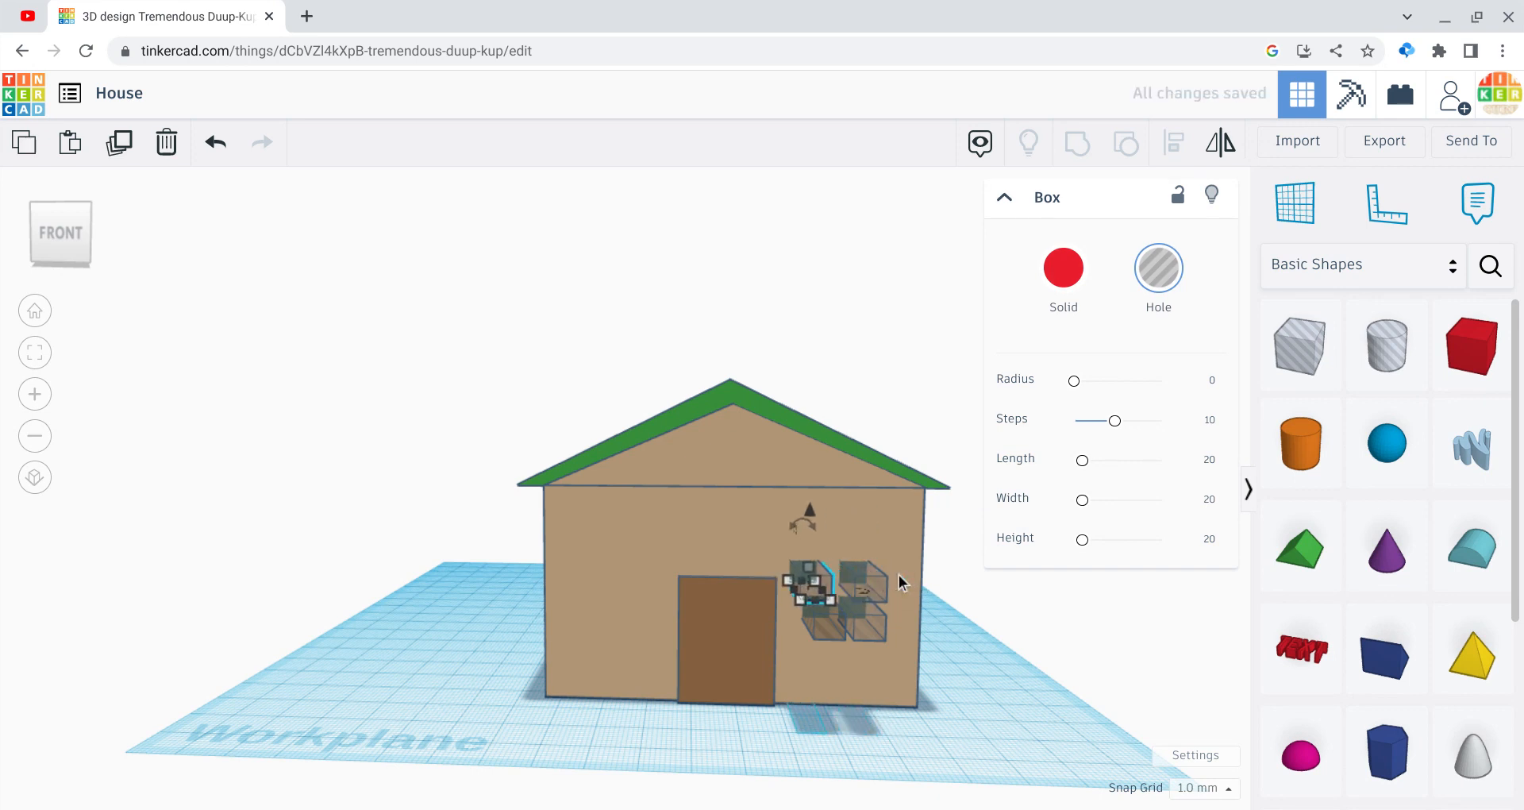
{"action": "left_click", "coordinate": [931, 652]}
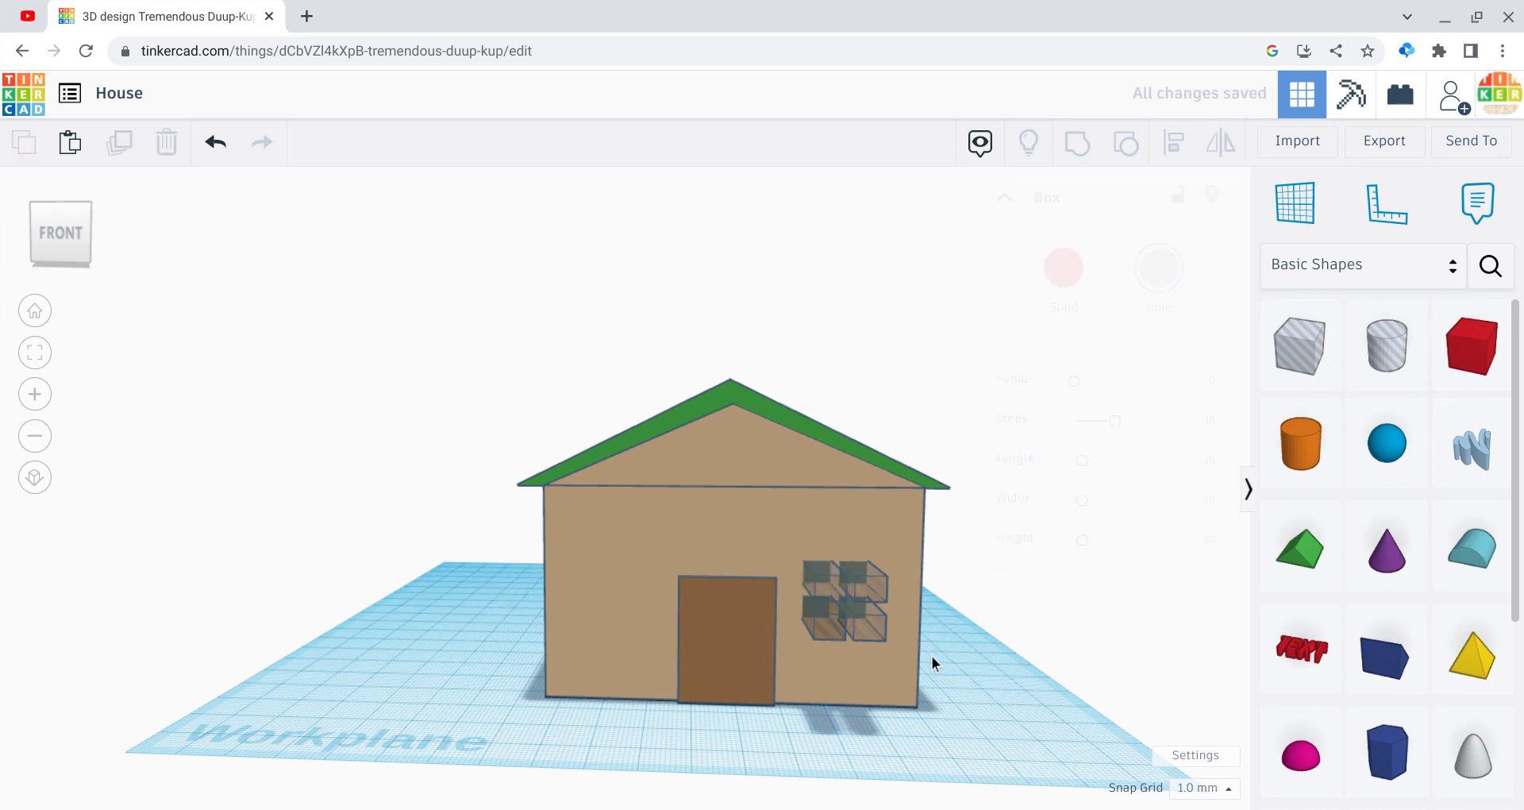
Step: Group the house with all four window holes to cut the window openings
{"action": "left_click_drag", "start_coordinate": [946, 700], "coordinate": [891, 610]}
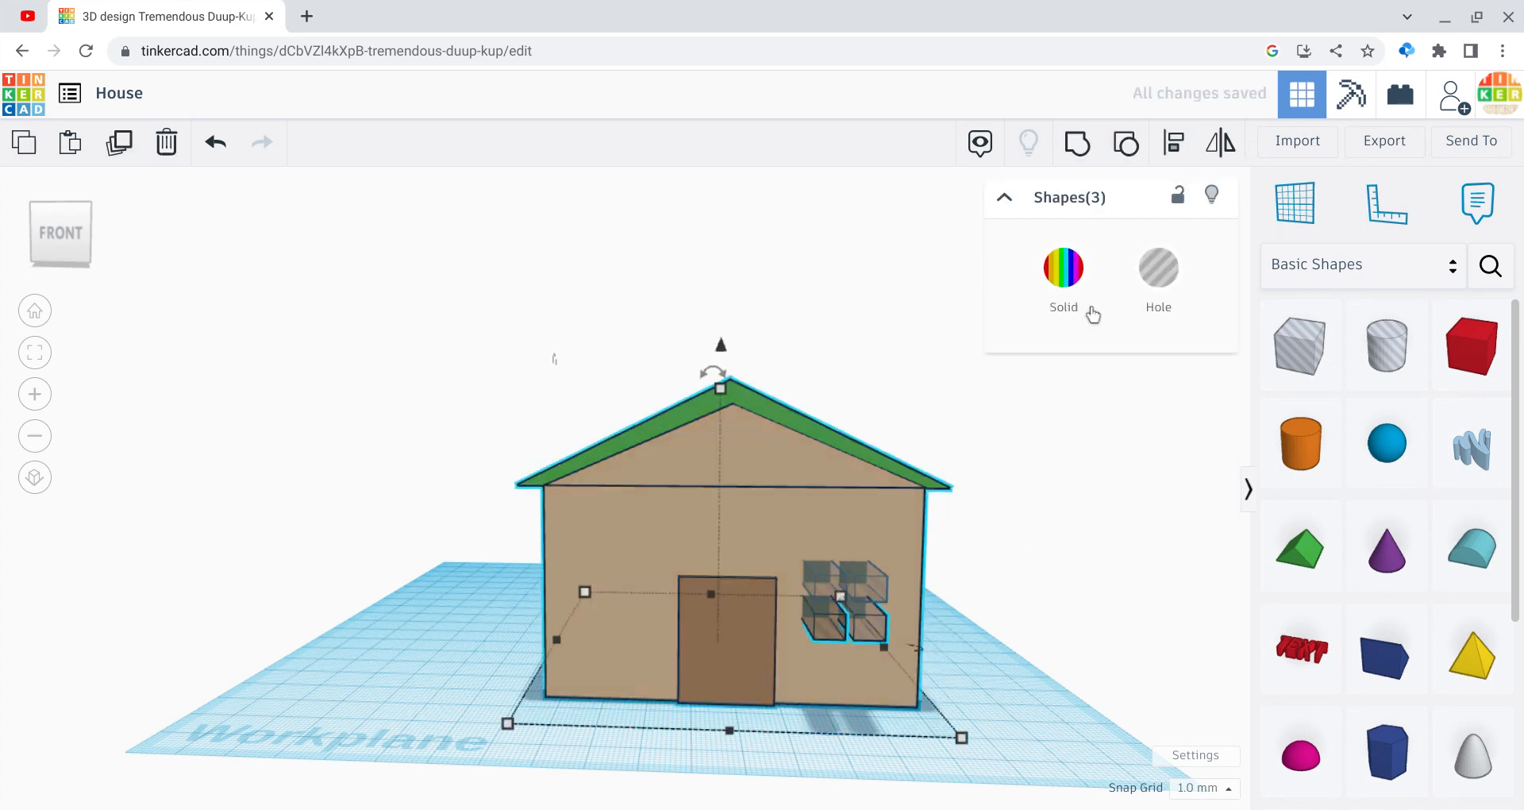
{"action": "left_click_drag", "start_coordinate": [992, 663], "coordinate": [795, 558], "text": "shift"}
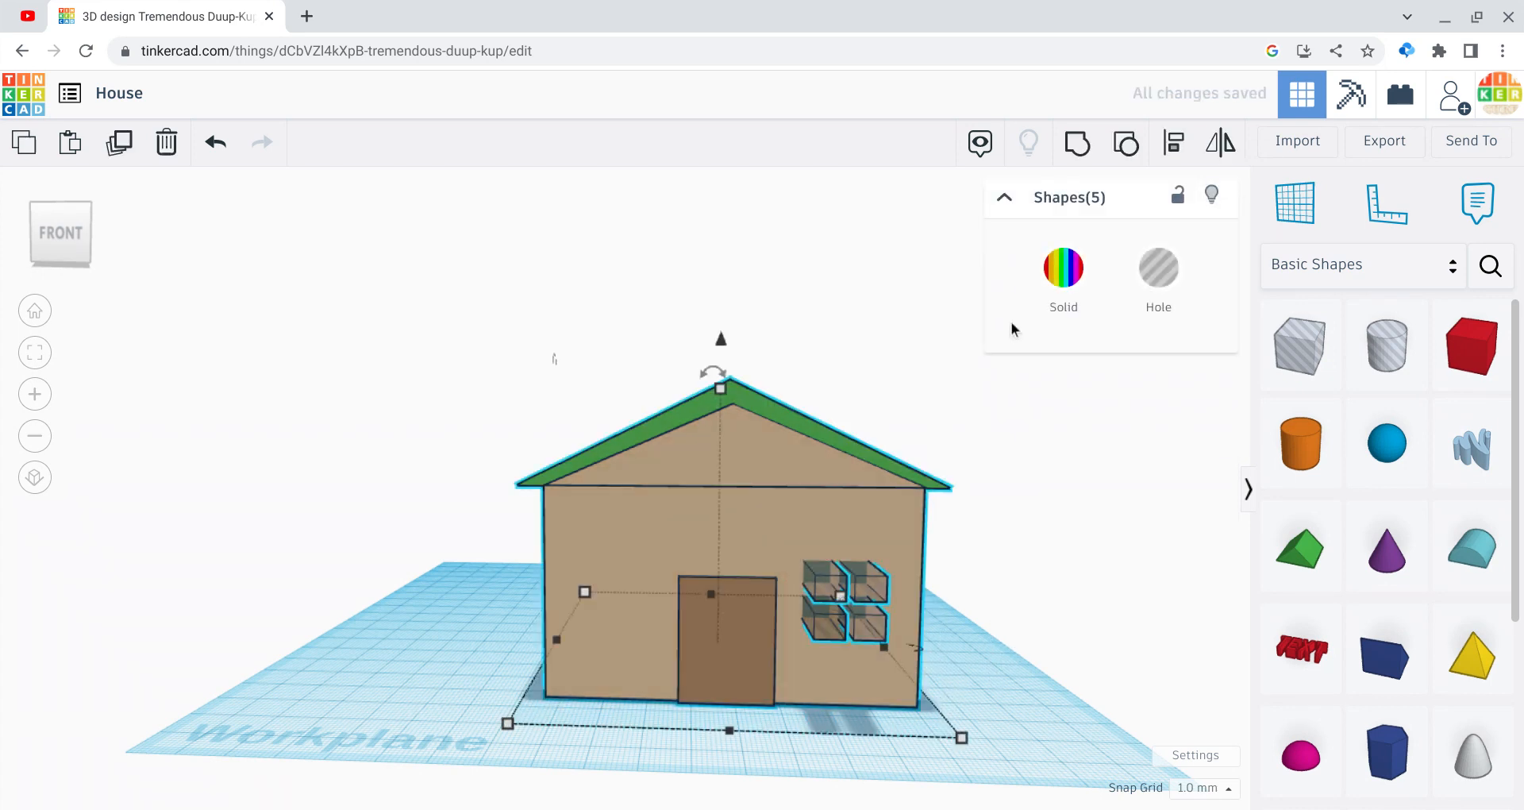
{"action": "left_click", "coordinate": [1077, 144]}
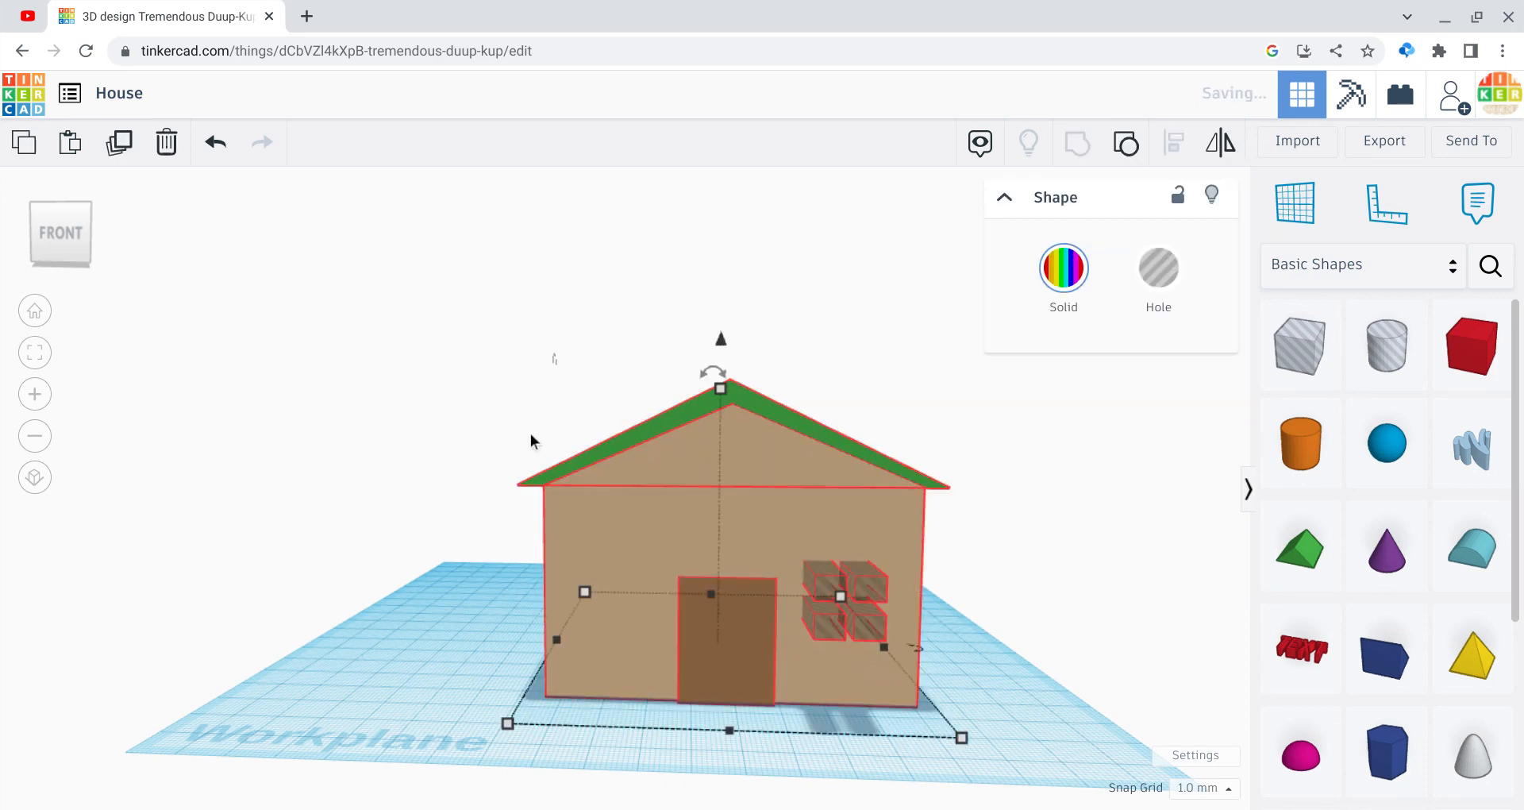
{"action": "left_click", "coordinate": [72, 231]}
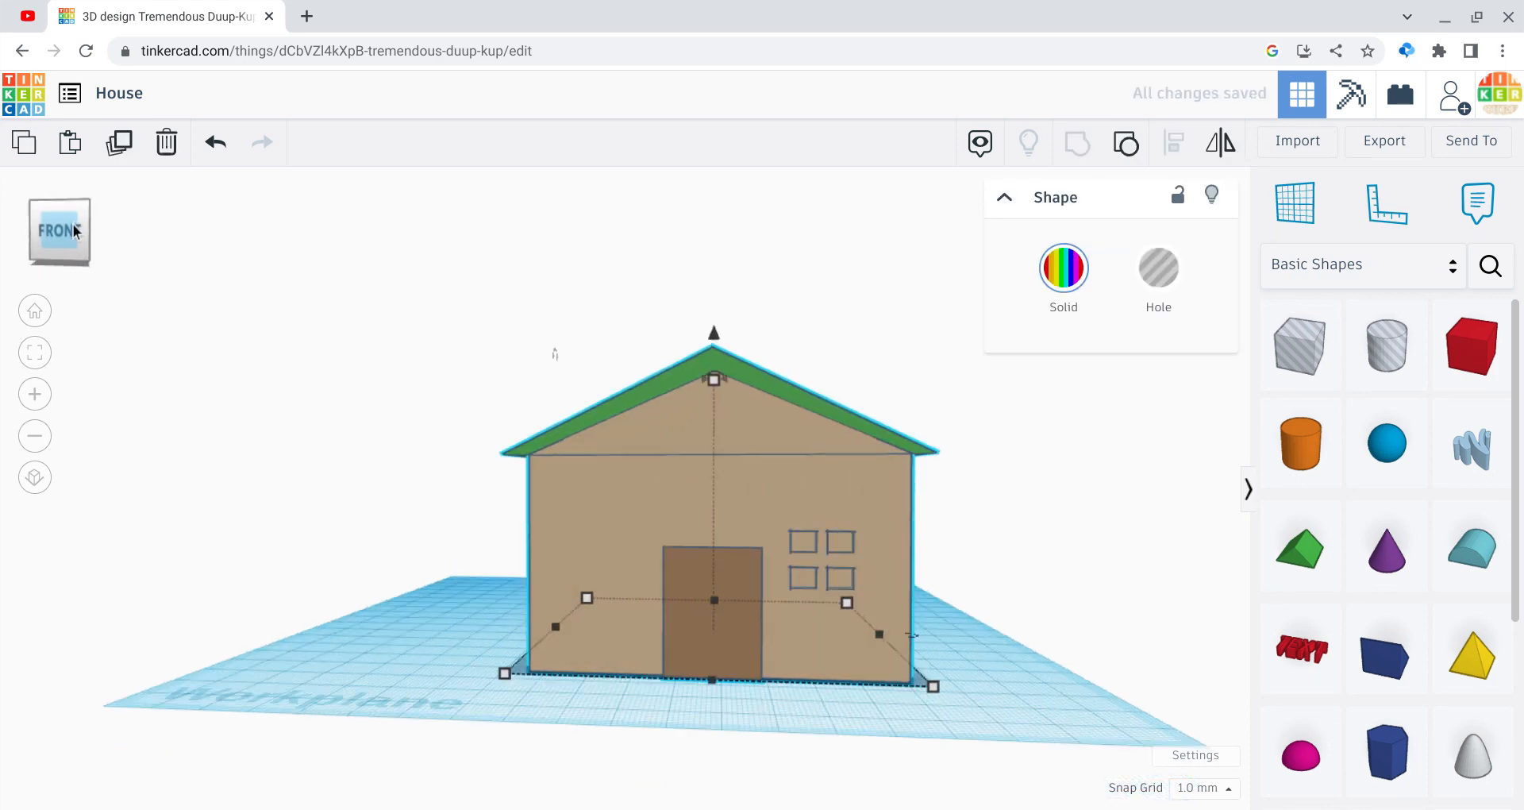
{"action": "mouse_move", "coordinate": [71, 226]}
{"action": "left_mouse_down"}
{"action": "mouse_move", "coordinate": [54, 229]}
{"action": "mouse_move", "coordinate": [73, 227]}
{"action": "left_mouse_up"}
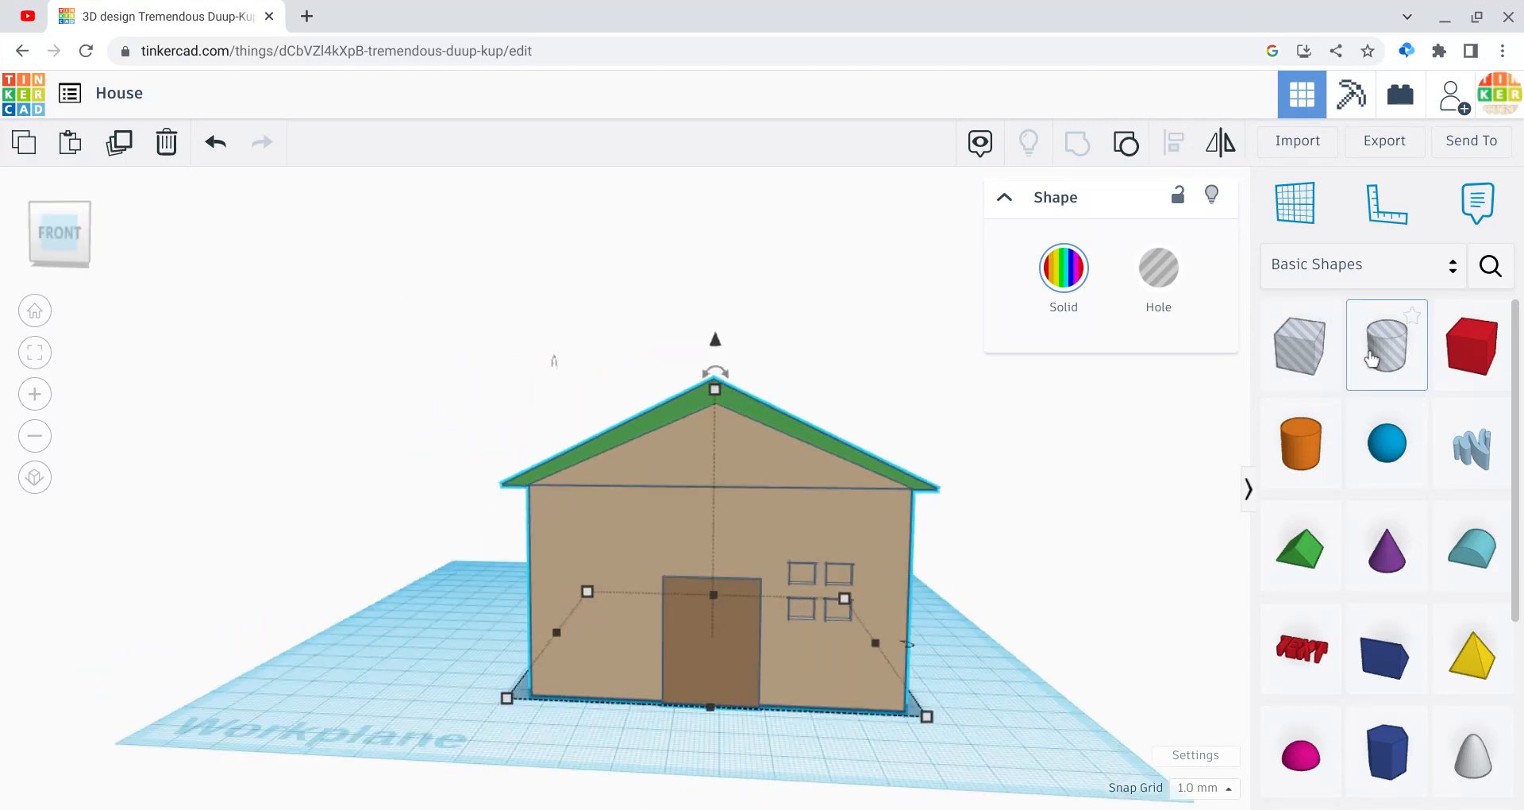
Step: Place a box behind the window openings, raise it 15 mm and colour it yellow
{"action": "left_click", "coordinate": [1459, 373]}
{"action": "left_click_drag", "start_coordinate": [1458, 372], "coordinate": [819, 690]}
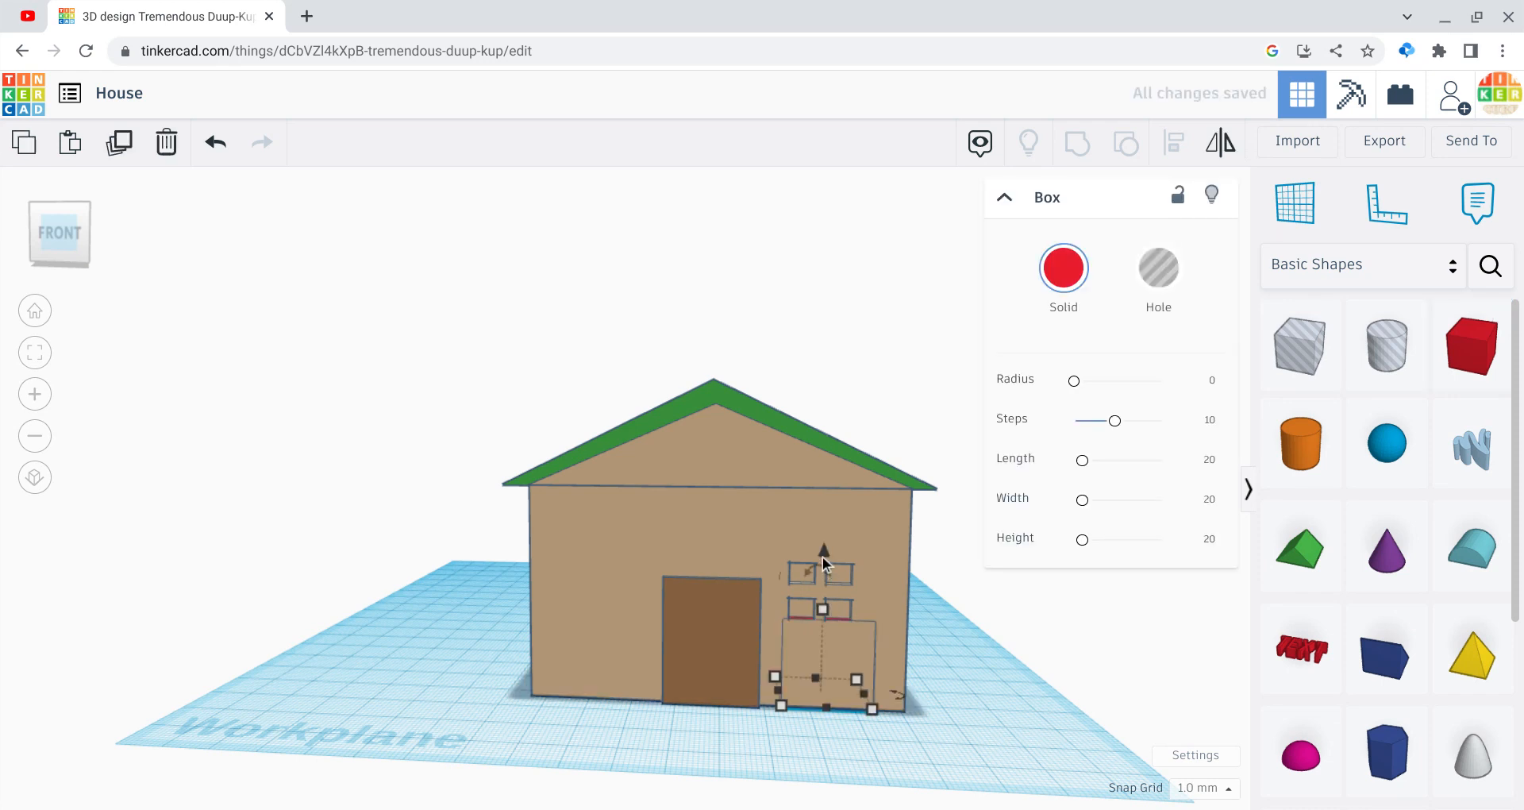
{"action": "left_click_drag", "start_coordinate": [822, 556], "coordinate": [795, 489]}
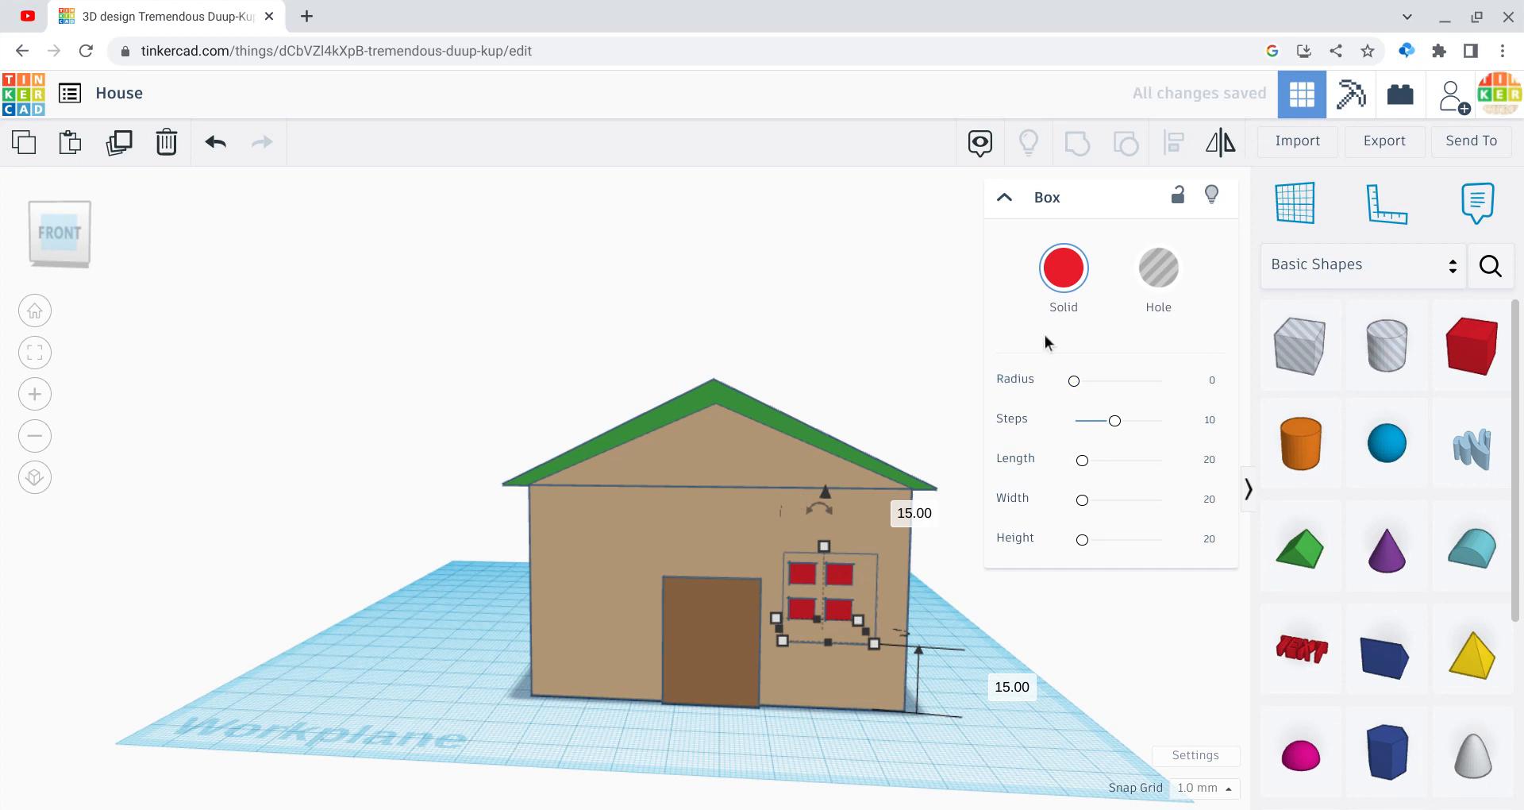
{"action": "left_click", "coordinate": [1065, 280]}
{"action": "left_click", "coordinate": [1114, 450]}
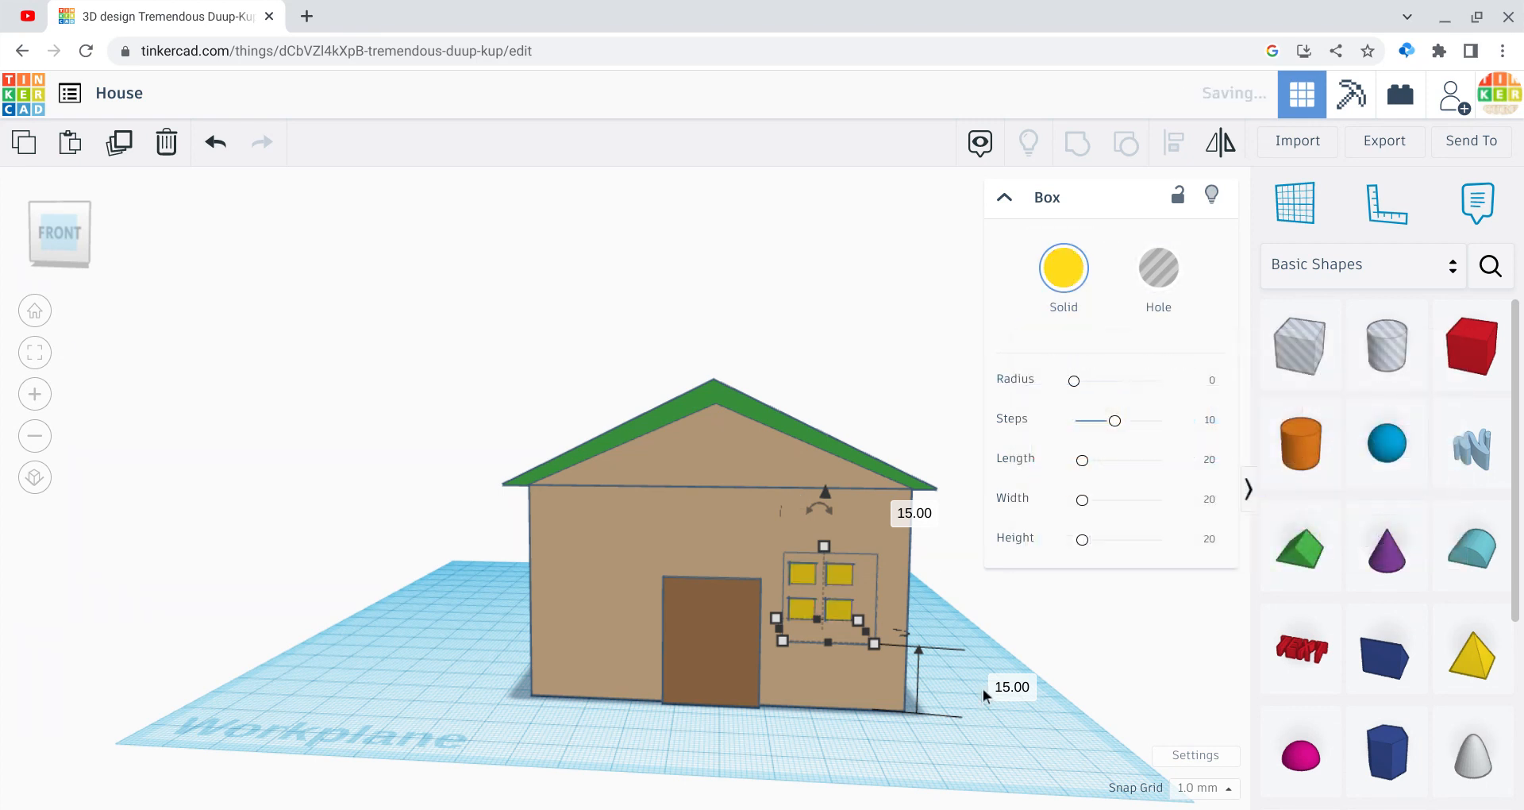
{"action": "left_click", "coordinate": [981, 692]}
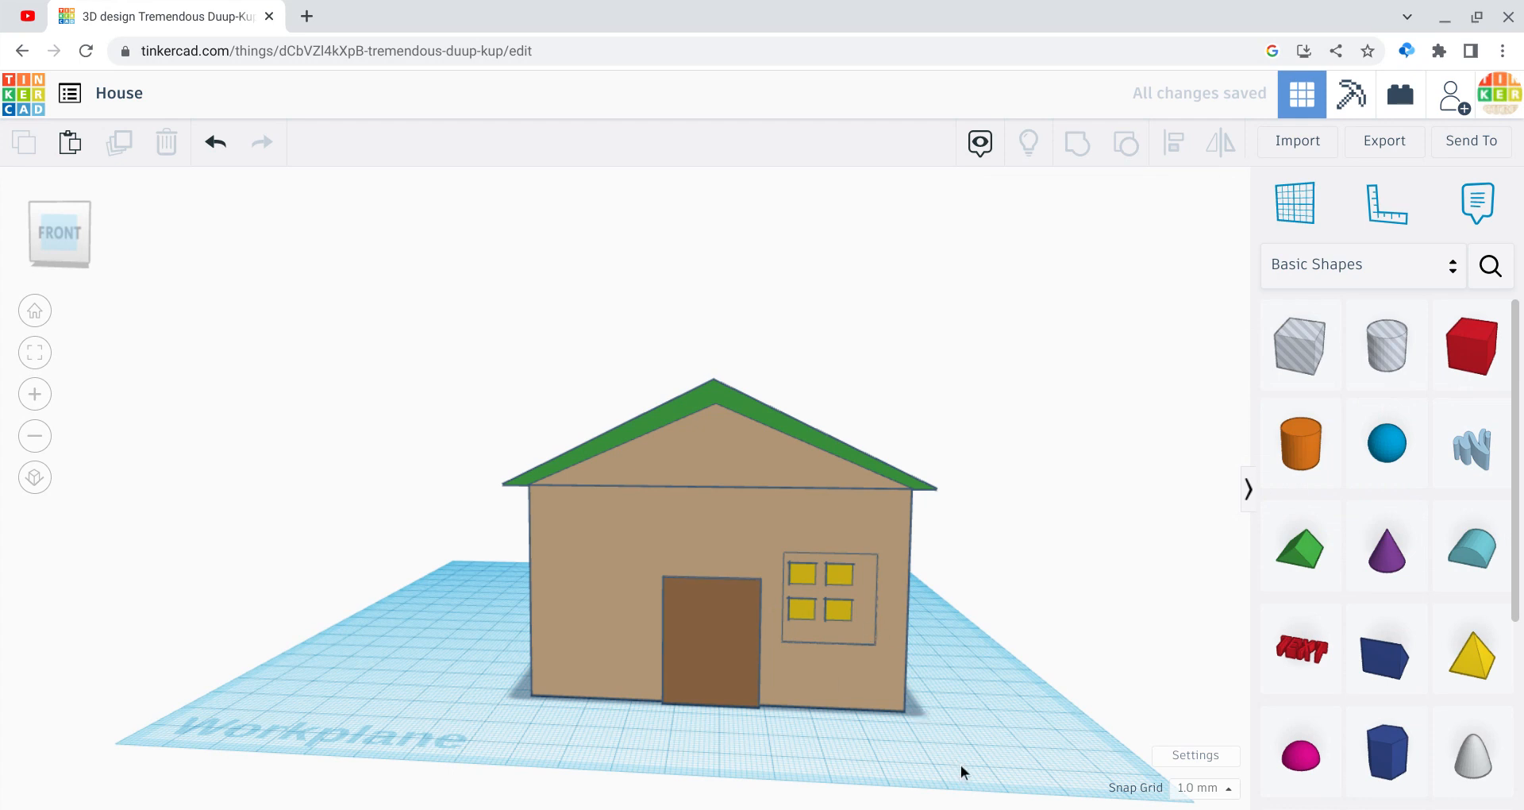
Step: Group the yellow pane box with the house
{"action": "left_click_drag", "start_coordinate": [961, 770], "coordinate": [577, 524]}
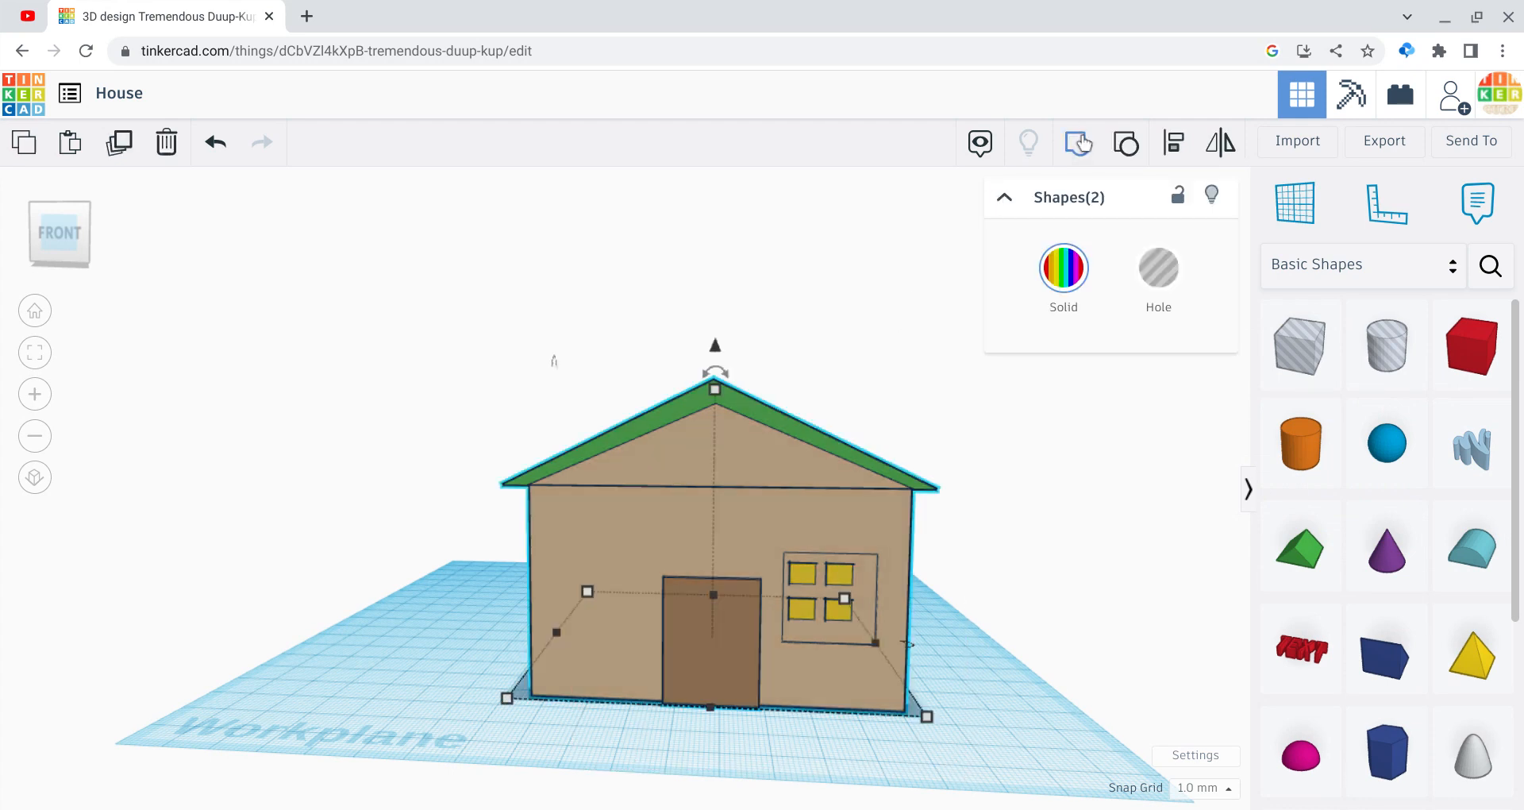
{"action": "left_click", "coordinate": [1078, 143]}
{"action": "left_click", "coordinate": [969, 541]}
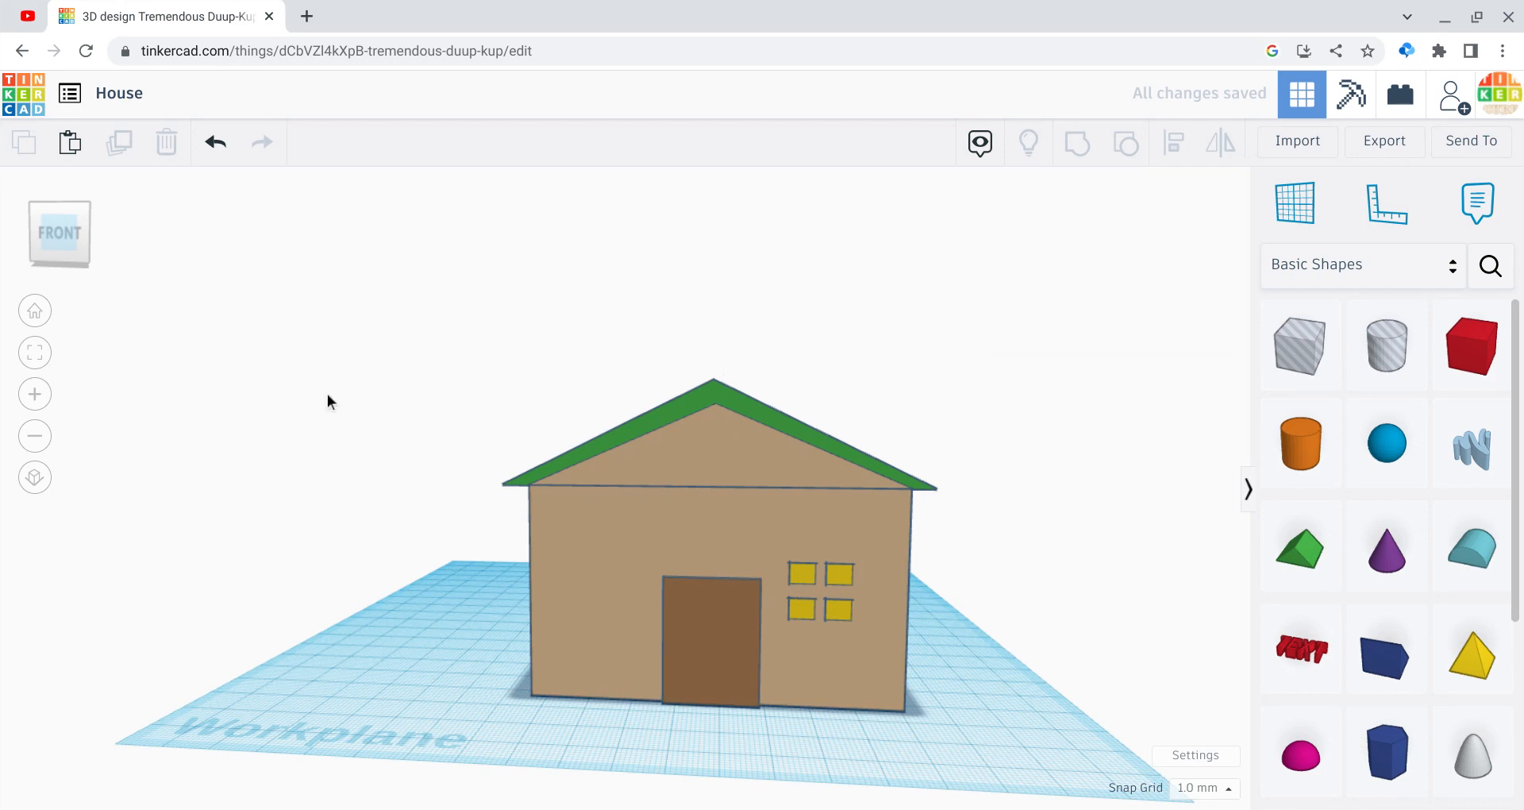
Step: Place a new box beside the house, 86 long, 42 high, spanning the house's depth
{"action": "mouse_move", "coordinate": [73, 246]}
{"action": "left_mouse_down"}
{"action": "mouse_move", "coordinate": [141, 269]}
{"action": "mouse_move", "coordinate": [73, 254]}
{"action": "left_mouse_up"}
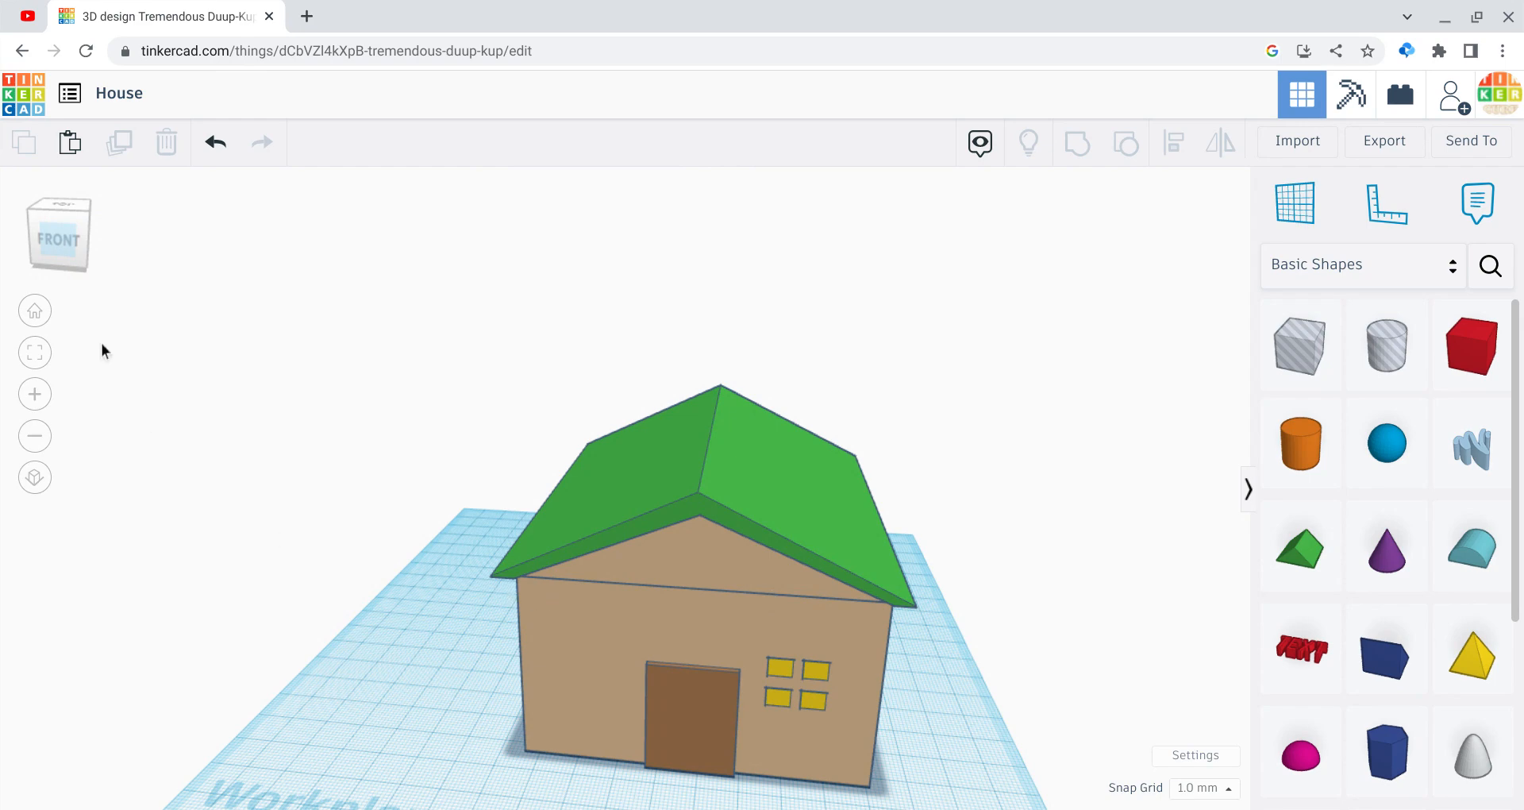
{"action": "mouse_move", "coordinate": [64, 257]}
{"action": "left_mouse_down"}
{"action": "mouse_move", "coordinate": [103, 259]}
{"action": "mouse_move", "coordinate": [68, 255]}
{"action": "left_mouse_up"}
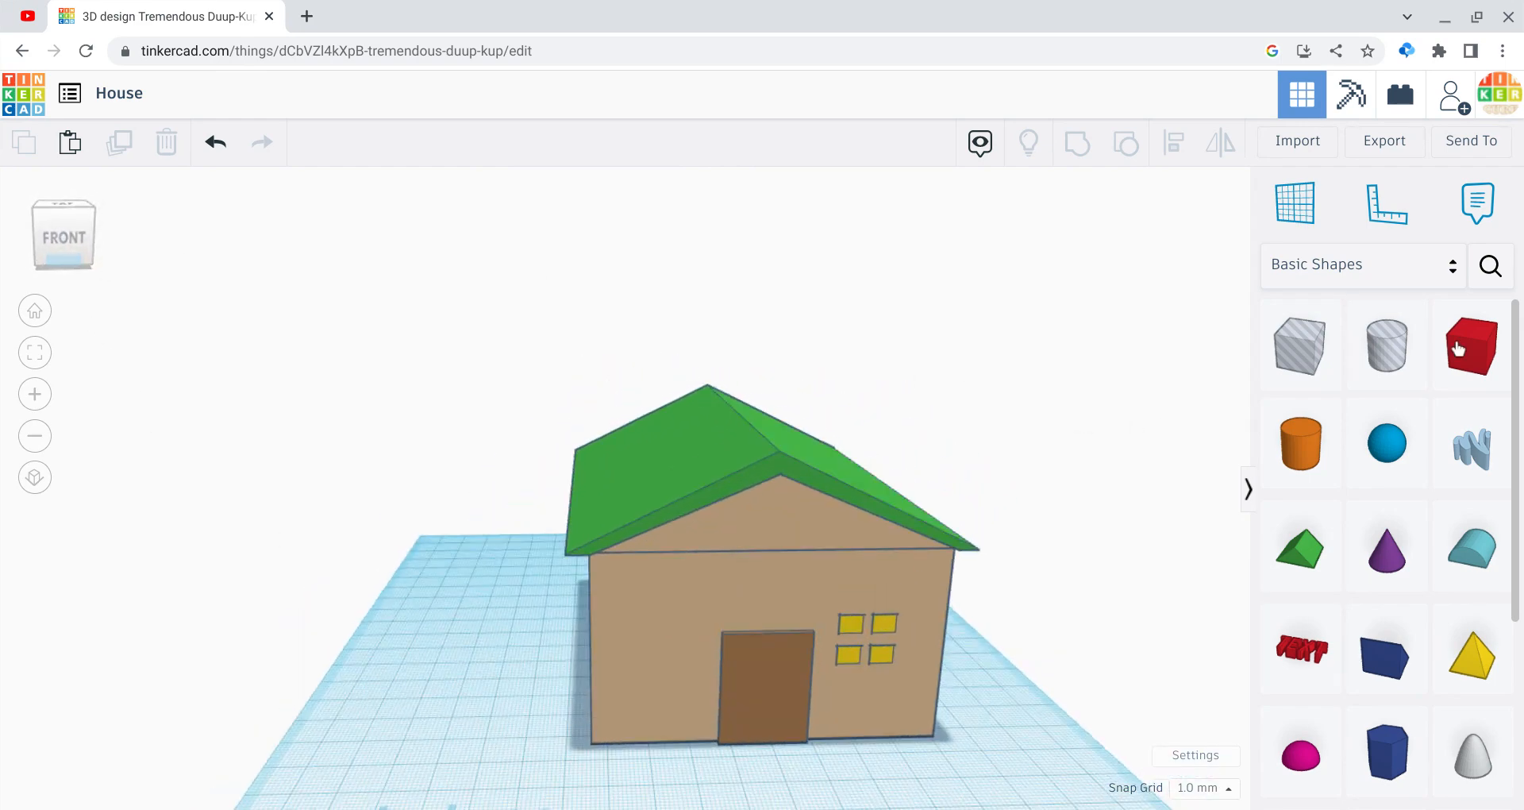
{"action": "left_click_drag", "start_coordinate": [1489, 340], "coordinate": [570, 699]}
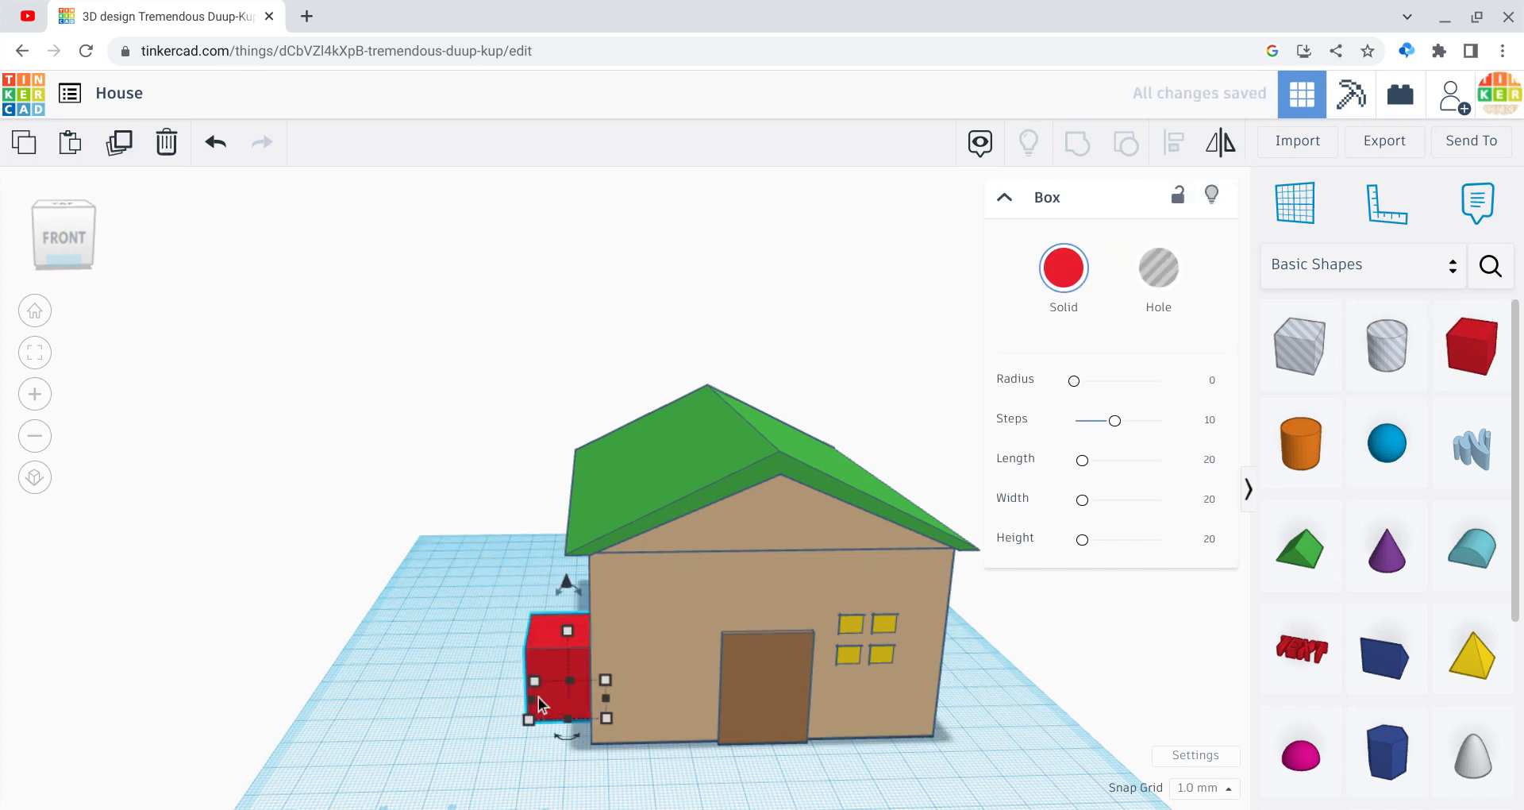
{"action": "left_click_drag", "start_coordinate": [468, 678], "coordinate": [297, 685]}
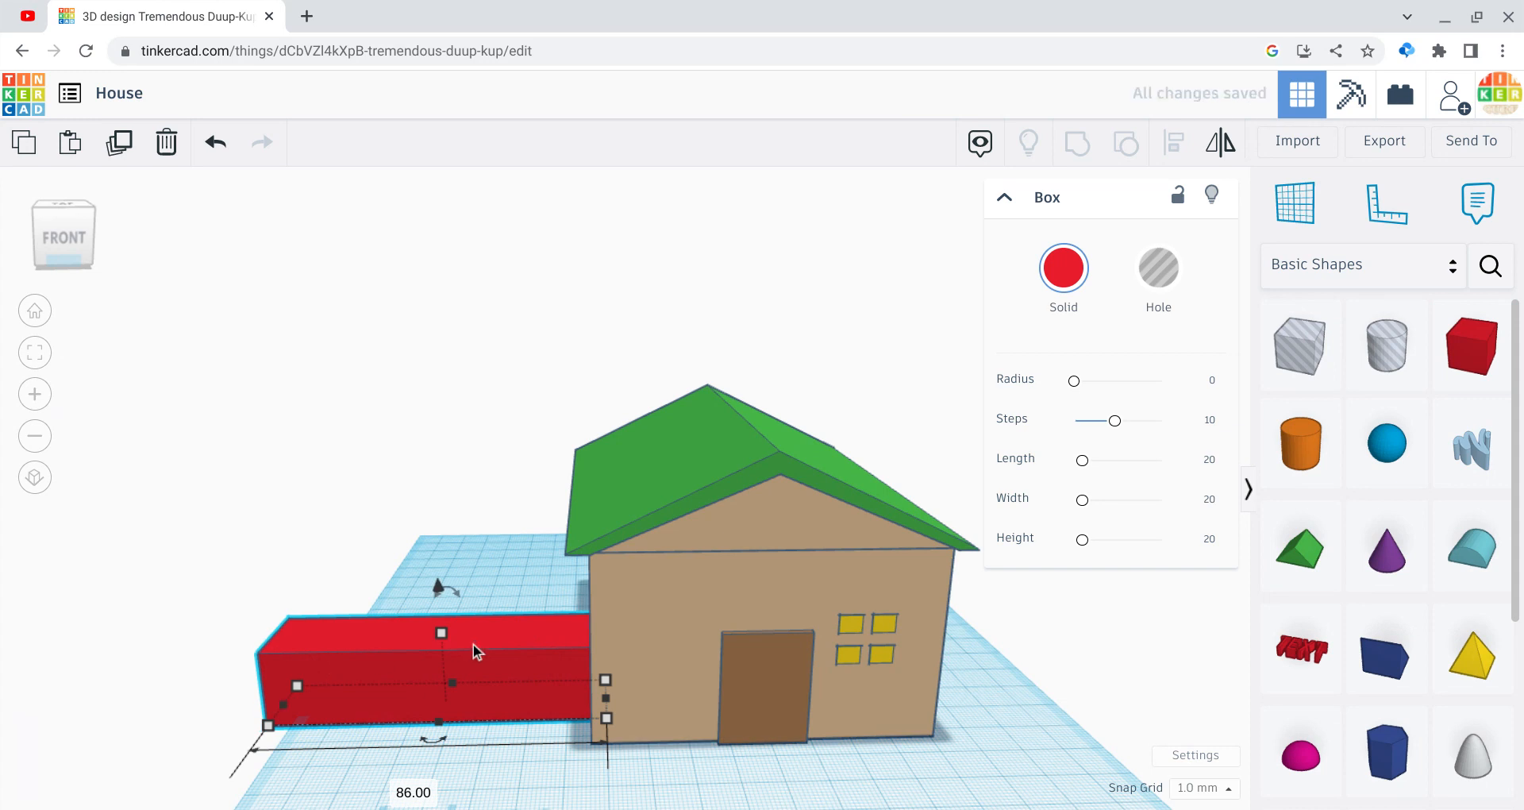
{"action": "left_click_drag", "start_coordinate": [441, 633], "coordinate": [436, 552]}
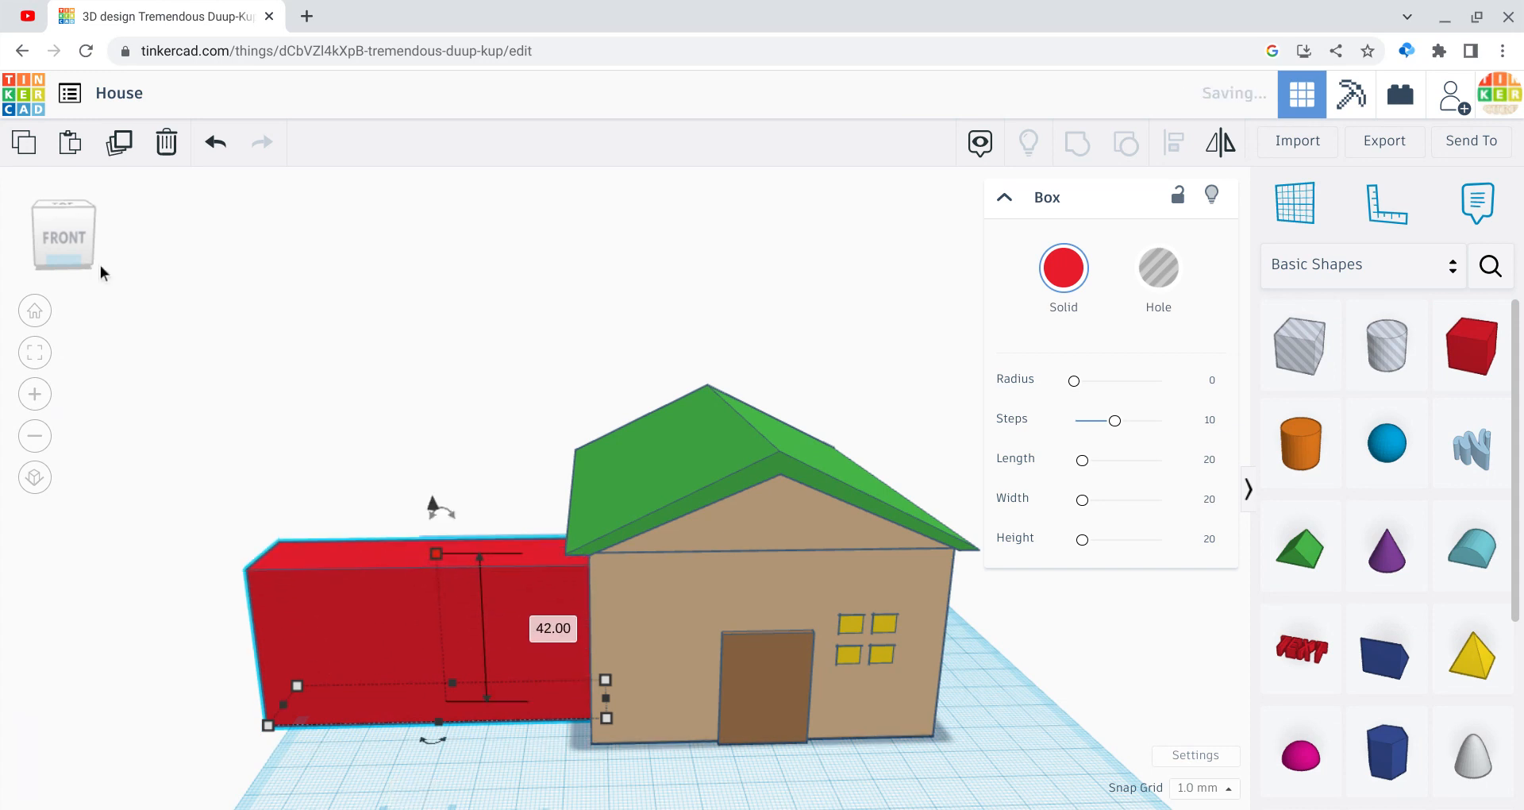
{"action": "left_click_drag", "start_coordinate": [67, 238], "coordinate": [199, 297]}
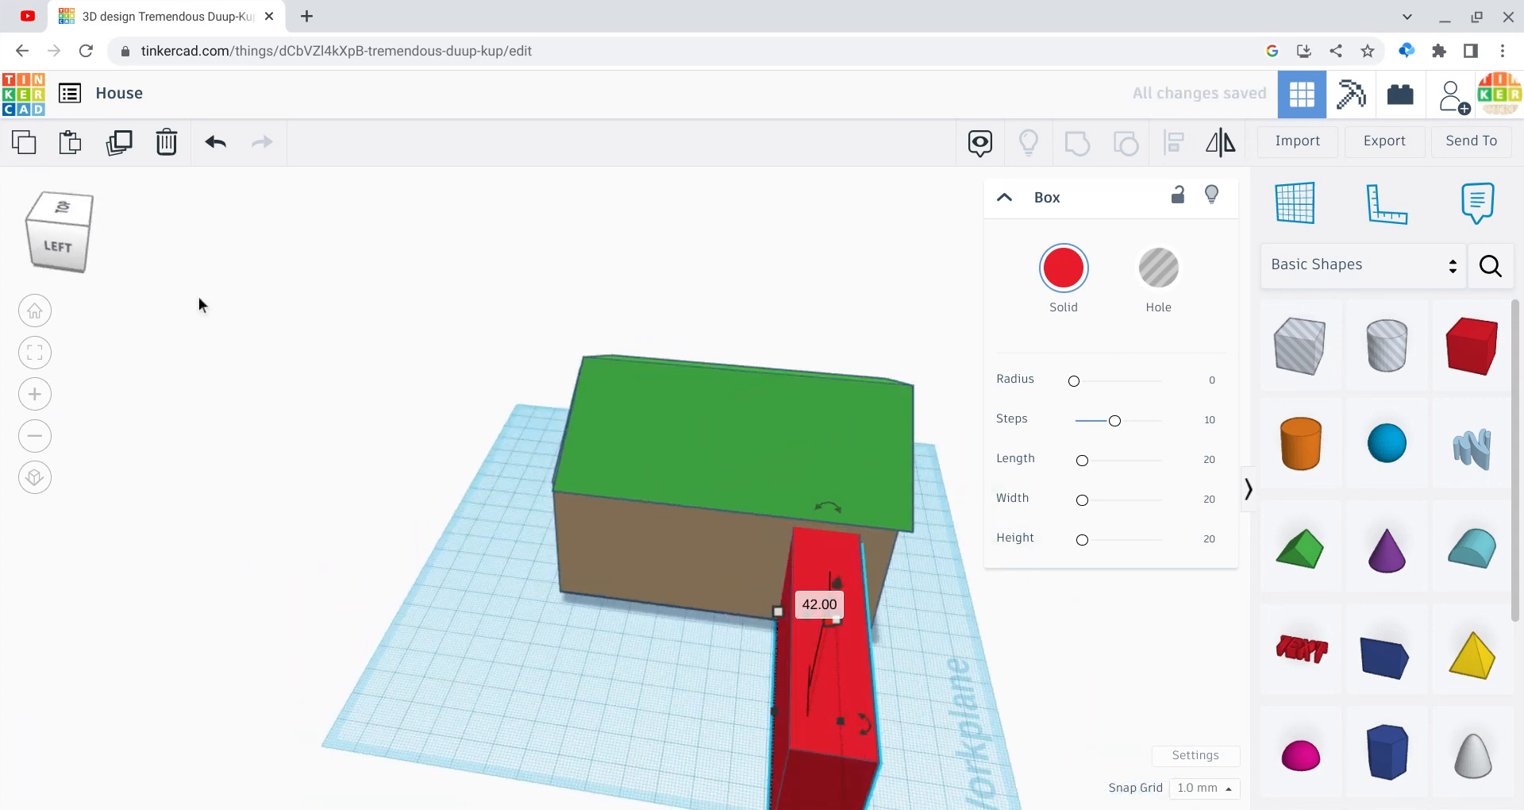
{"action": "left_click_drag", "start_coordinate": [778, 711], "coordinate": [581, 653]}
{"action": "left_click", "coordinate": [172, 281]}
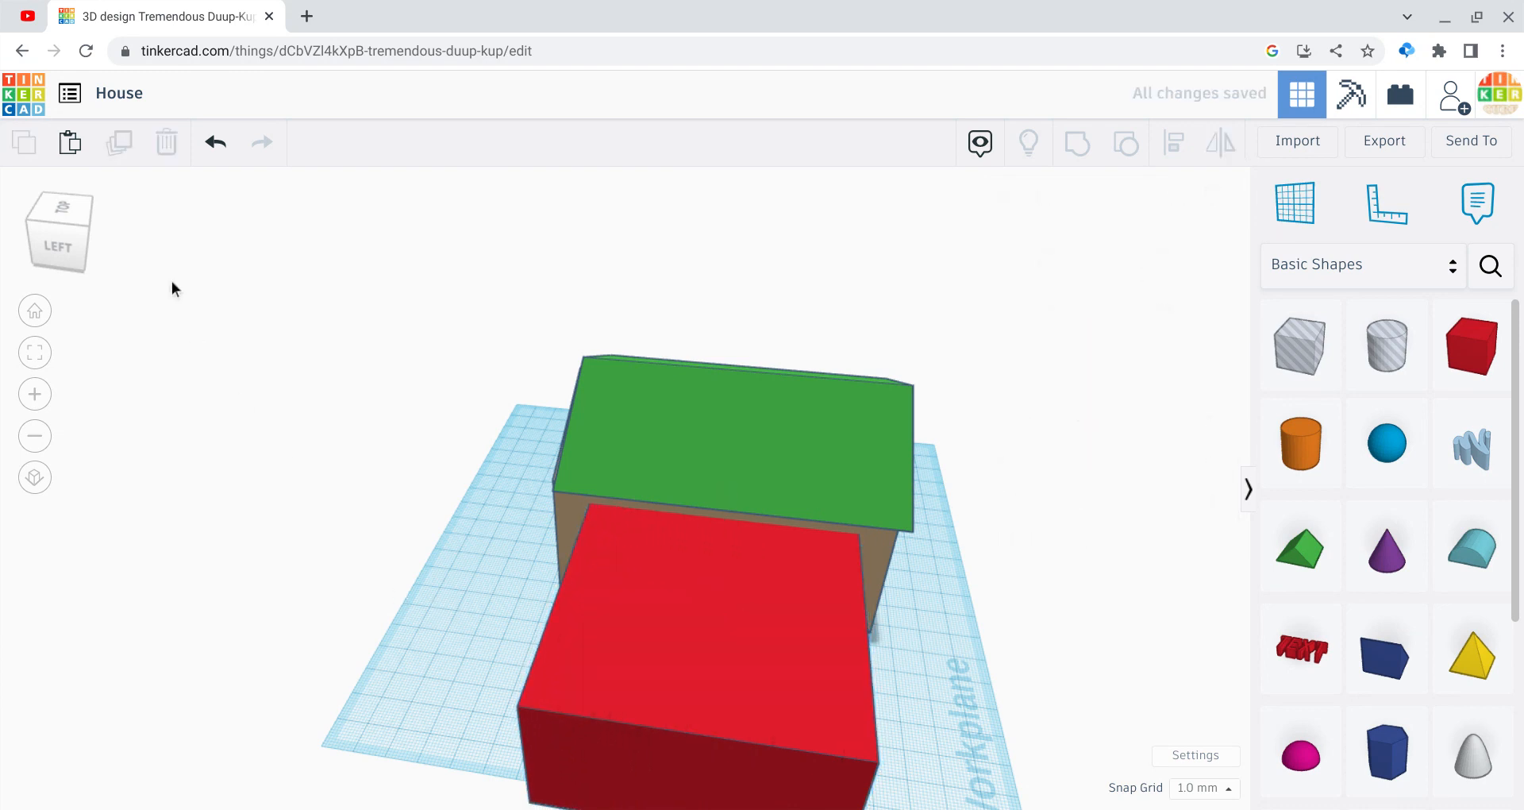
Step: Stretch the wing box to 97 long and colour it tan
{"action": "left_click", "coordinate": [32, 434]}
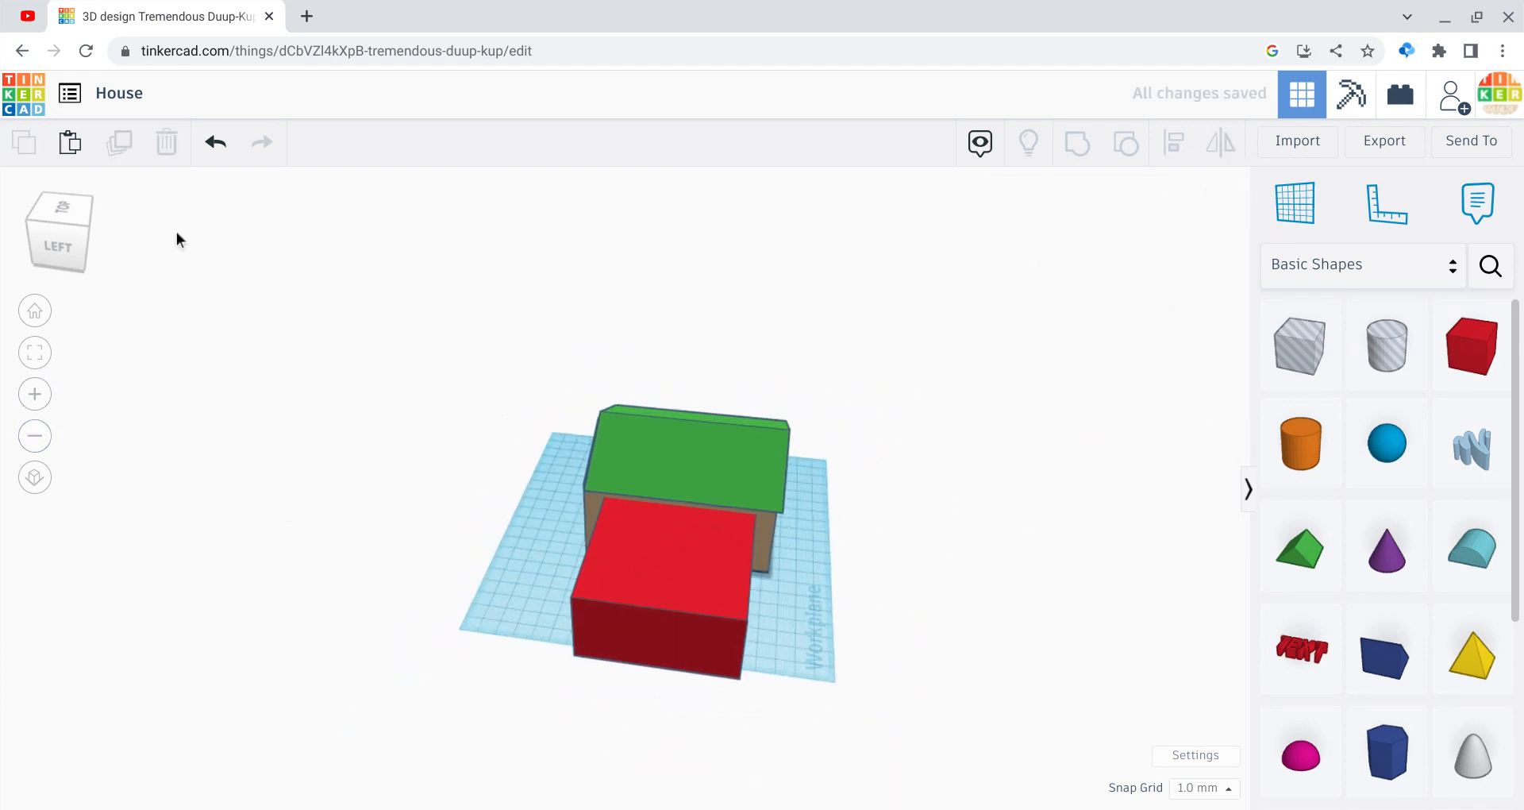
{"action": "left_click_drag", "start_coordinate": [83, 223], "coordinate": [41, 218]}
{"action": "left_click", "coordinate": [514, 561]}
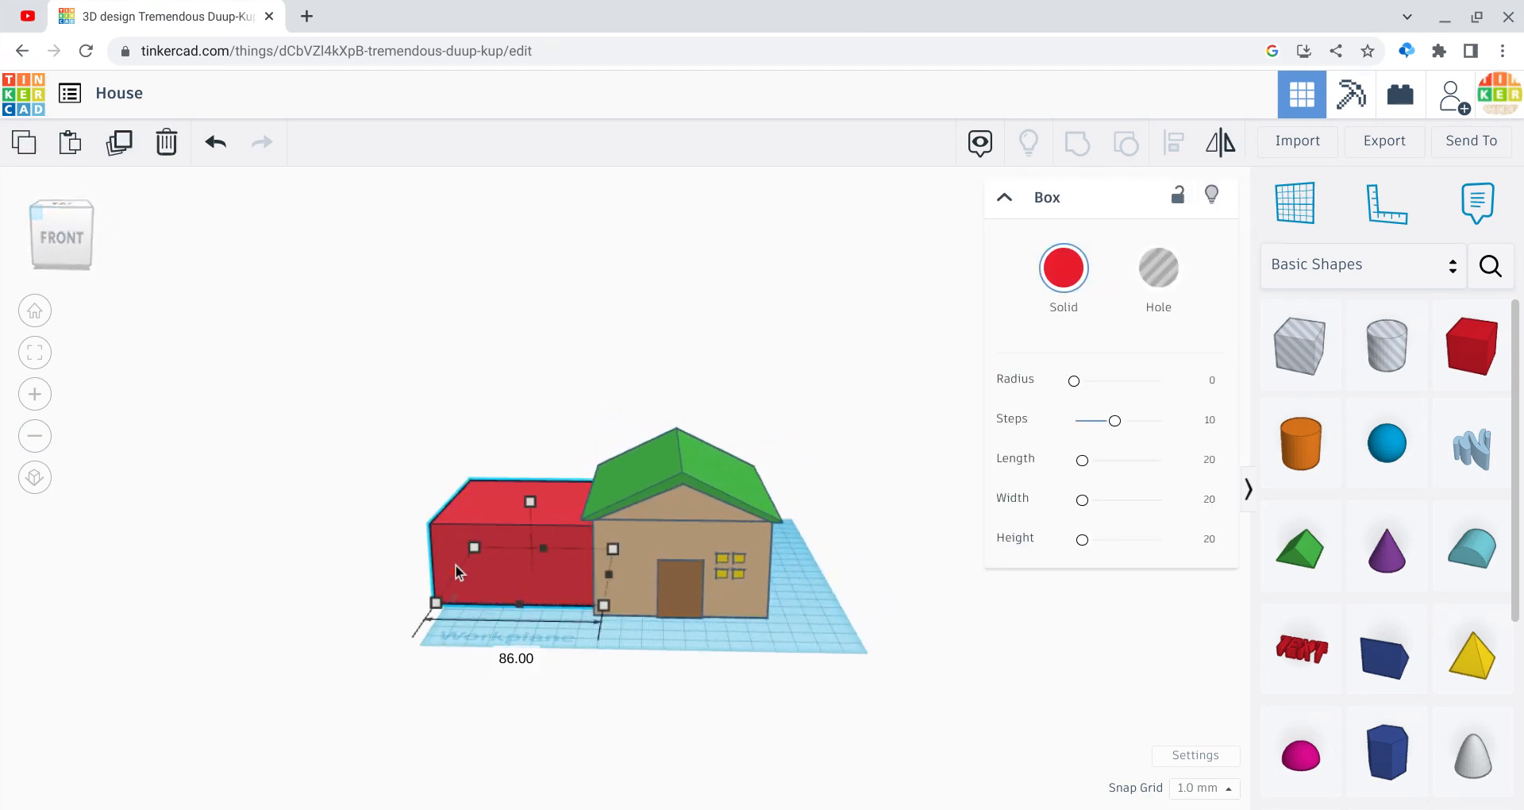
{"action": "left_click_drag", "start_coordinate": [457, 561], "coordinate": [441, 564]}
{"action": "left_click", "coordinate": [1063, 267]}
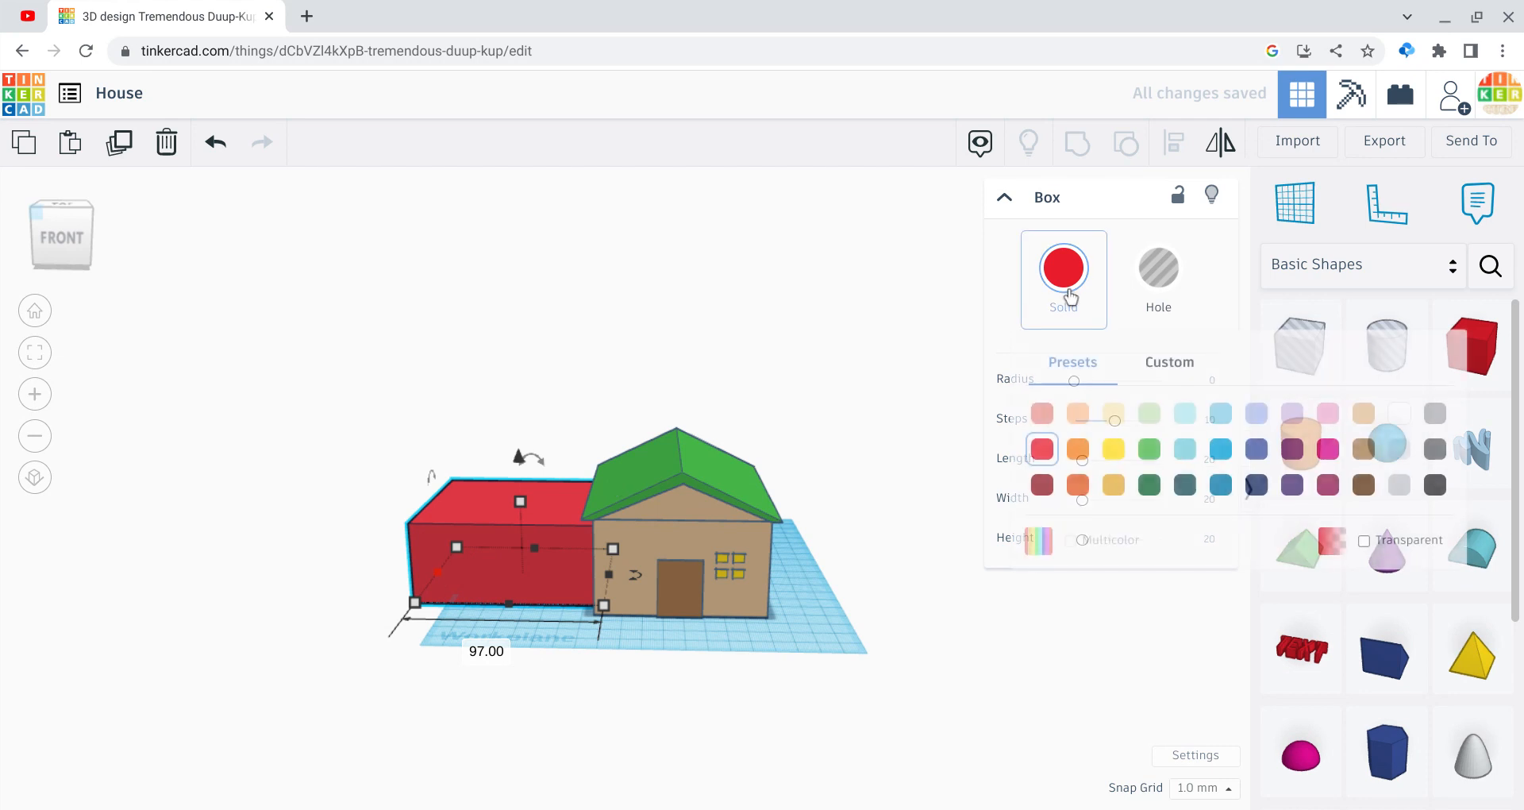
{"action": "left_click", "coordinate": [1364, 413]}
{"action": "left_click", "coordinate": [858, 797]}
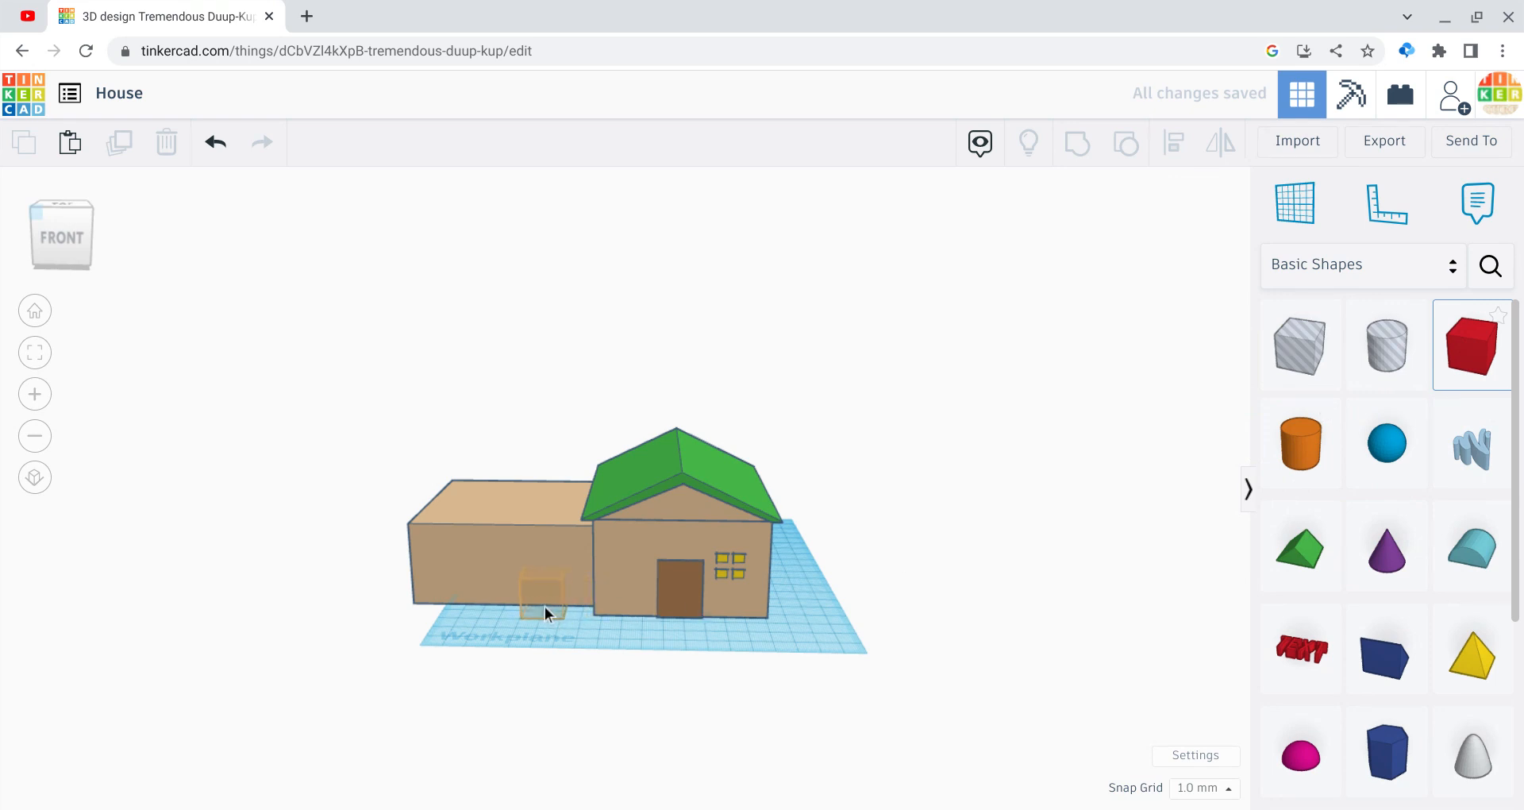
Step: Add a 38 by 38 light gray garage door box on the wing's front
{"action": "left_click", "coordinate": [564, 603]}
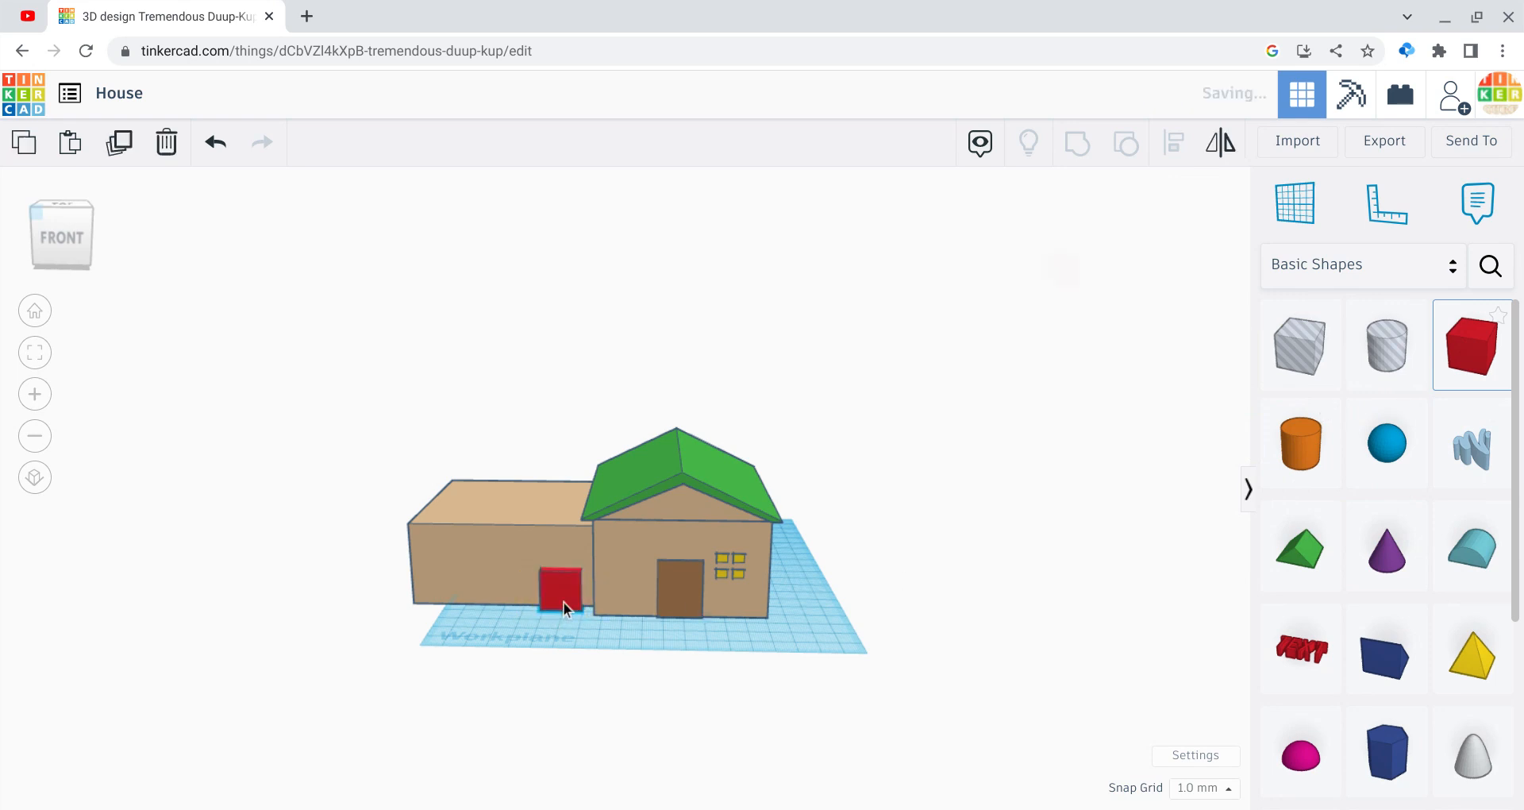
{"action": "left_click_drag", "start_coordinate": [564, 564], "coordinate": [558, 527]}
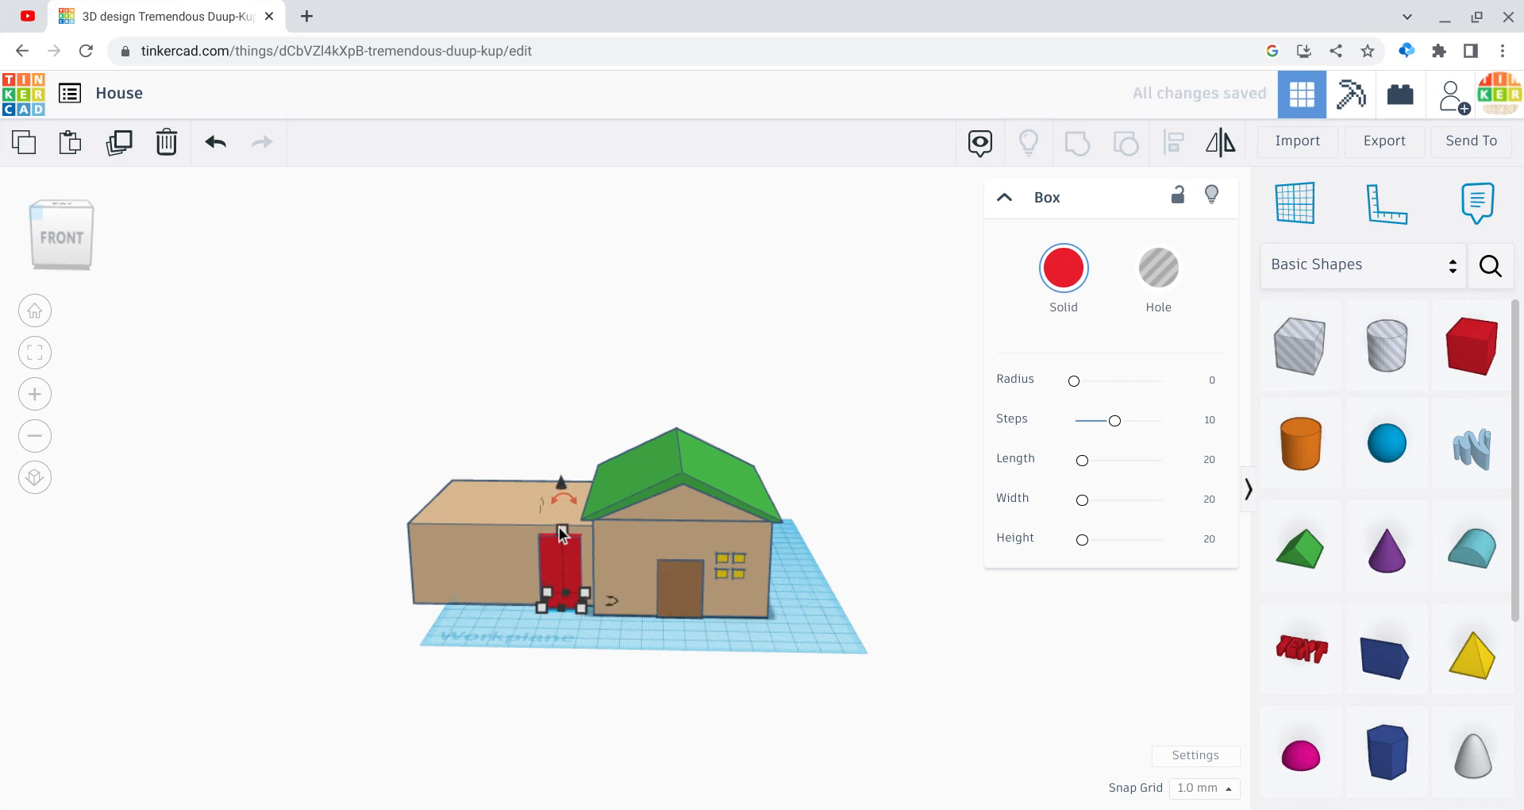
{"action": "left_click_drag", "start_coordinate": [543, 591], "coordinate": [523, 592]}
{"action": "left_click", "coordinate": [1034, 316]}
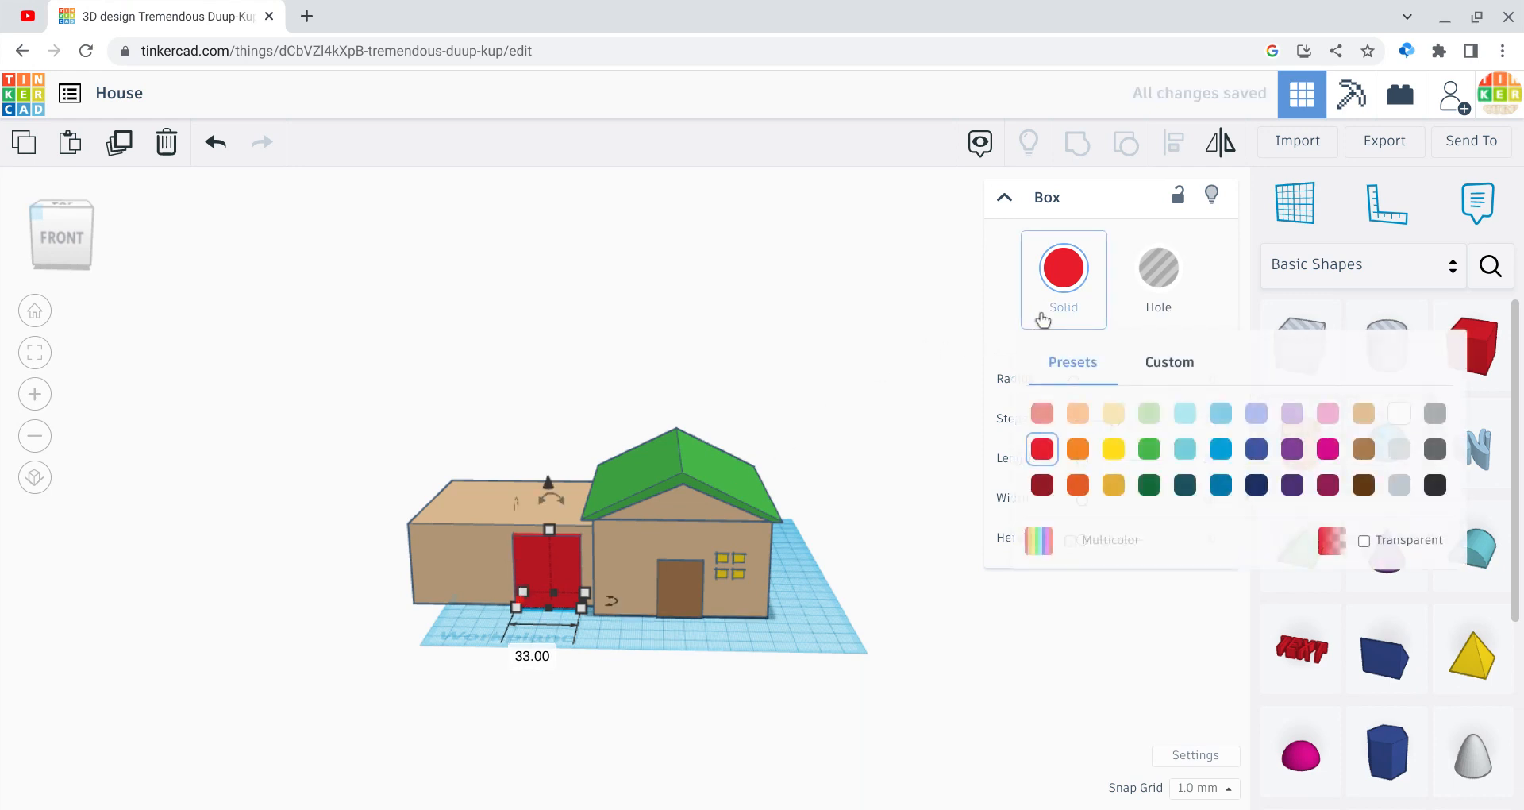
{"action": "left_click", "coordinate": [1391, 419]}
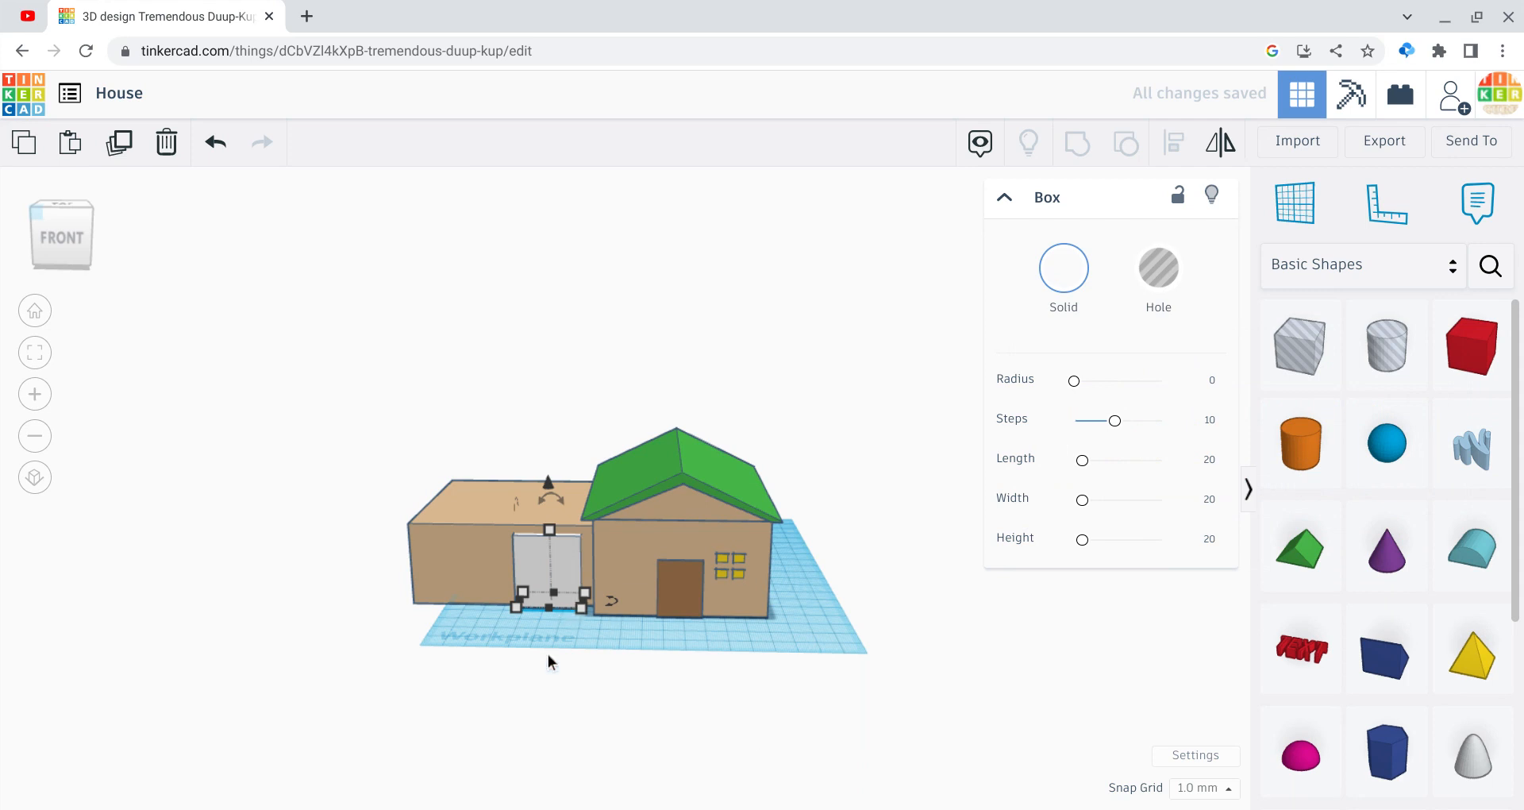
Step: Duplicate the garage door and slide the copy left beside the first
{"action": "key", "text": "ctrl+d"}
{"action": "key", "text": "shift+Right"}
{"action": "key", "text": "shift+Right"}
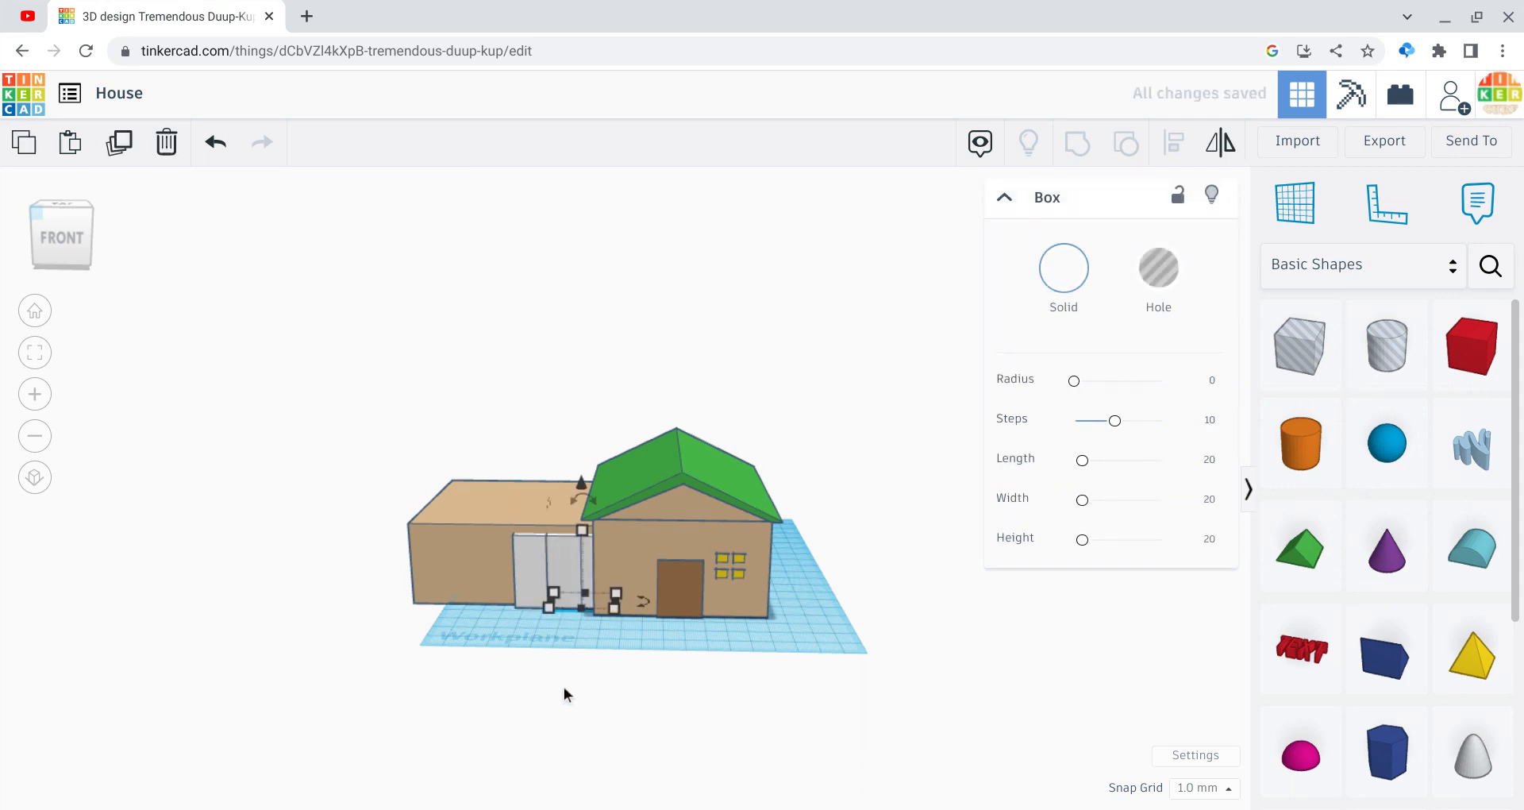
{"action": "key", "text": "Left"}
{"action": "key", "text": "Left"}
{"action": "key", "text": "Left"}
{"action": "key", "text": "Left"}
{"action": "key", "text": "Left"}
{"action": "key", "text": "Left"}
{"action": "key", "text": "Left"}
{"action": "key", "text": "Left"}
{"action": "key", "text": "Left"}
{"action": "key", "text": "Left"}
{"action": "key", "text": "Left"}
{"action": "key", "text": "Left"}
{"action": "key", "text": "Left"}
{"action": "key", "text": "Left"}
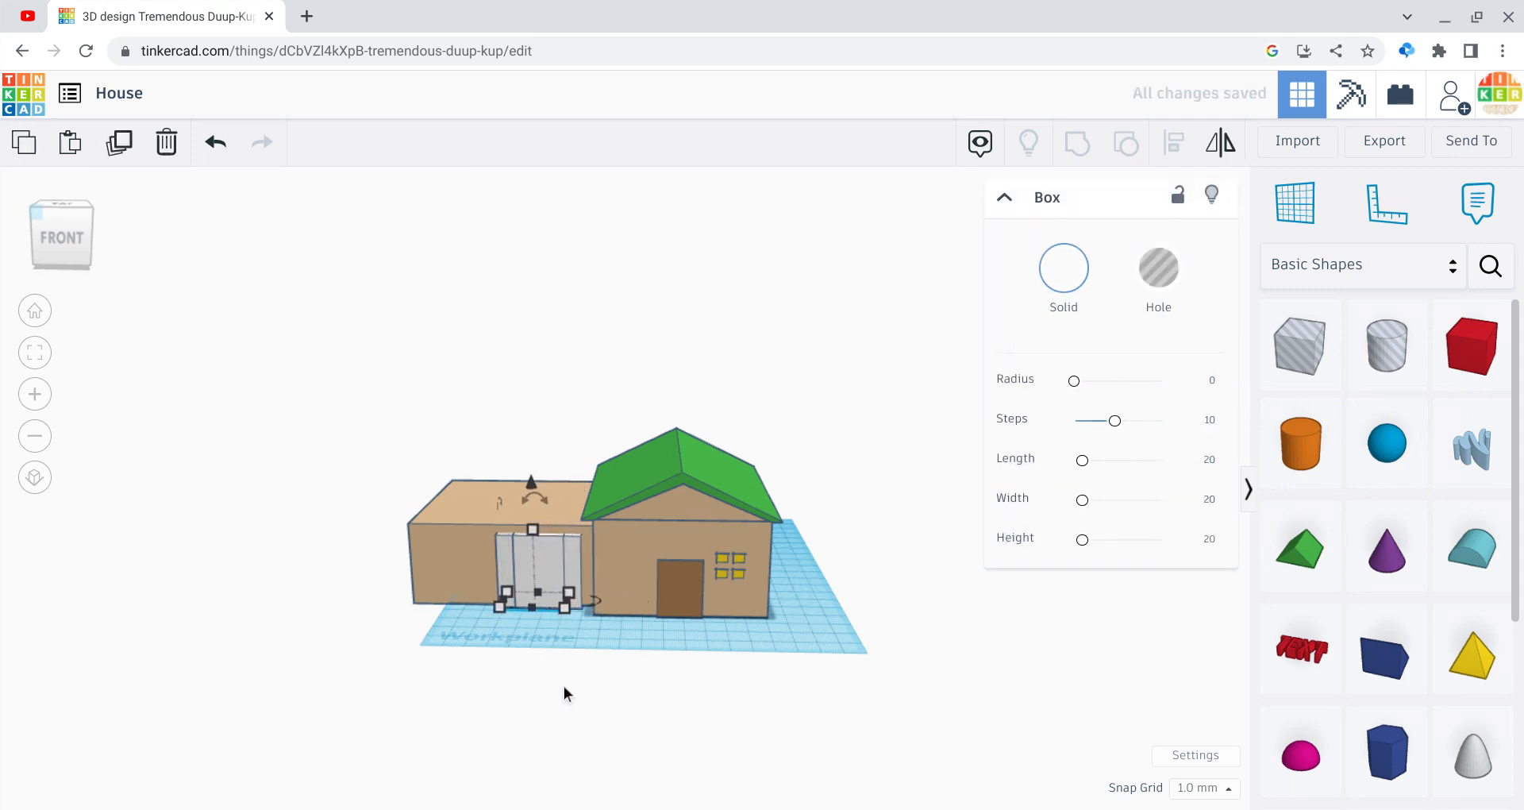
{"action": "key", "text": "Left"}
{"action": "key", "text": "Left"}
{"action": "key", "text": "Left"}
{"action": "key", "text": "Left"}
{"action": "key", "text": "Left"}
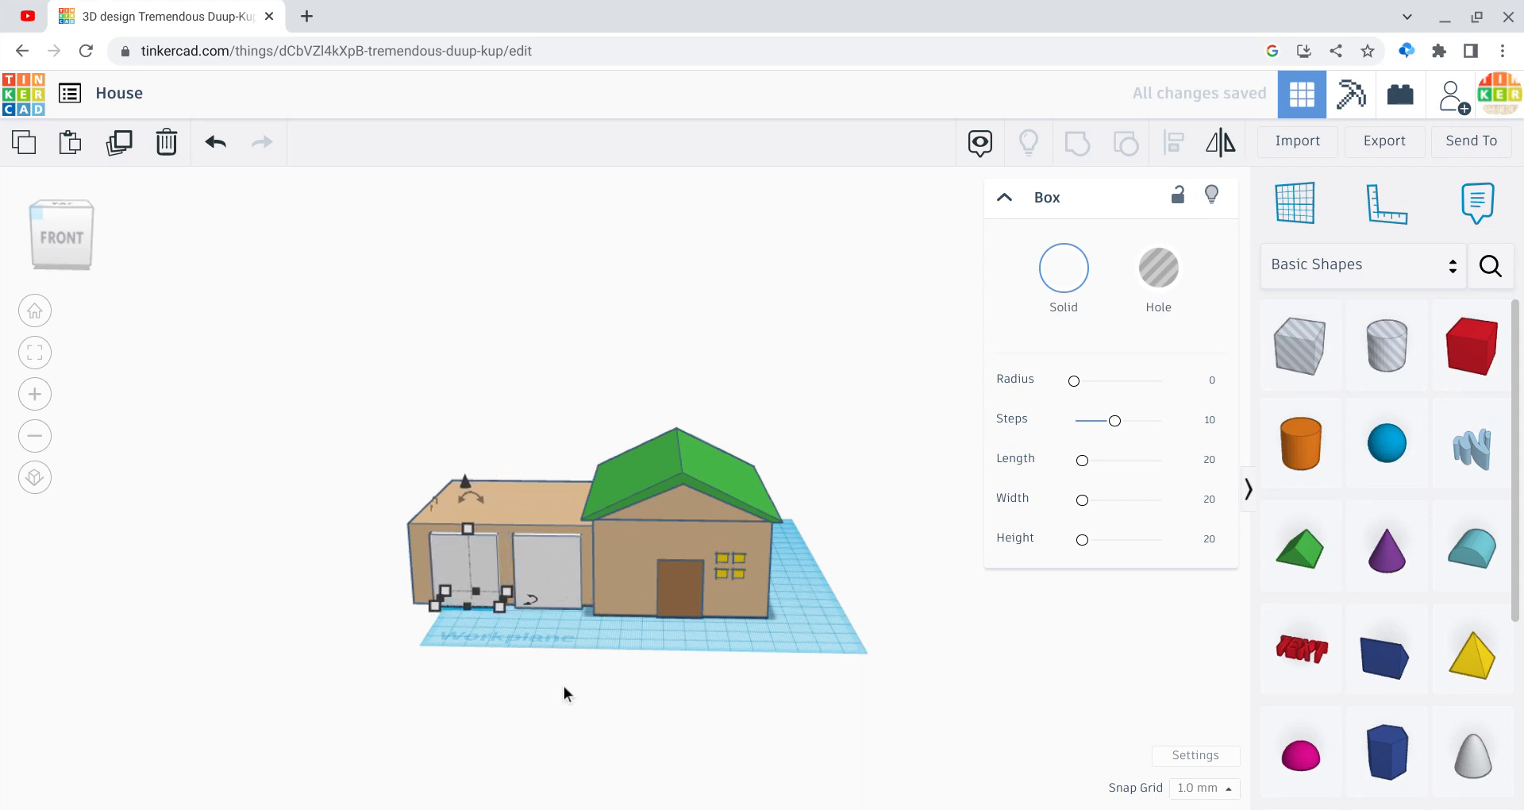
{"action": "left_click", "coordinate": [279, 523]}
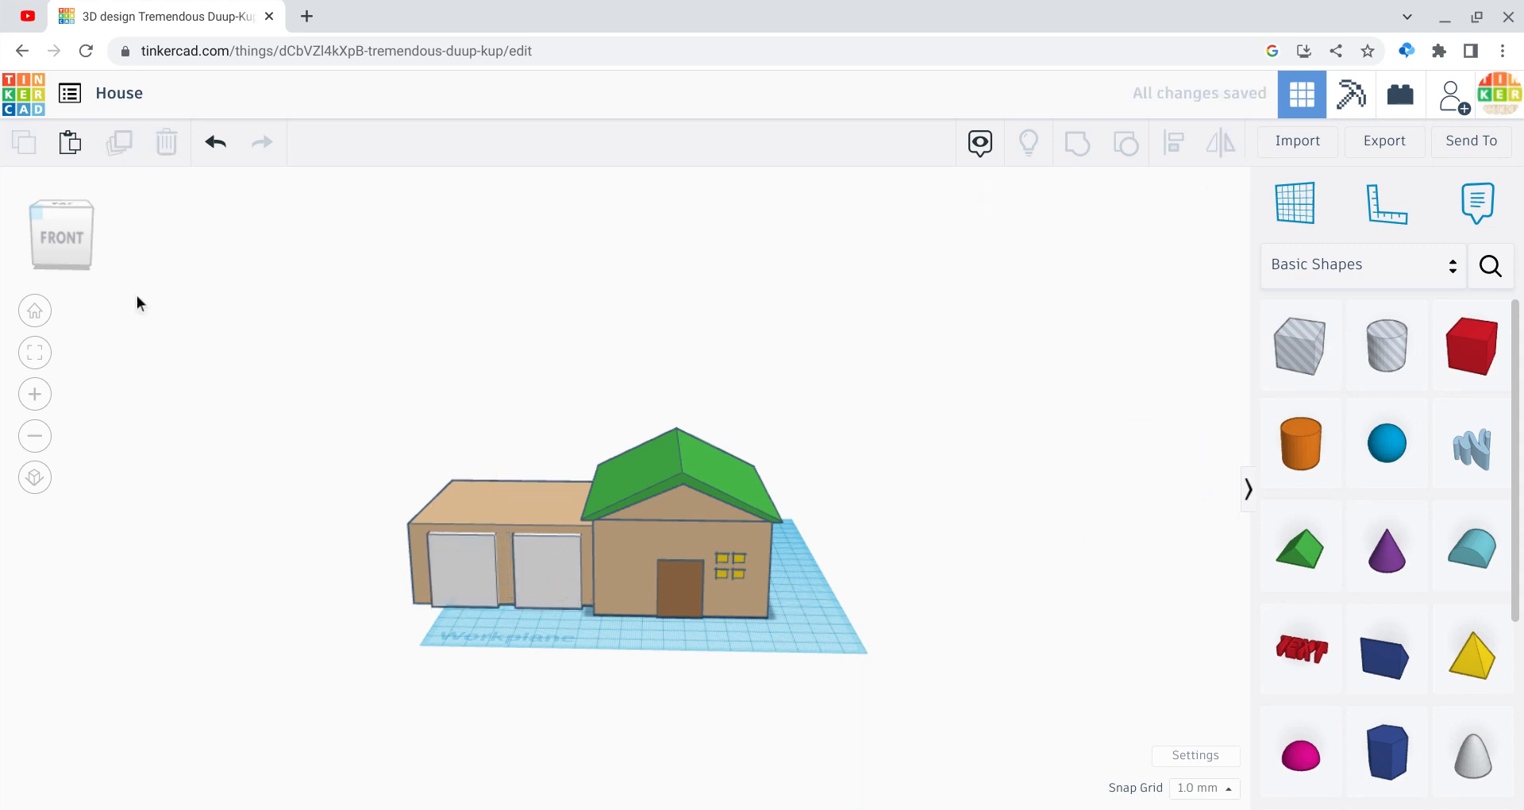
Step: Move the left garage door next to the other and push it back into the wall
{"action": "left_click_drag", "start_coordinate": [69, 249], "coordinate": [92, 252]}
{"action": "left_click_drag", "start_coordinate": [127, 250], "coordinate": [72, 263]}
{"action": "left_click", "coordinate": [510, 643]}
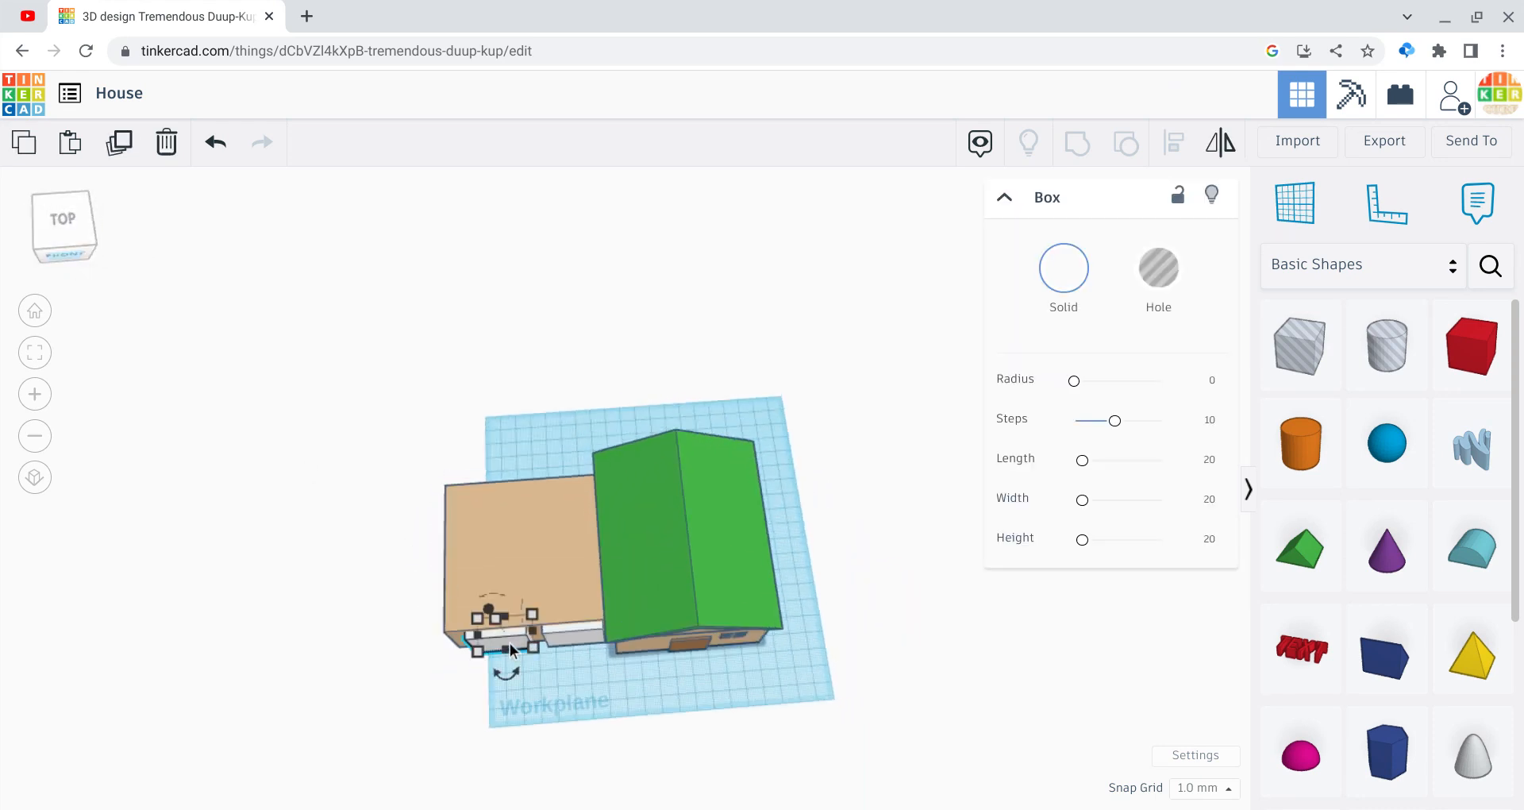
{"action": "left_click_drag", "start_coordinate": [510, 643], "coordinate": [568, 636]}
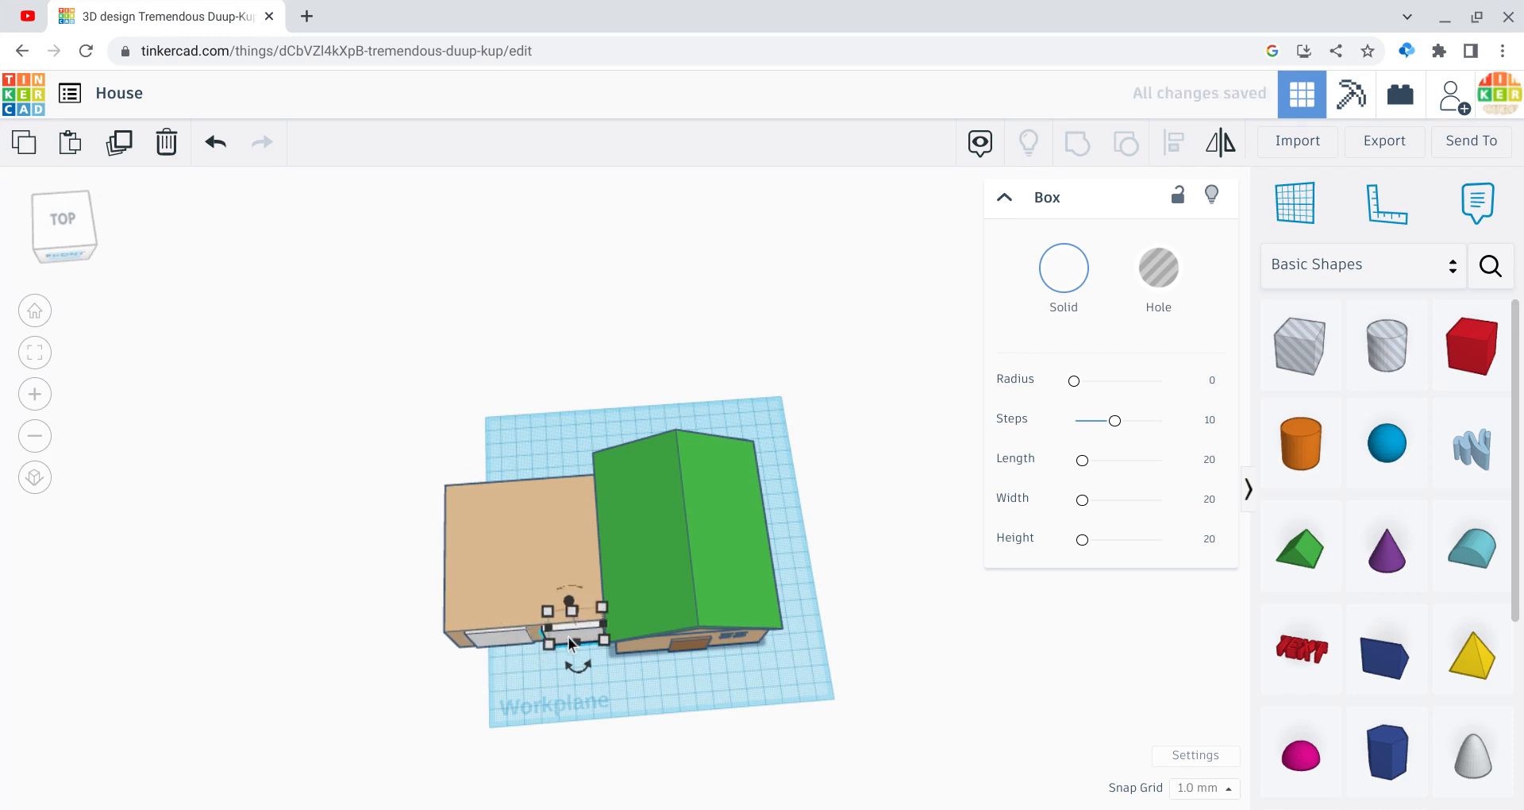
{"action": "key", "text": "Up"}
{"action": "key", "text": "Up"}
{"action": "key", "text": "Up"}
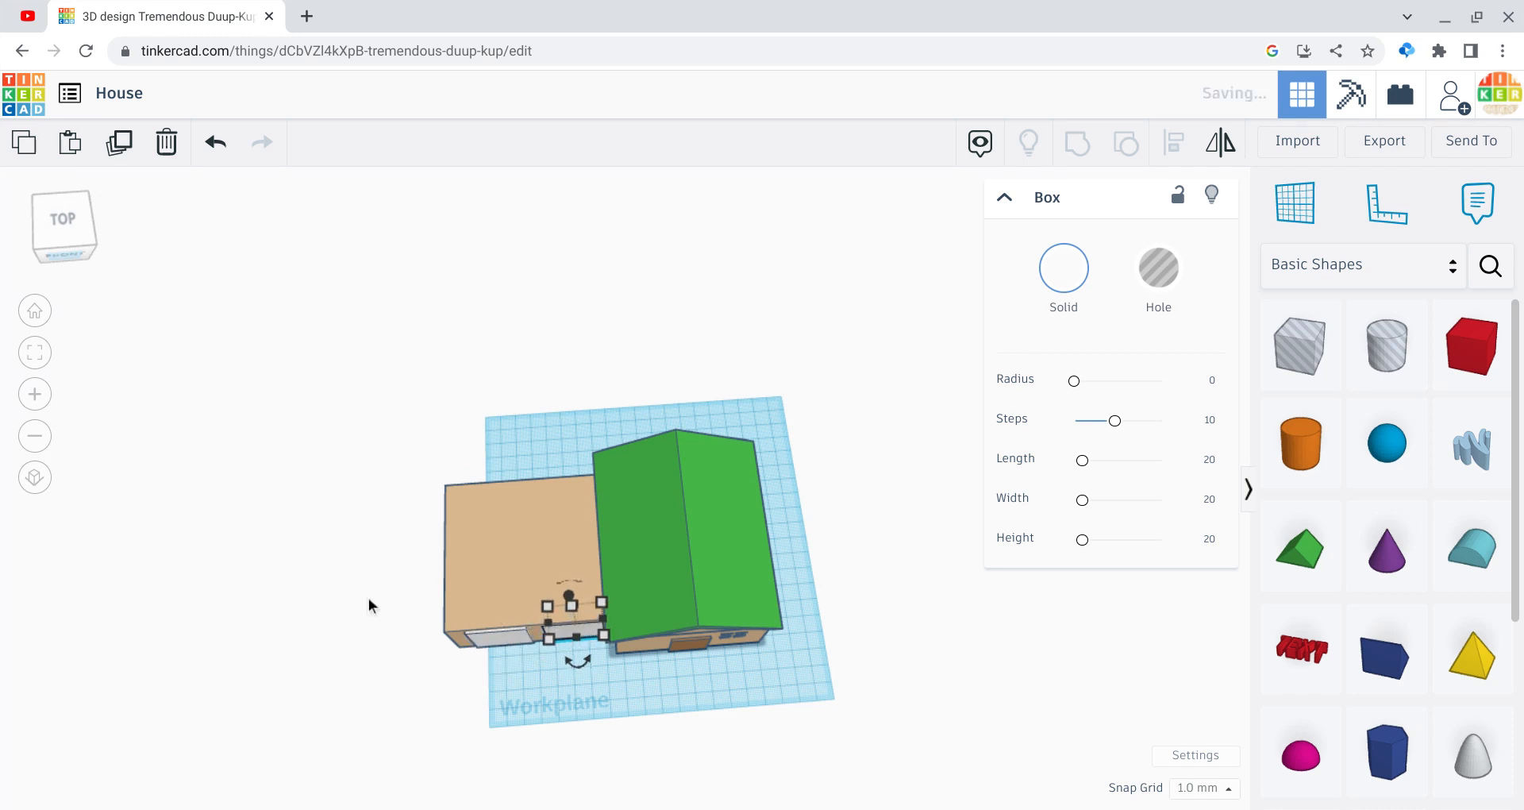
{"action": "left_click", "coordinate": [369, 599]}
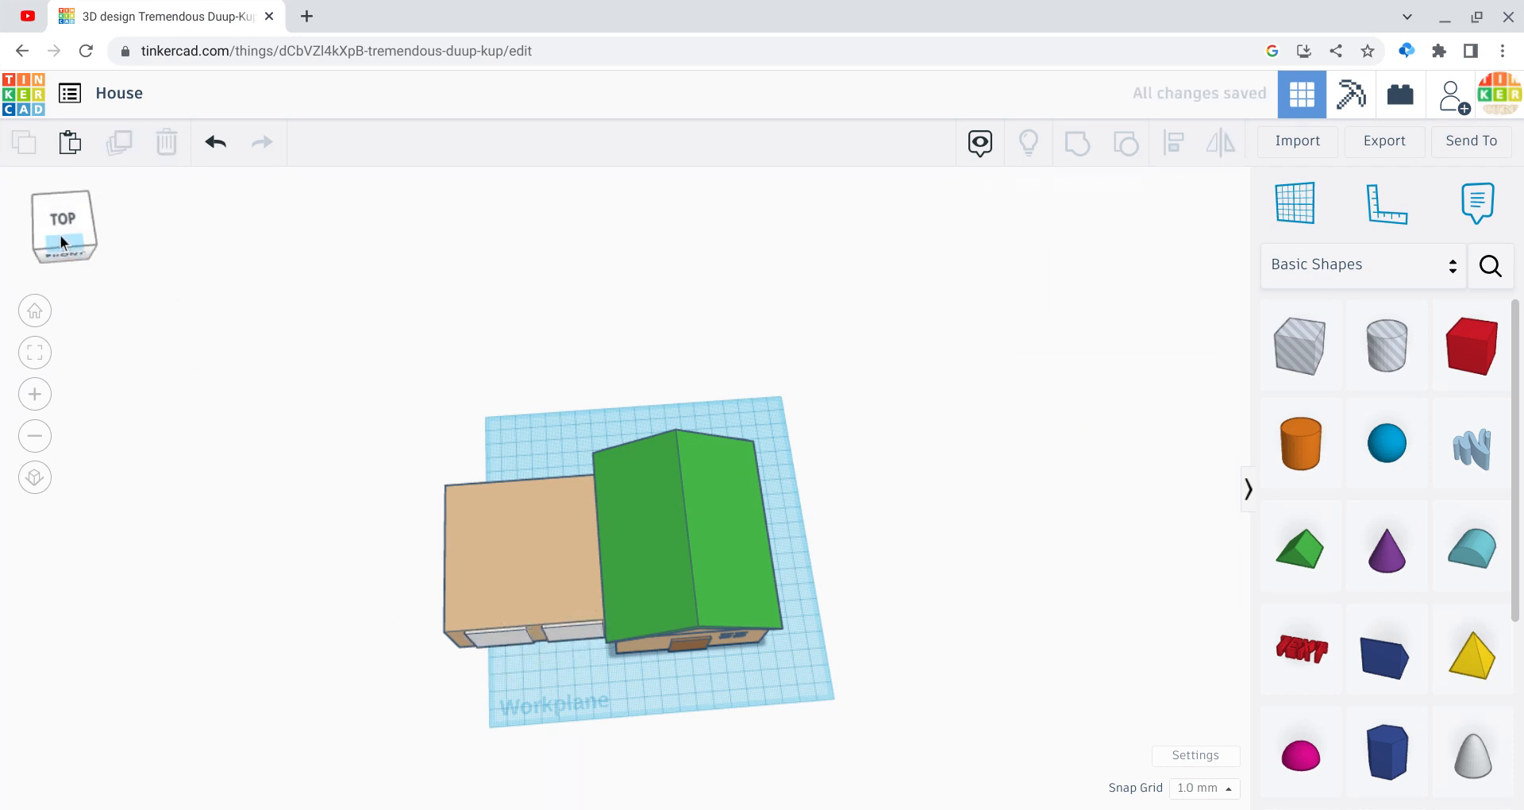
{"action": "left_click", "coordinate": [71, 252]}
{"action": "left_click_drag", "start_coordinate": [222, 346], "coordinate": [870, 643]}
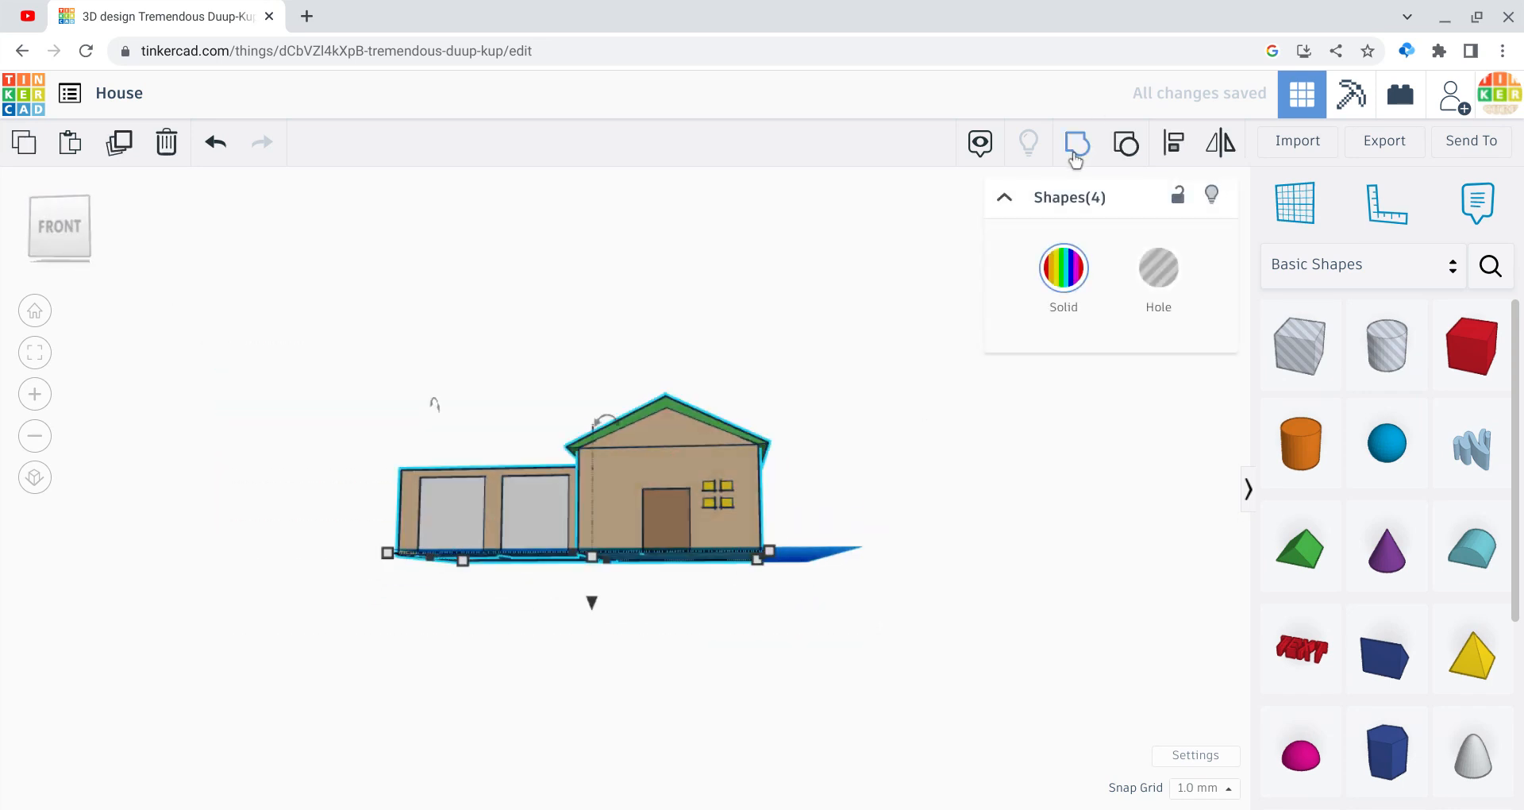
Step: Regroup and ungroup the house shapes, then ungroup the main house body
{"action": "left_click", "coordinate": [1074, 157]}
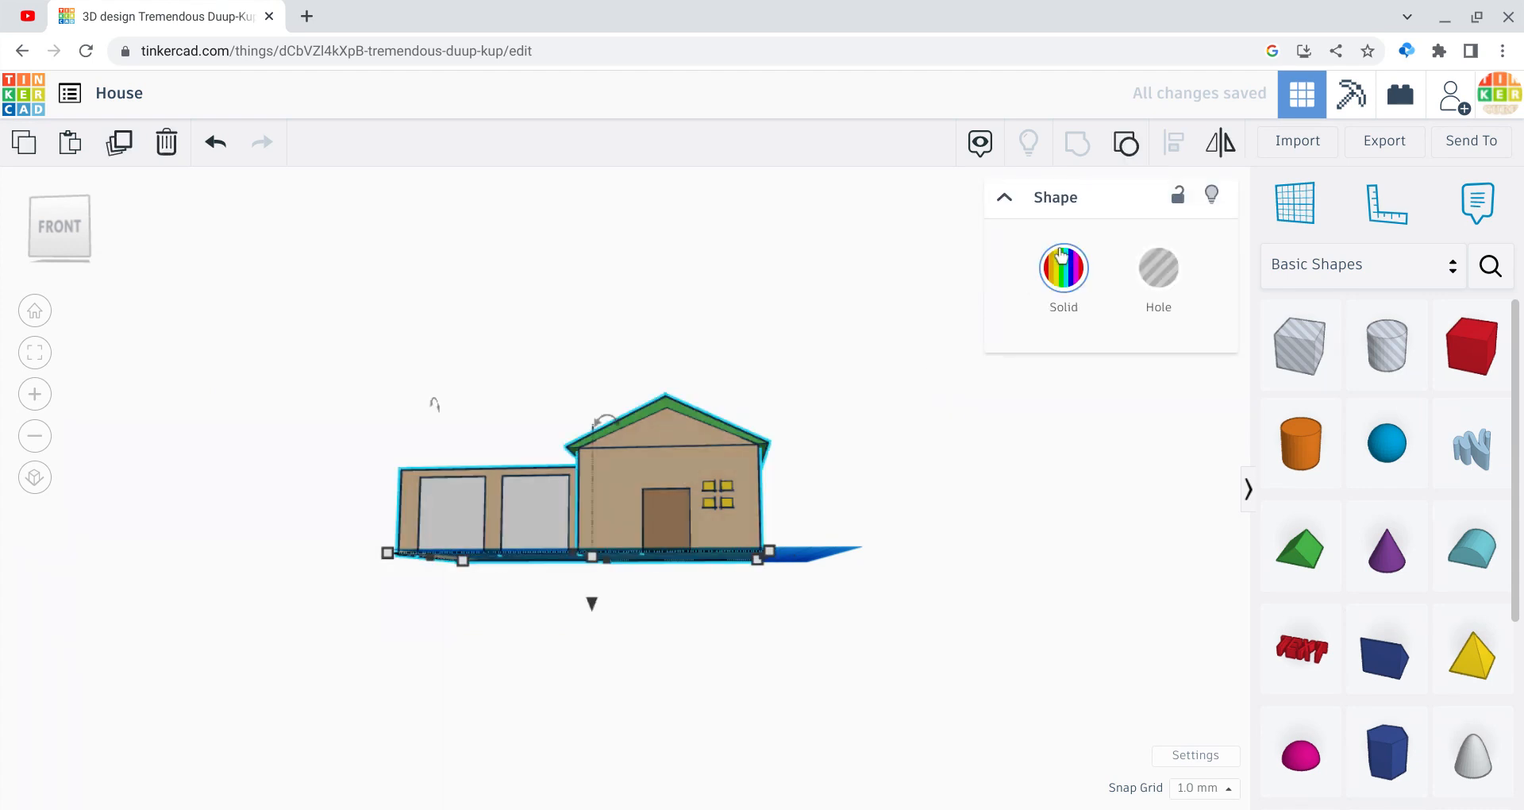
{"action": "left_click", "coordinate": [1125, 161]}
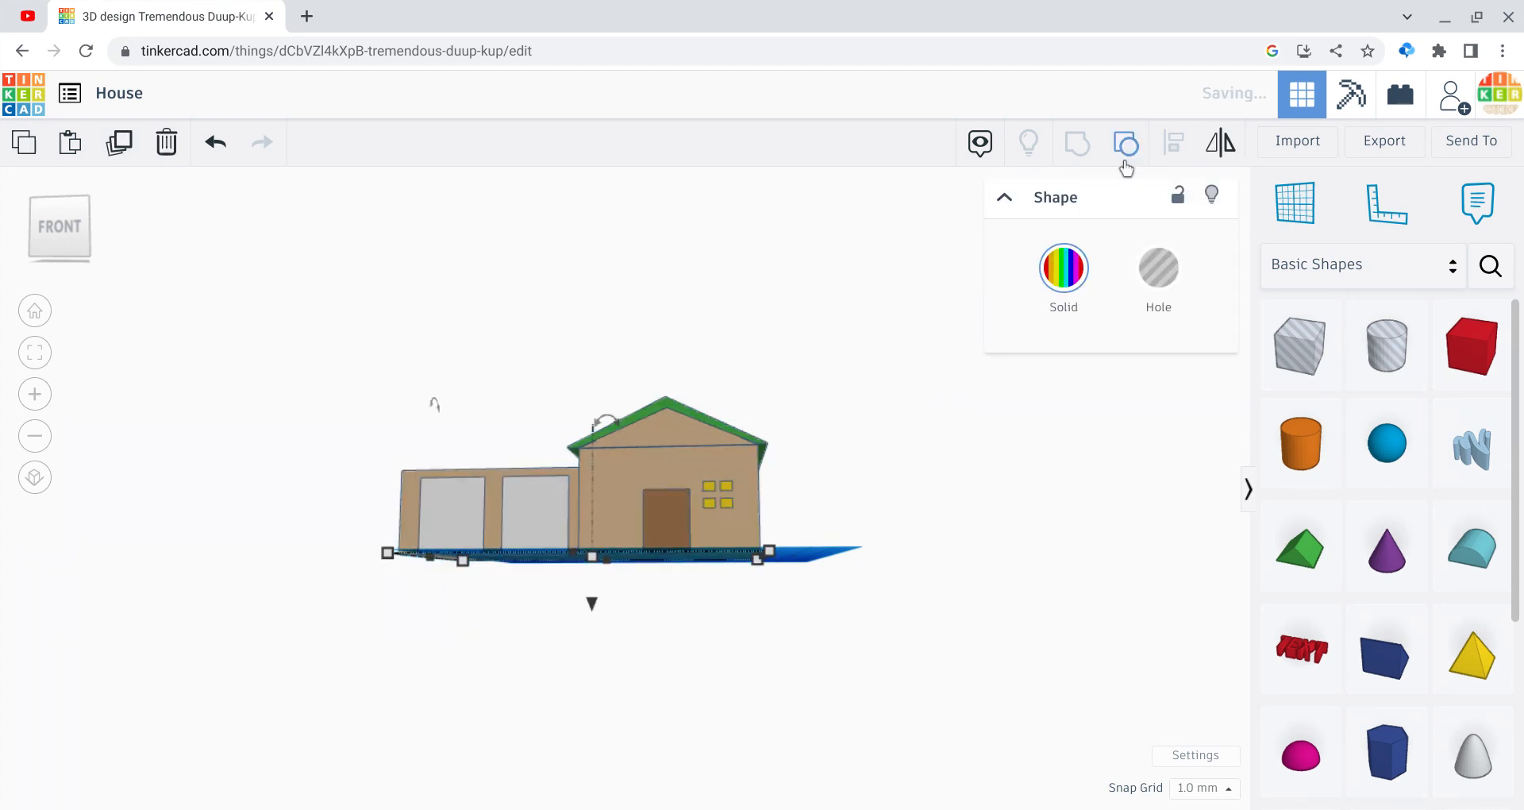
{"action": "left_click", "coordinate": [981, 473]}
{"action": "left_click", "coordinate": [730, 449]}
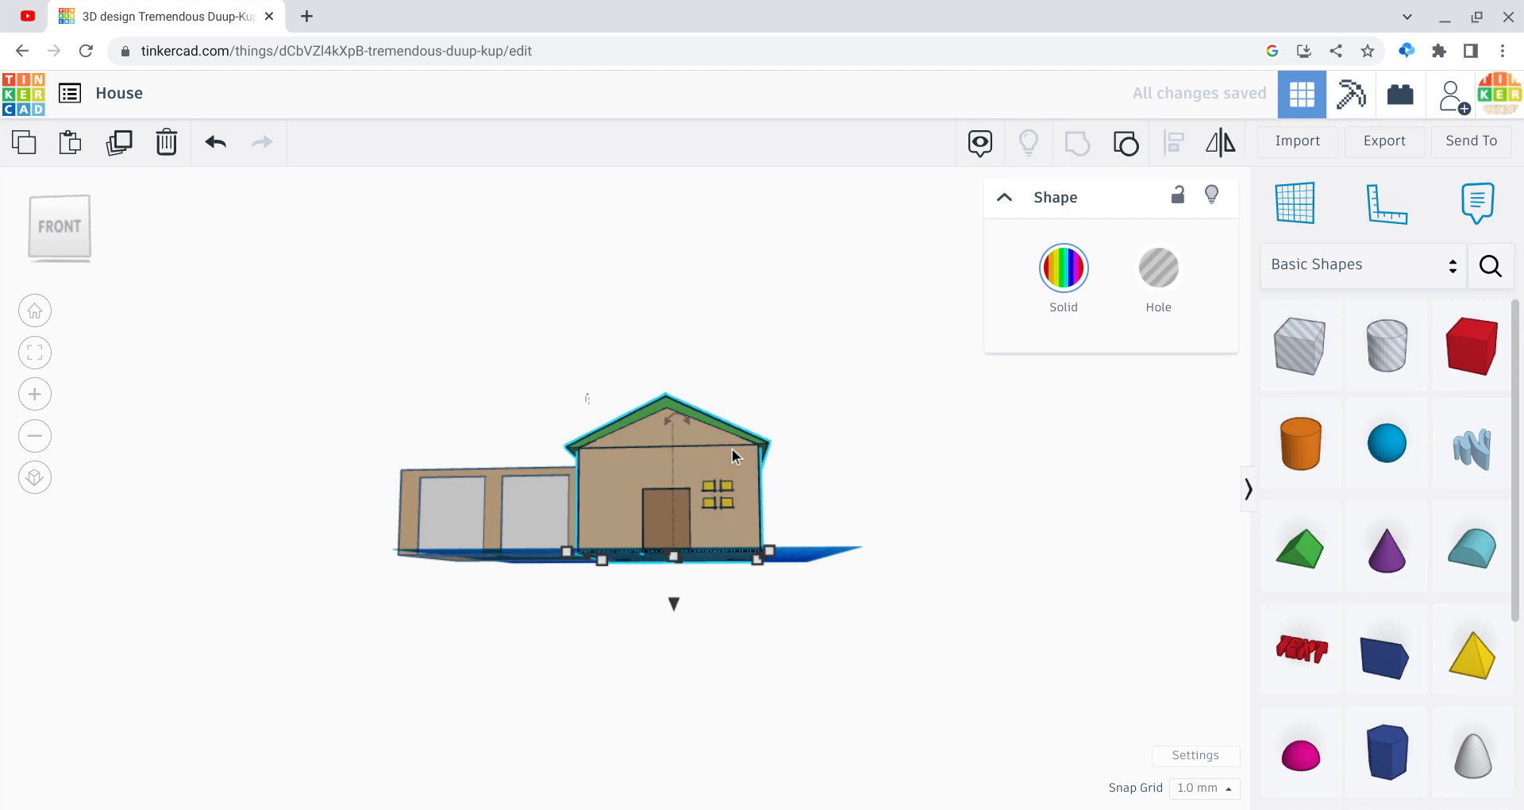
{"action": "left_click", "coordinate": [1126, 160]}
{"action": "left_click", "coordinate": [867, 604]}
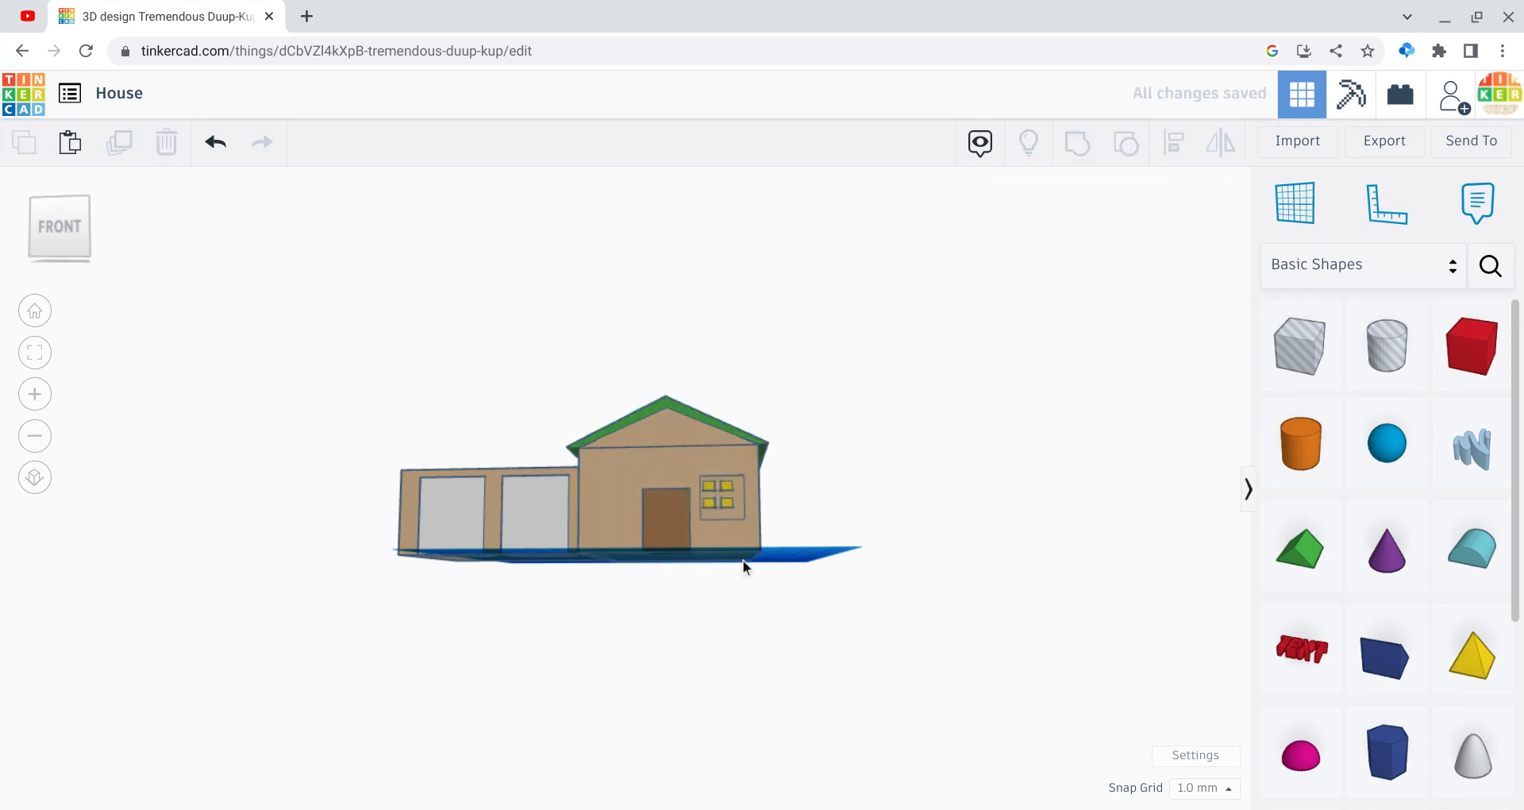
Step: Select the house body and move it back and left, away from the yellow window block
{"action": "left_click", "coordinate": [718, 498]}
{"action": "left_click", "coordinate": [896, 527]}
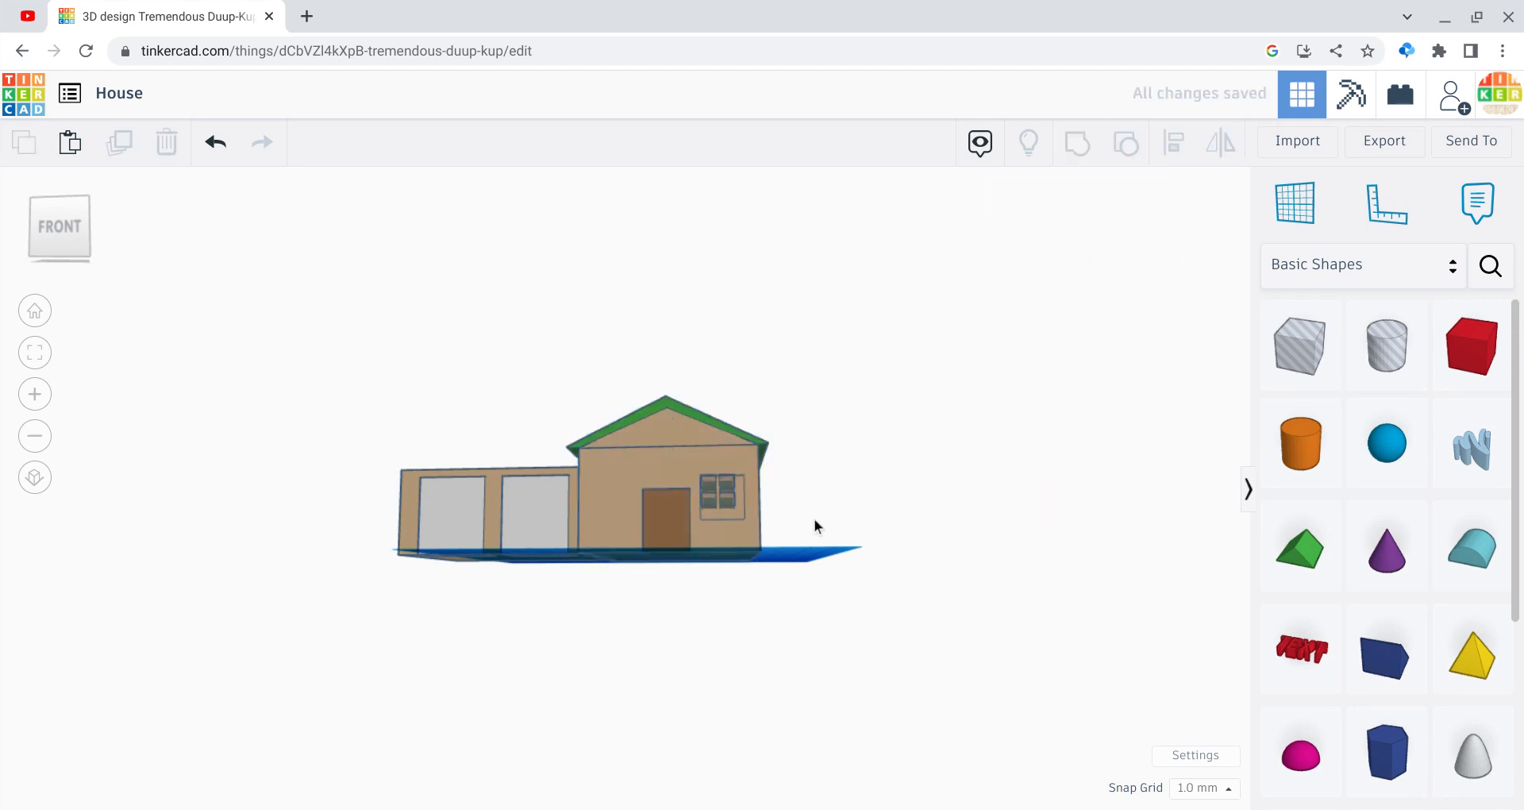
{"action": "left_click", "coordinate": [708, 502]}
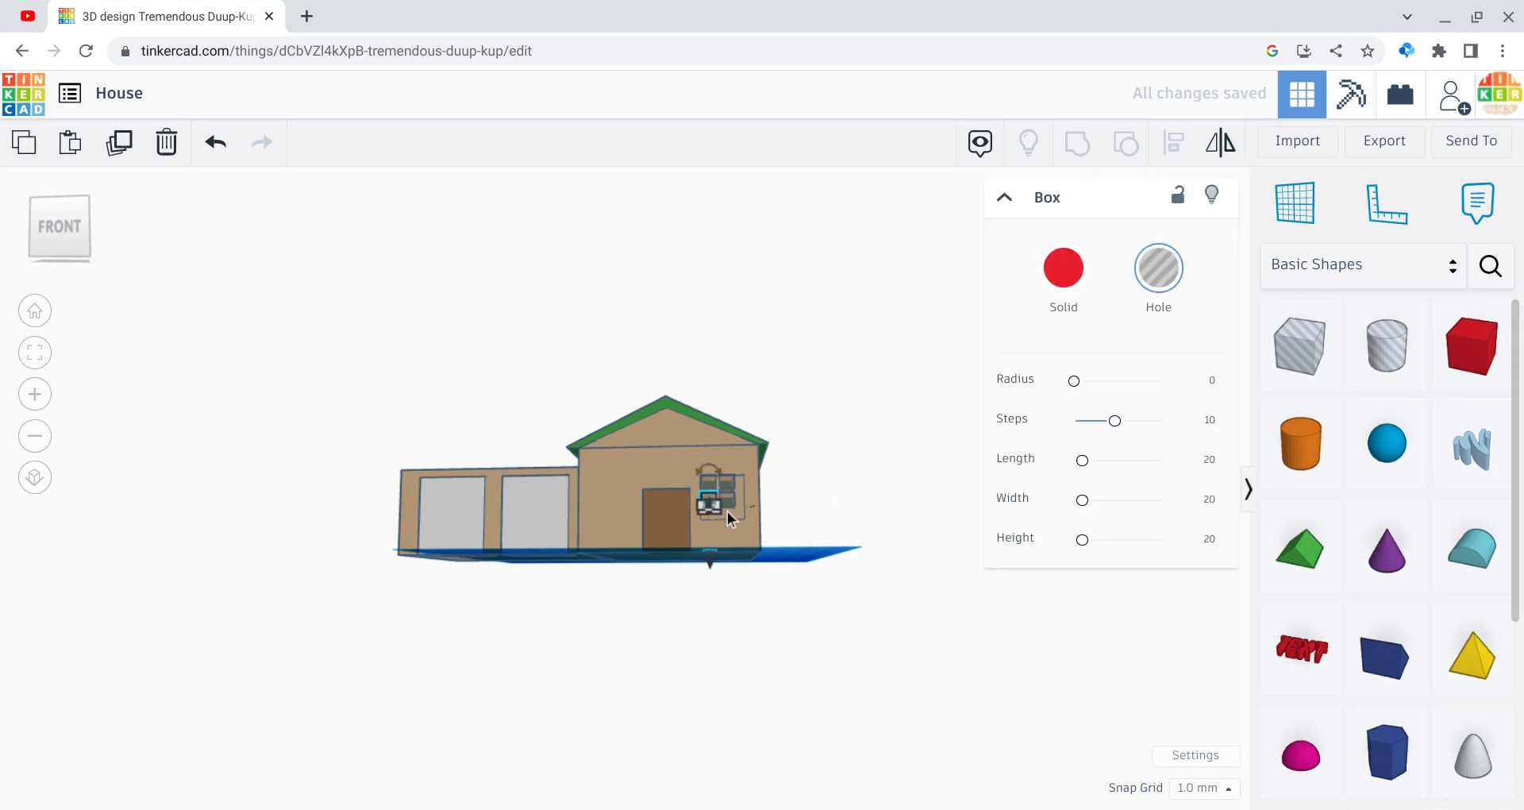
{"action": "left_click", "coordinate": [731, 513]}
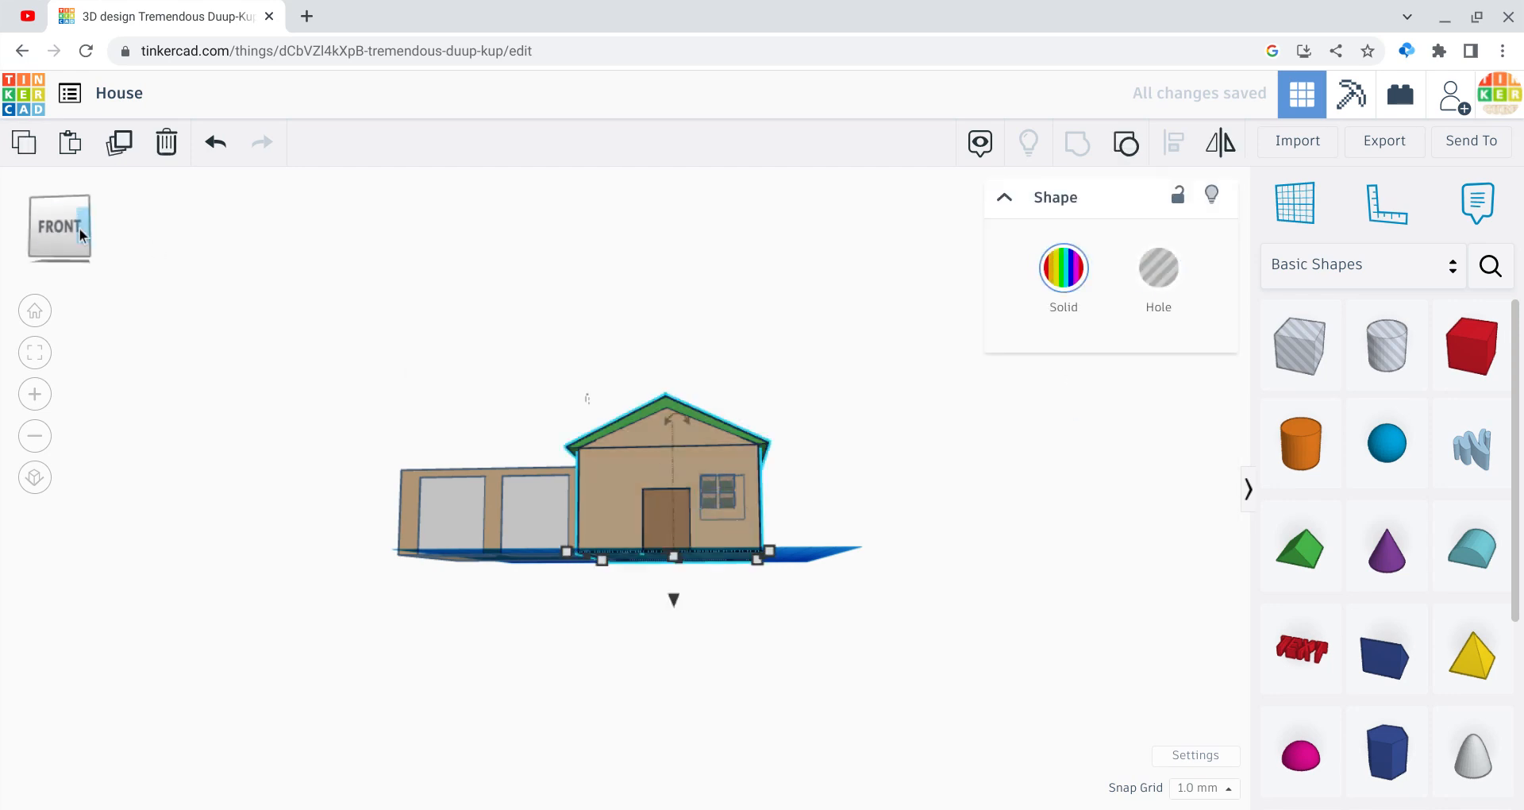
{"action": "left_click_drag", "start_coordinate": [79, 227], "coordinate": [84, 241]}
{"action": "left_click_drag", "start_coordinate": [632, 570], "coordinate": [616, 512]}
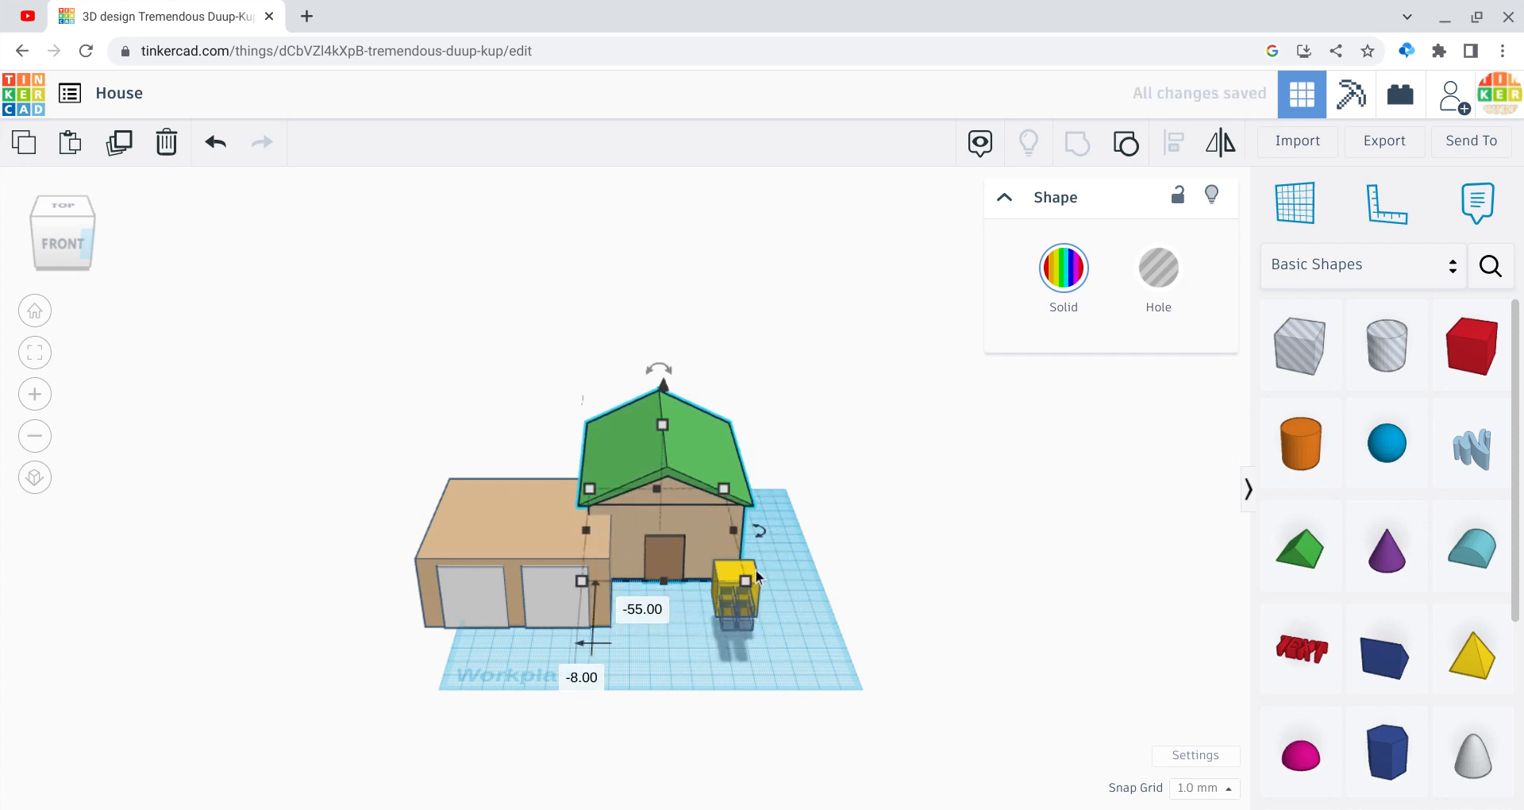
Step: Move the yellow block off the workplane and drag the house back over the window cutouts
{"action": "left_click_drag", "start_coordinate": [755, 577], "coordinate": [1002, 709]}
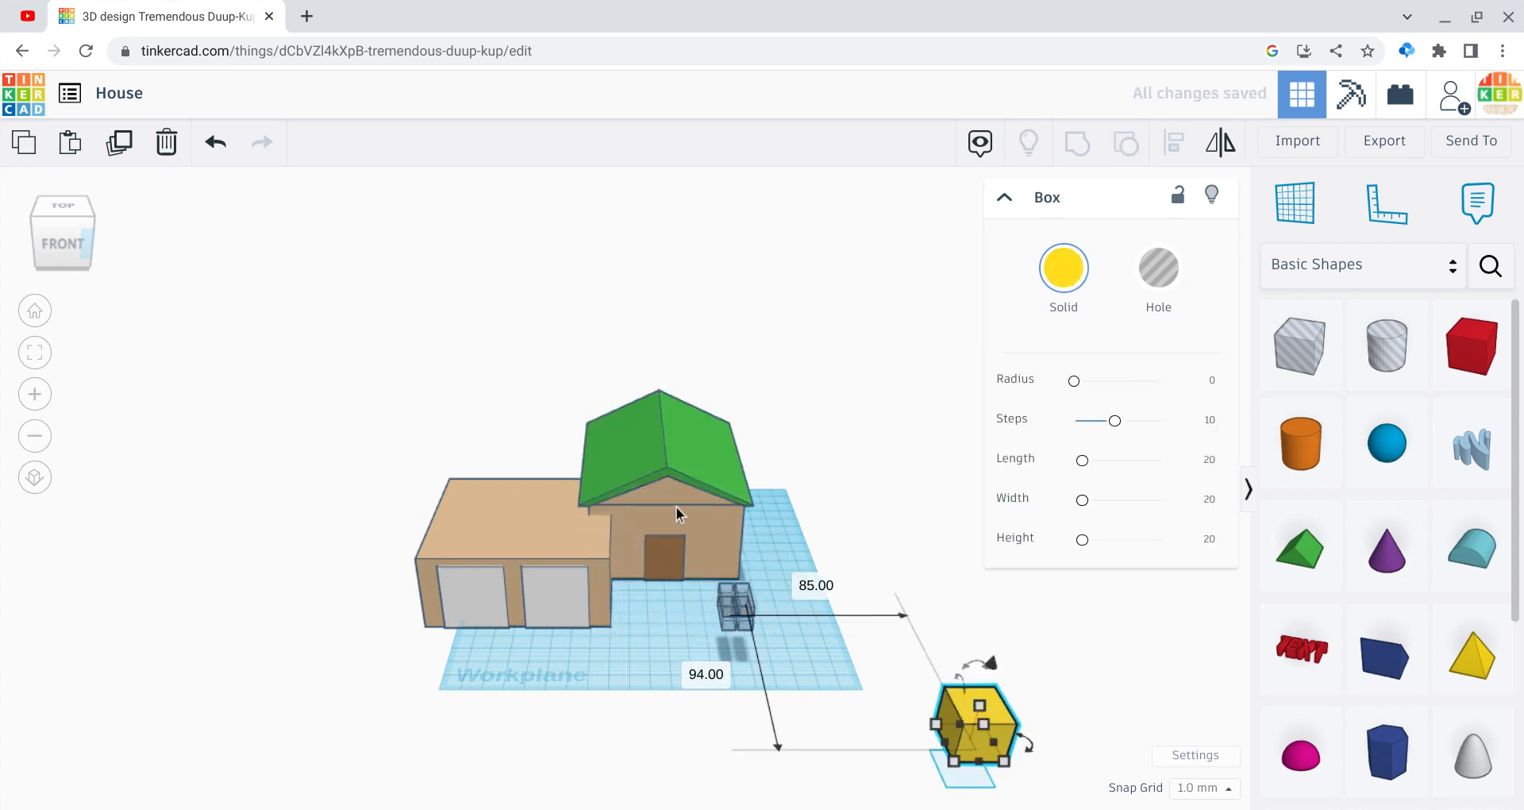
{"action": "left_click_drag", "start_coordinate": [676, 507], "coordinate": [706, 564]}
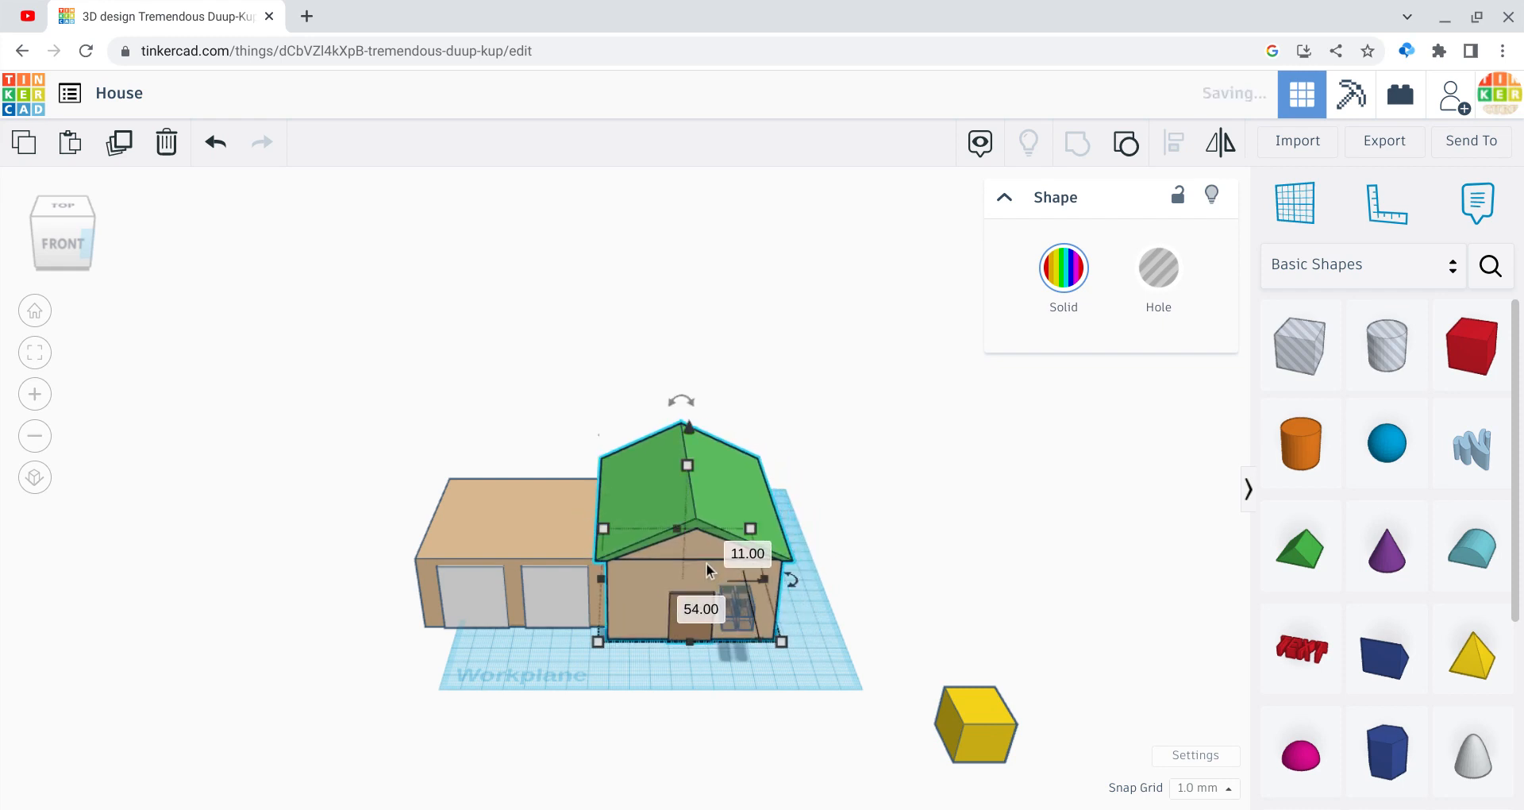
{"action": "left_click", "coordinate": [776, 683]}
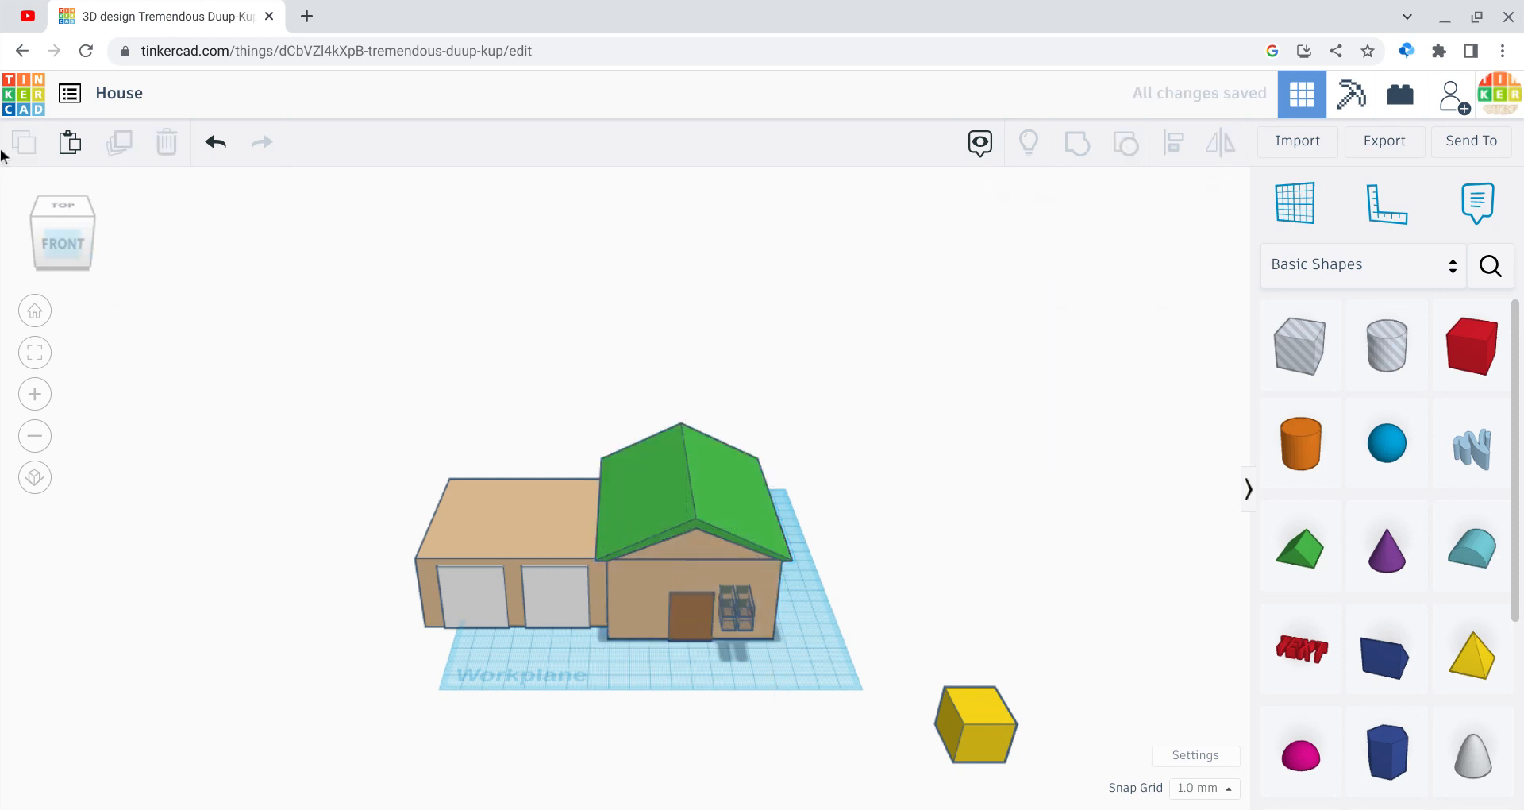
Step: Nudge the window cutout set into place to the left of the front door
{"action": "left_click", "coordinate": [81, 240]}
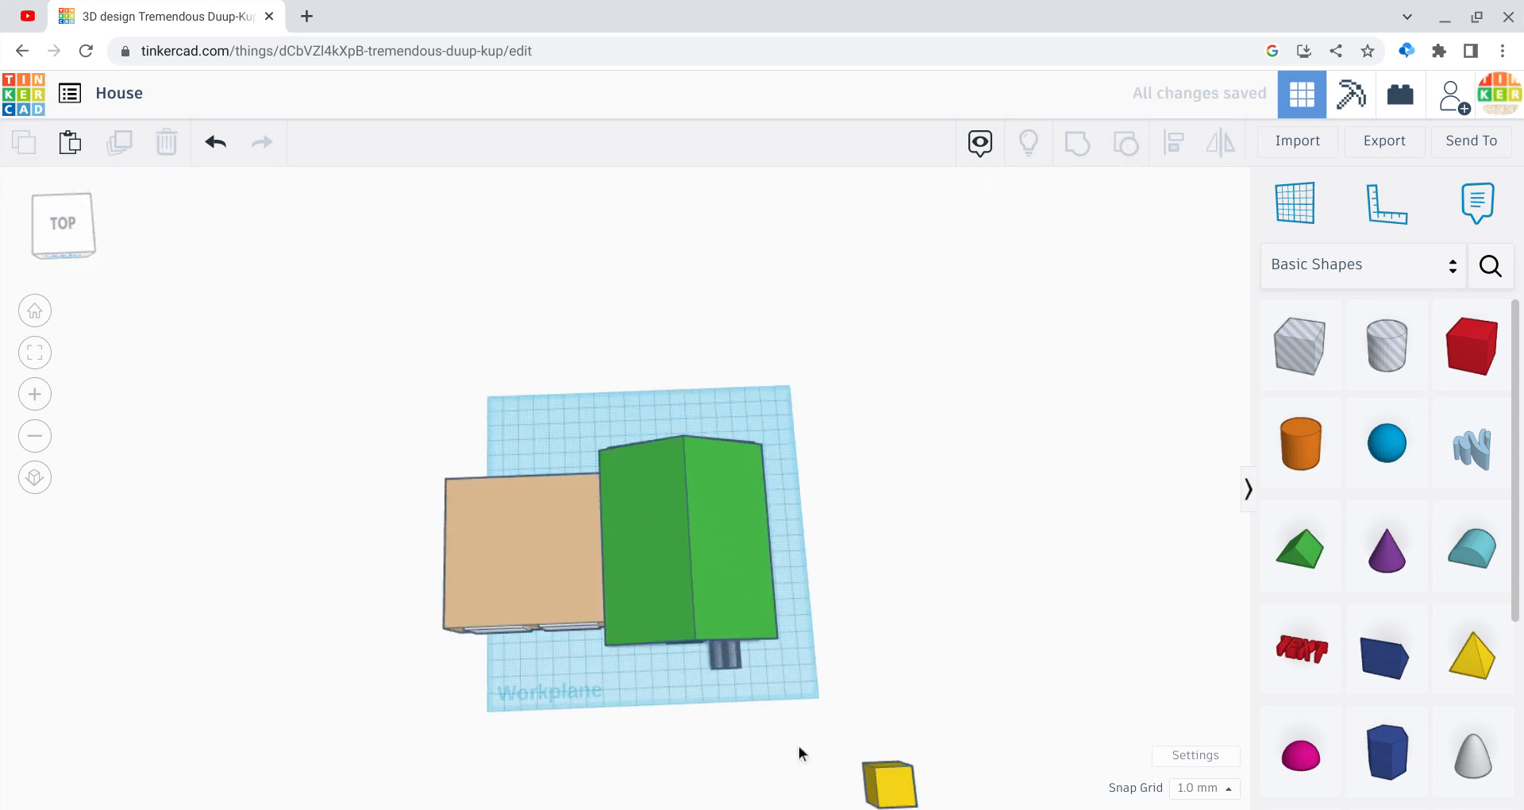
{"action": "left_click", "coordinate": [705, 663]}
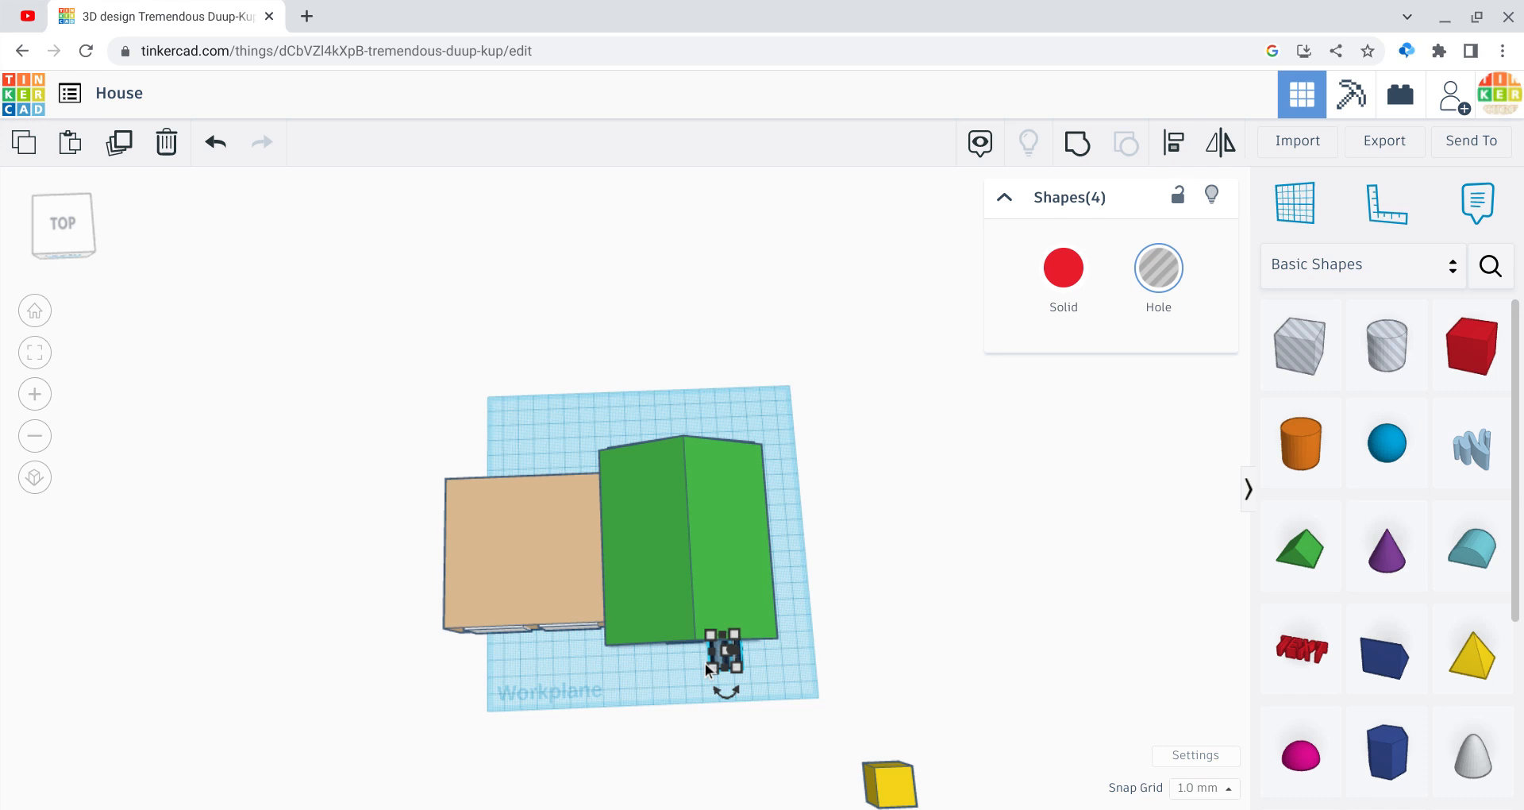
{"action": "key", "text": "Right"}
{"action": "key", "text": "Right"}
{"action": "key", "text": "Right"}
{"action": "key", "text": "Right"}
{"action": "key", "text": "Right"}
{"action": "key", "text": "Right"}
{"action": "key", "text": "Right"}
{"action": "key", "text": "Right"}
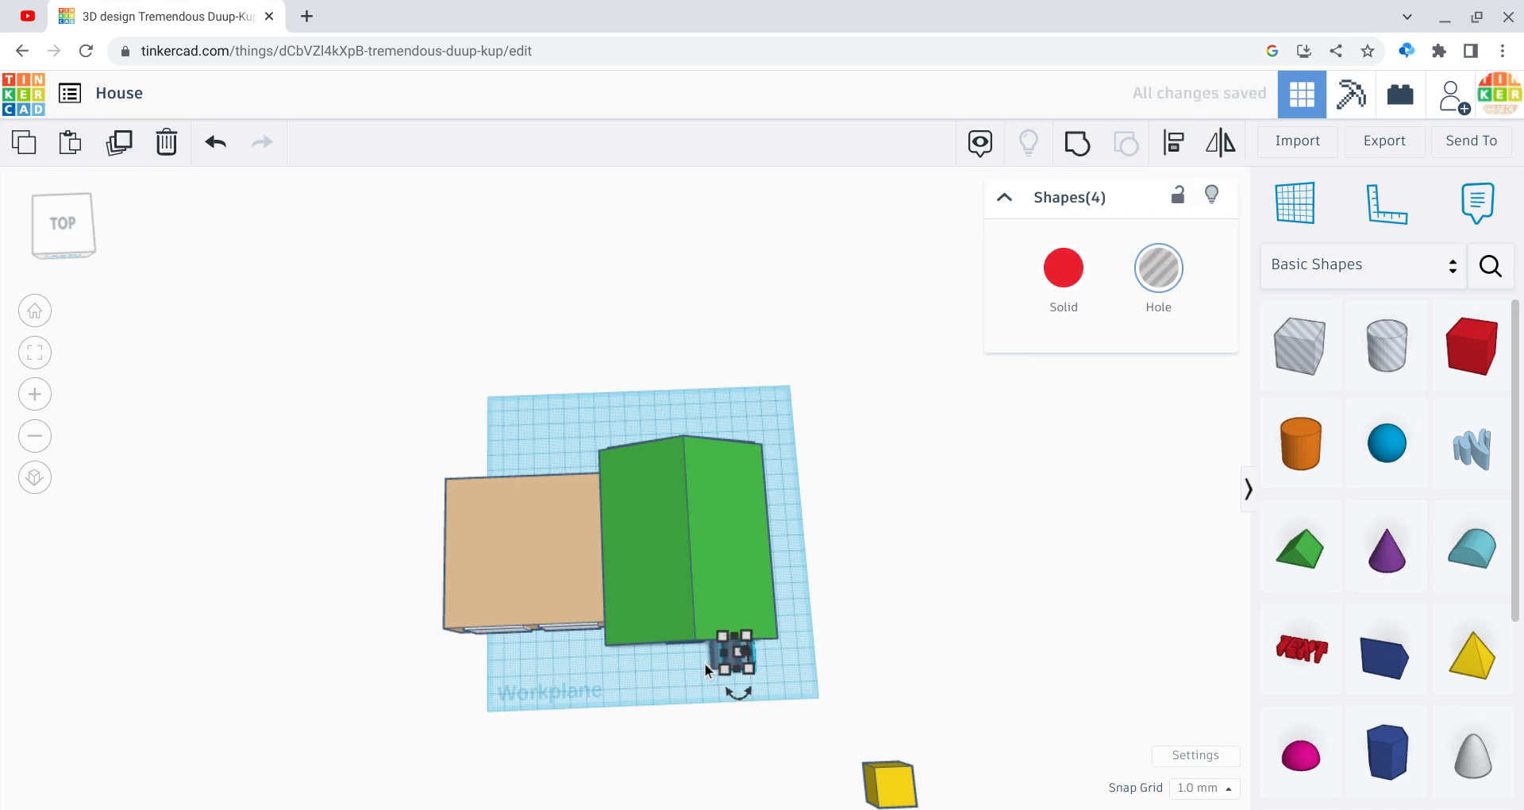
{"action": "key", "text": "Left"}
{"action": "key", "text": "Left"}
{"action": "key", "text": "Left"}
{"action": "key", "text": "Left"}
{"action": "key", "text": "Left"}
{"action": "key", "text": "Left"}
{"action": "key", "text": "Left"}
{"action": "key", "text": "Left"}
{"action": "key", "text": "Left"}
{"action": "key", "text": "Left"}
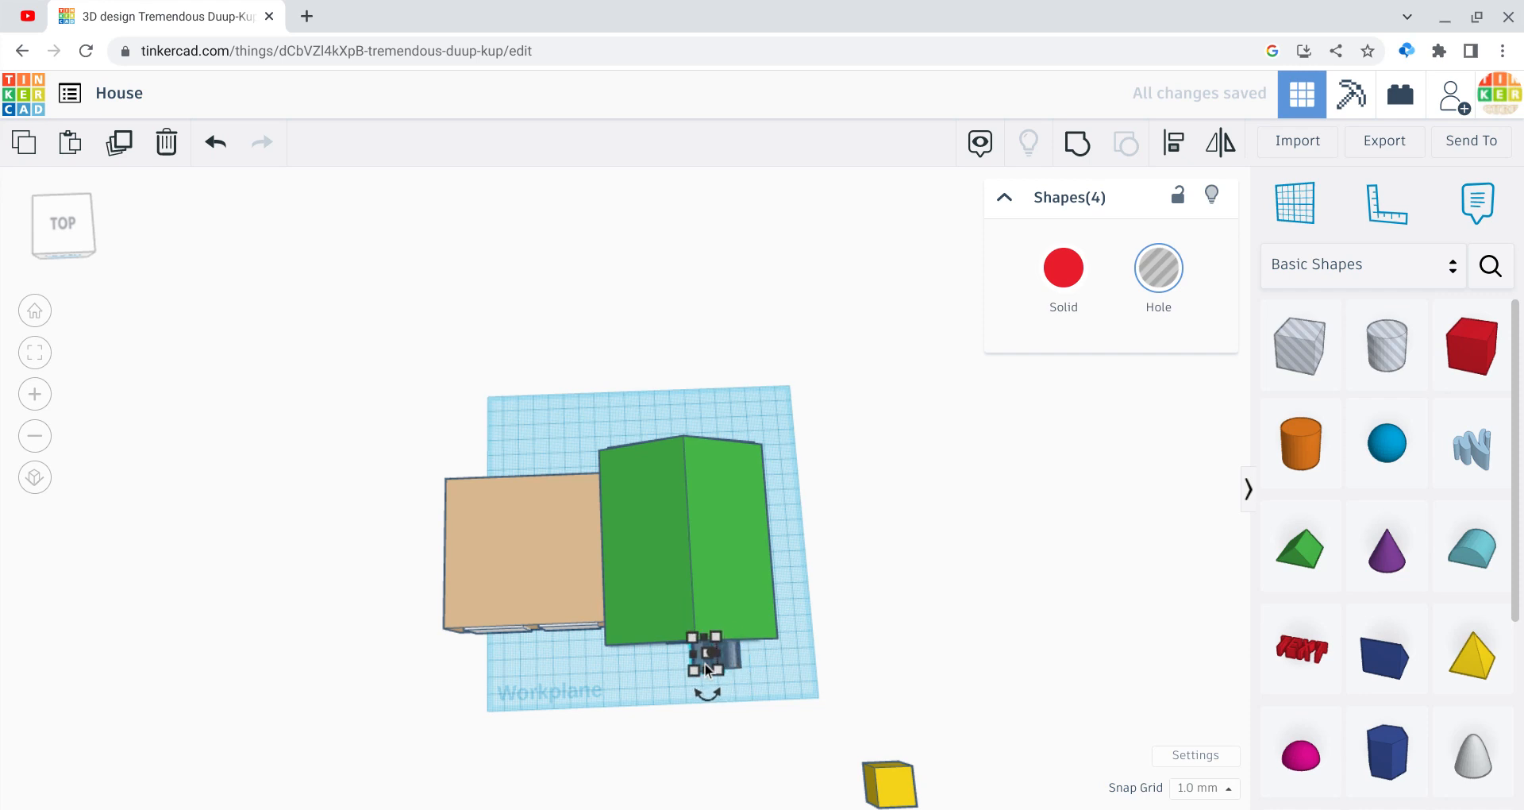
{"action": "key", "text": "Left"}
{"action": "key", "text": "Left"}
{"action": "key", "text": "Left"}
{"action": "key", "text": "Left"}
{"action": "key", "text": "Left"}
{"action": "key", "text": "Left"}
{"action": "key", "text": "Left"}
{"action": "key", "text": "Left"}
{"action": "key", "text": "Left"}
{"action": "key", "text": "Left"}
{"action": "key", "text": "Left"}
{"action": "key", "text": "Left"}
{"action": "key", "text": "Left"}
{"action": "key", "text": "Left"}
{"action": "key", "text": "Left"}
{"action": "key", "text": "Left"}
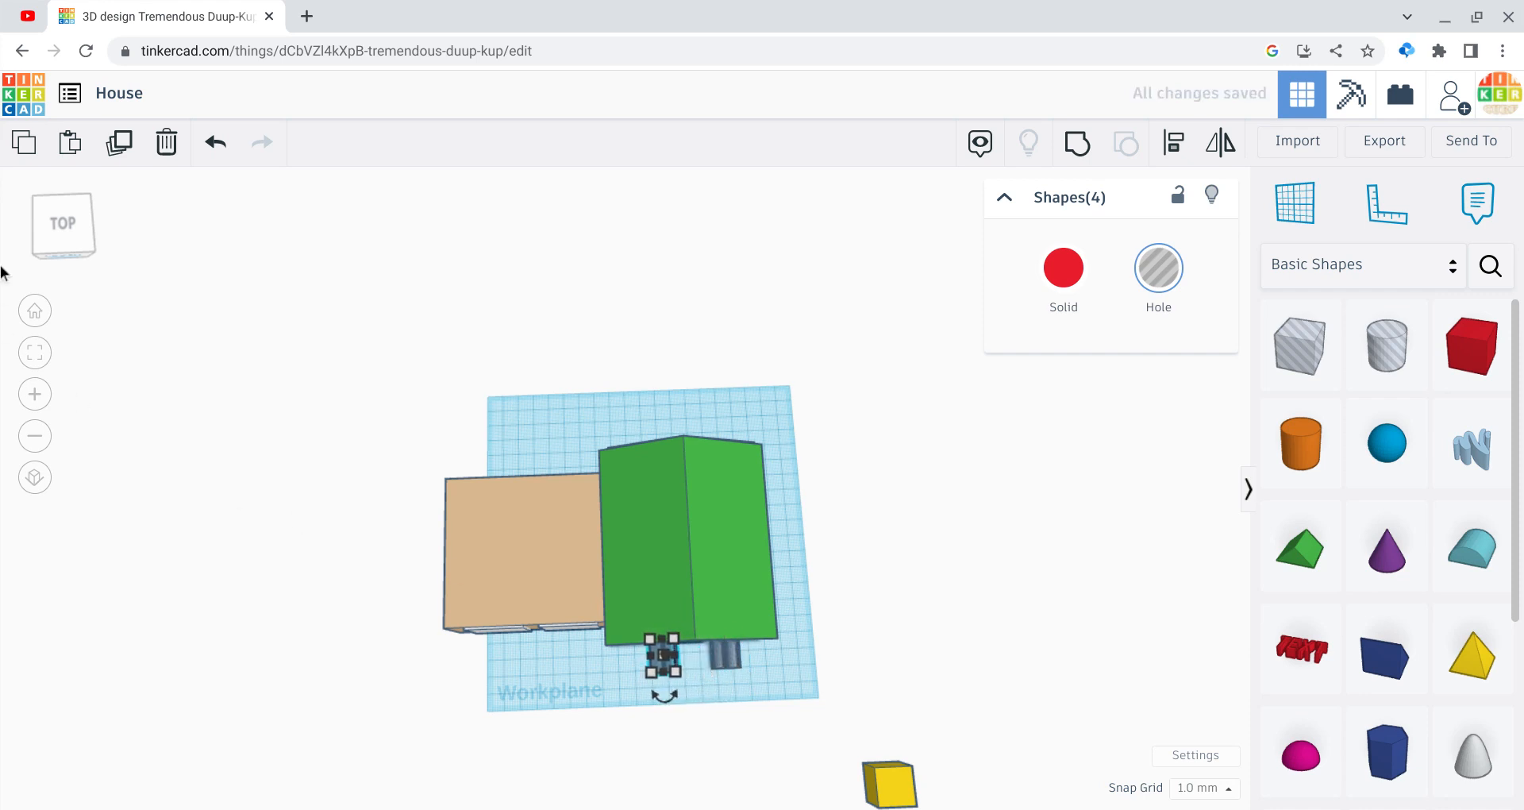
{"action": "left_click", "coordinate": [57, 252]}
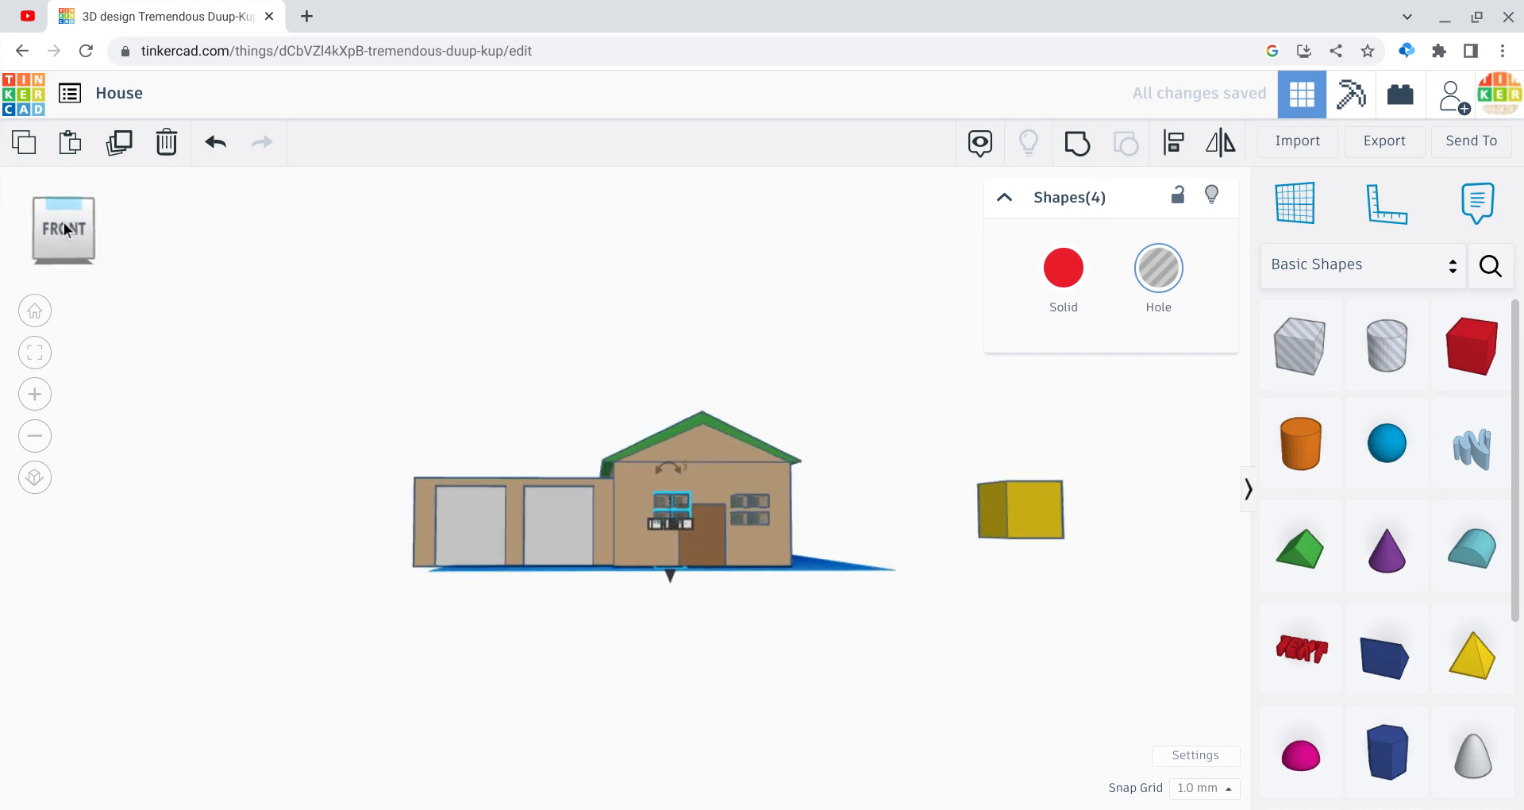
{"action": "key", "text": "Left"}
{"action": "key", "text": "Left"}
{"action": "key", "text": "Left"}
{"action": "key", "text": "Left"}
{"action": "key", "text": "Left"}
{"action": "key", "text": "Left"}
{"action": "key", "text": "Left"}
{"action": "key", "text": "Left"}
{"action": "key", "text": "Left"}
{"action": "key", "text": "Left"}
{"action": "key", "text": "Left"}
{"action": "key", "text": "Left"}
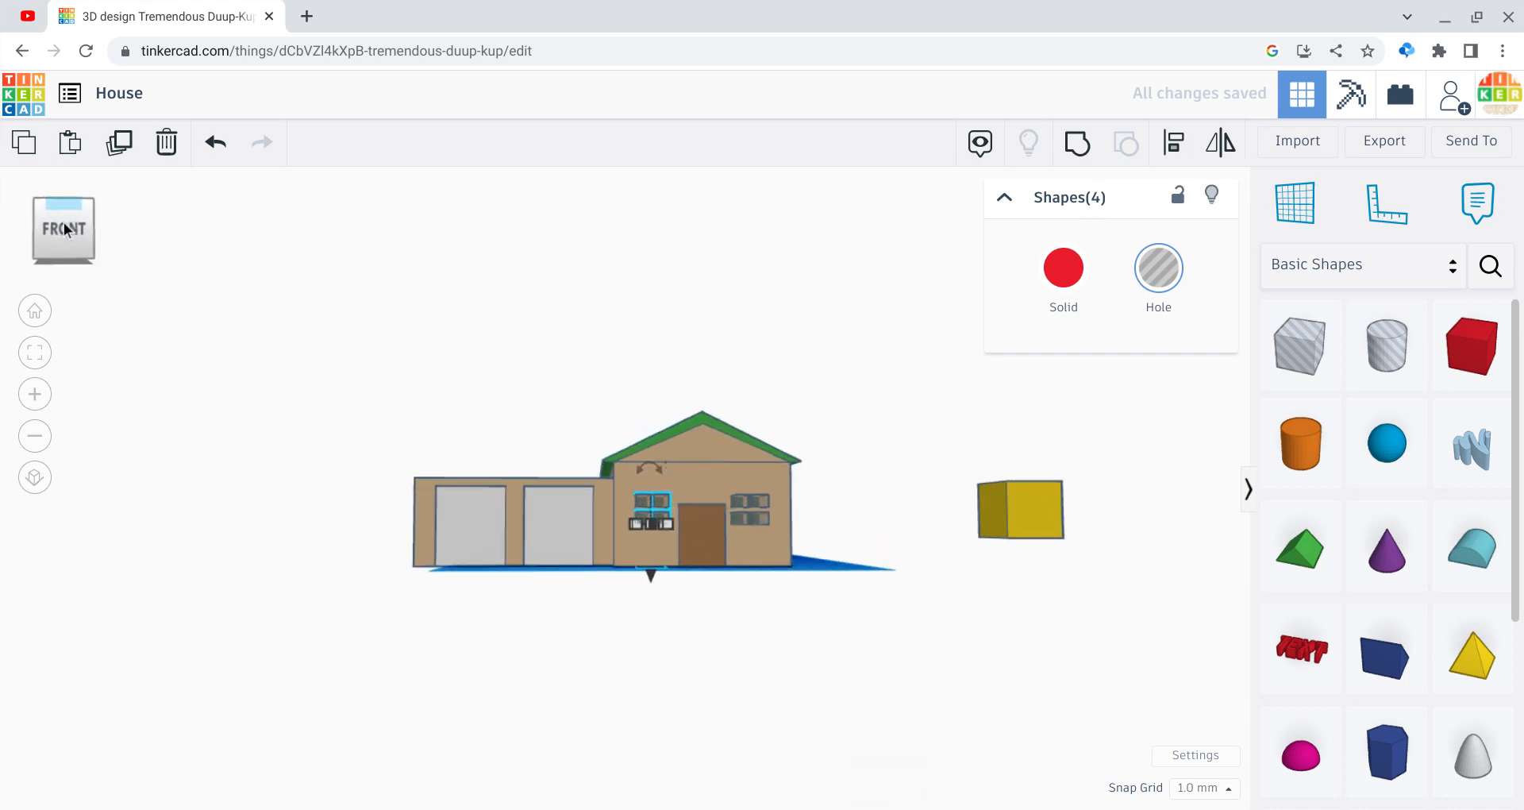
{"action": "left_click", "coordinate": [551, 575]}
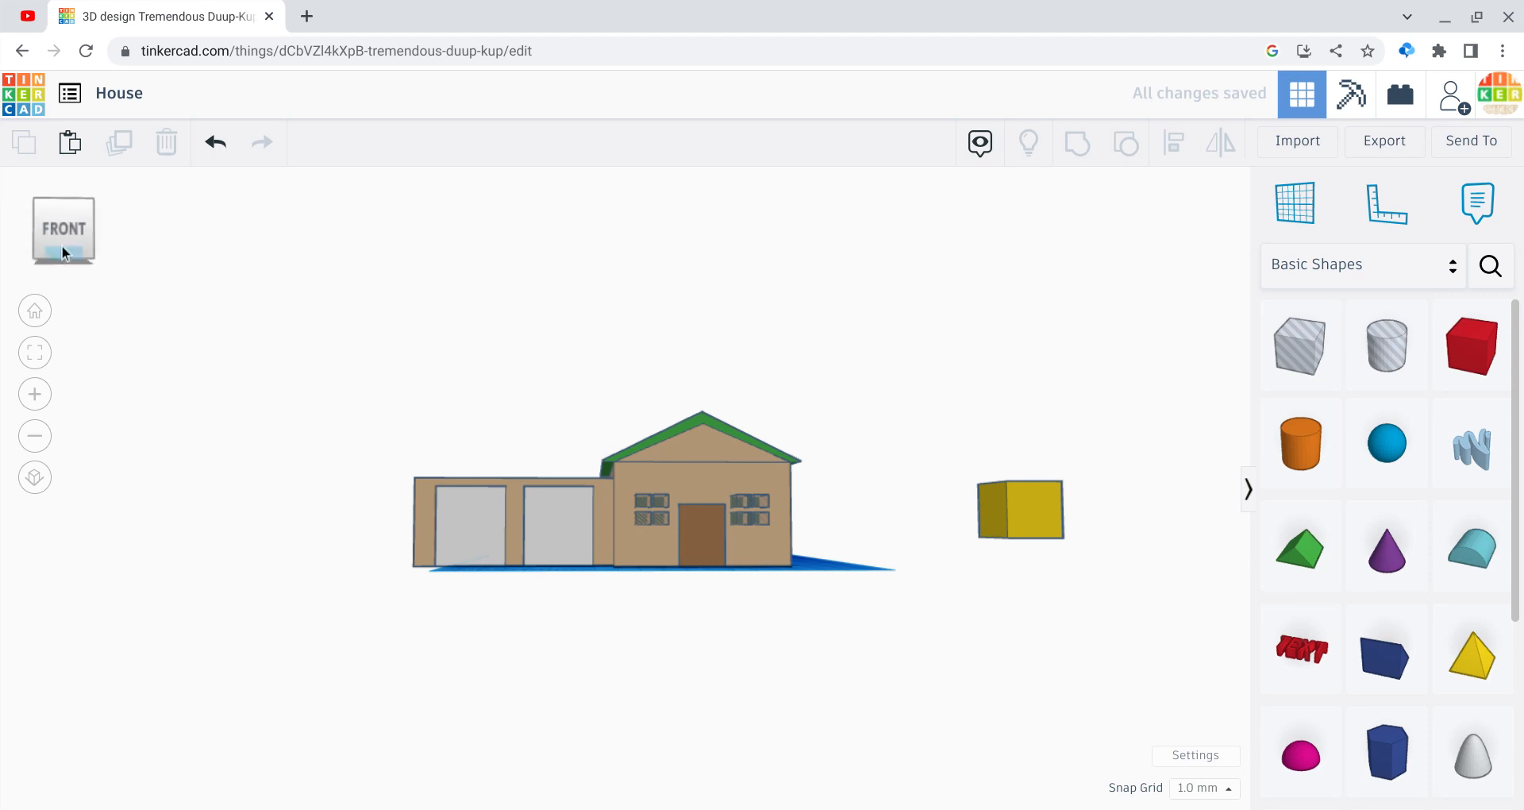
Step: Check the right-hand window cutout from a raised front view
{"action": "left_click", "coordinate": [751, 559]}
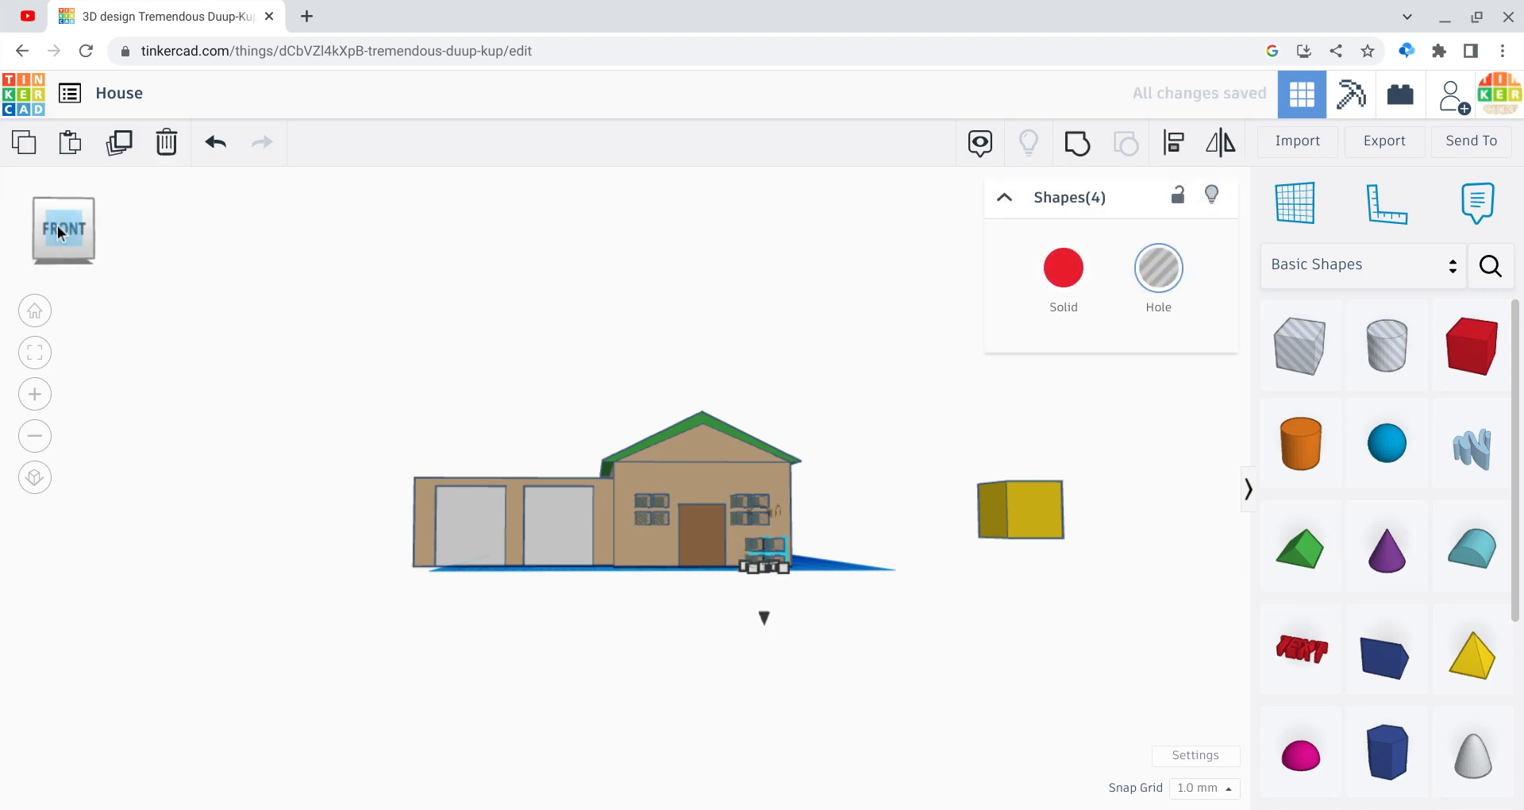
{"action": "left_click_drag", "start_coordinate": [57, 226], "coordinate": [57, 236]}
{"action": "left_click", "coordinate": [579, 778]}
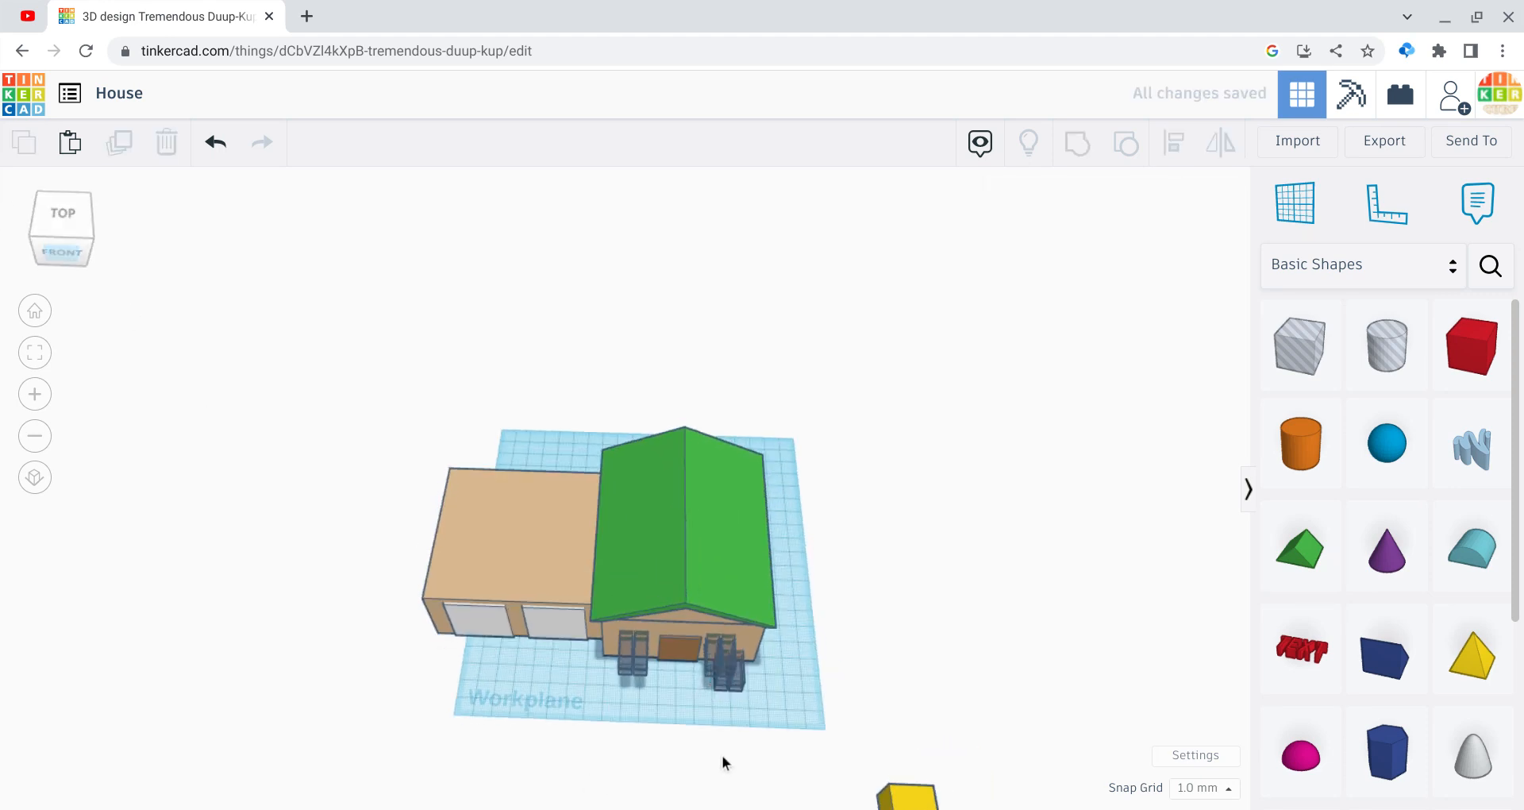
{"action": "left_click", "coordinate": [714, 689]}
{"action": "left_click", "coordinate": [783, 691]}
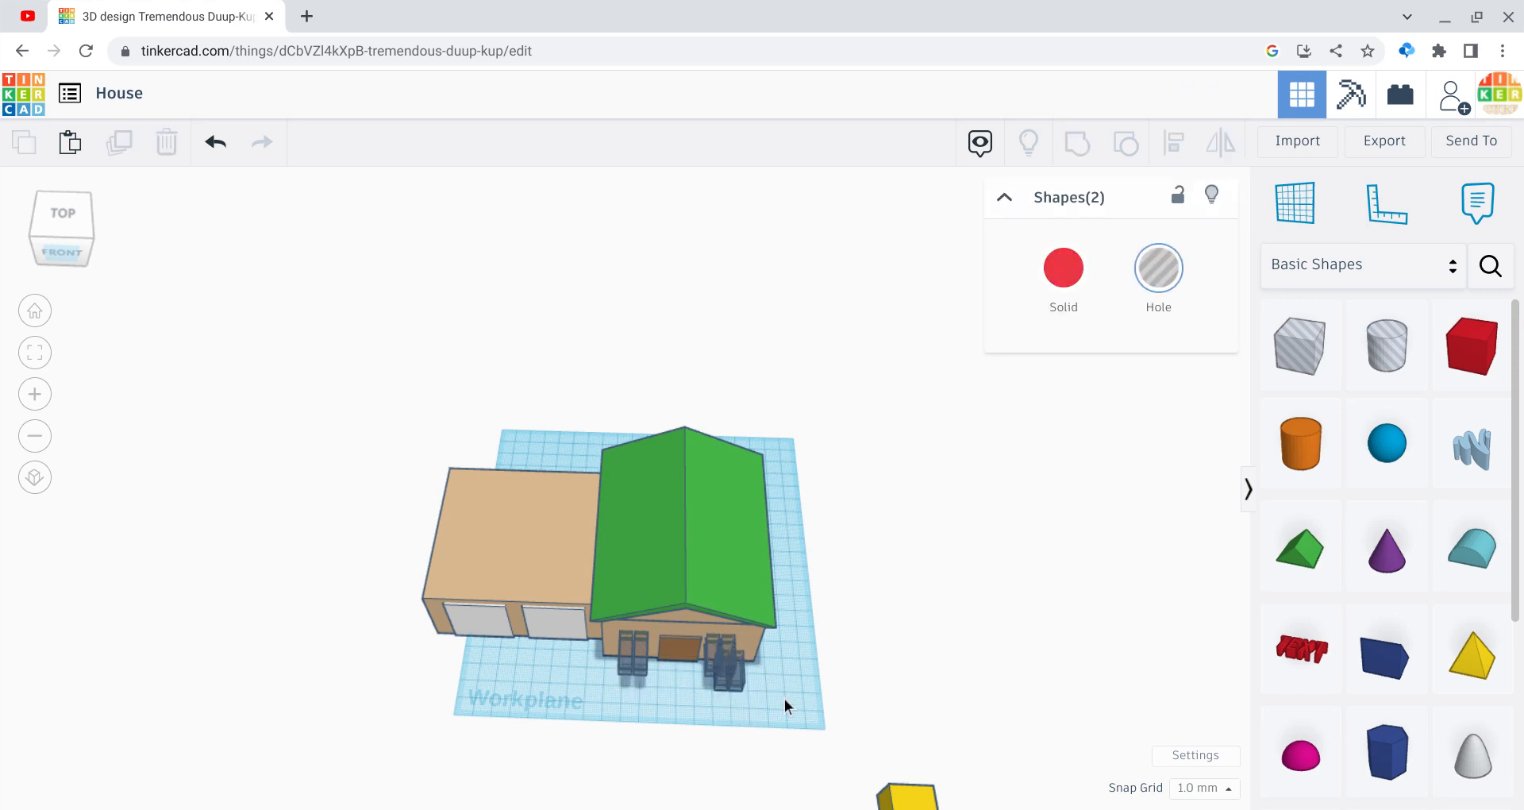
Step: Group the four stair pieces into one red shape from the right view
{"action": "left_click", "coordinate": [51, 227]}
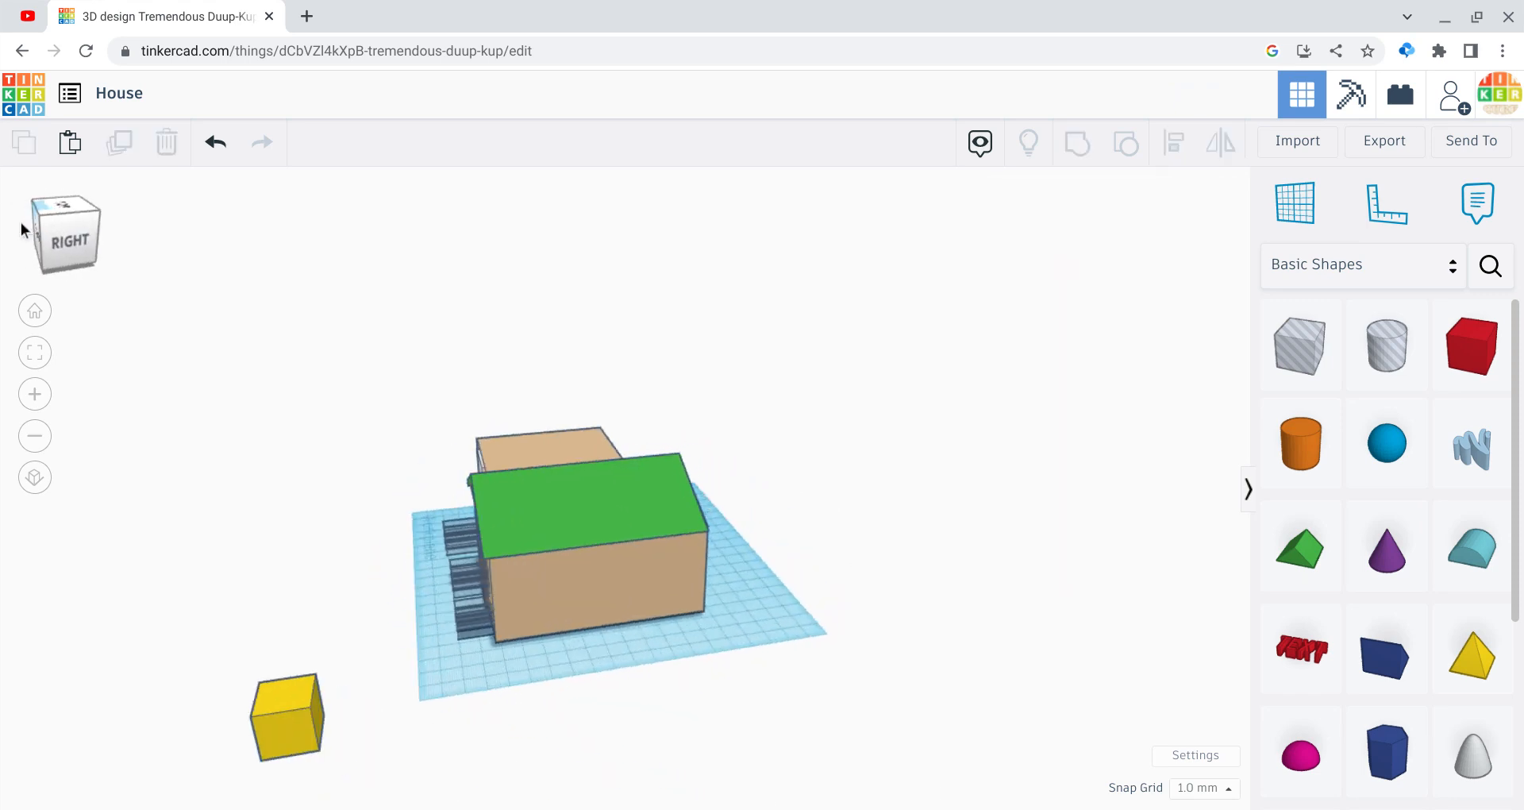
{"action": "left_click_drag", "start_coordinate": [458, 663], "coordinate": [434, 601]}
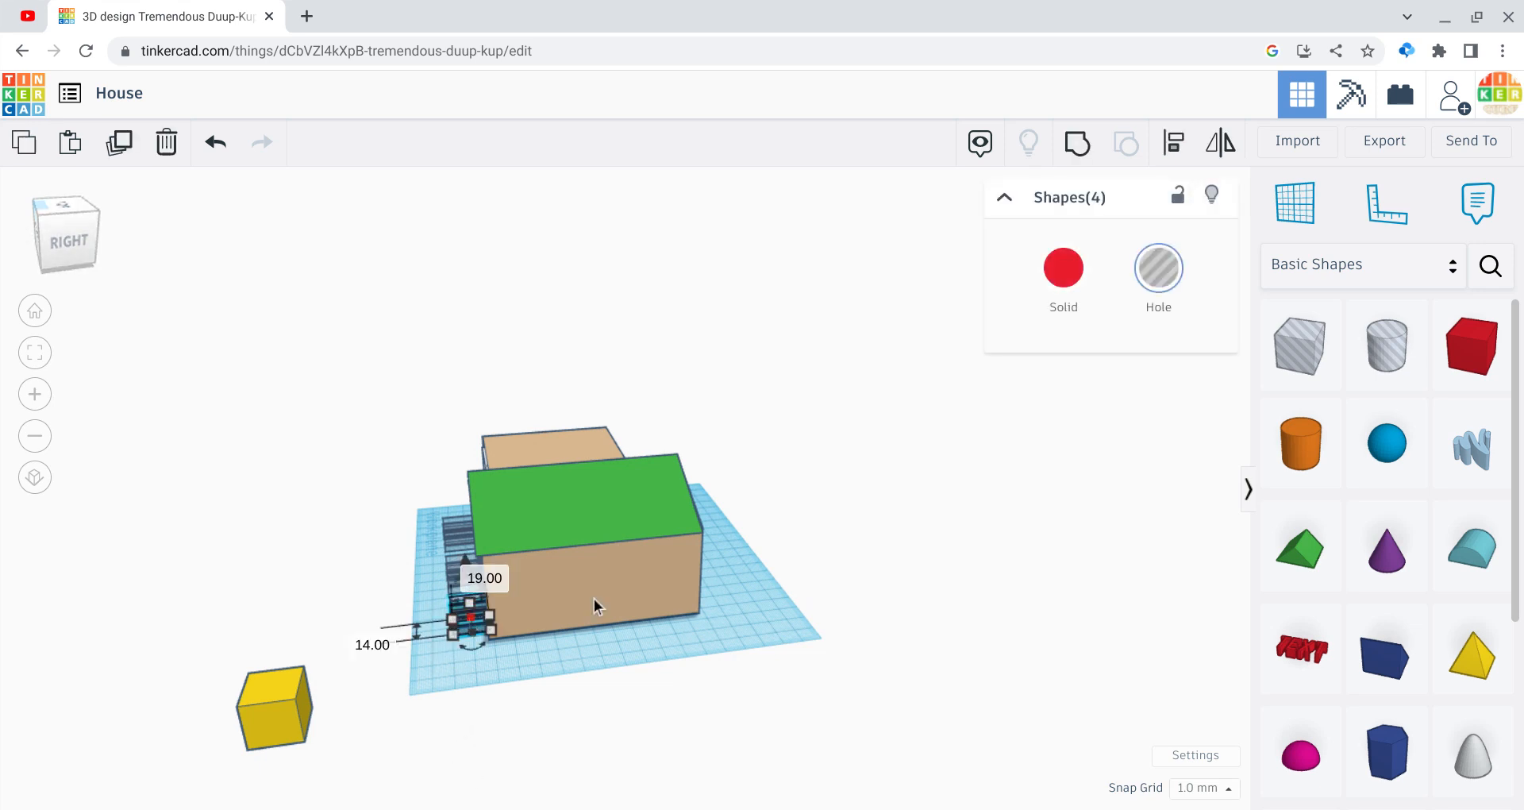
{"action": "left_click", "coordinate": [1068, 151]}
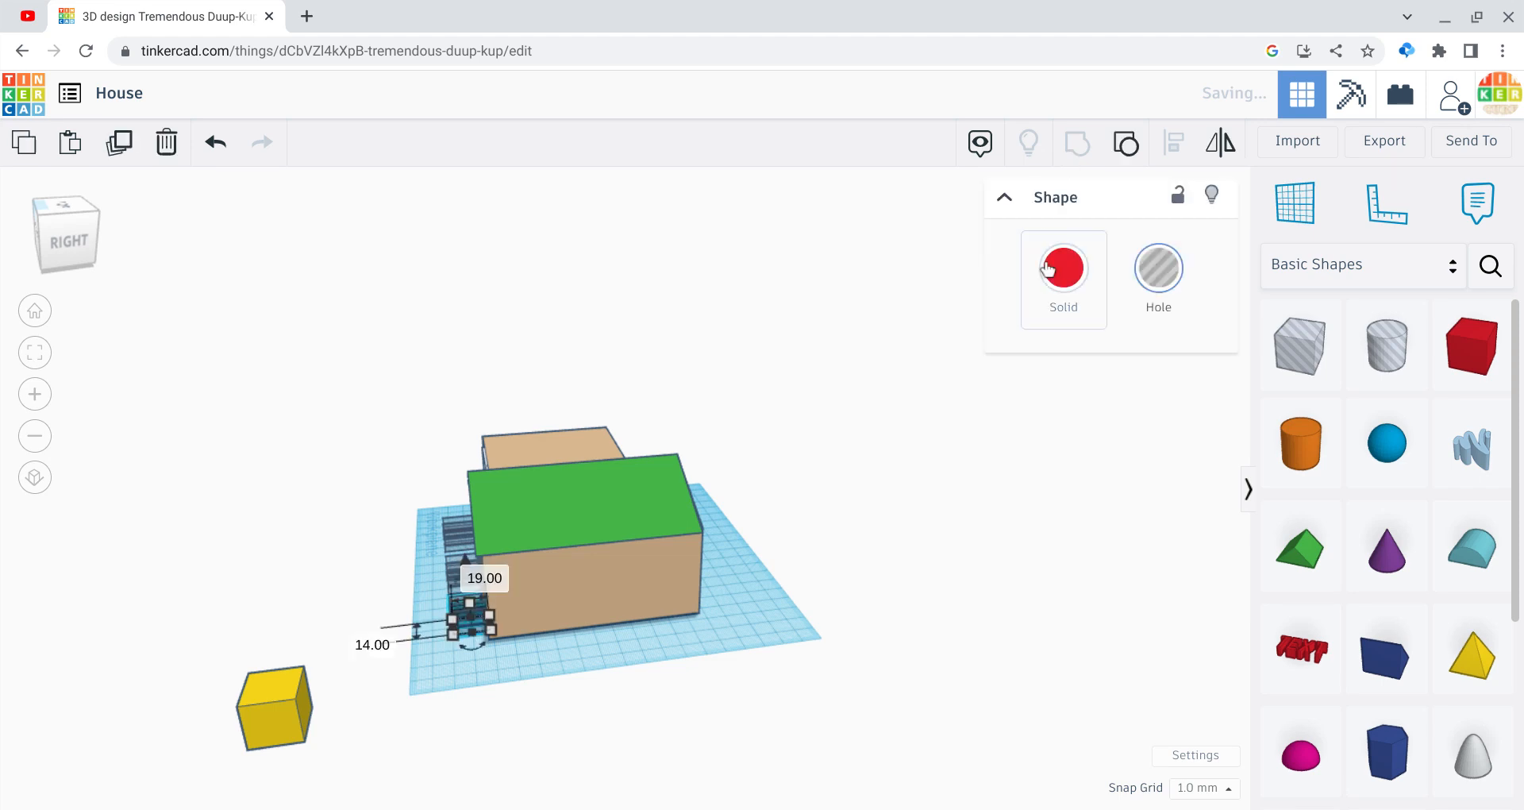
{"action": "left_click", "coordinate": [1063, 274]}
{"action": "left_click", "coordinate": [512, 633]}
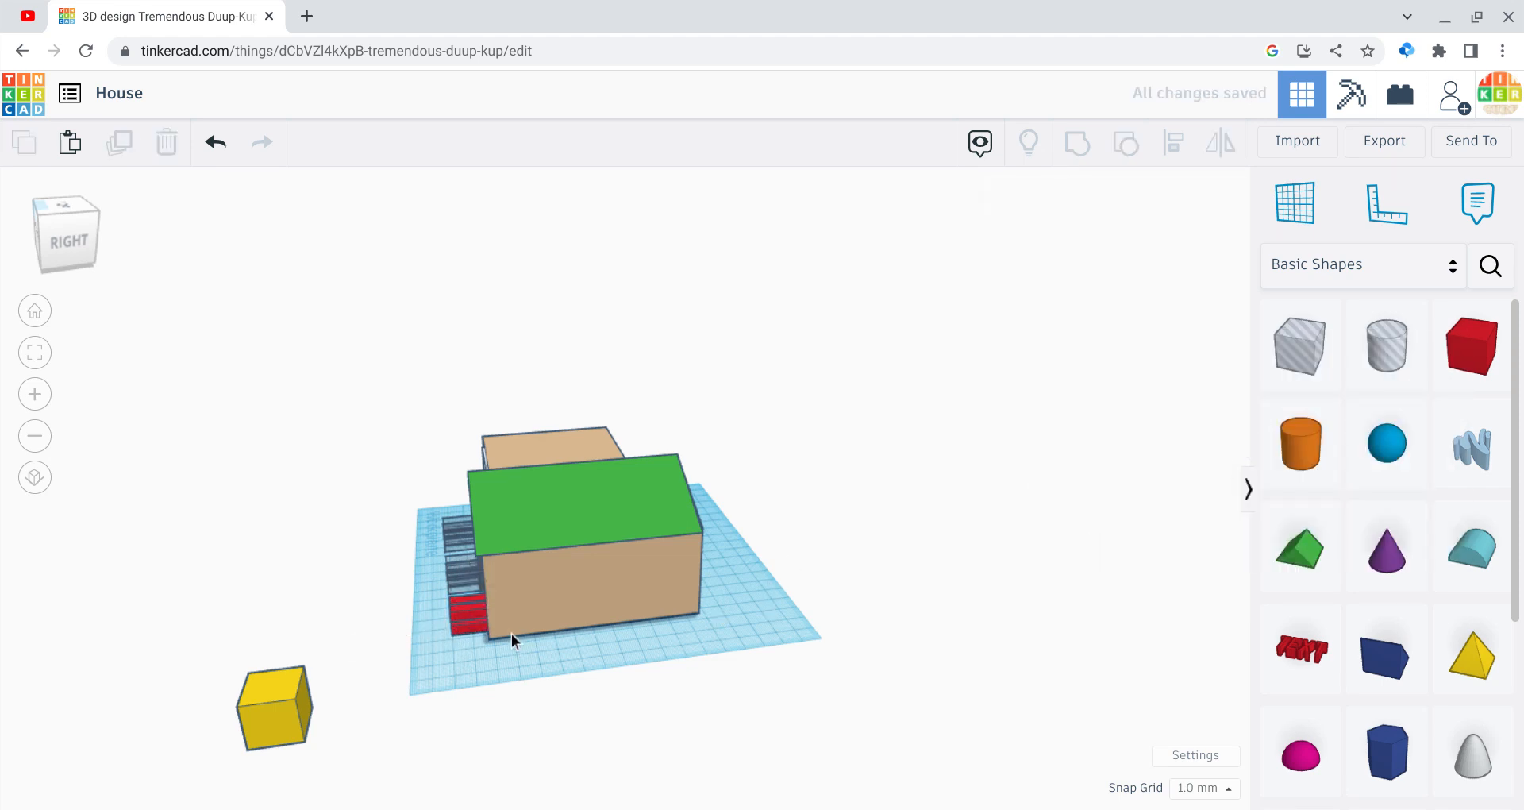
Step: Move the stair group off the workplane beside the yellow box, then select all house parts
{"action": "left_click_drag", "start_coordinate": [467, 617], "coordinate": [232, 595]}
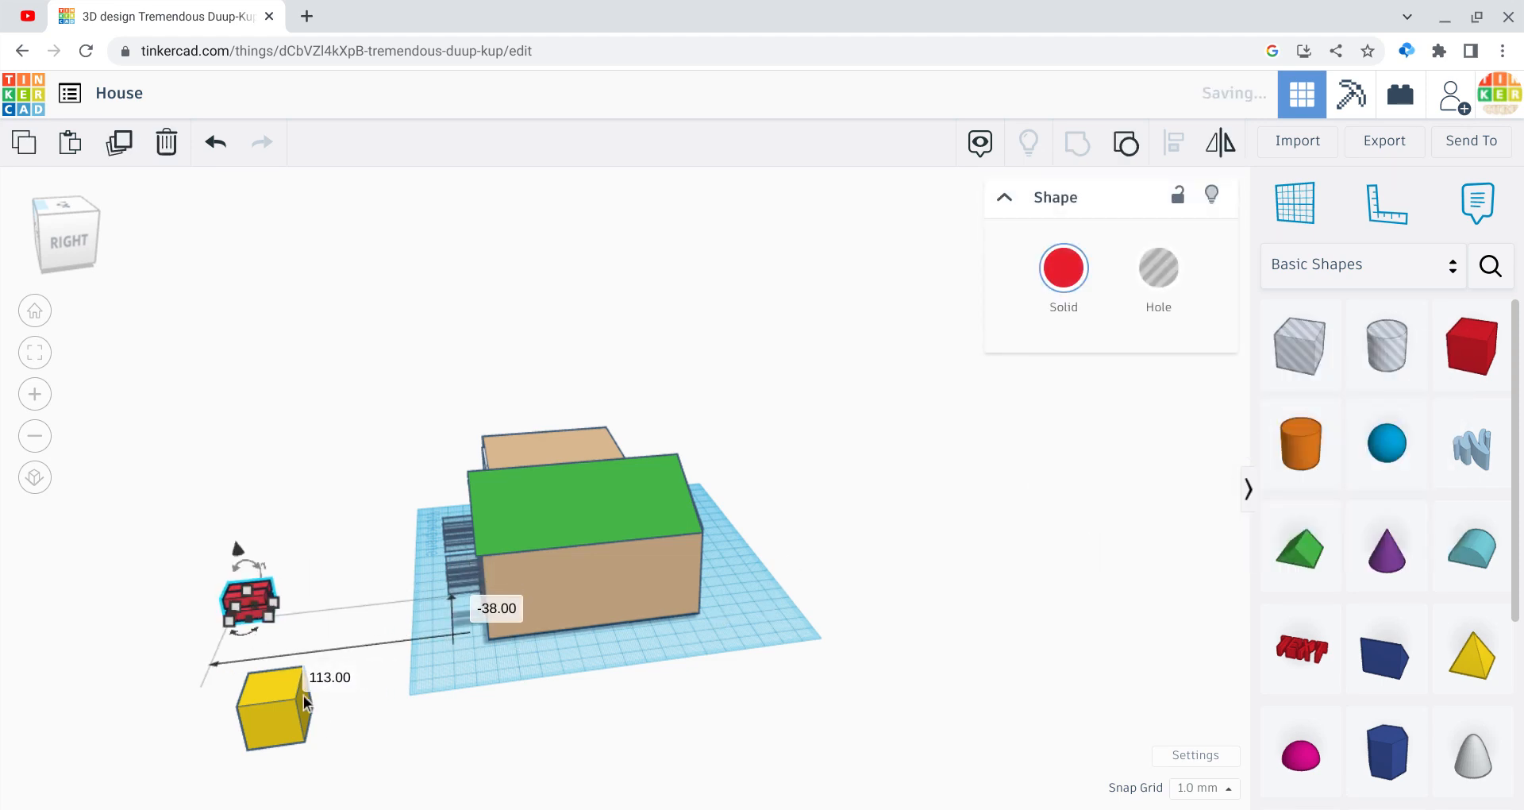
{"action": "left_click", "coordinate": [403, 782]}
{"action": "left_click", "coordinate": [73, 259]}
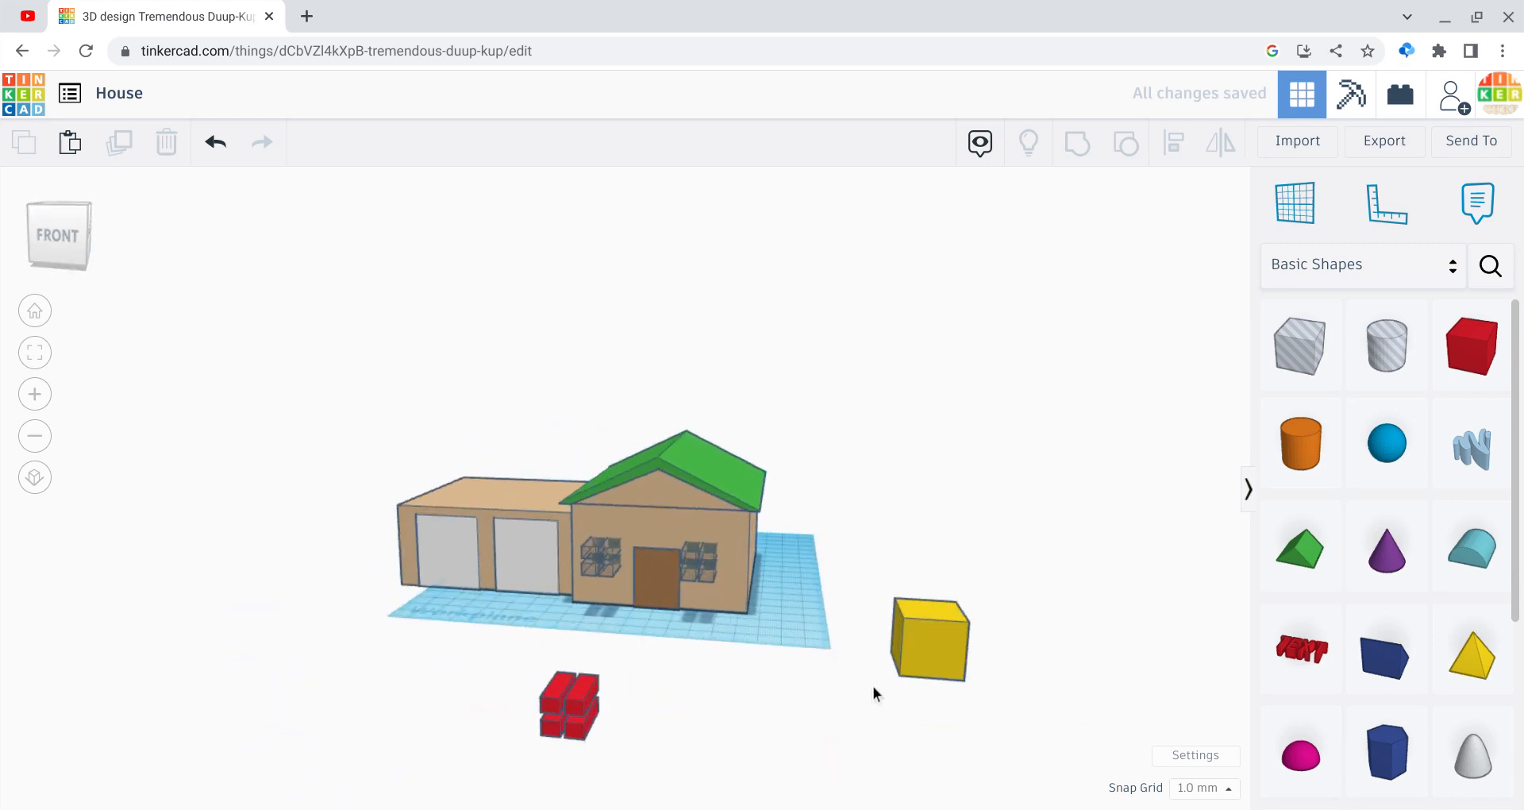
{"action": "left_click_drag", "start_coordinate": [812, 664], "coordinate": [607, 445]}
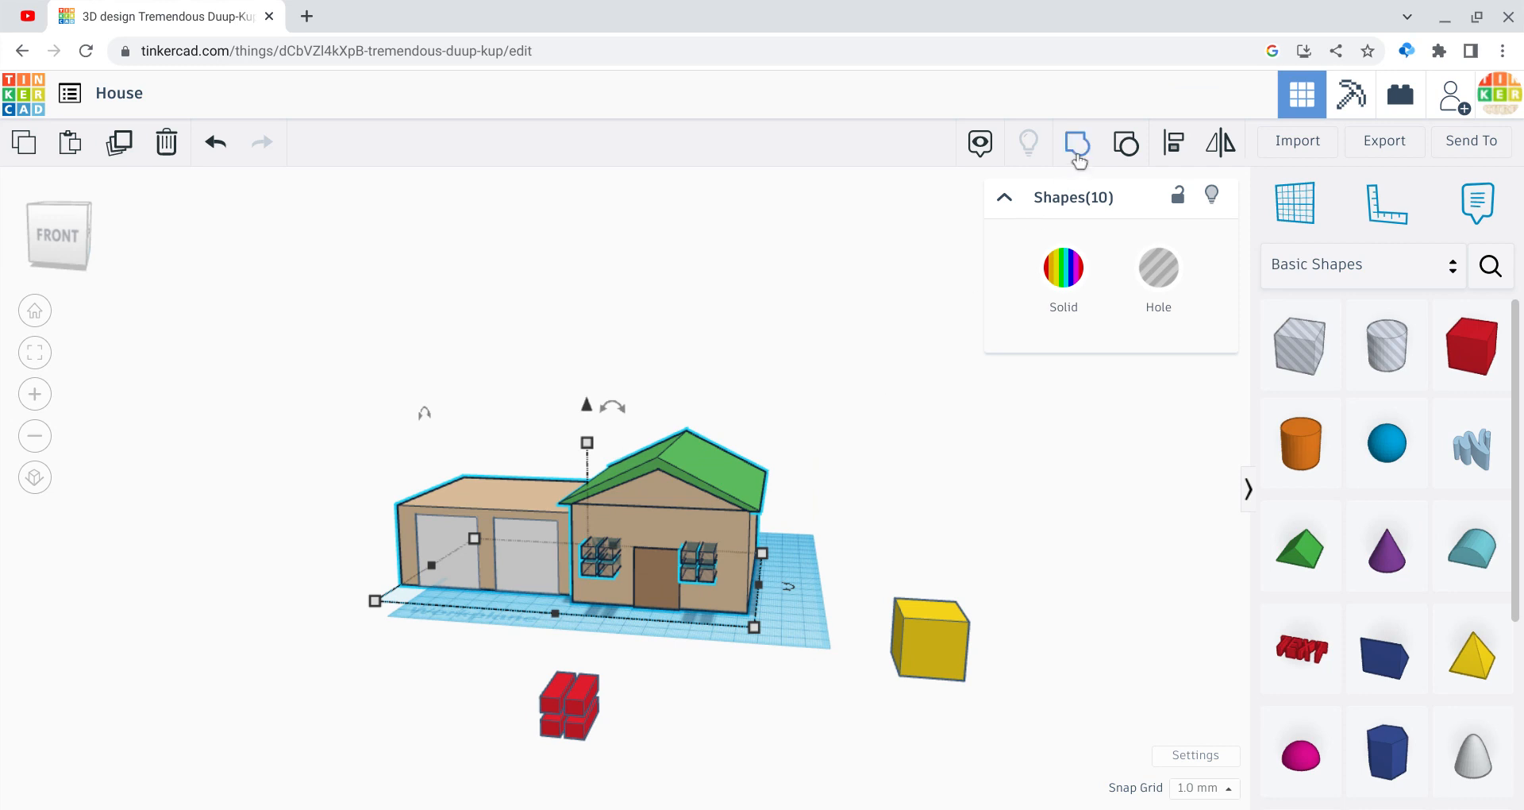
Step: Group the house parts to cut the windows, and set the yellow box into the right window
{"action": "key", "text": "ctrl+g"}
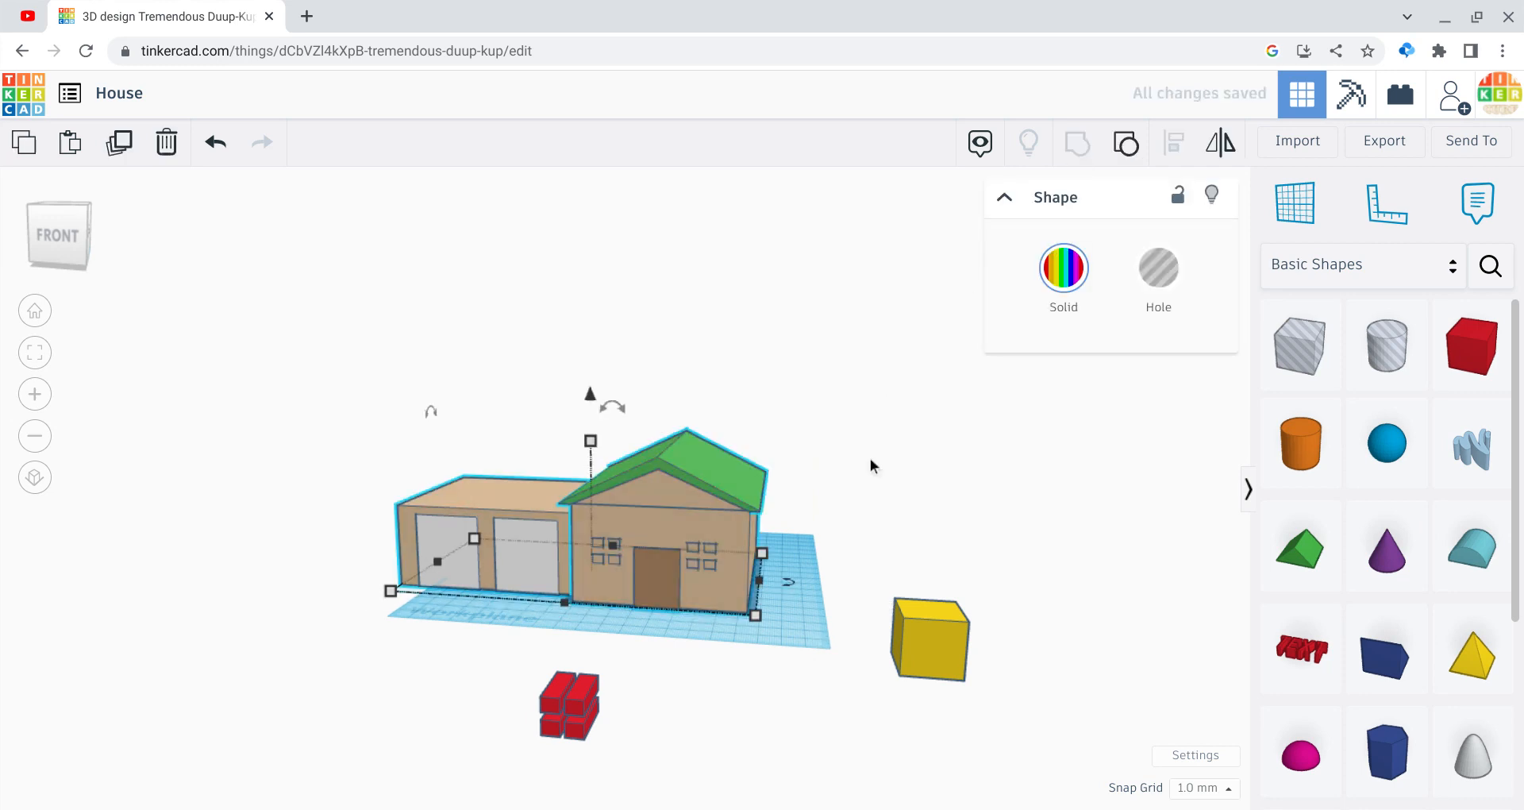
{"action": "left_click", "coordinate": [871, 466]}
{"action": "left_click_drag", "start_coordinate": [921, 623], "coordinate": [711, 570]}
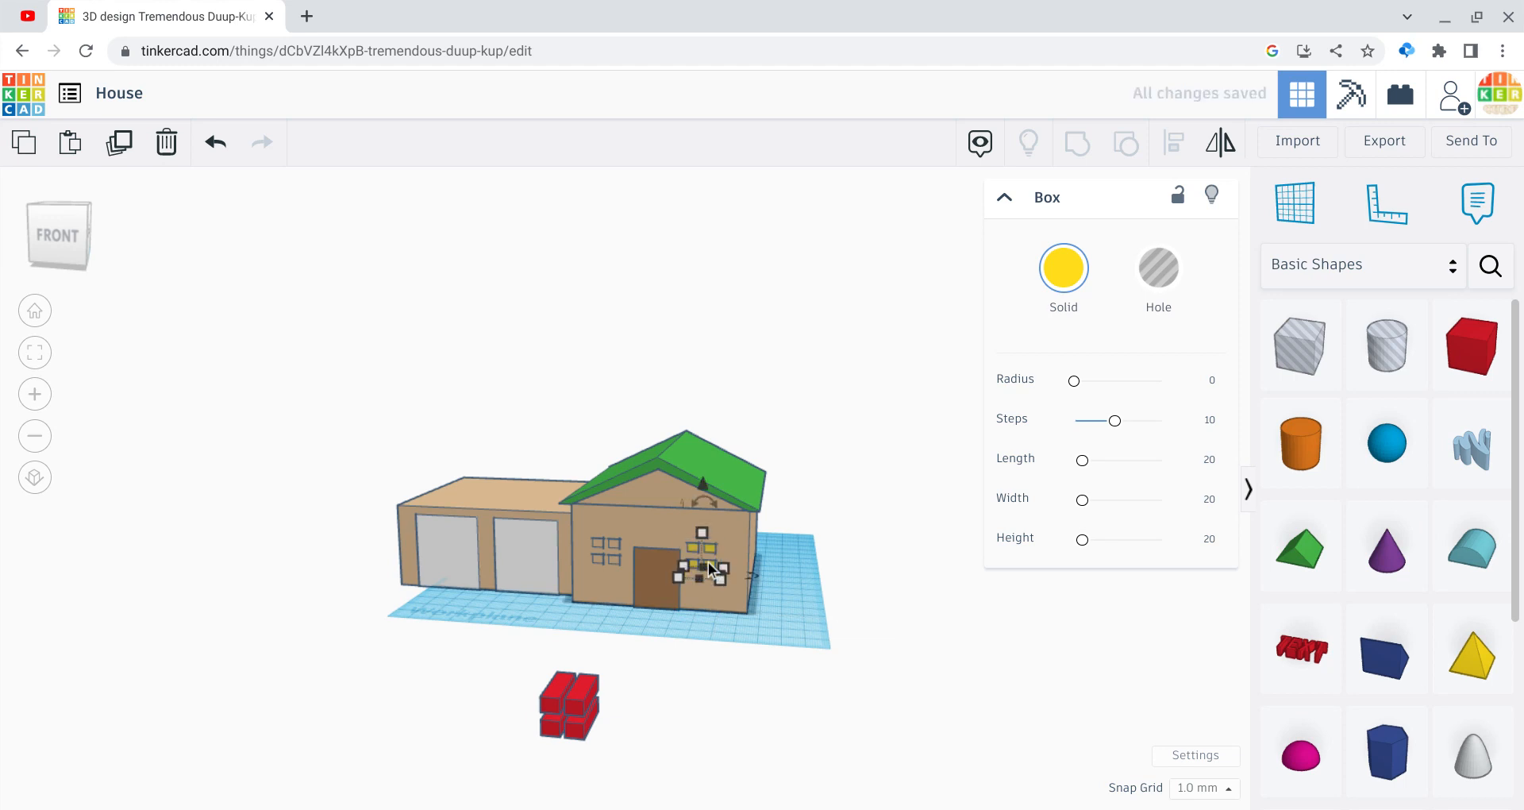
Step: Paste a copy of the yellow pane box and nudge it into the left window
{"action": "key", "text": "ctrl+v"}
{"action": "key", "text": "Left"}
{"action": "key", "text": "Left"}
{"action": "key", "text": "Left"}
{"action": "key", "text": "Left"}
{"action": "key", "text": "Left"}
{"action": "key", "text": "Left"}
{"action": "key", "text": "Left"}
{"action": "key", "text": "Left"}
{"action": "key", "text": "Left"}
{"action": "key", "text": "Left"}
{"action": "key", "text": "Left"}
{"action": "key", "text": "Left"}
{"action": "key", "text": "Left"}
{"action": "key", "text": "Left"}
{"action": "key", "text": "Left"}
{"action": "key", "text": "Left"}
{"action": "key", "text": "Left"}
{"action": "key", "text": "Left"}
{"action": "key", "text": "Left"}
{"action": "key", "text": "Left"}
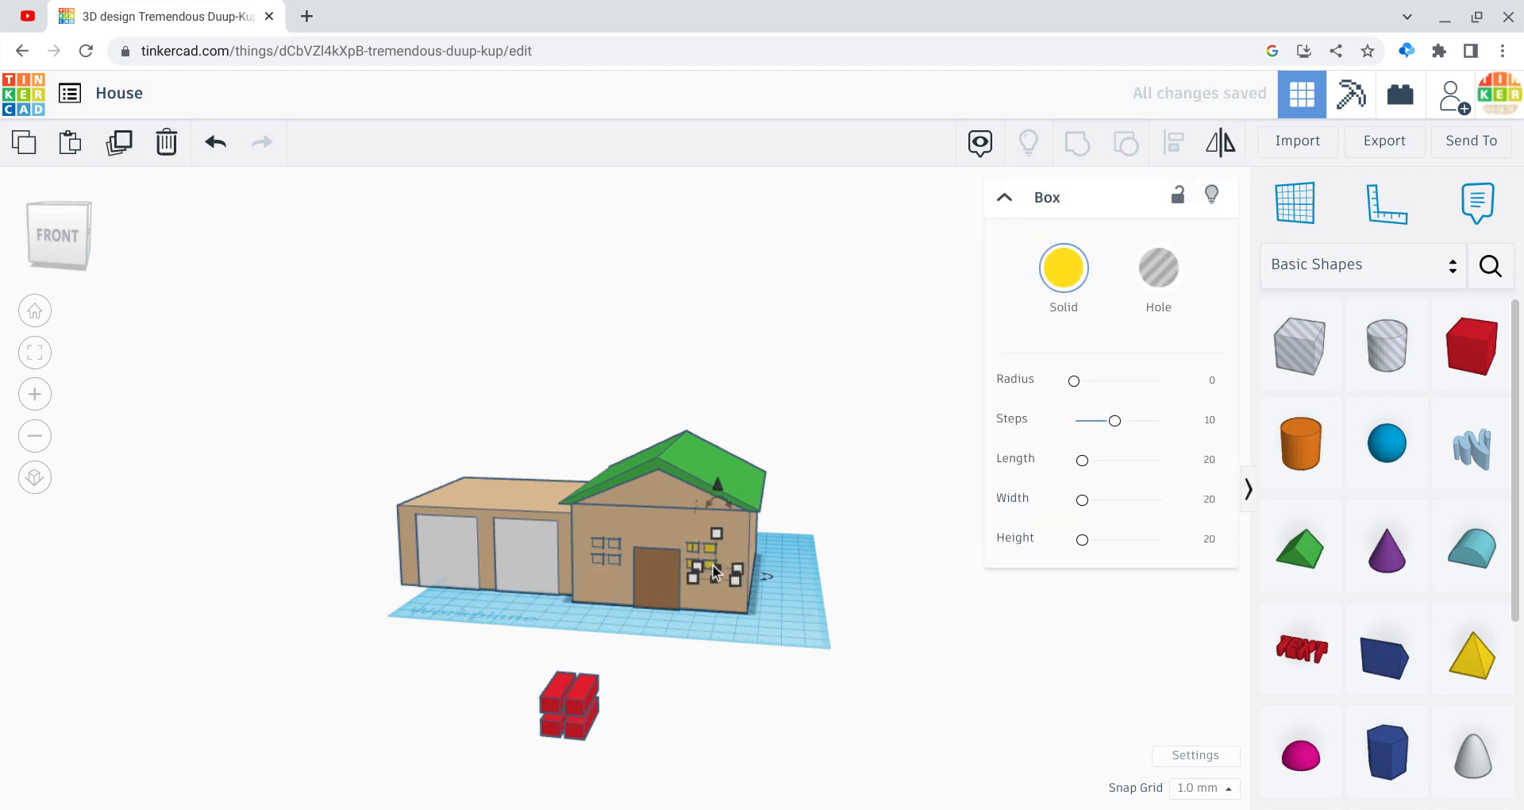
{"action": "key", "text": "Left"}
{"action": "key", "text": "Left"}
{"action": "key", "text": "Left"}
{"action": "key", "text": "Left"}
{"action": "key", "text": "Left"}
{"action": "key", "text": "Left"}
{"action": "key", "text": "Left"}
{"action": "key", "text": "Left"}
{"action": "key", "text": "Left"}
{"action": "key", "text": "Left"}
{"action": "key", "text": "Left"}
{"action": "key", "text": "Left"}
{"action": "key", "text": "Left"}
{"action": "key", "text": "Left"}
{"action": "key", "text": "Left"}
{"action": "key", "text": "Left"}
{"action": "key", "text": "Left"}
{"action": "key", "text": "Left"}
{"action": "key", "text": "Left"}
{"action": "key", "text": "Left"}
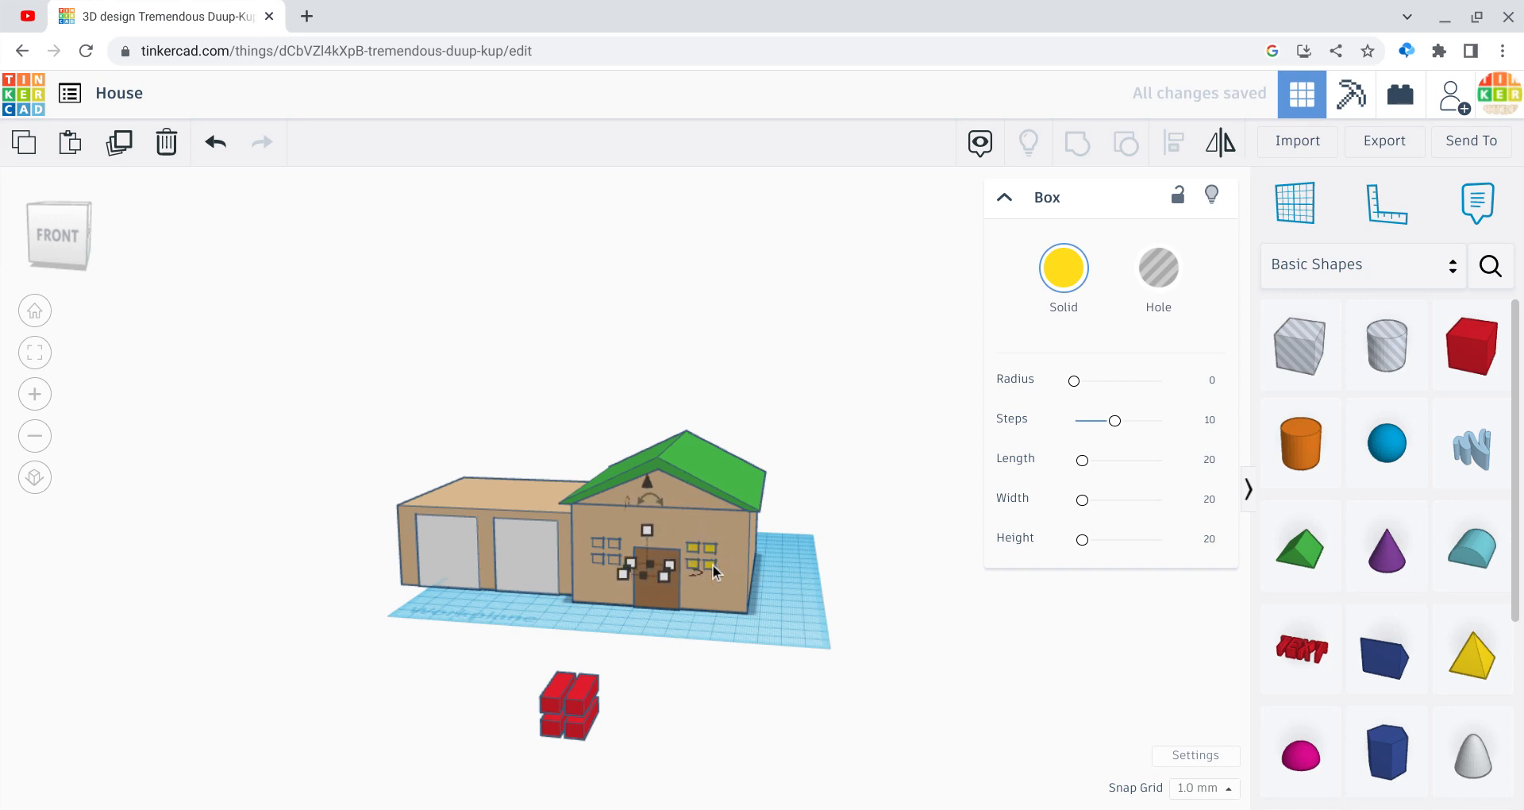
{"action": "key", "text": "Left"}
{"action": "key", "text": "Left"}
{"action": "key", "text": "Left"}
{"action": "key", "text": "Left"}
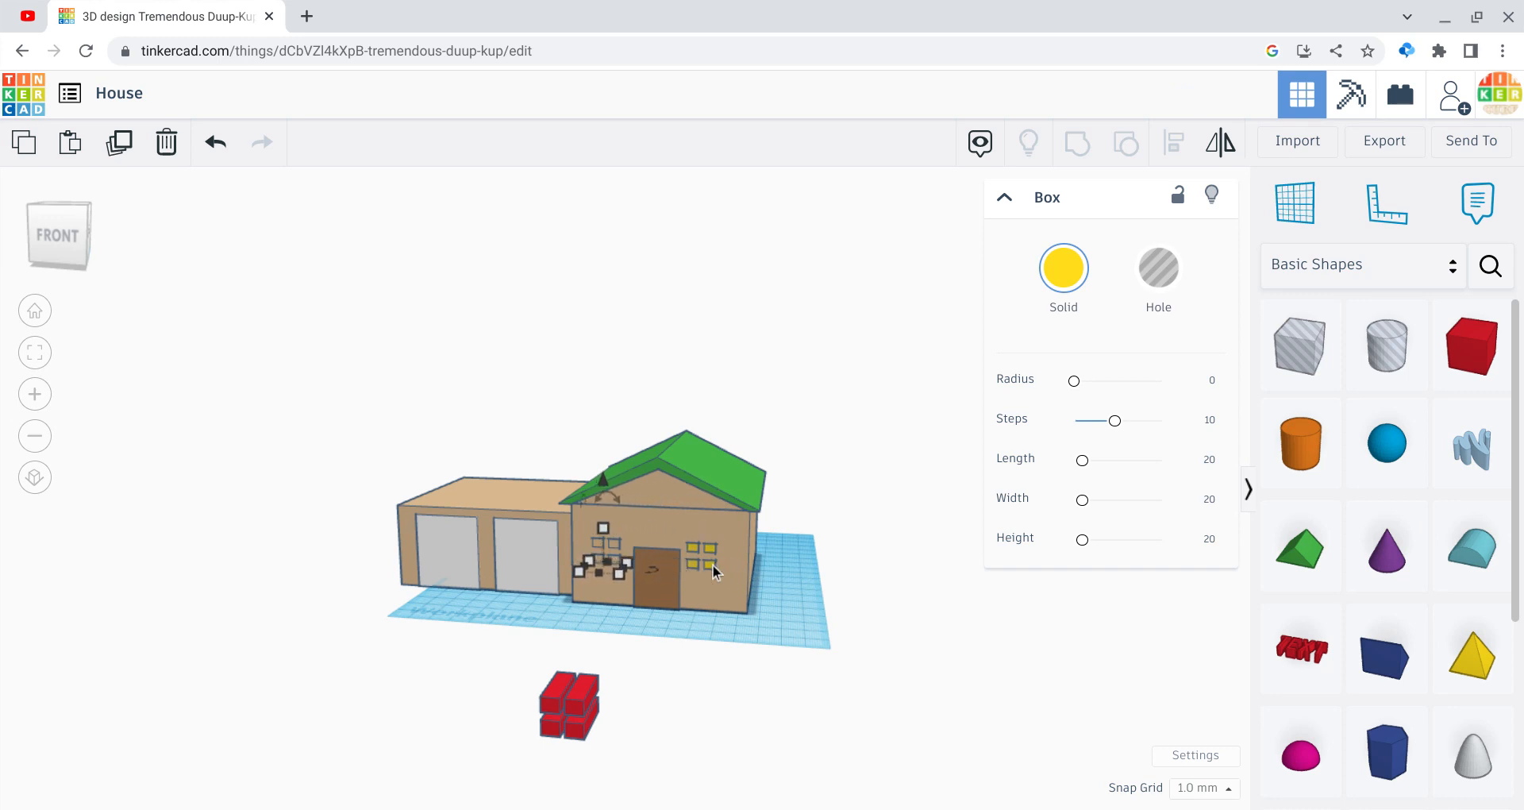
{"action": "key", "text": "Up"}
{"action": "key", "text": "Up"}
{"action": "key", "text": "Down"}
{"action": "key", "text": "Right"}
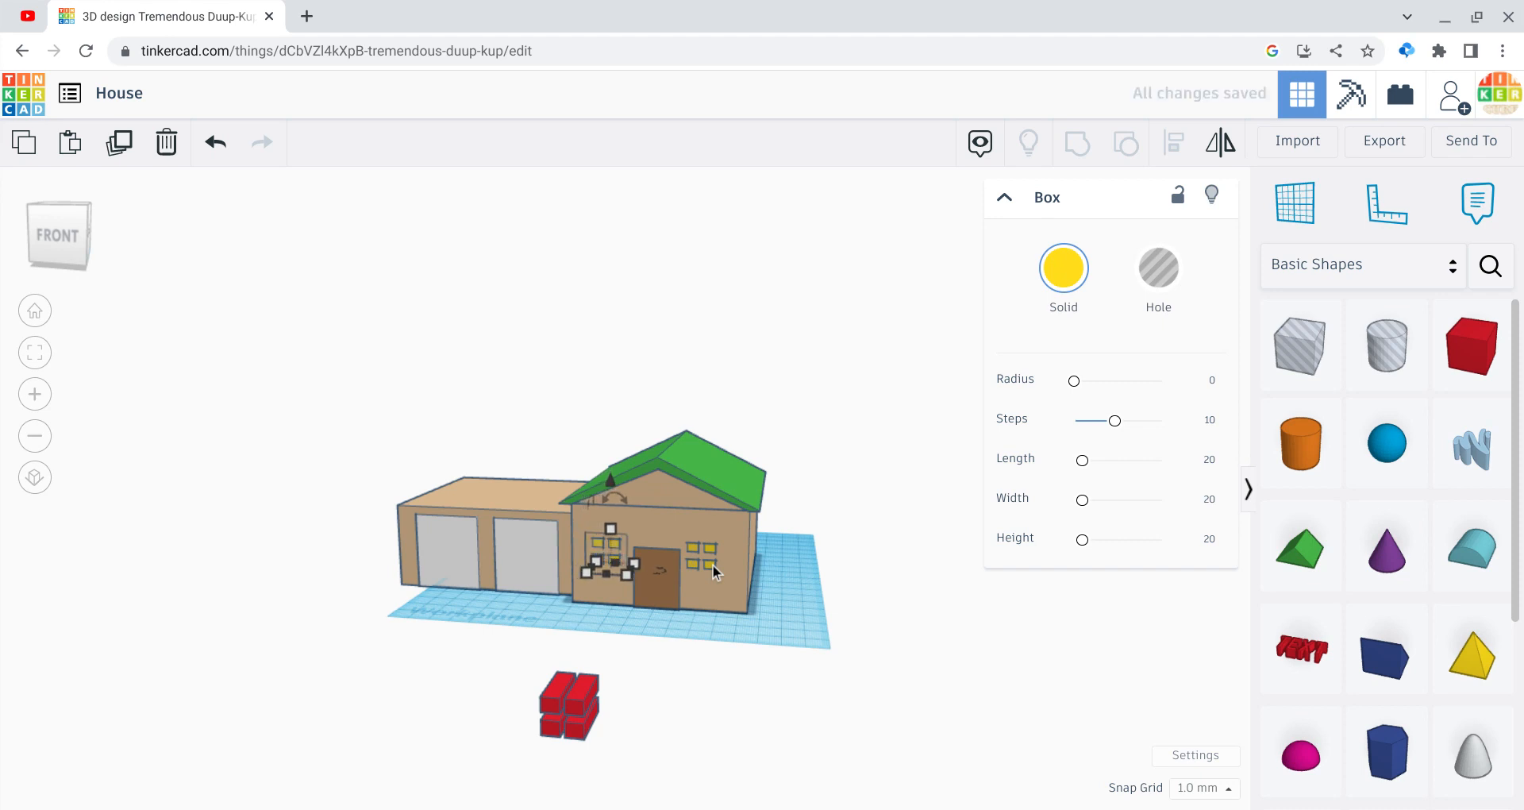
{"action": "left_click", "coordinate": [801, 736]}
Step: Merge the garage, house and roof into one shape and place a new box on the right
{"action": "left_click_drag", "start_coordinate": [801, 736], "coordinate": [316, 350]}
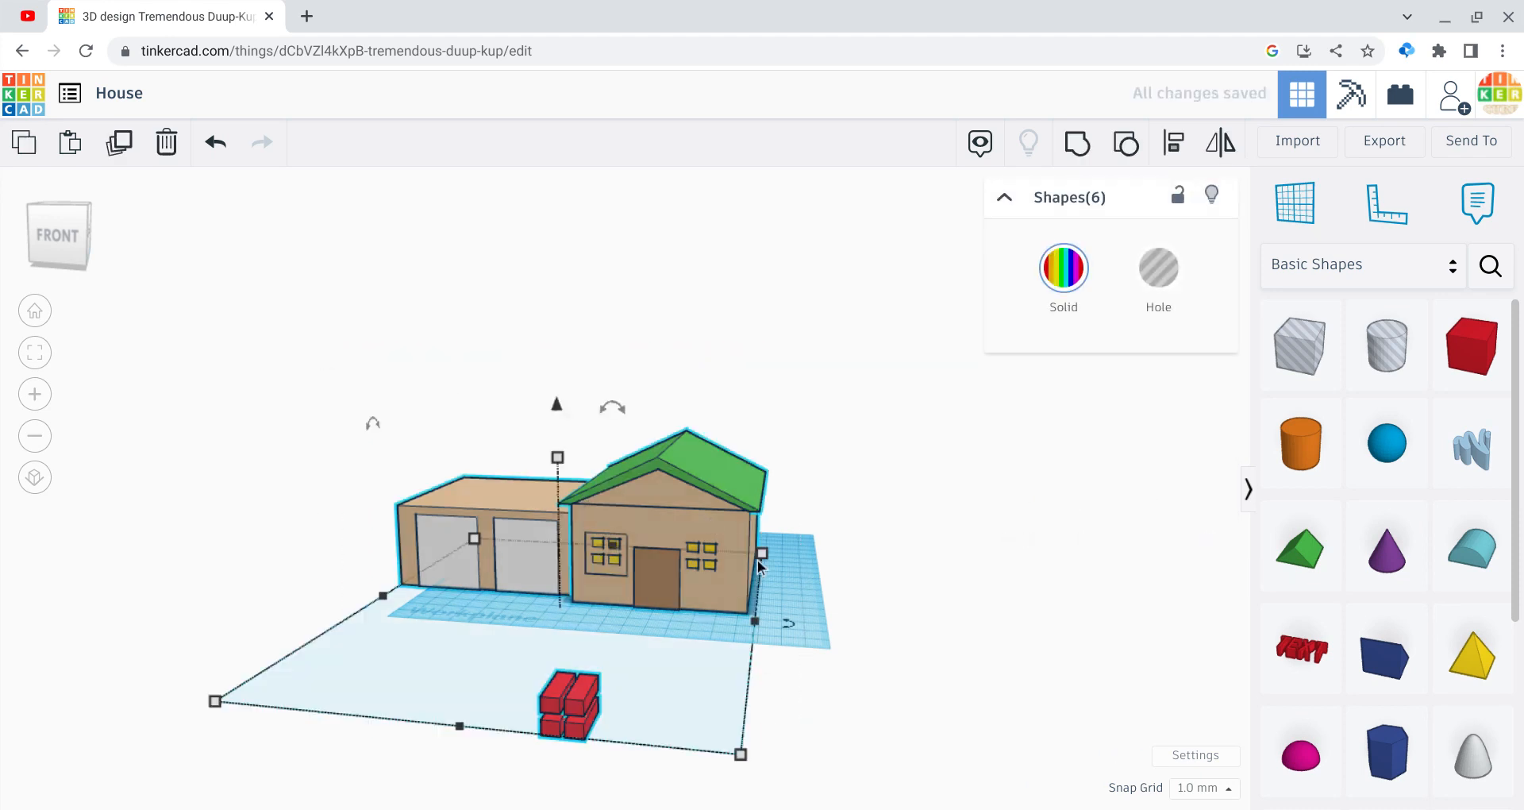
{"action": "left_click", "coordinate": [820, 637]}
{"action": "left_click_drag", "start_coordinate": [819, 638], "coordinate": [588, 452]}
{"action": "left_click", "coordinate": [1071, 145]}
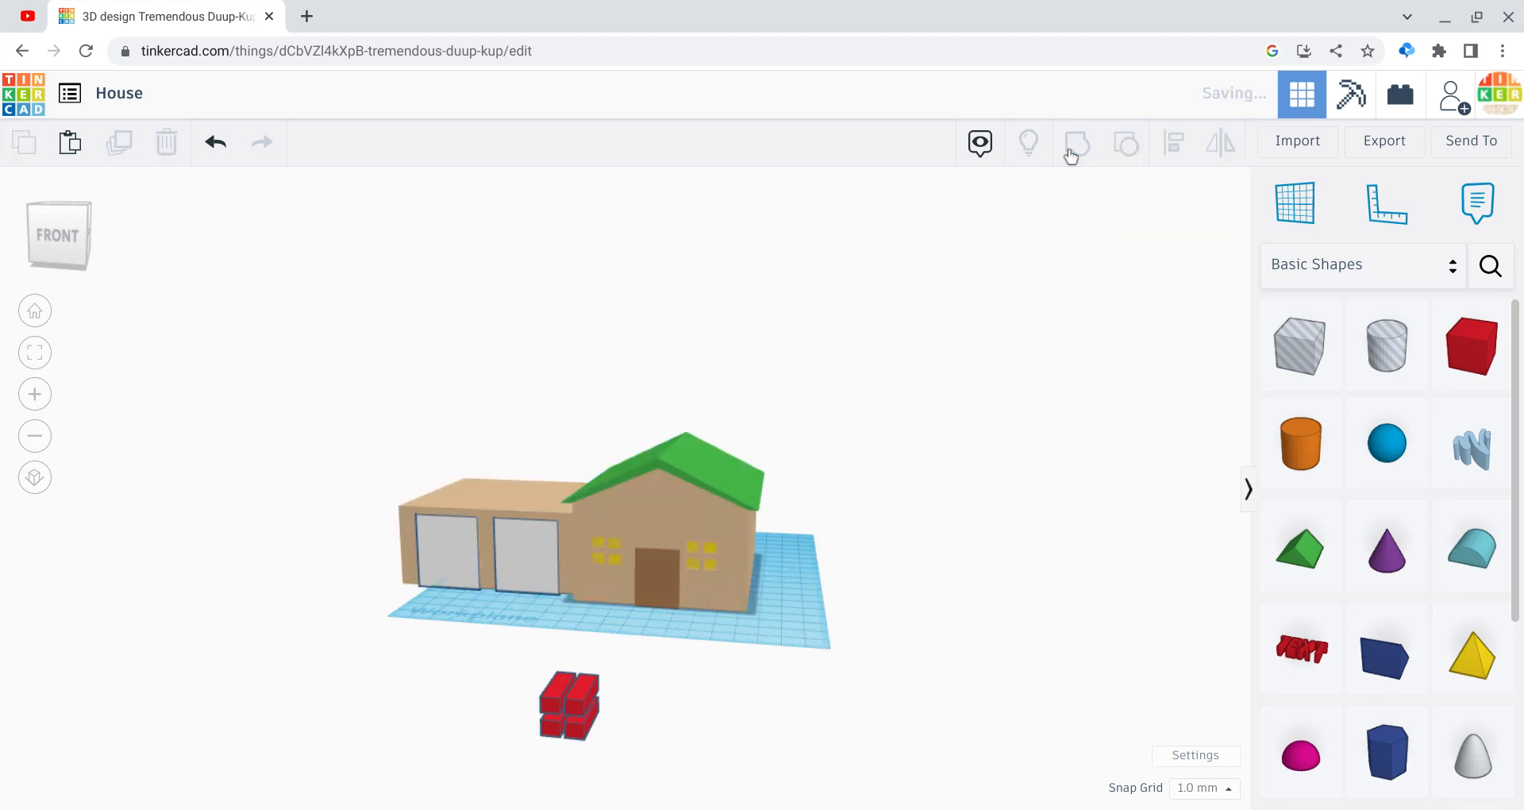
{"action": "left_click", "coordinate": [913, 692]}
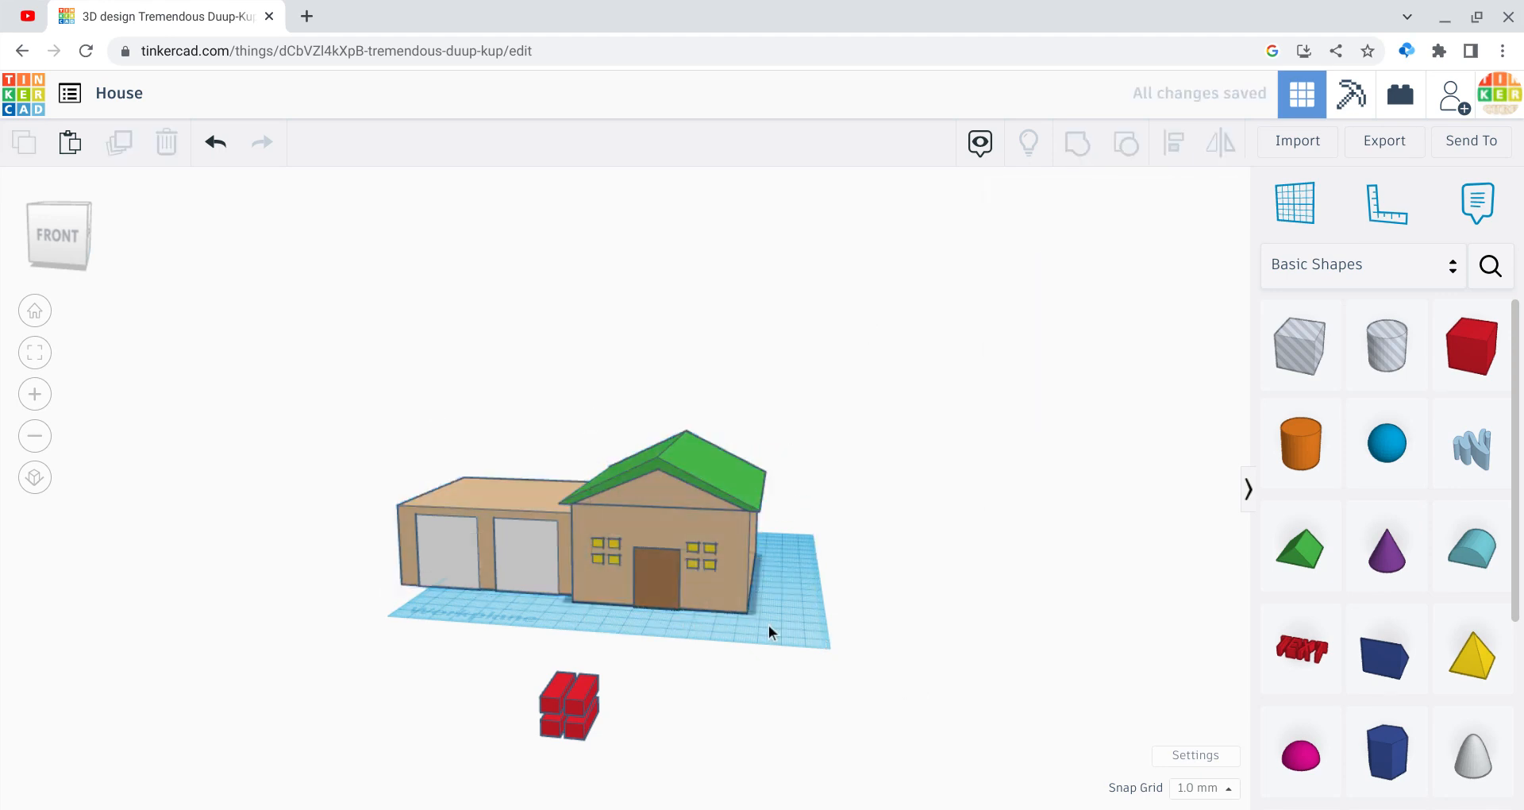
{"action": "left_click_drag", "start_coordinate": [768, 629], "coordinate": [375, 445]}
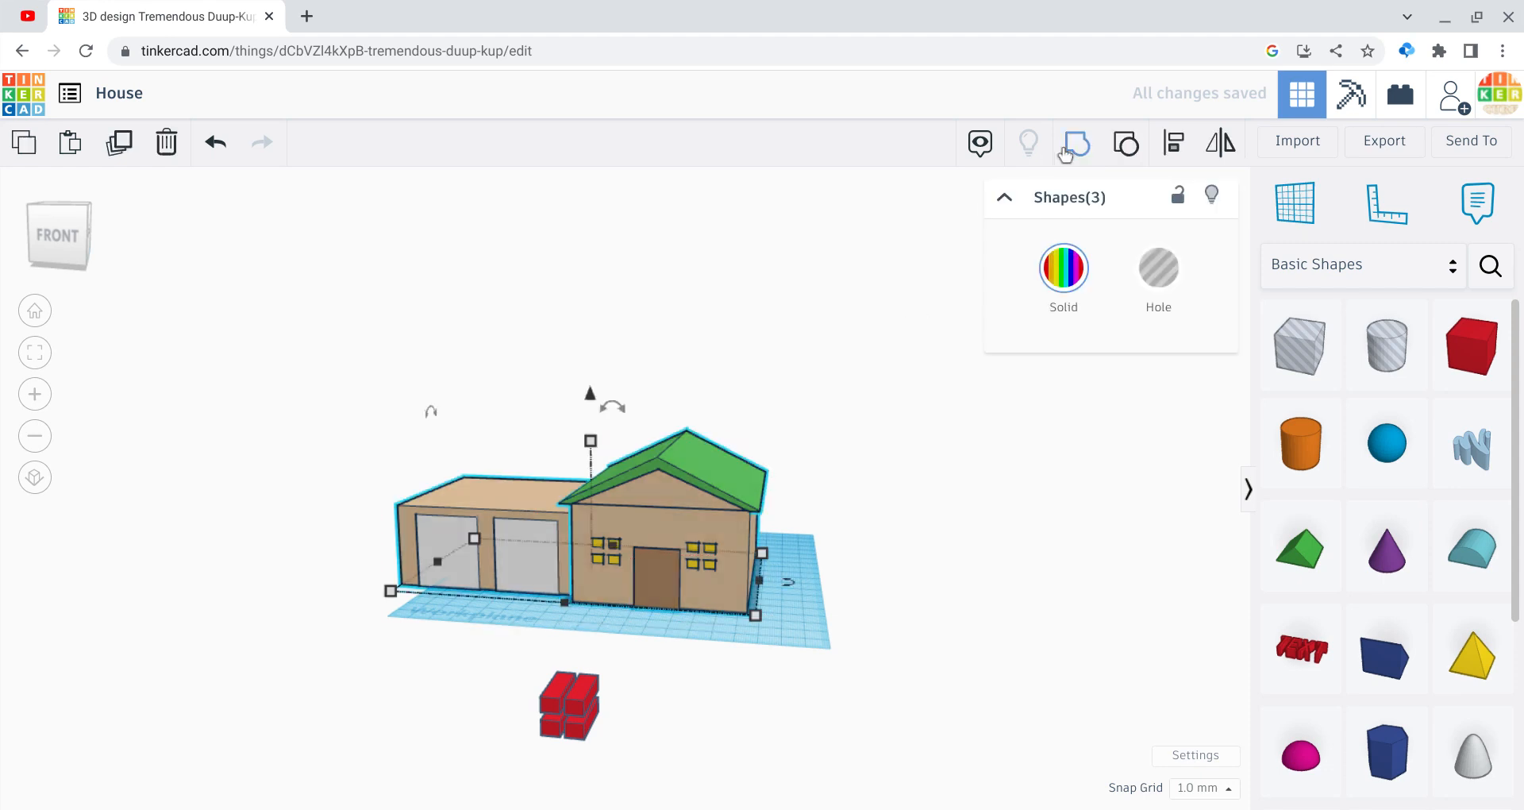
{"action": "left_click", "coordinate": [1077, 151]}
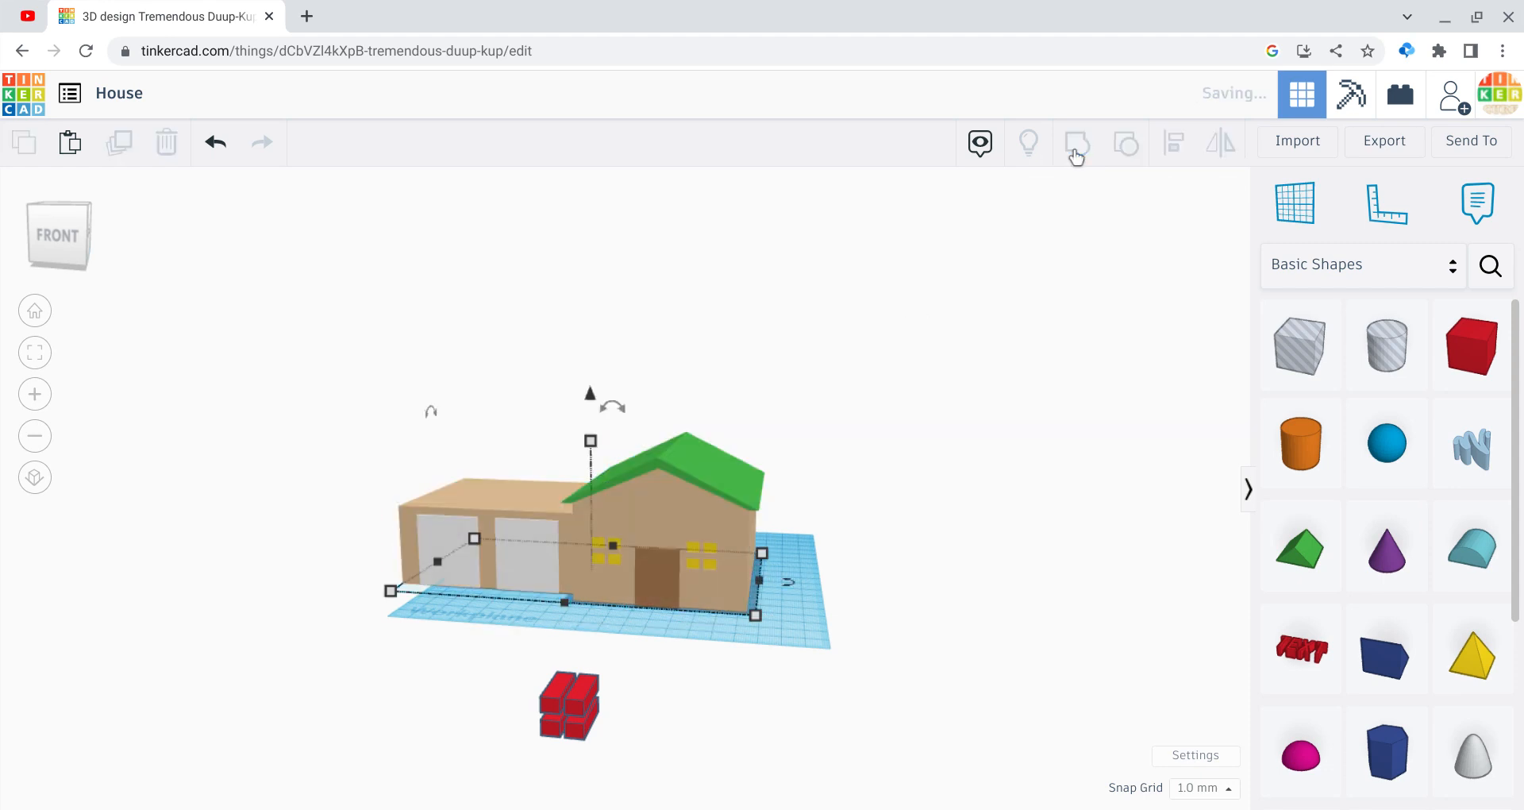
{"action": "left_click", "coordinate": [729, 690]}
{"action": "left_click_drag", "start_coordinate": [1470, 341], "coordinate": [872, 606]}
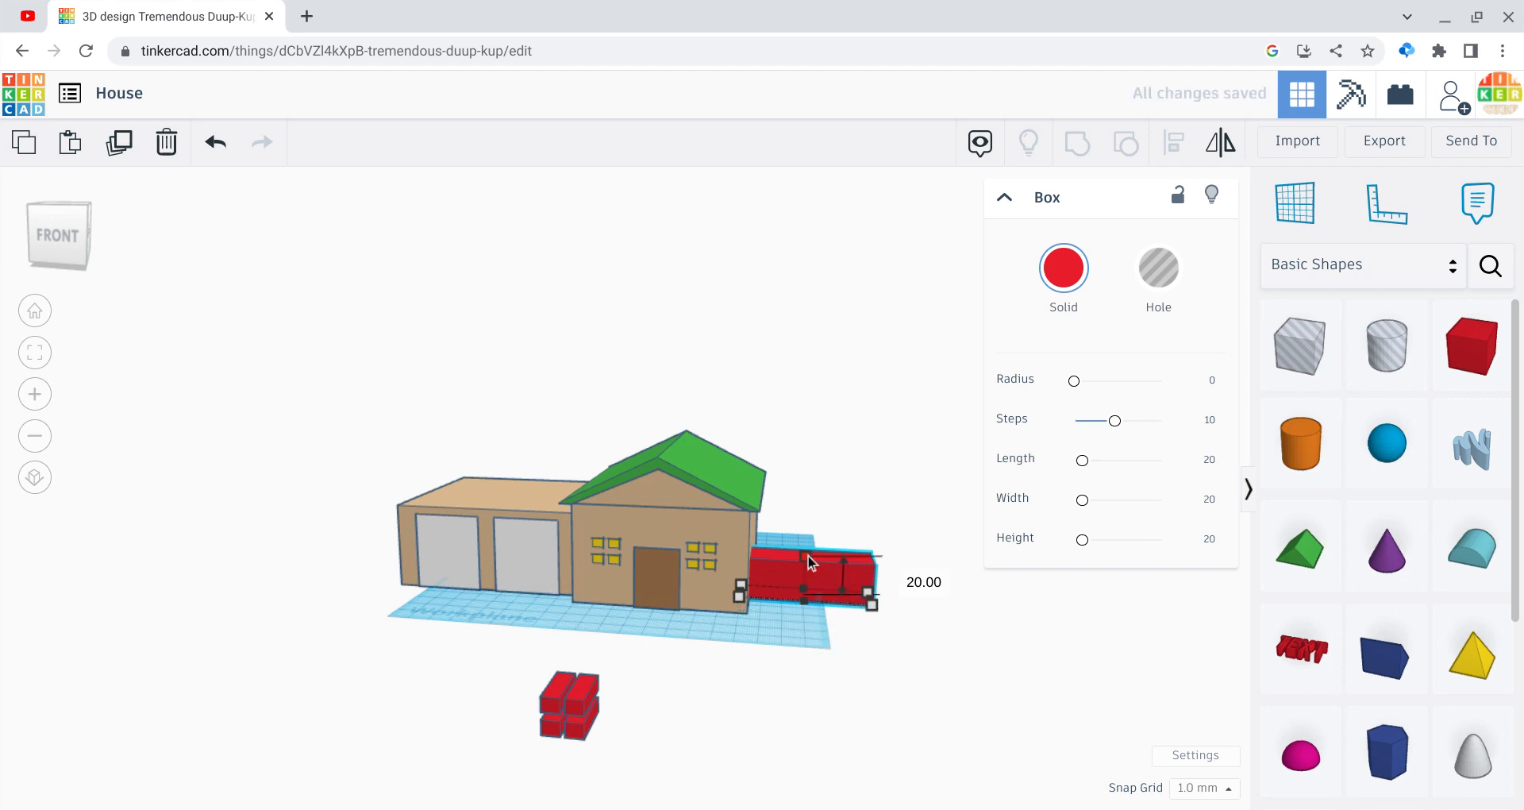
Step: Resize the new box to 39 mm tall and 81 mm deep
{"action": "left_click_drag", "start_coordinate": [810, 562], "coordinate": [808, 520]}
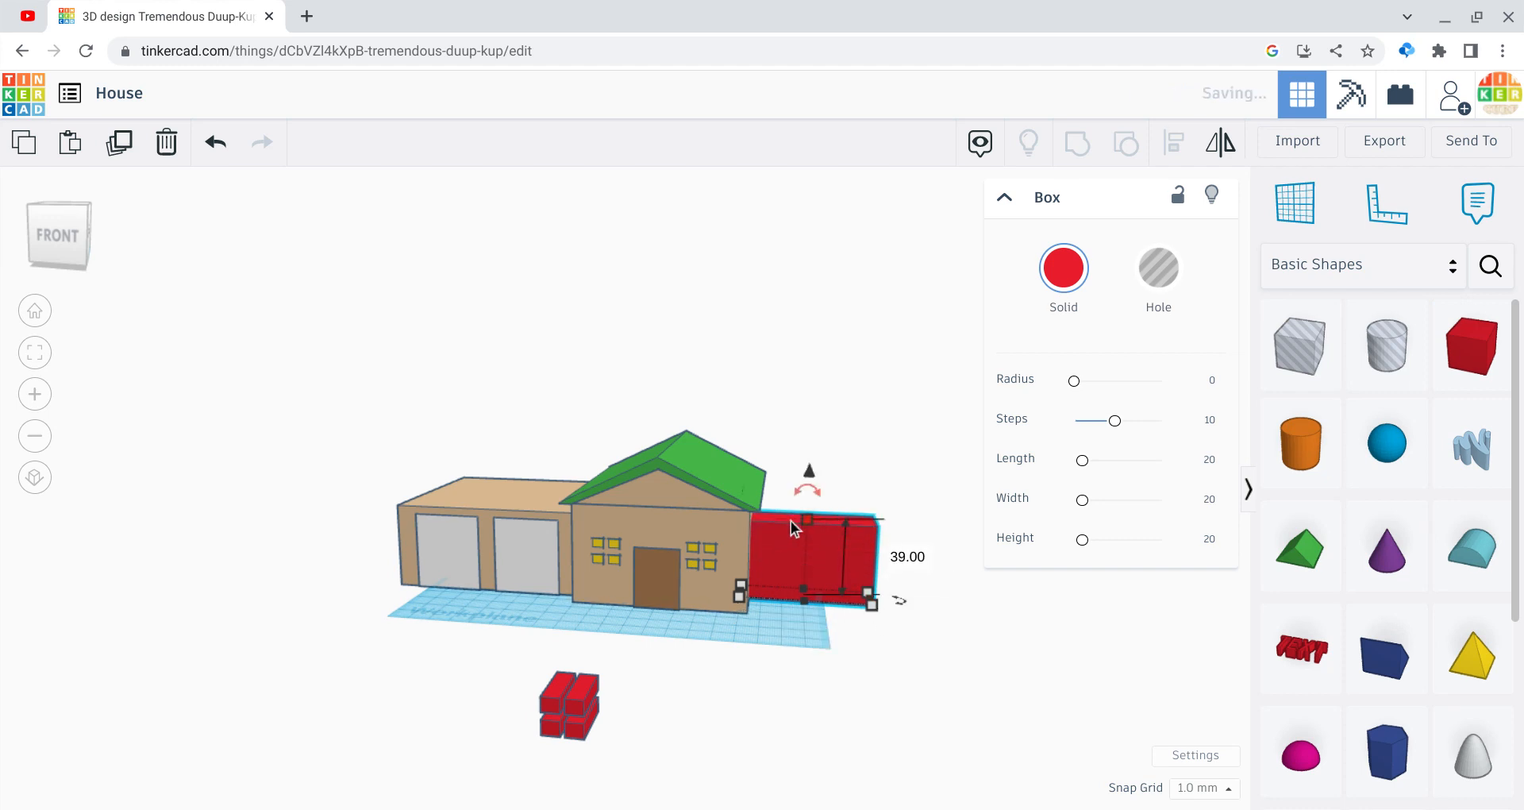
{"action": "left_click", "coordinate": [88, 249]}
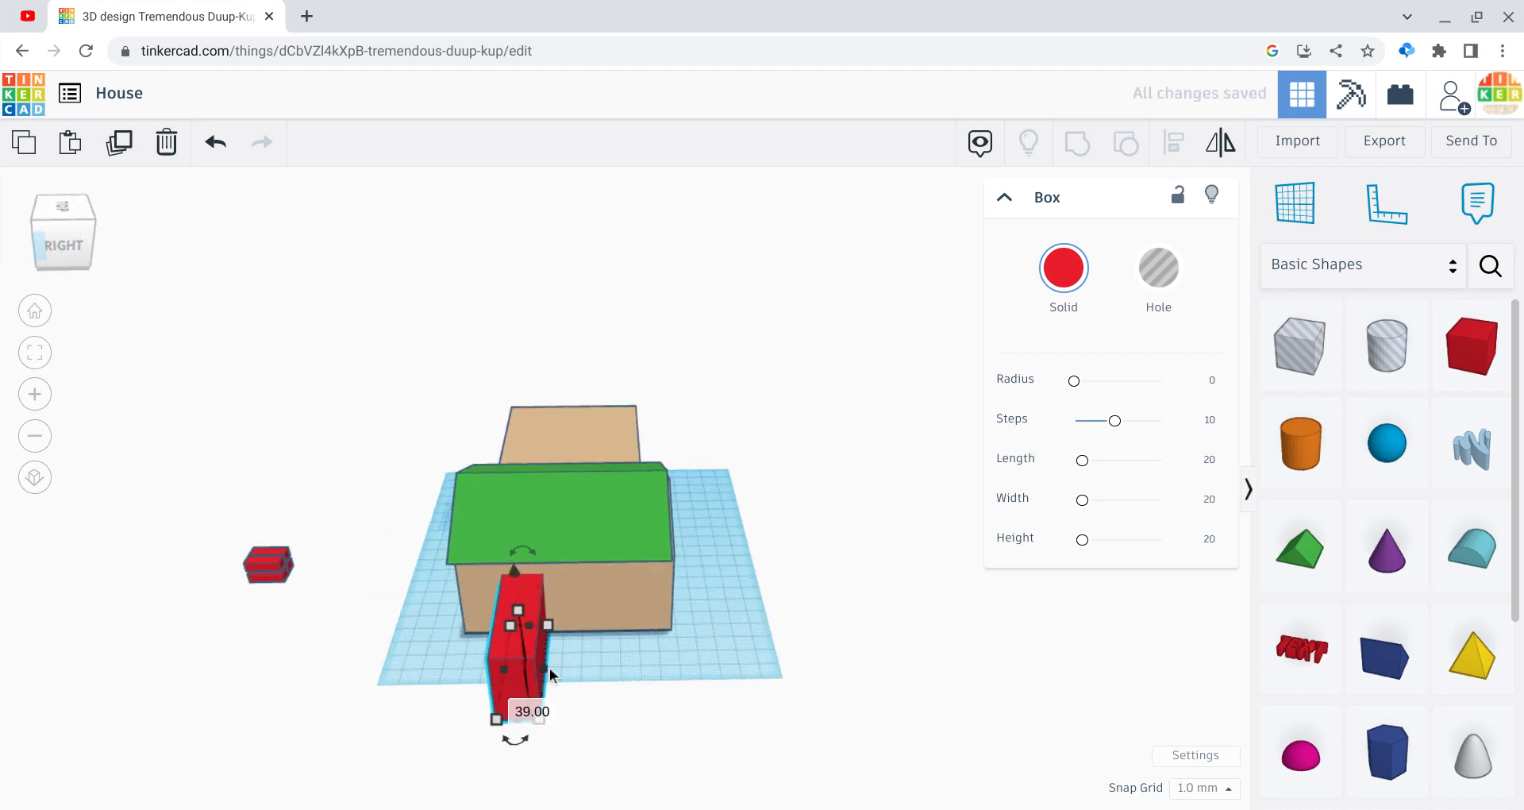
{"action": "left_click_drag", "start_coordinate": [544, 668], "coordinate": [572, 729]}
{"action": "left_click", "coordinate": [355, 556]}
{"action": "left_click", "coordinate": [78, 232]}
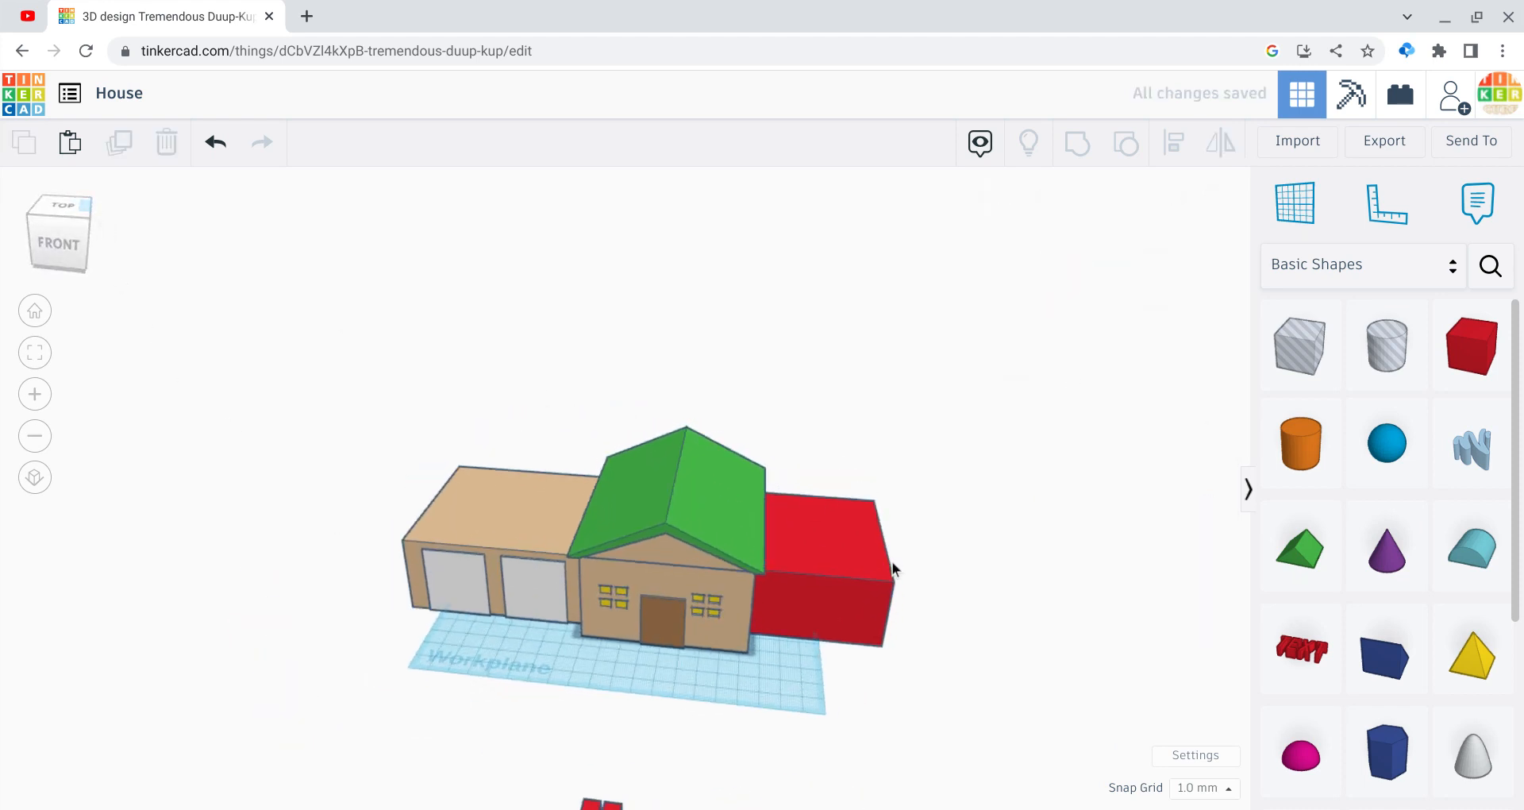
Step: Colour the wing box tan and zoom out to see the whole scene
{"action": "left_click", "coordinate": [873, 587]}
{"action": "left_click", "coordinate": [1064, 268]}
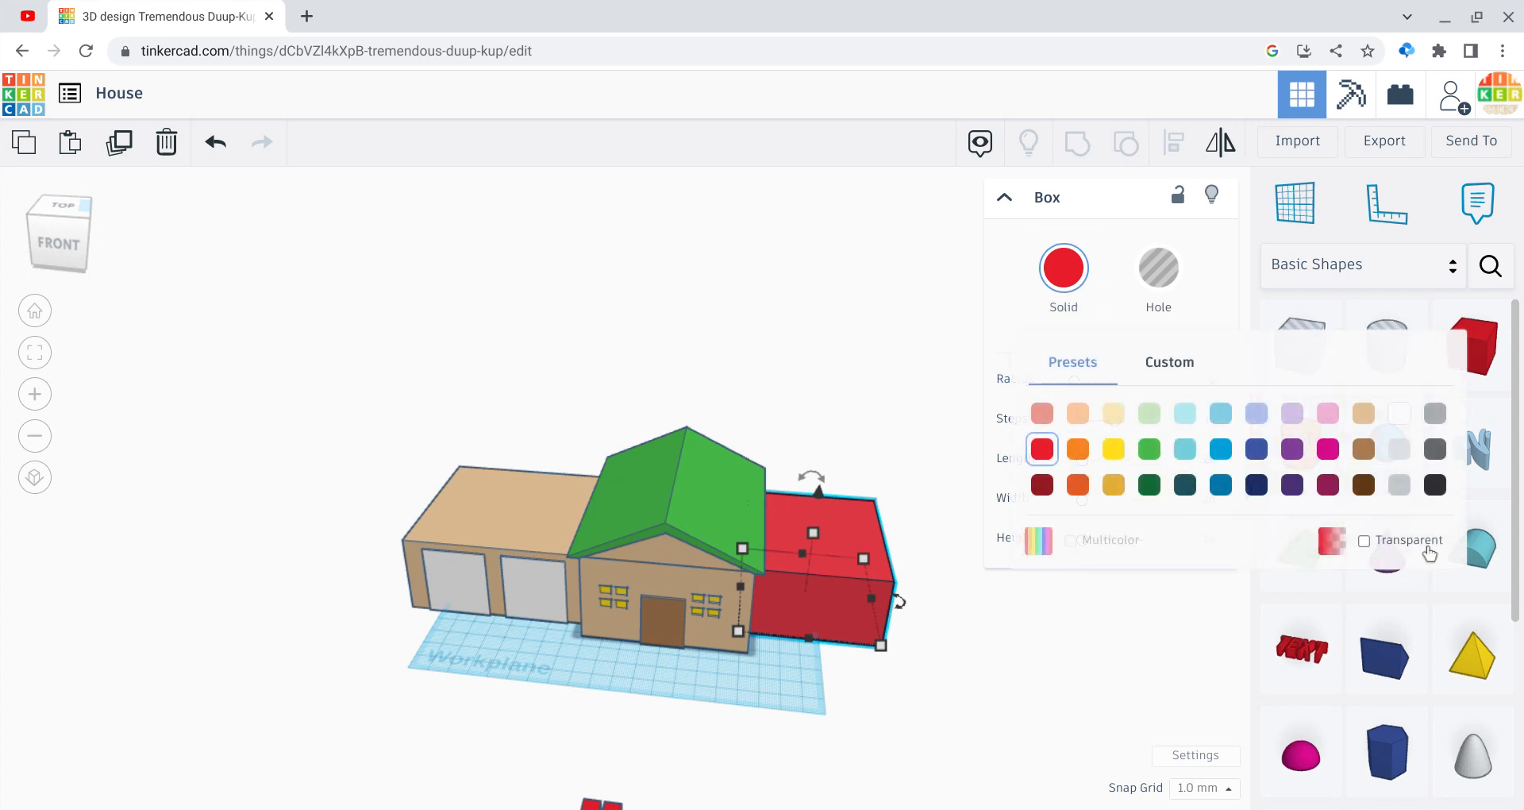
{"action": "left_click", "coordinate": [1367, 415]}
{"action": "left_click", "coordinate": [940, 731]}
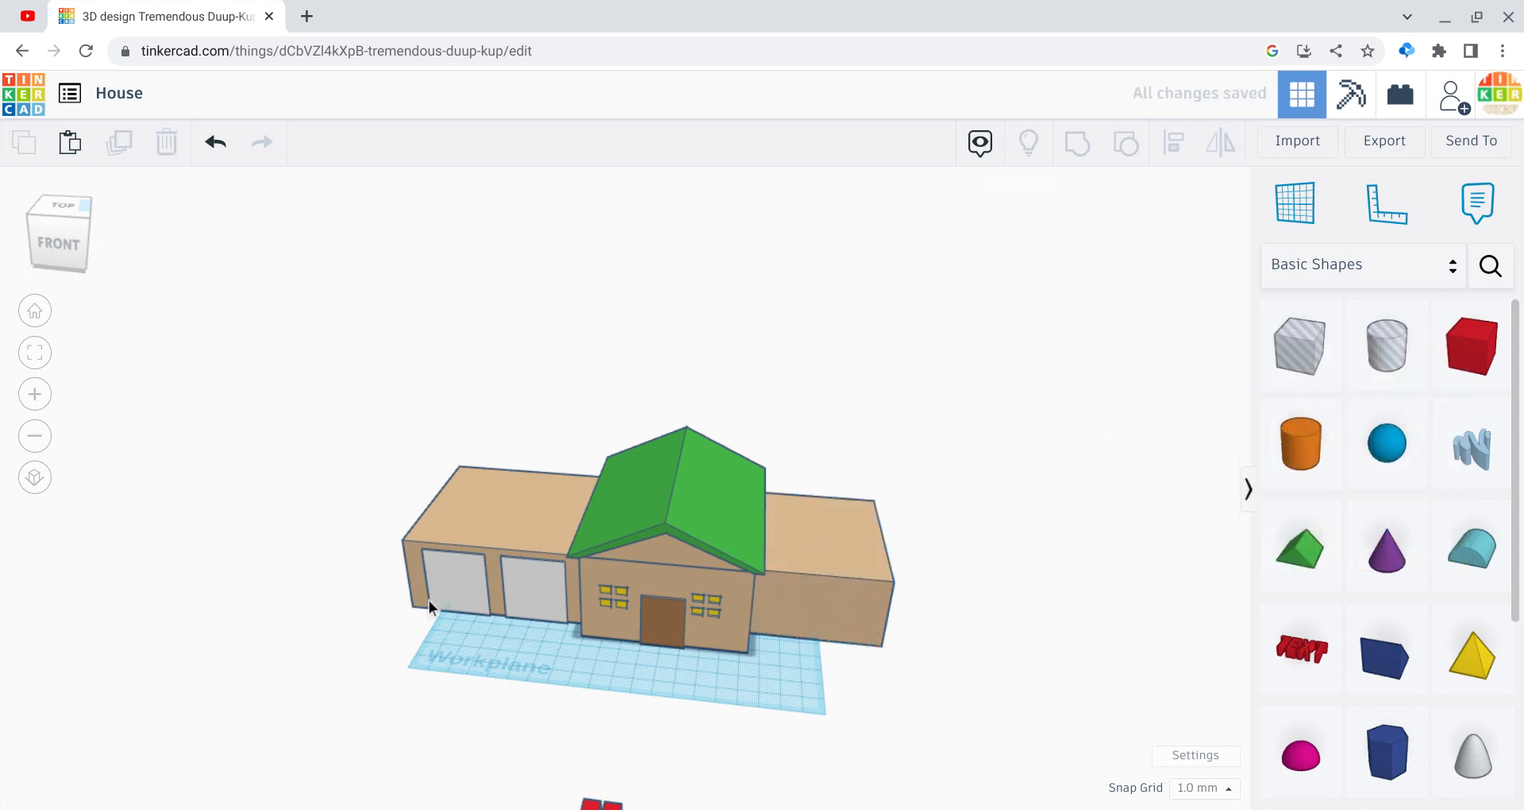
{"action": "left_click", "coordinate": [46, 442]}
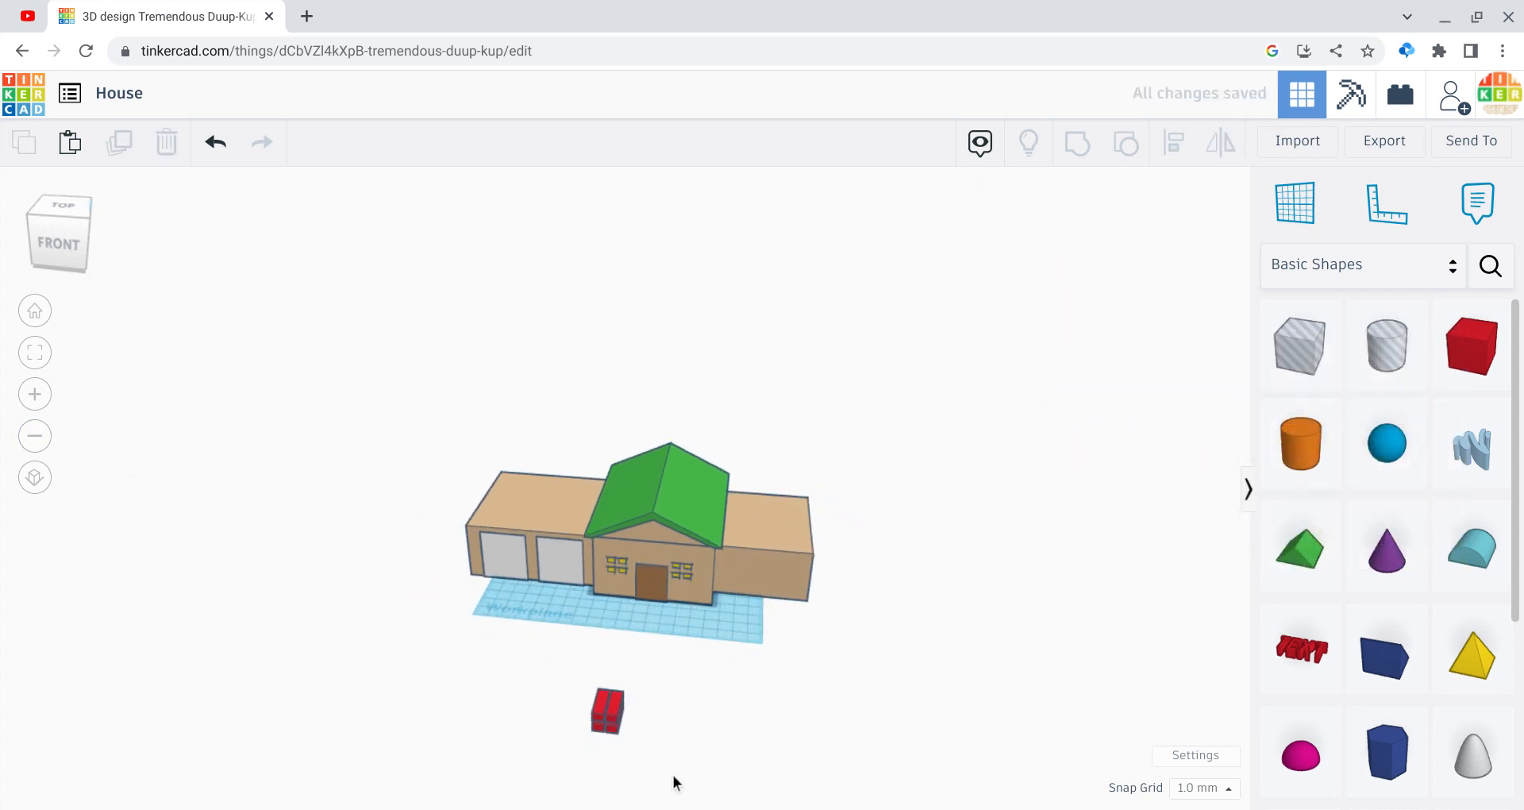
Step: Turn the small red grid piece into a hole and move it onto the wing's front
{"action": "left_click_drag", "start_coordinate": [675, 776], "coordinate": [571, 683]}
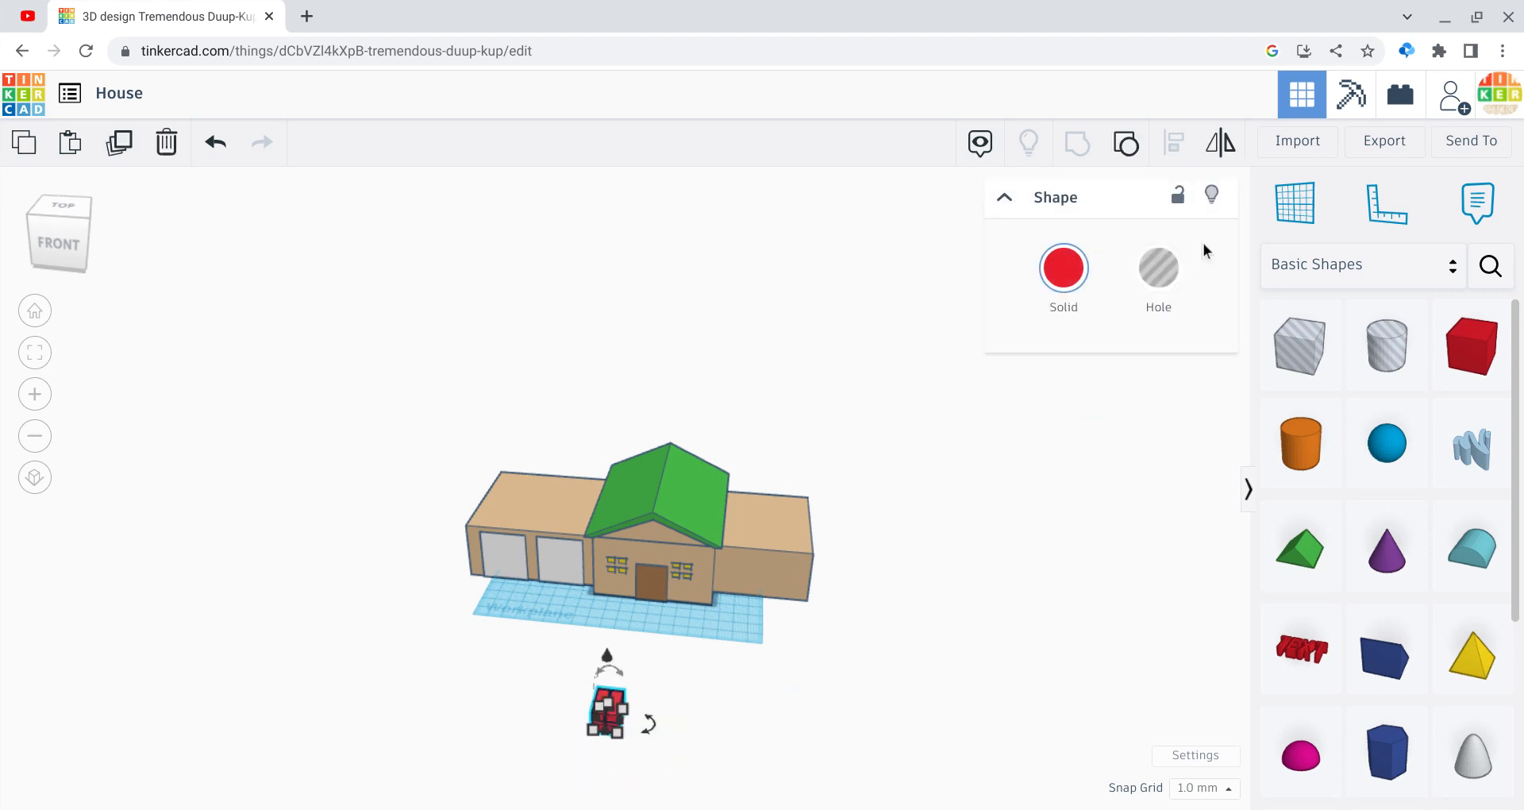
{"action": "left_click", "coordinate": [1159, 269]}
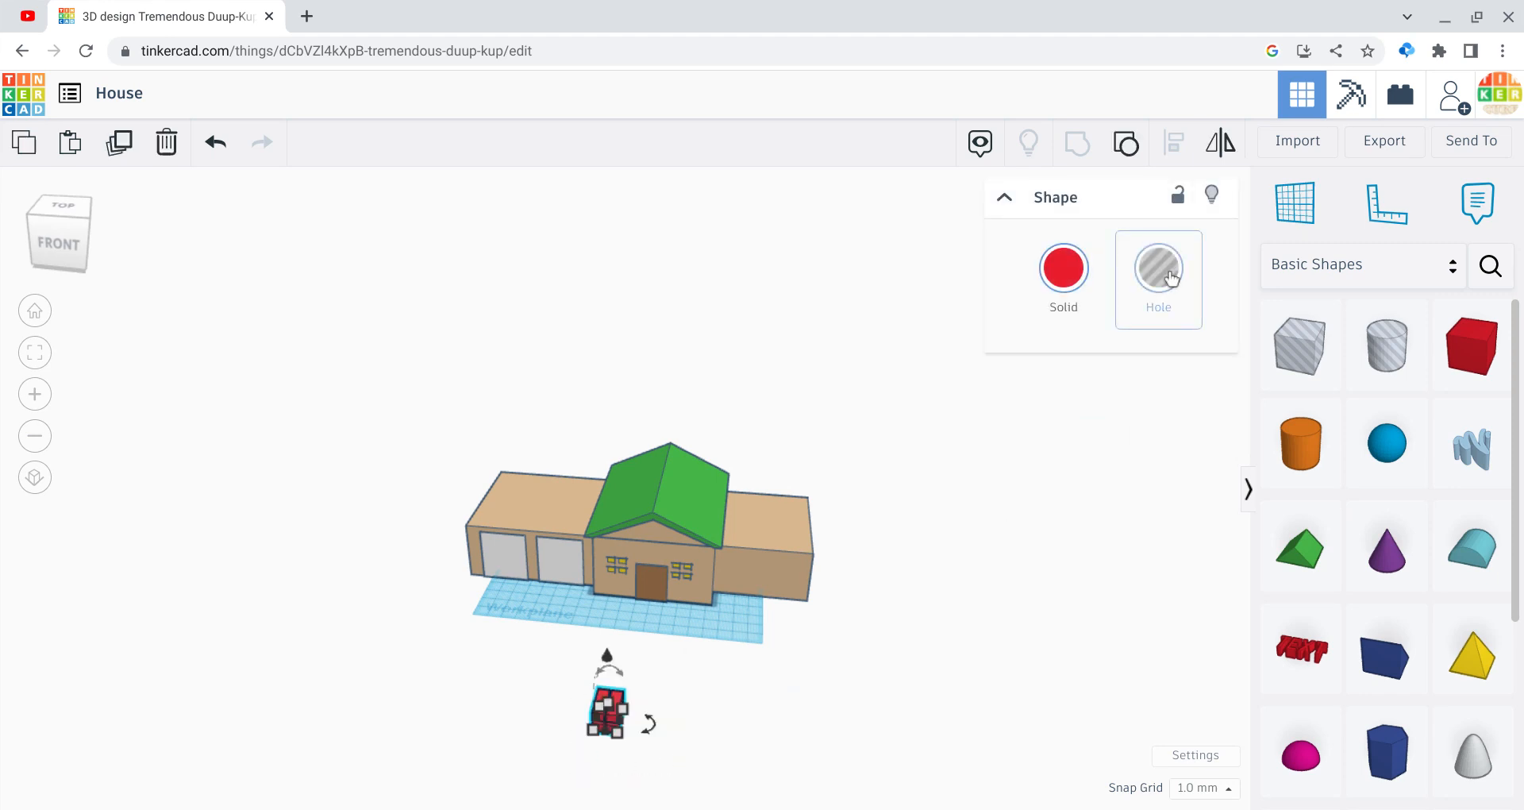
{"action": "left_click", "coordinate": [952, 567]}
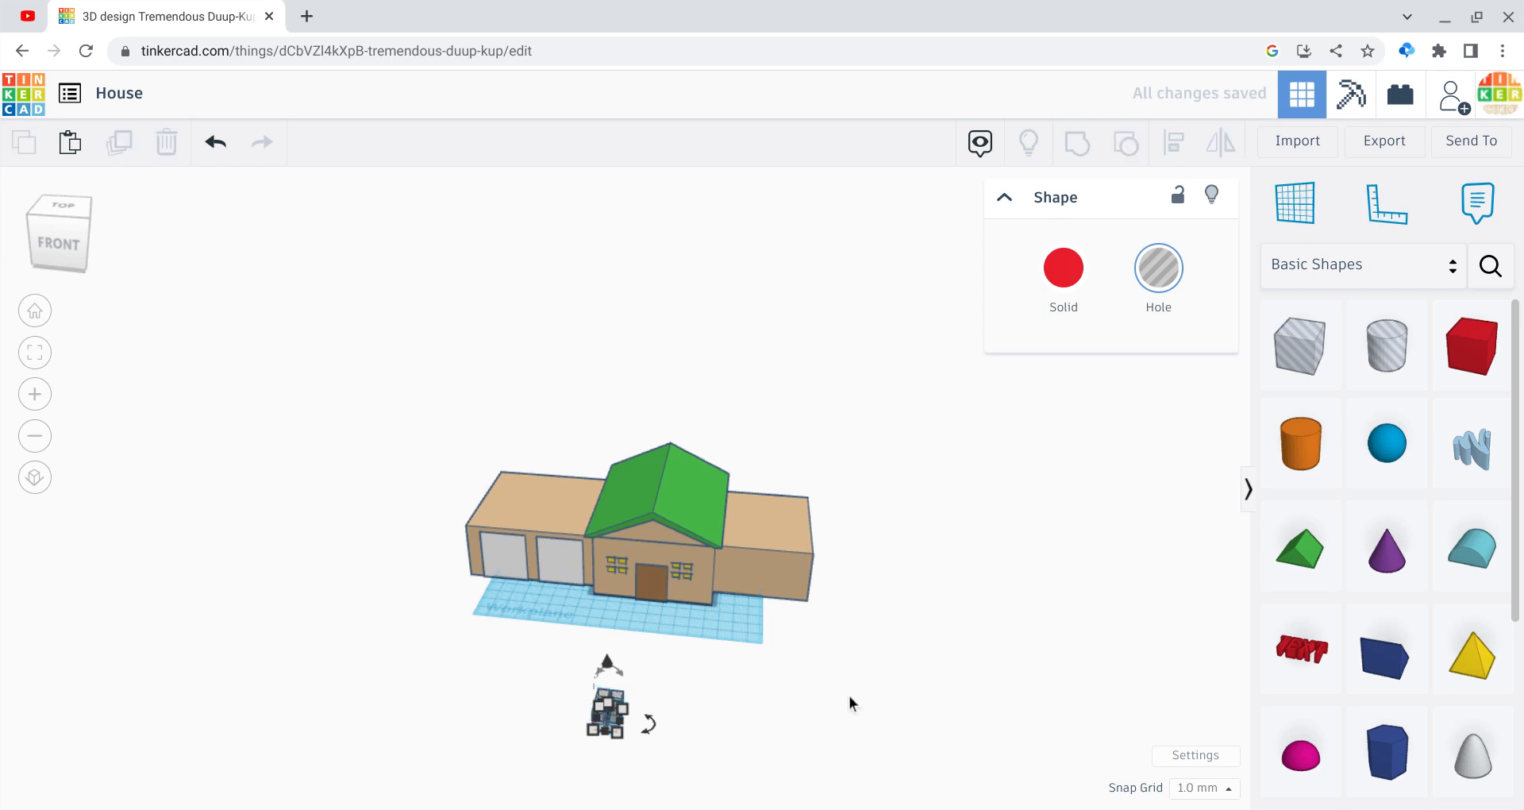
{"action": "left_click", "coordinate": [624, 705]}
{"action": "left_click", "coordinate": [751, 707]}
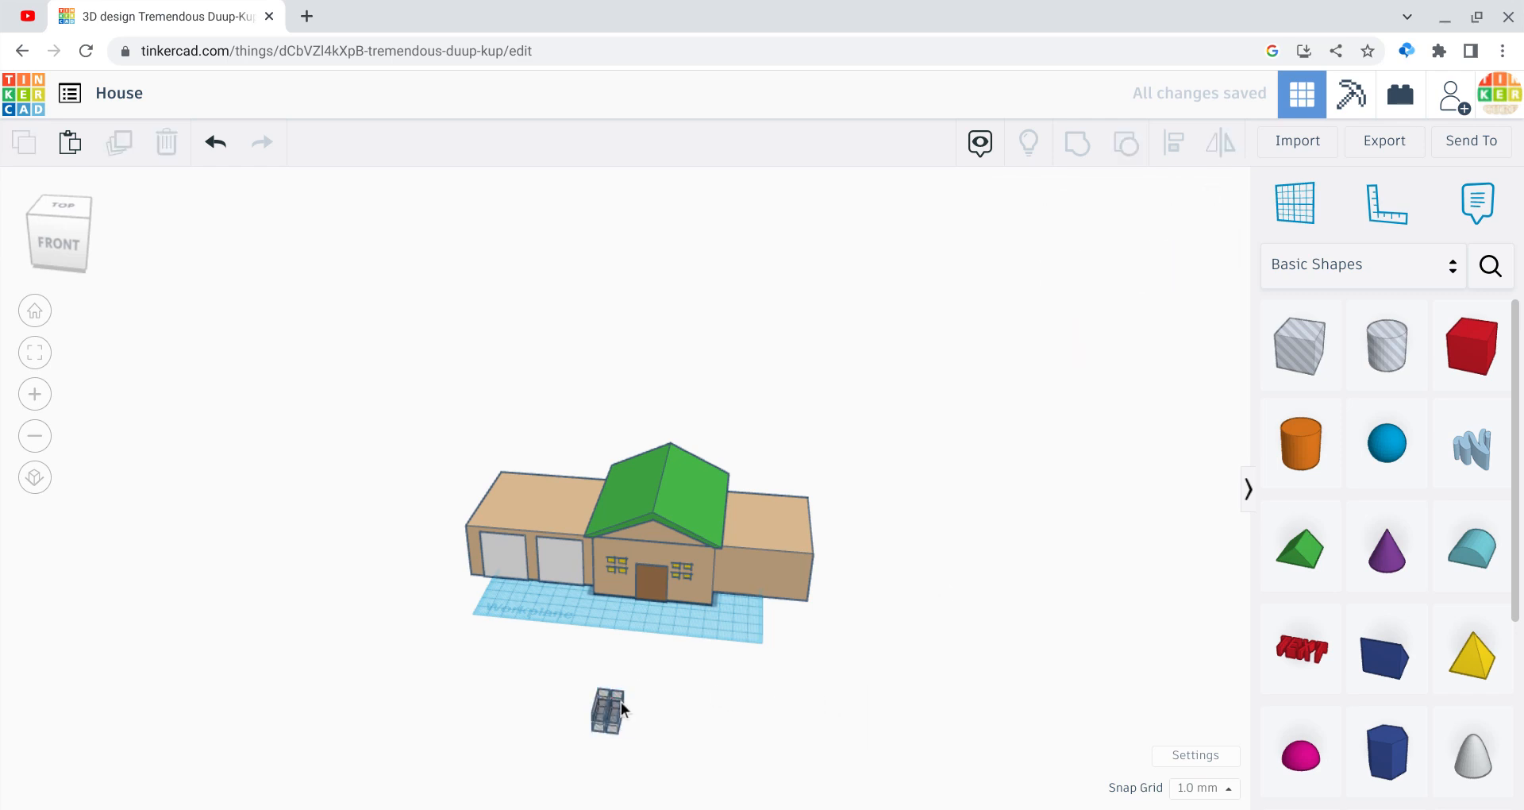
{"action": "left_click_drag", "start_coordinate": [621, 703], "coordinate": [738, 571]}
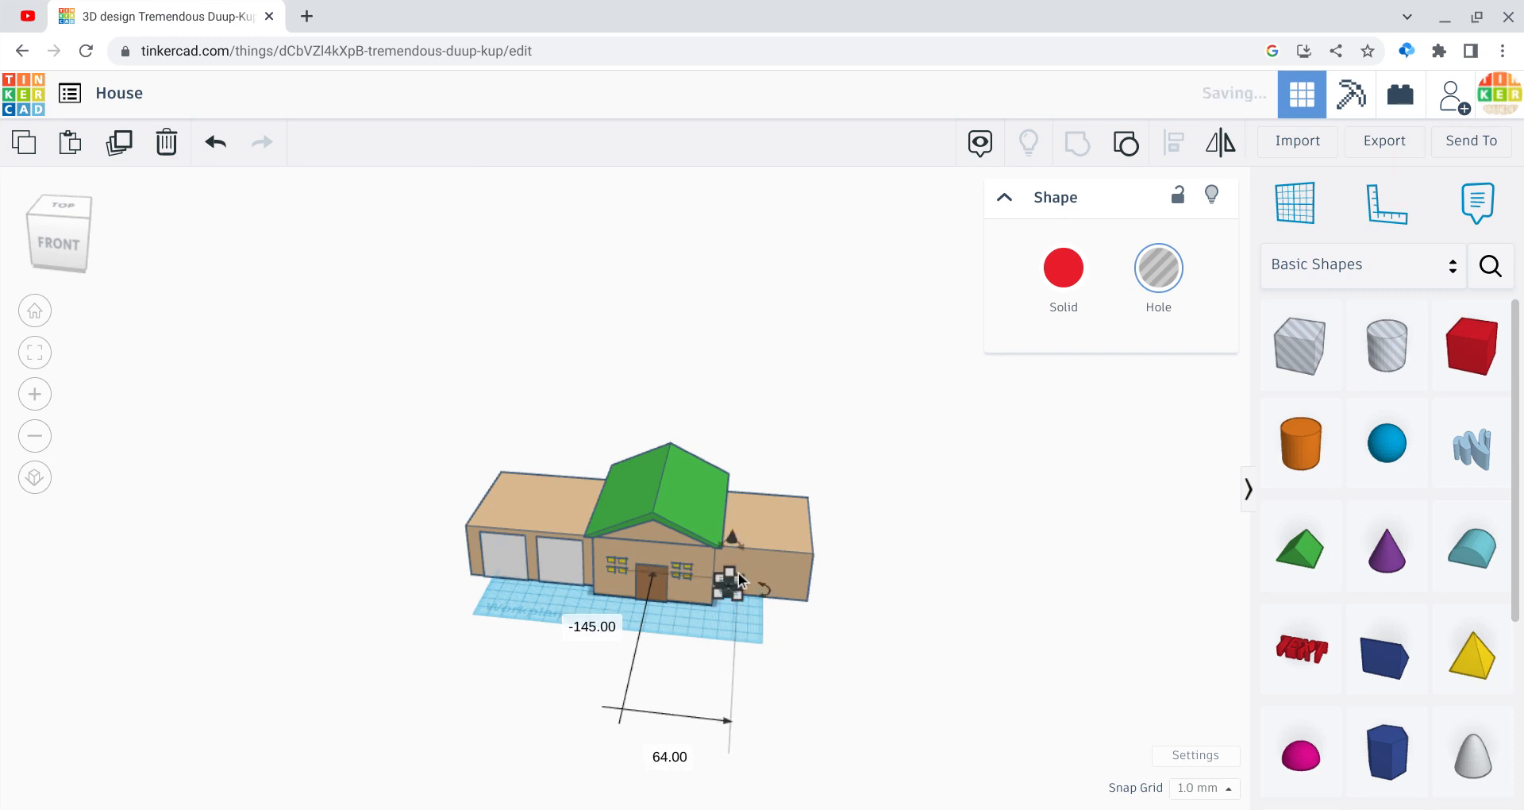
Step: Raise the window hole up the wall, nudge it right twice, and add a new red box
{"action": "left_click", "coordinate": [78, 259]}
{"action": "left_click", "coordinate": [73, 244]}
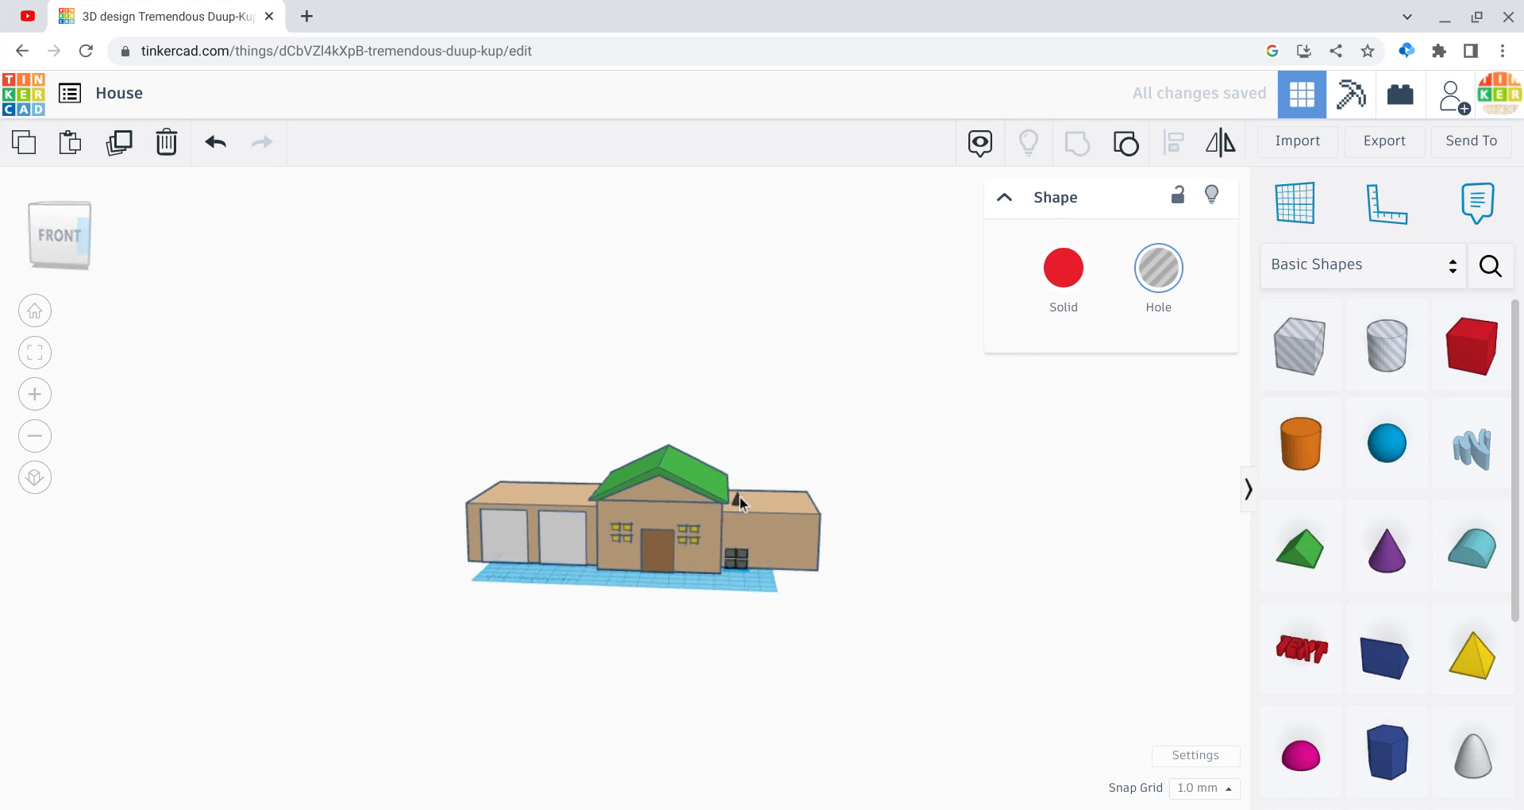
{"action": "left_click_drag", "start_coordinate": [740, 496], "coordinate": [729, 474]}
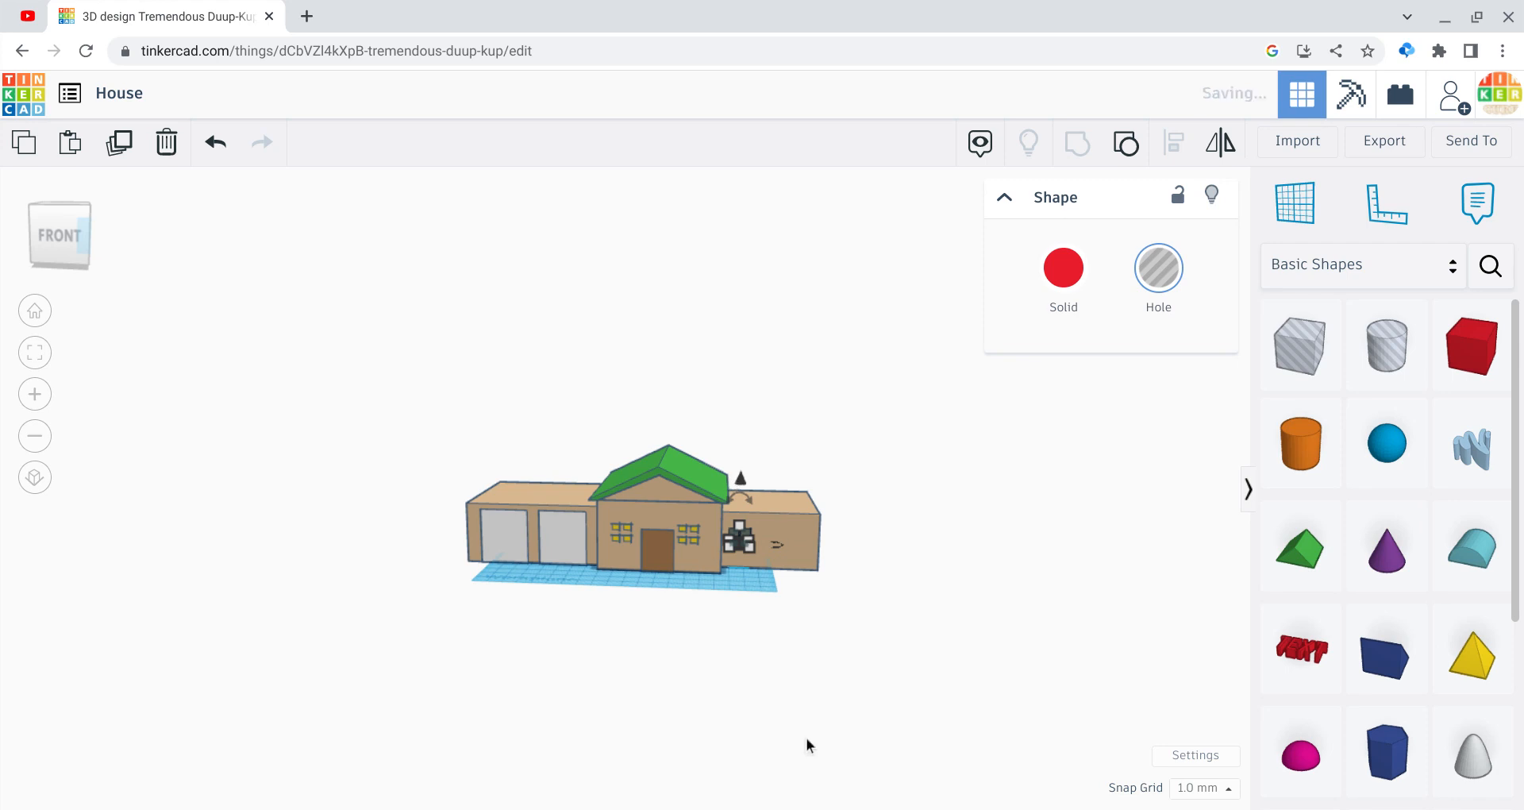
{"action": "key", "text": "Right"}
{"action": "key", "text": "Right"}
{"action": "key", "text": "Right"}
{"action": "key", "text": "Right"}
{"action": "key", "text": "Right"}
{"action": "key", "text": "Right"}
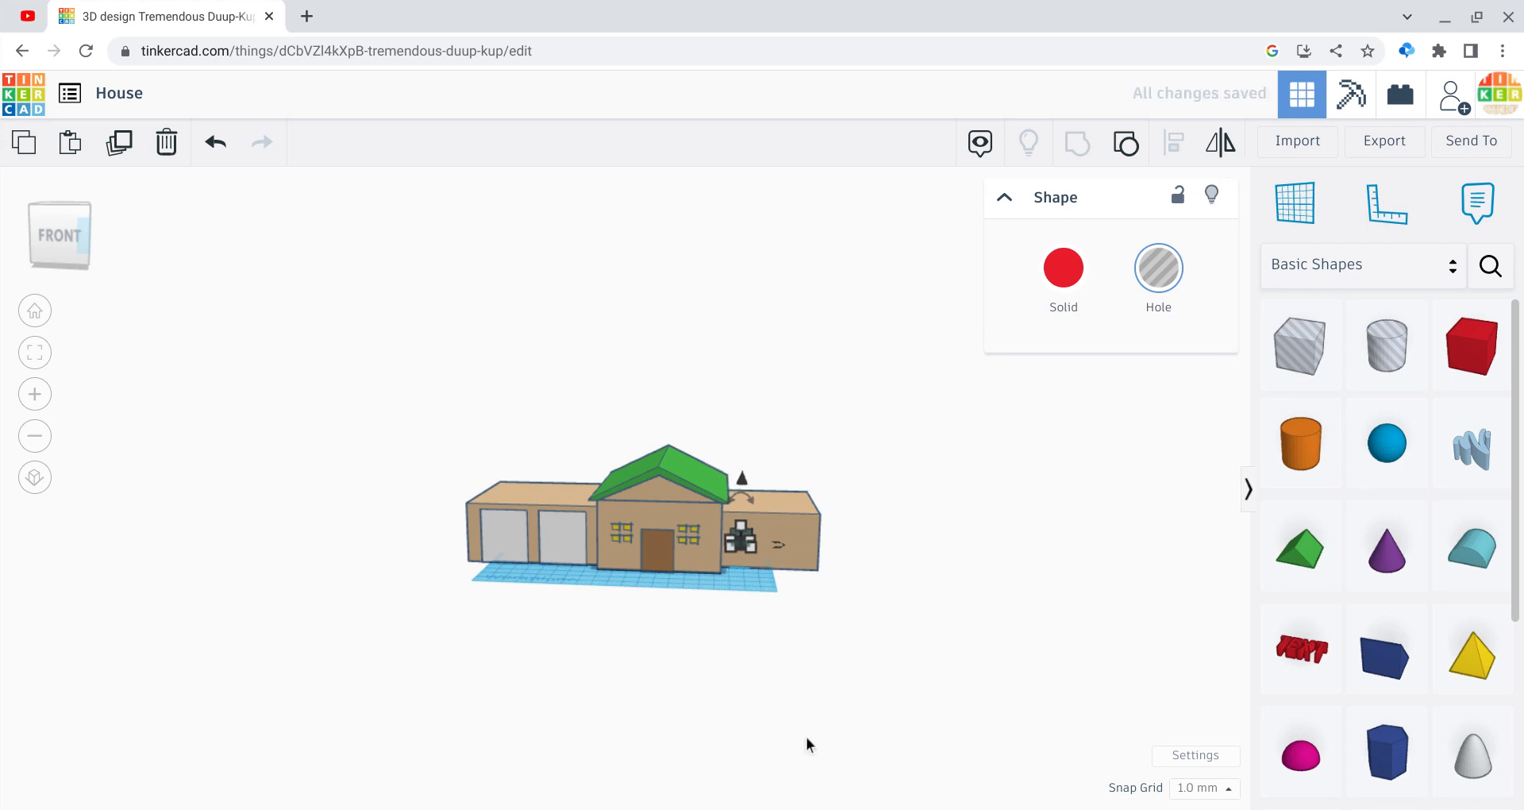
{"action": "key", "text": "Right"}
{"action": "key", "text": "Right"}
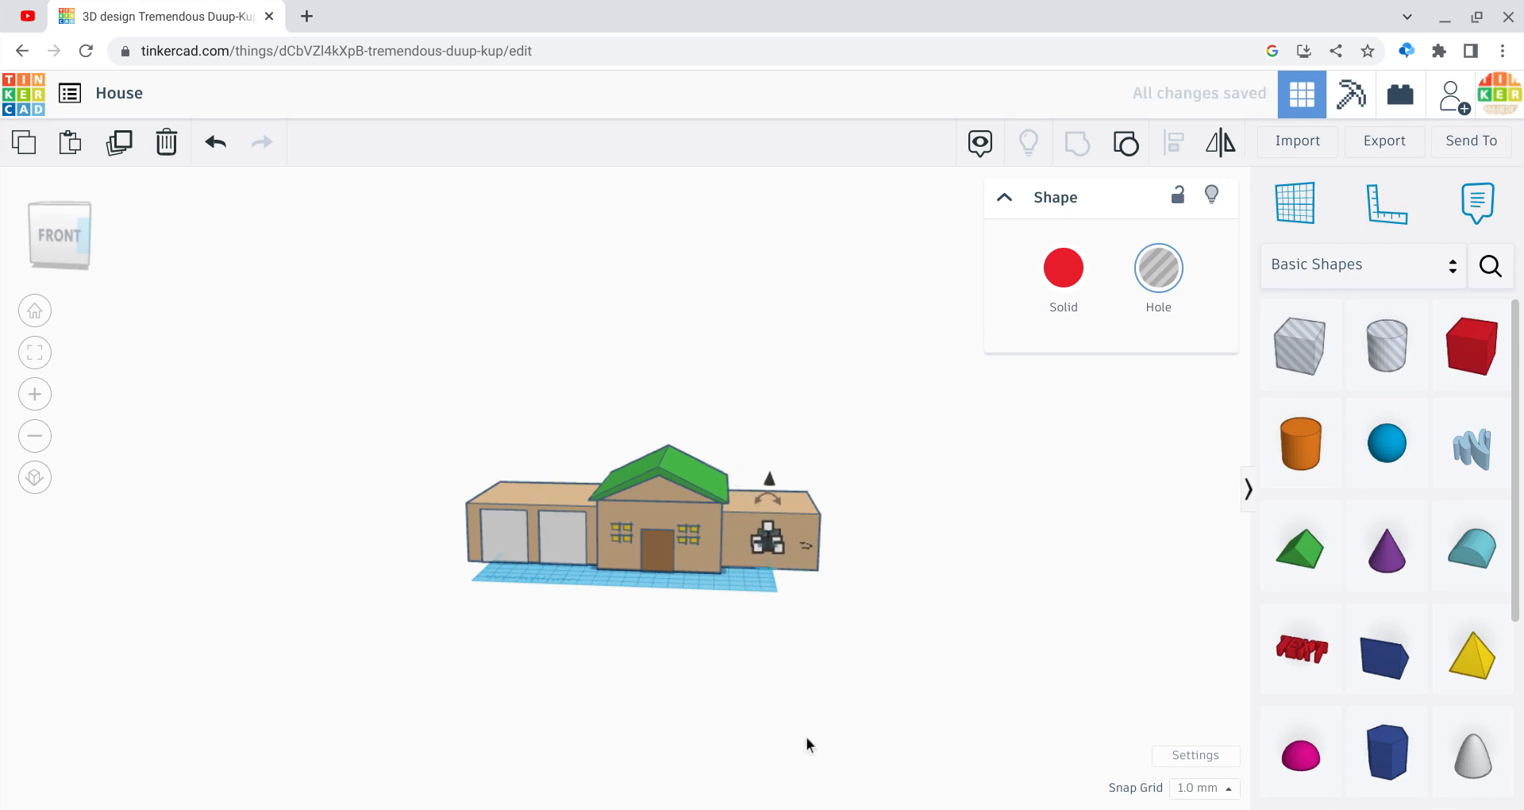
{"action": "left_click", "coordinate": [933, 555]}
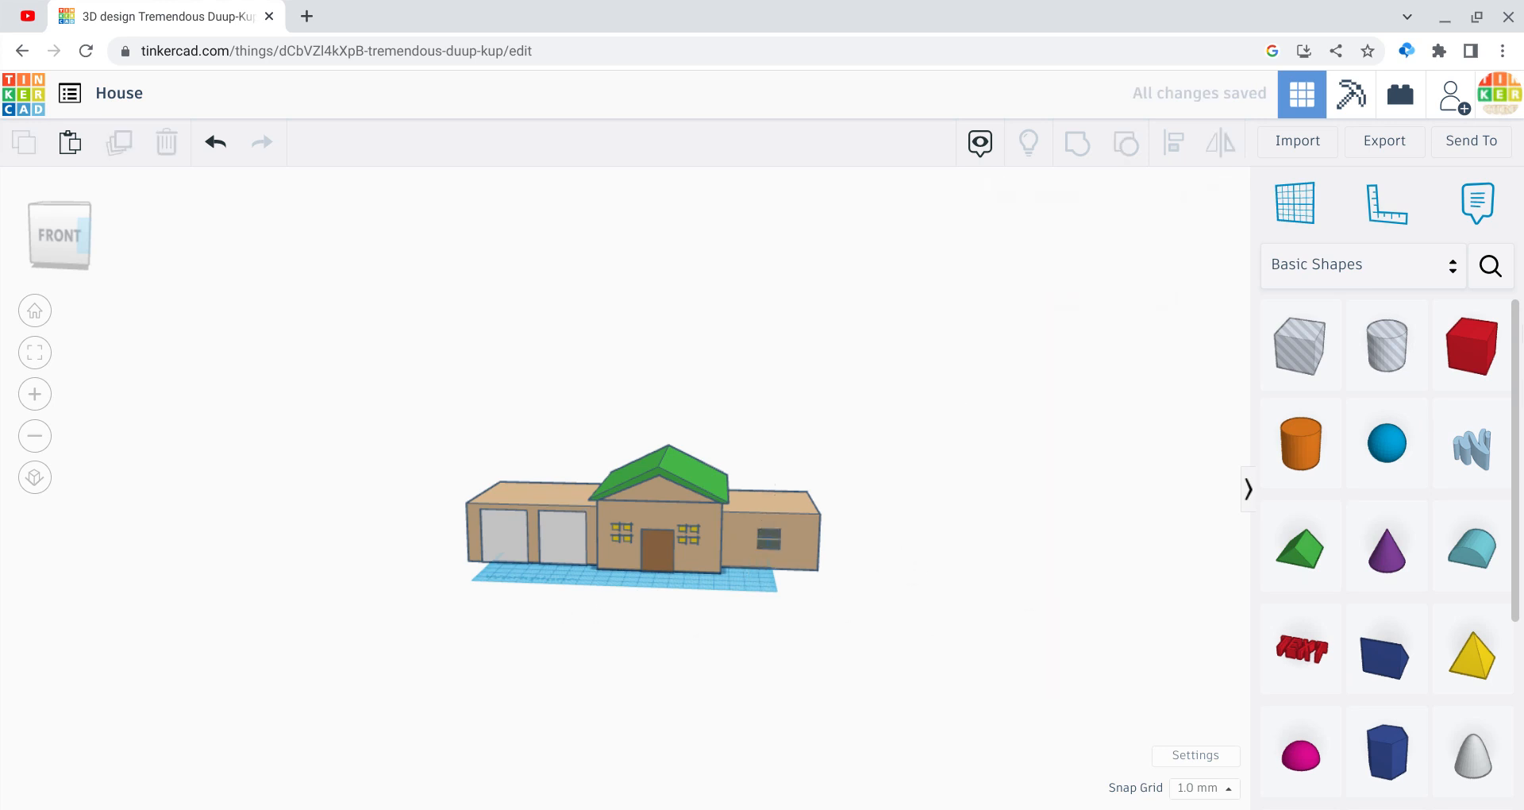
{"action": "left_click_drag", "start_coordinate": [1472, 345], "coordinate": [937, 712]}
{"action": "left_click_drag", "start_coordinate": [825, 591], "coordinate": [730, 451]}
Step: Group the right wing with its window hole to cut the opening
{"action": "left_click", "coordinate": [1077, 143]}
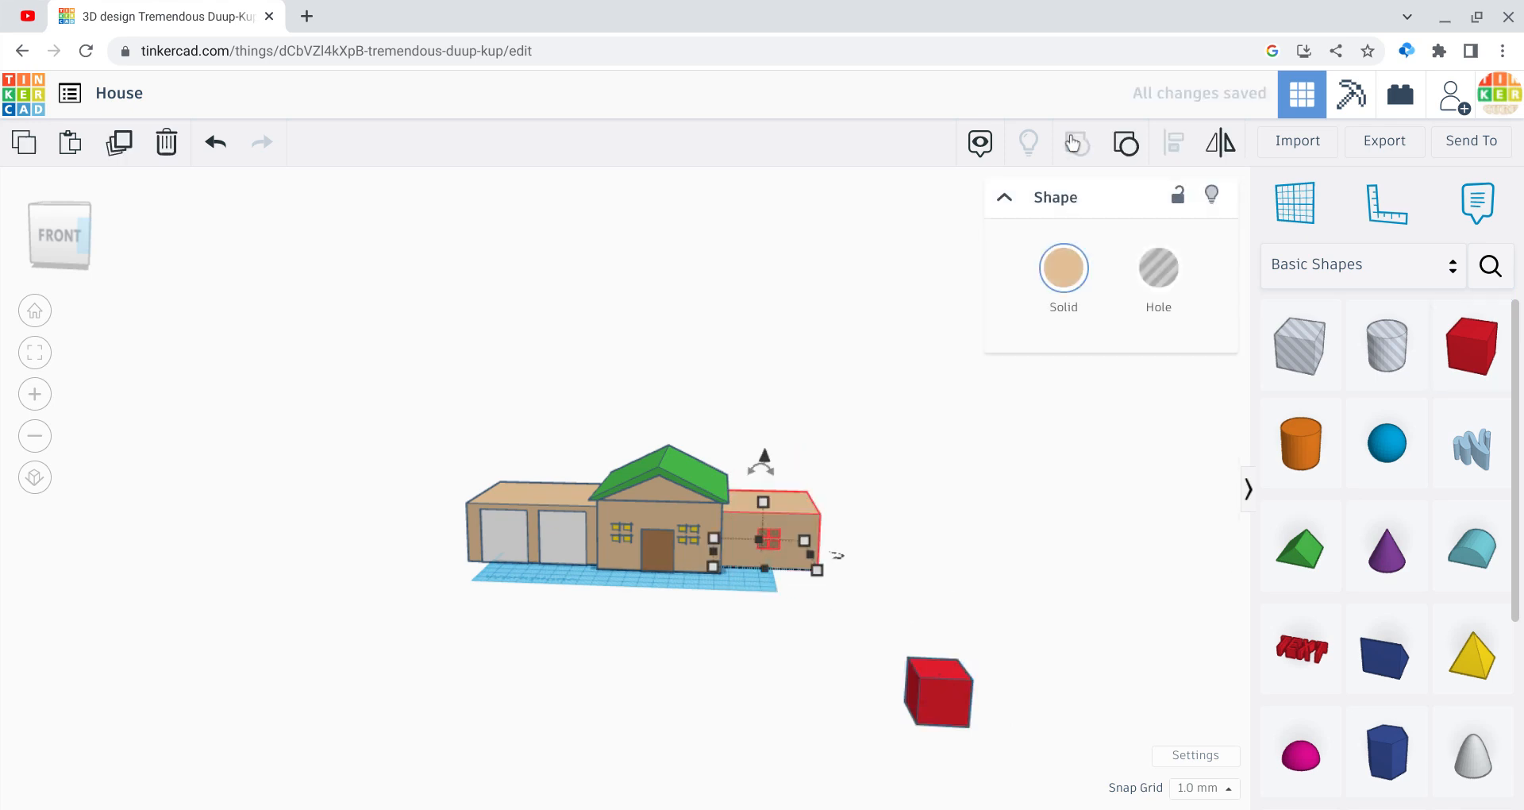
{"action": "left_click", "coordinate": [34, 394]}
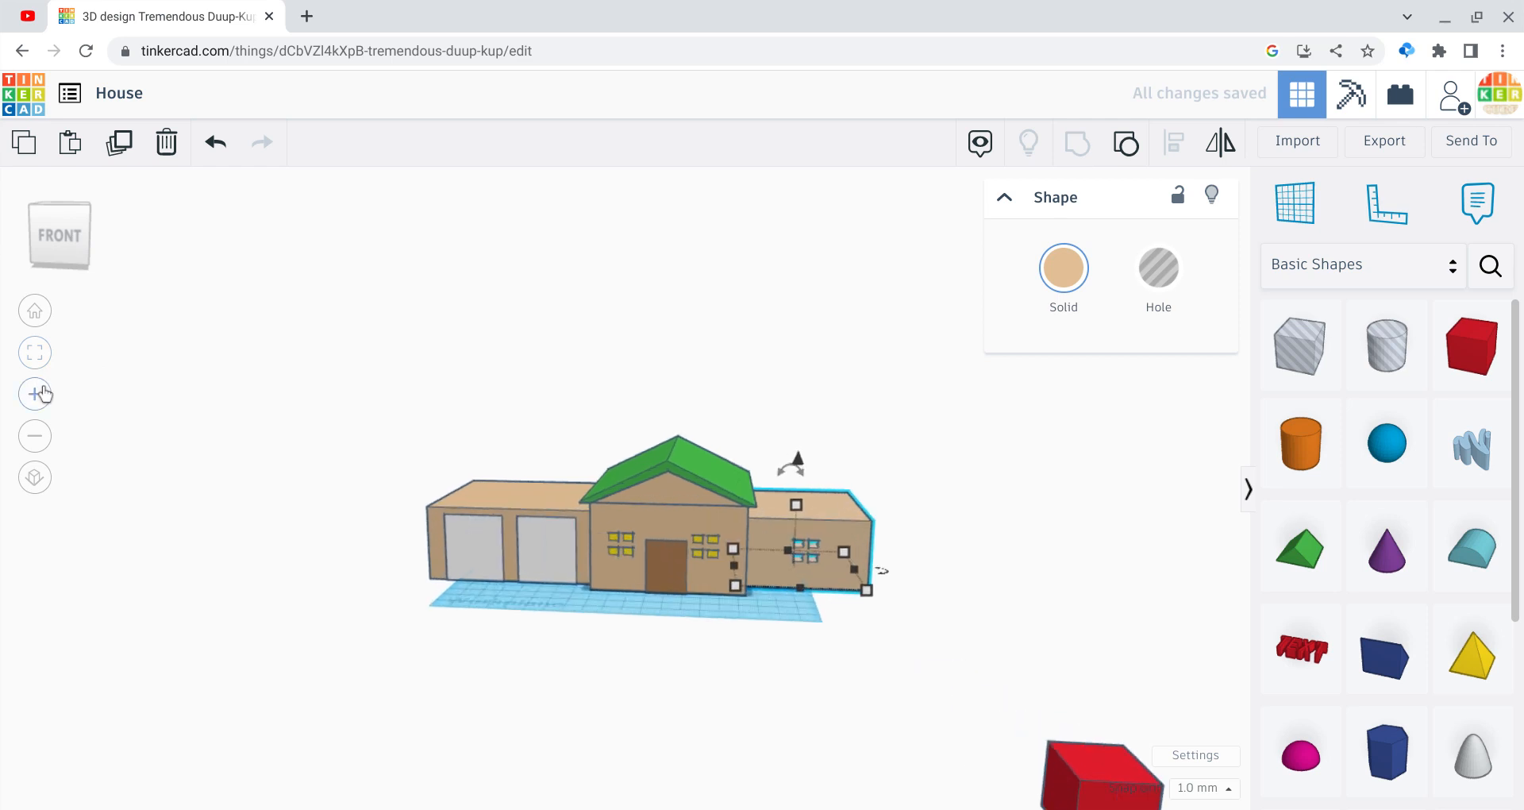
{"action": "left_click", "coordinate": [34, 393]}
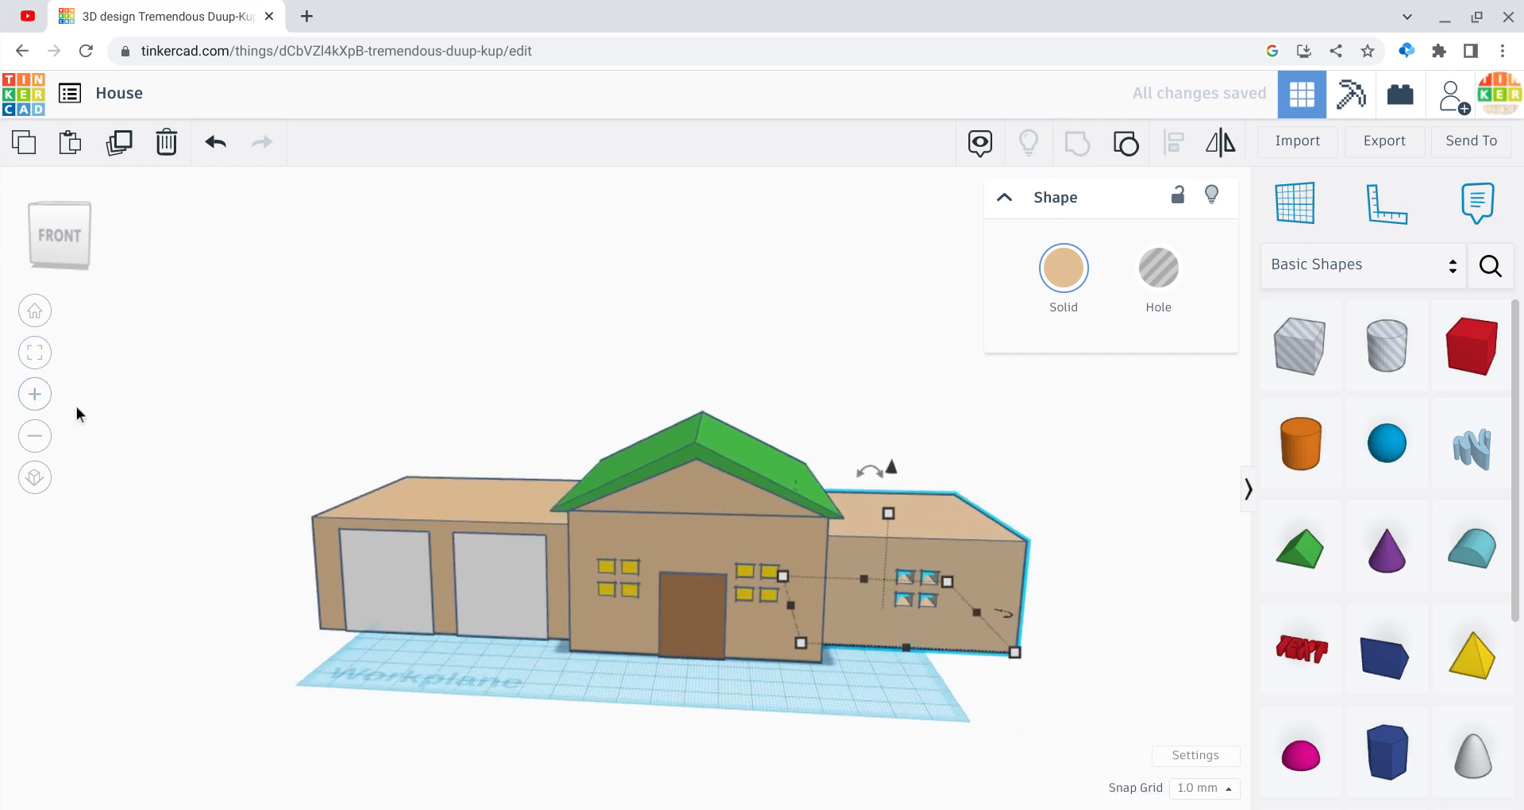
{"action": "left_click_drag", "start_coordinate": [64, 252], "coordinate": [54, 241]}
{"action": "left_click", "coordinate": [54, 241]}
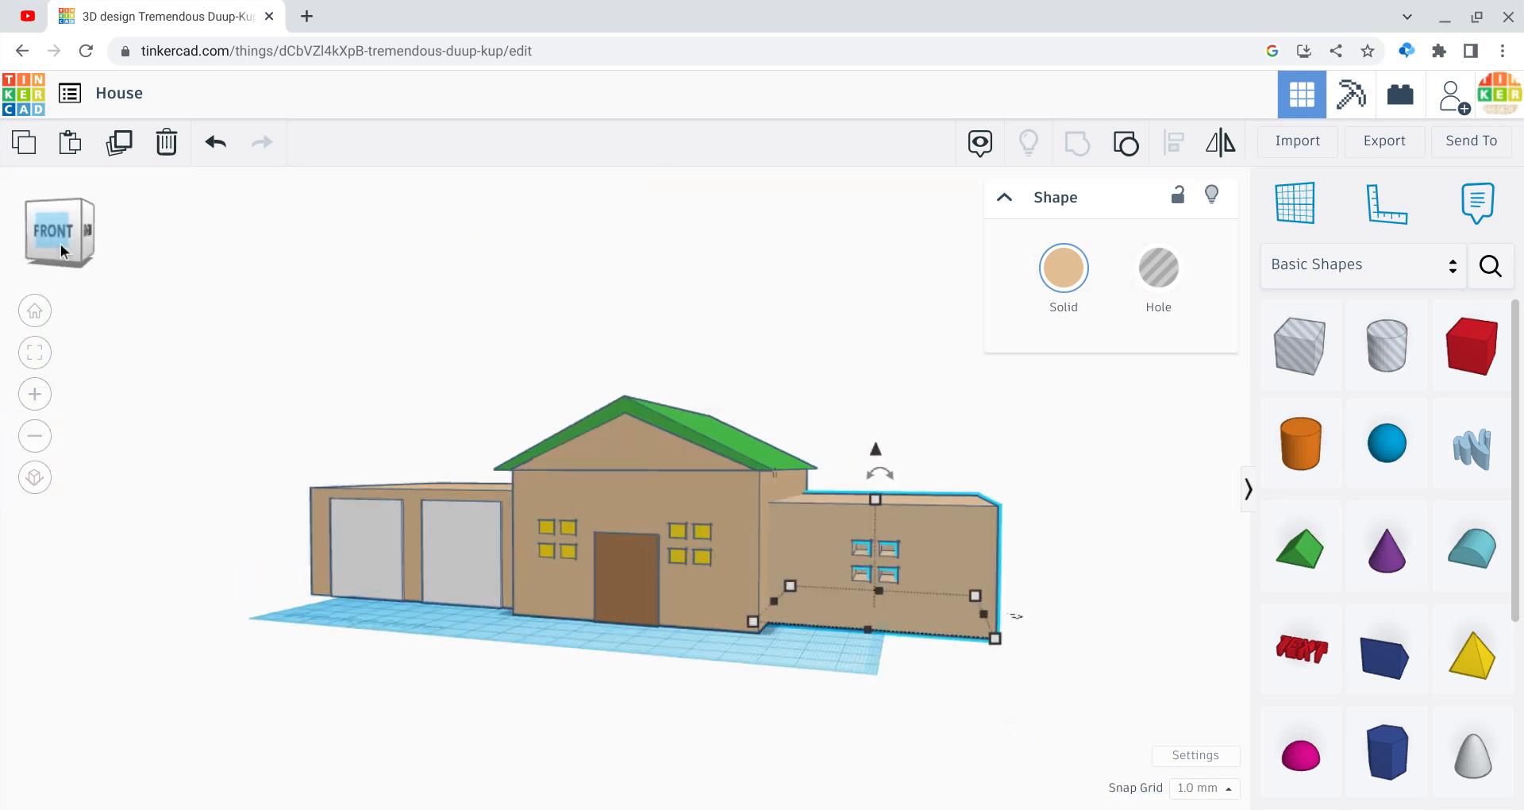
{"action": "left_click", "coordinate": [34, 435]}
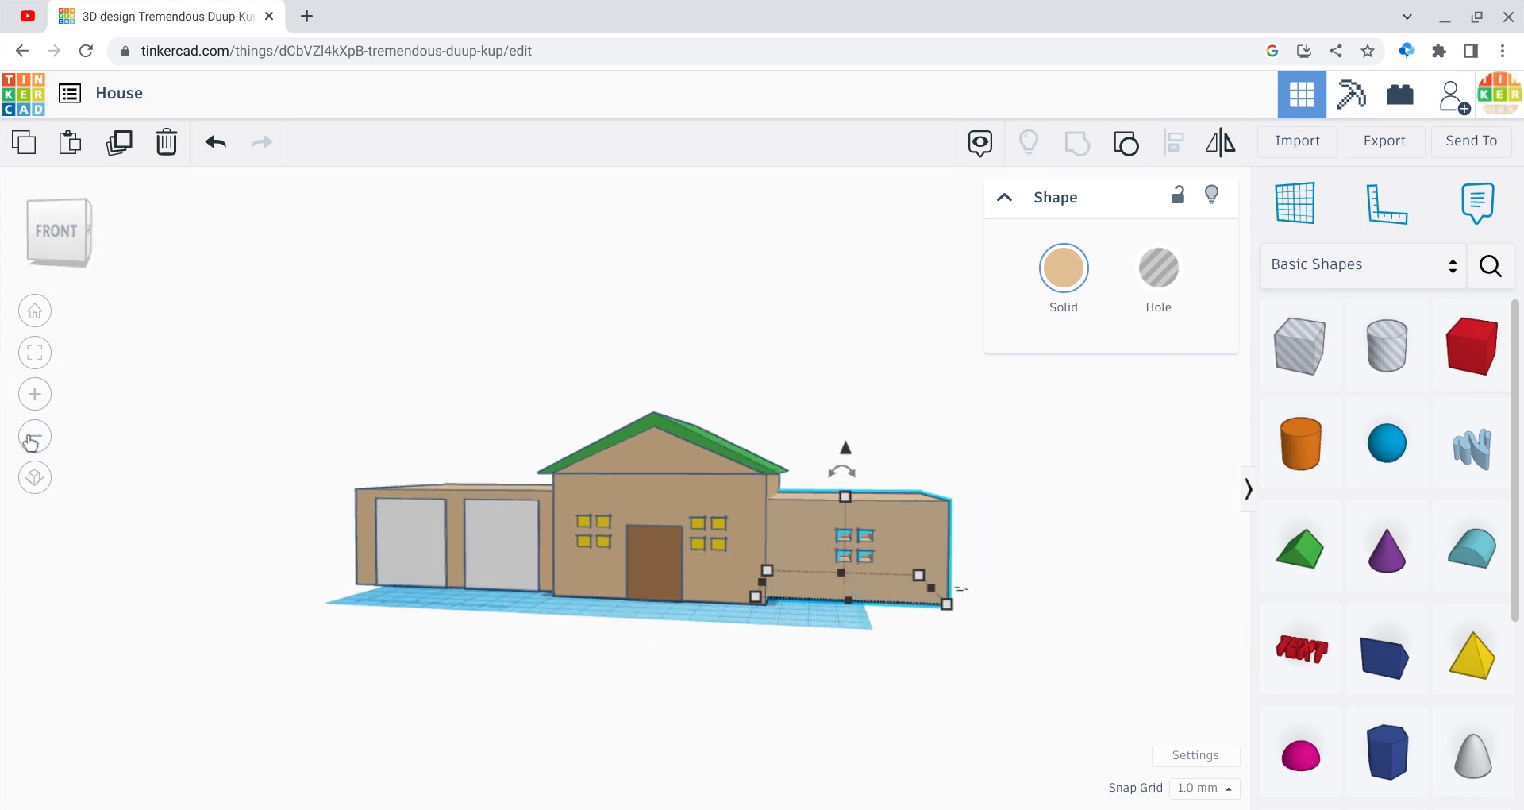
{"action": "left_click", "coordinate": [34, 435]}
Step: Move the red box into the wing's wall, raise it, and colour it yellow
{"action": "left_click_drag", "start_coordinate": [937, 601], "coordinate": [781, 534]}
{"action": "mouse_move", "coordinate": [770, 476]}
{"action": "left_mouse_down"}
{"action": "mouse_move", "coordinate": [769, 452]}
{"action": "mouse_move", "coordinate": [763, 467]}
{"action": "left_mouse_up"}
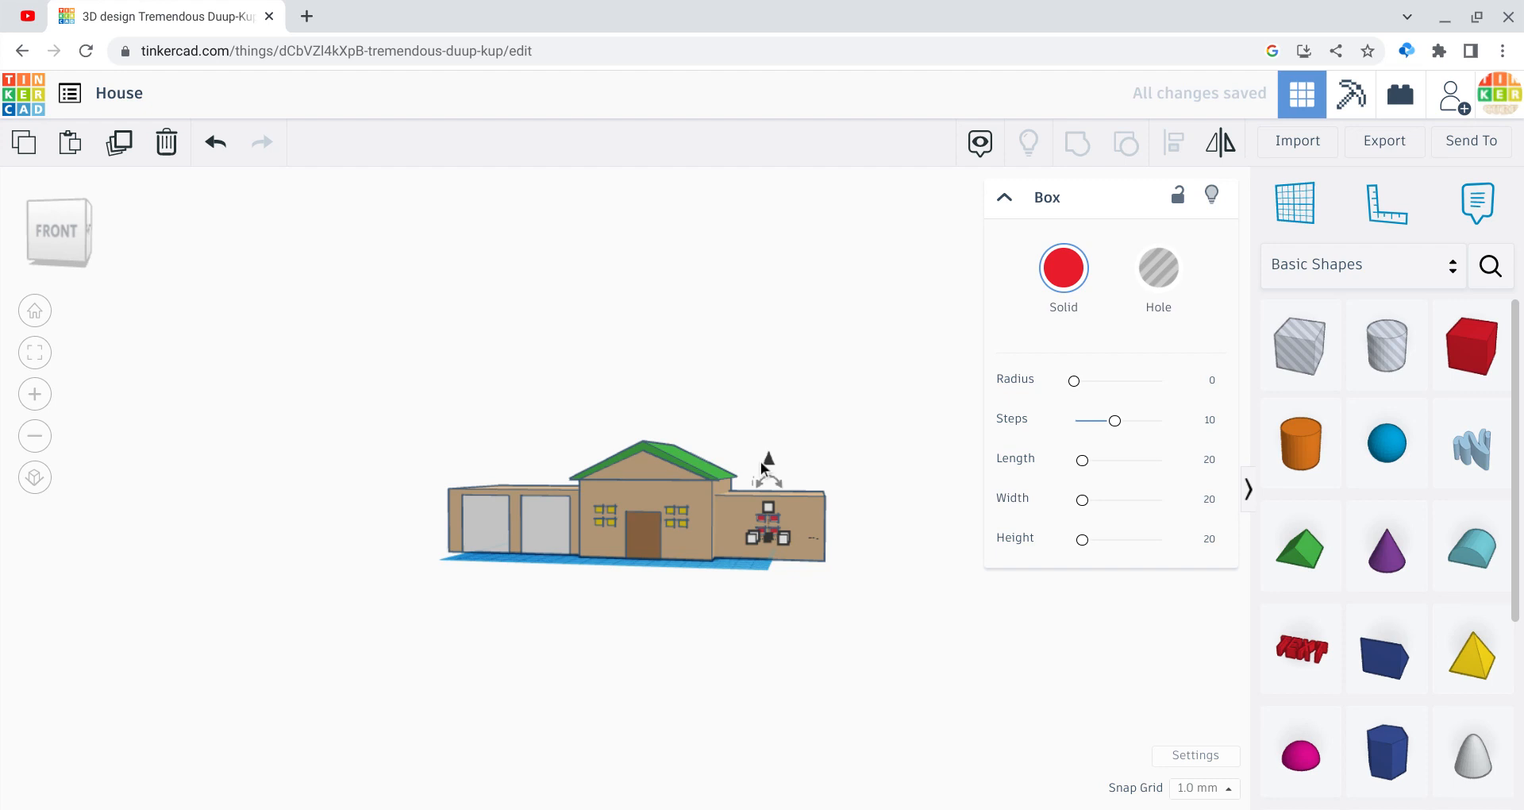
{"action": "left_click", "coordinate": [1060, 302]}
{"action": "left_click", "coordinate": [1114, 450]}
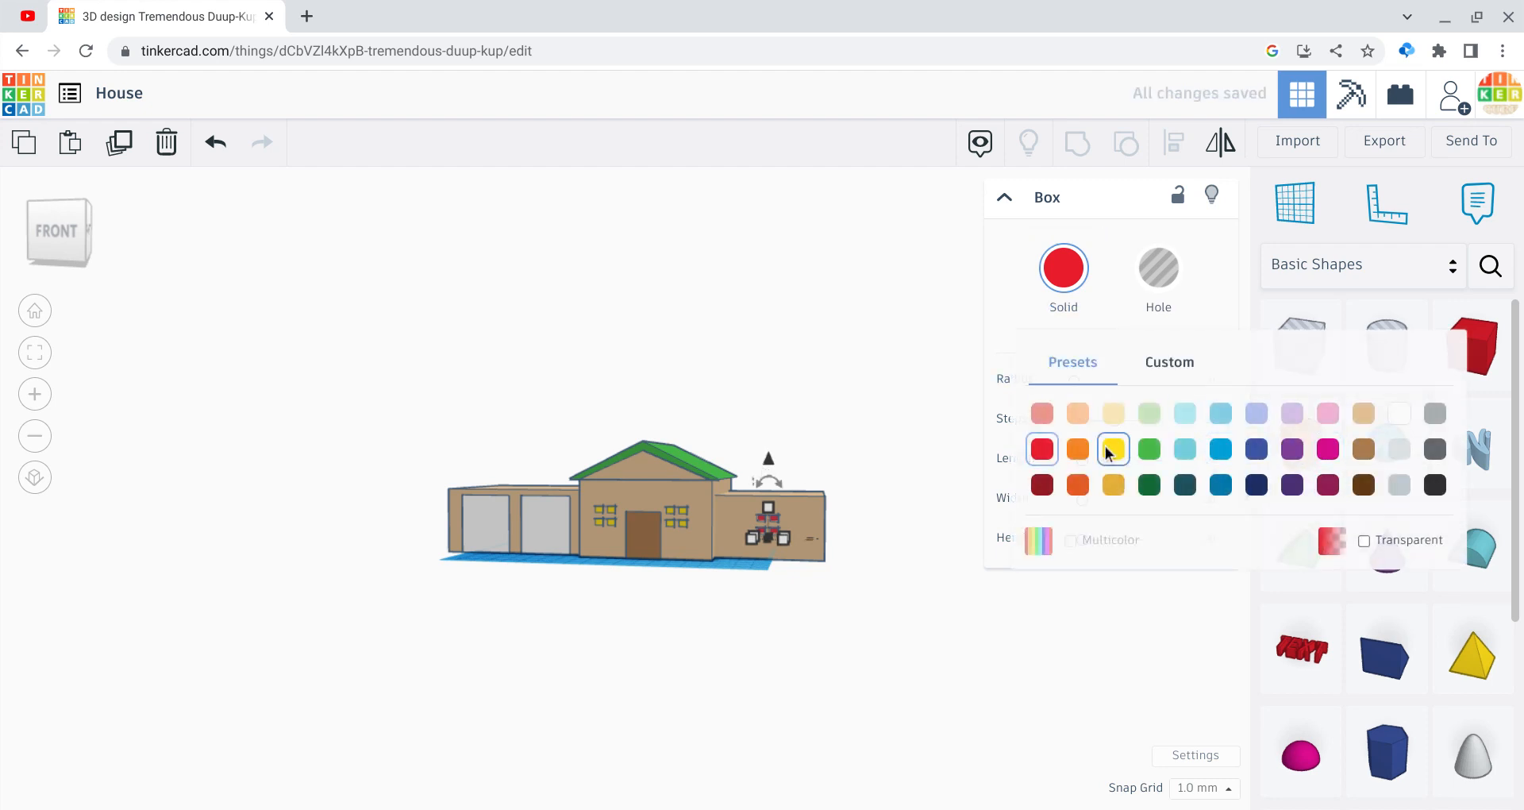
{"action": "left_click", "coordinate": [871, 566]}
Step: Group the wing with its yellow panes, keeping tan and yellow via Multicolor
{"action": "left_click", "coordinate": [27, 391]}
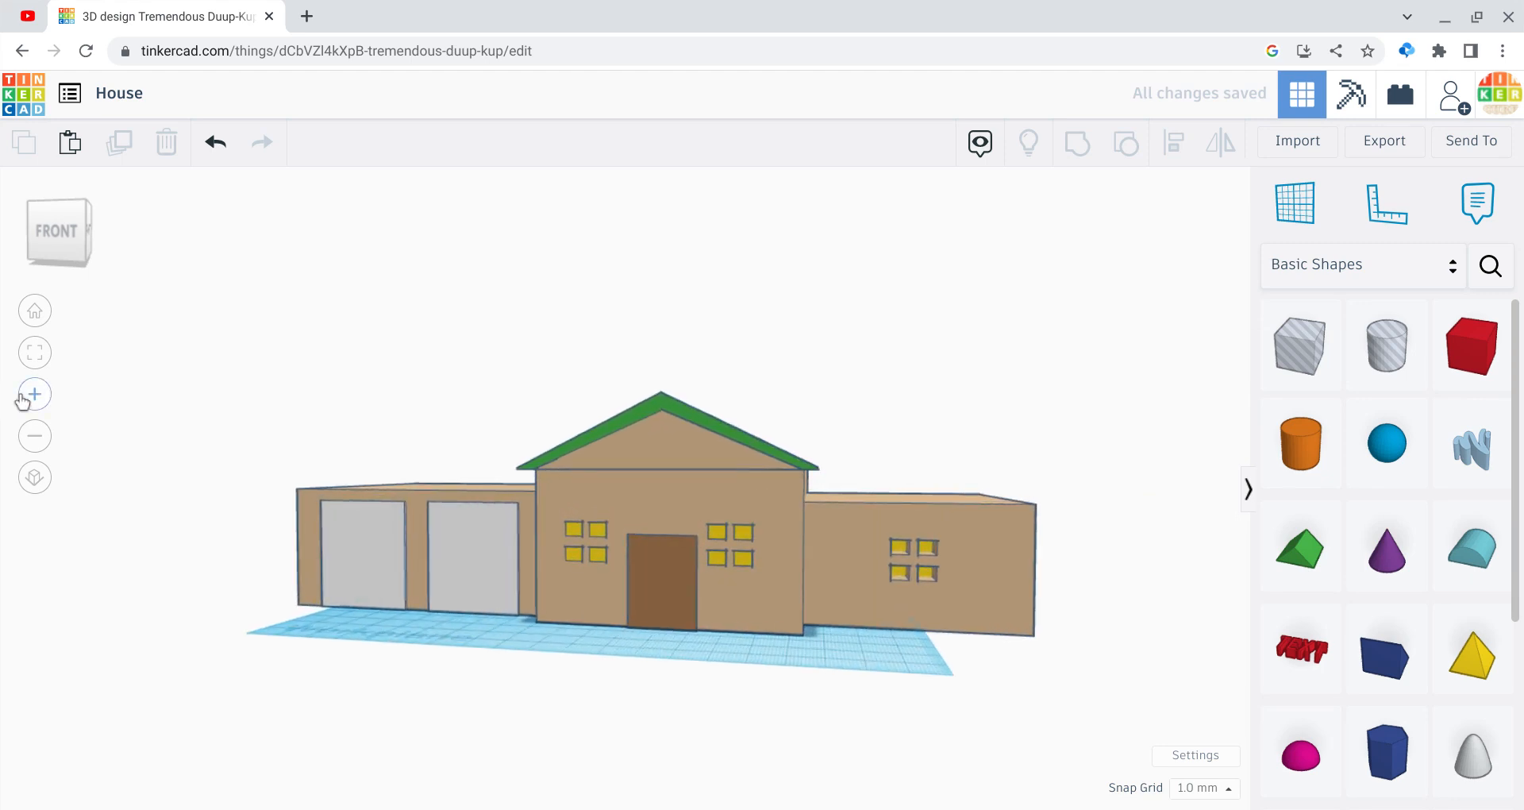
{"action": "left_click", "coordinate": [1054, 587]}
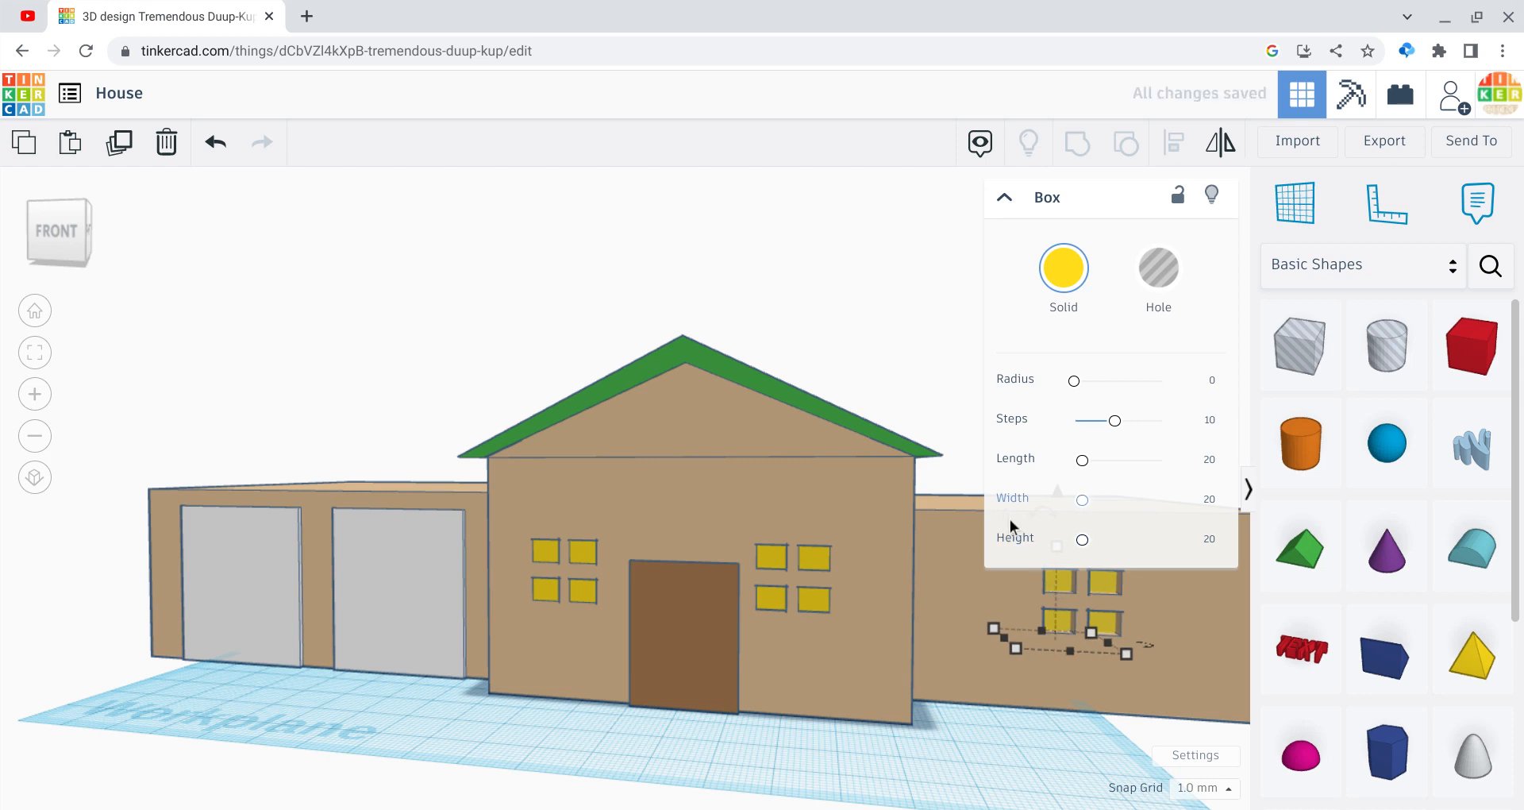
{"action": "left_click", "coordinate": [968, 473]}
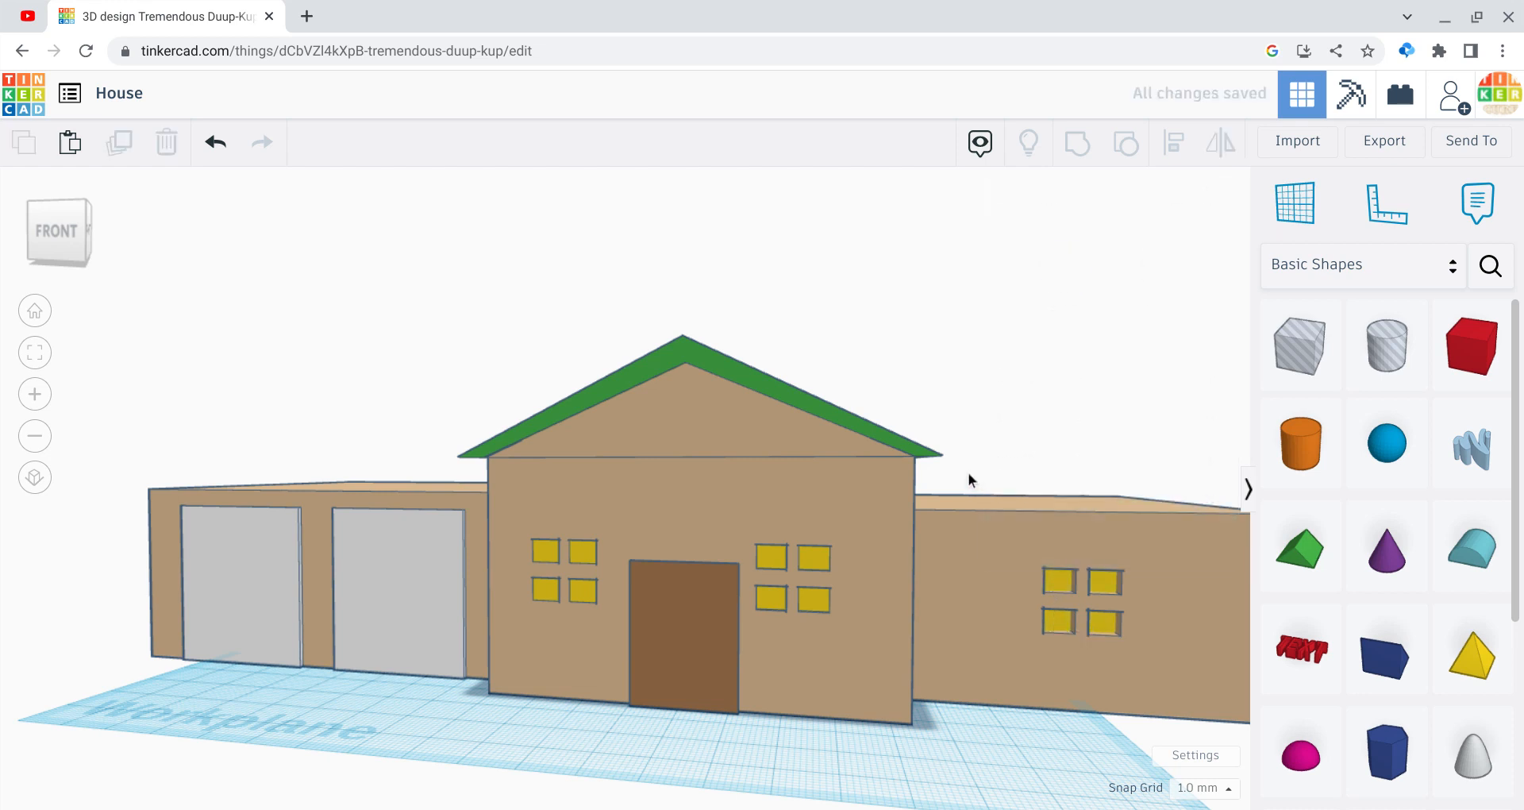
{"action": "left_click", "coordinate": [1063, 579]}
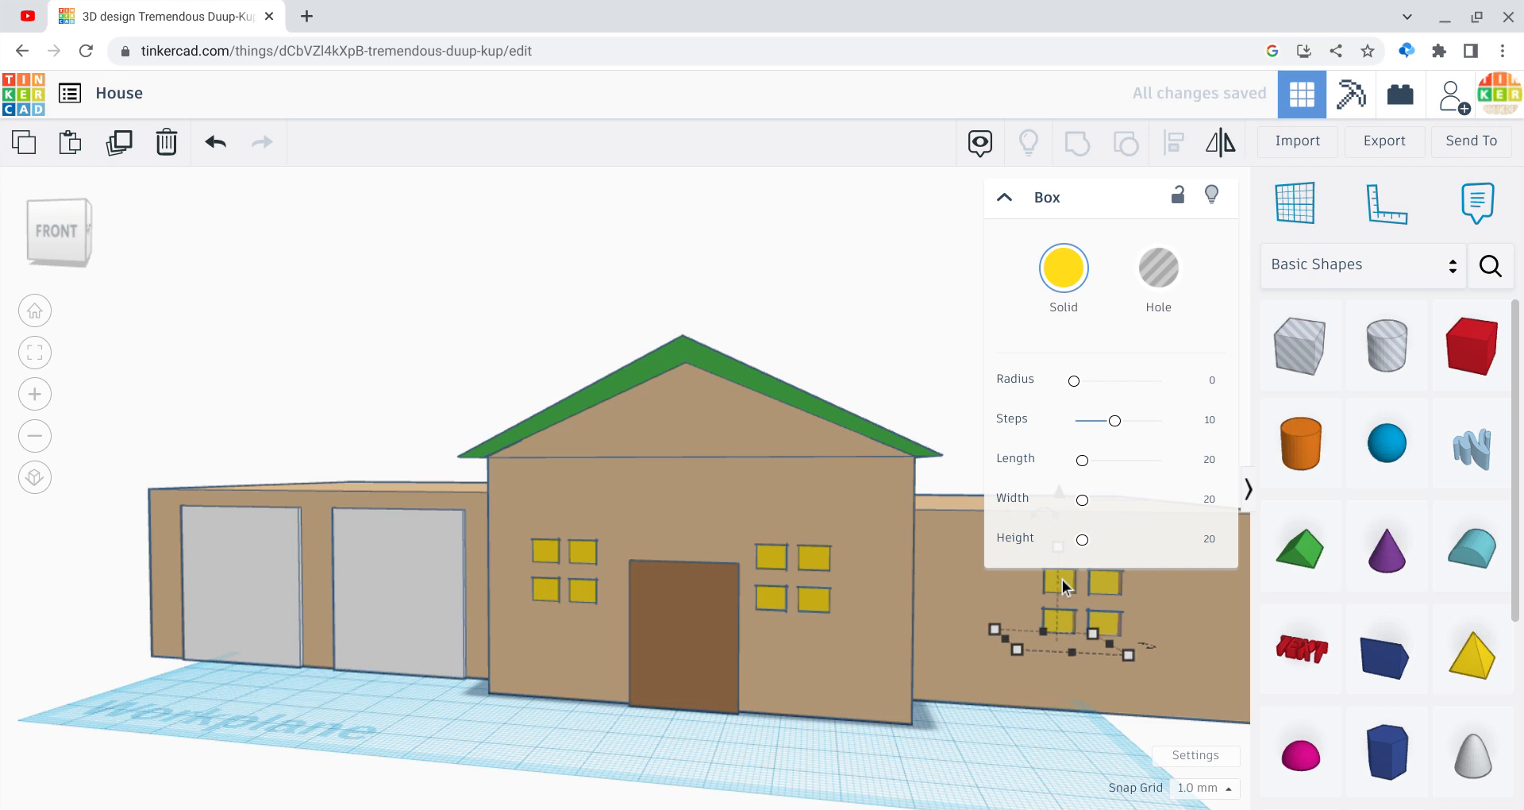
{"action": "left_click", "coordinate": [971, 450]}
{"action": "left_click_drag", "start_coordinate": [973, 430], "coordinate": [1088, 696]}
{"action": "left_click", "coordinate": [1069, 151]}
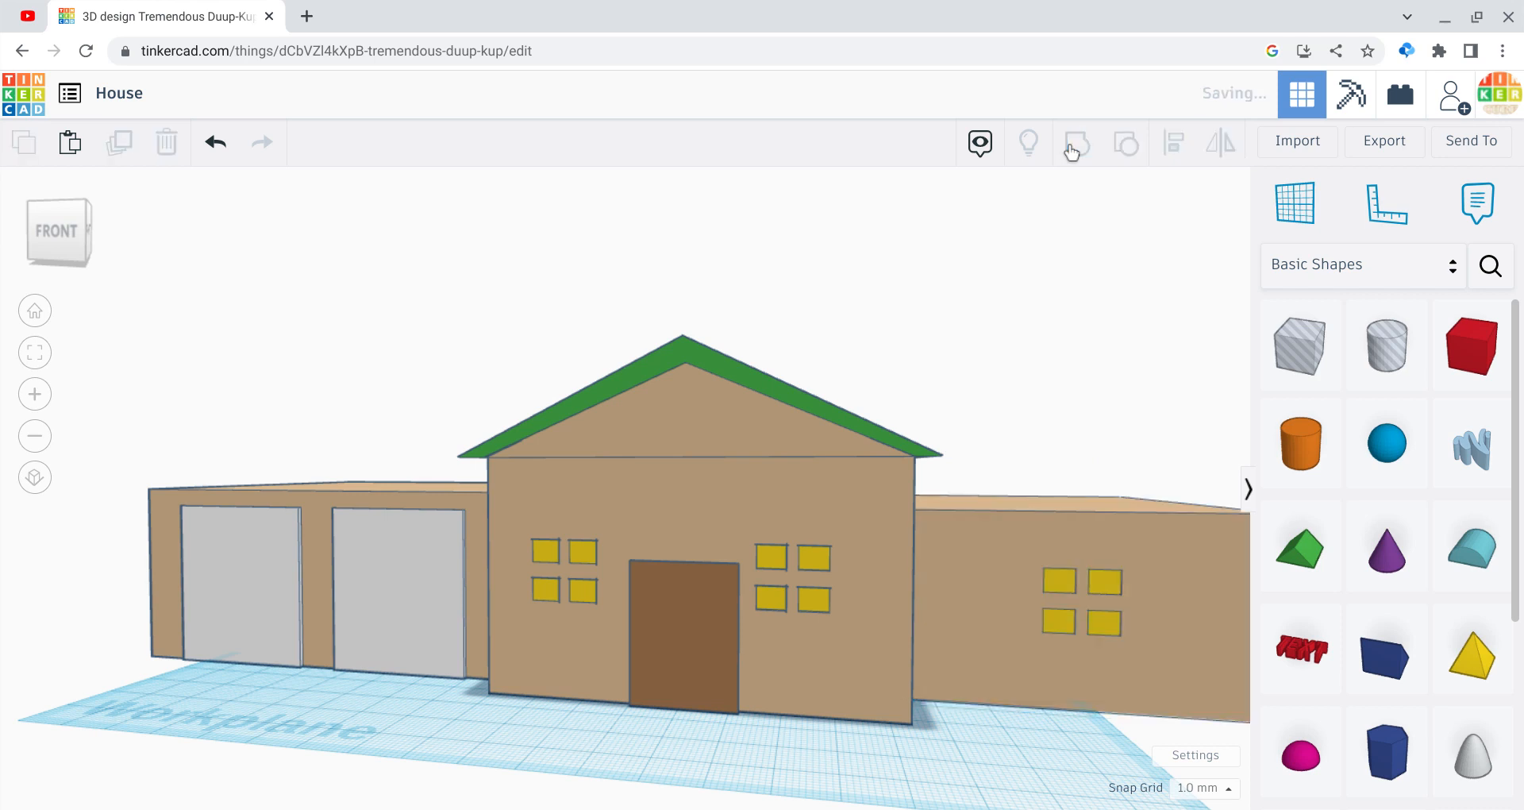
{"action": "left_click", "coordinate": [1064, 278]}
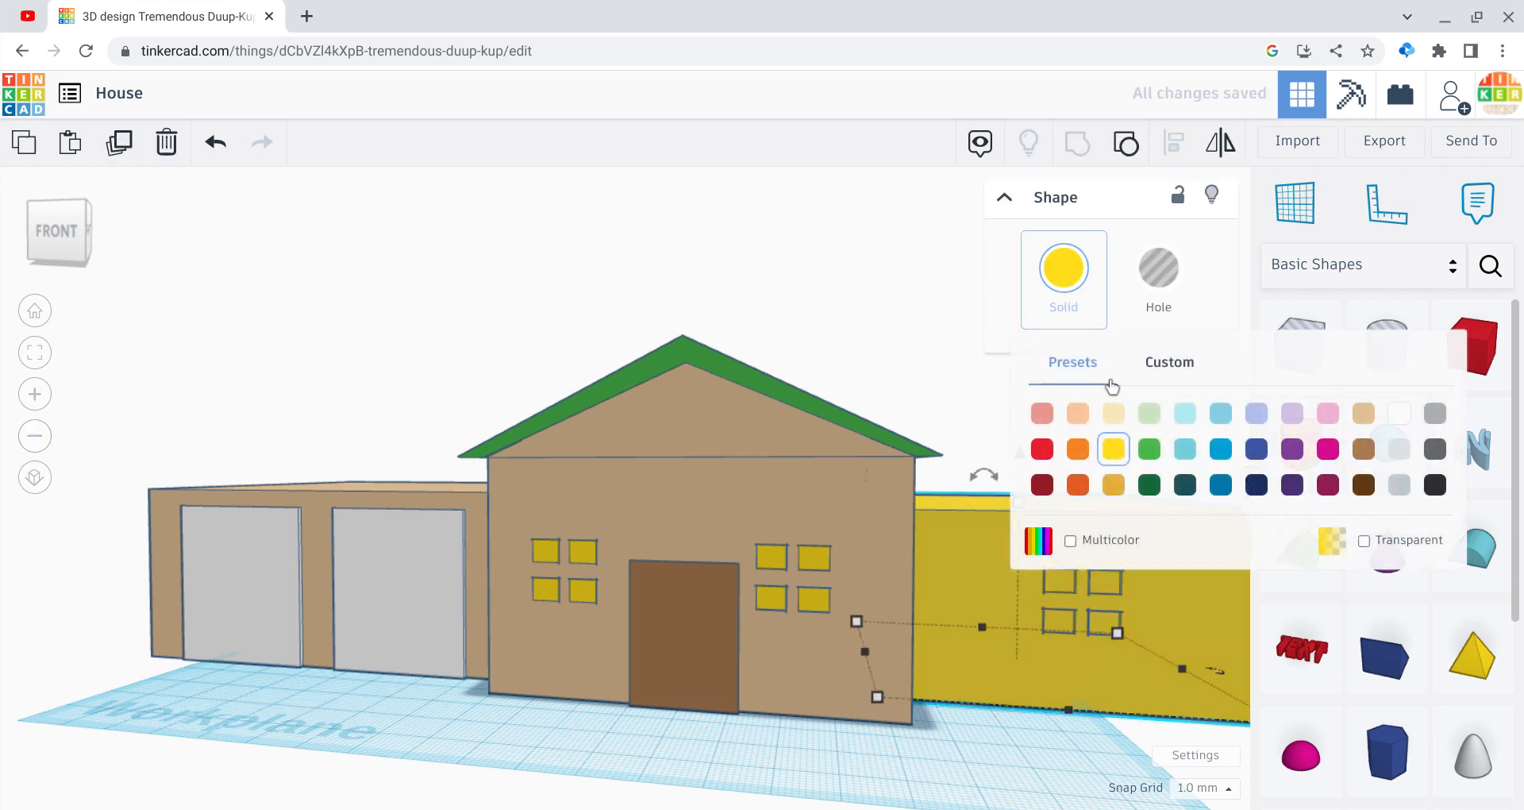
{"action": "left_click", "coordinate": [1098, 543]}
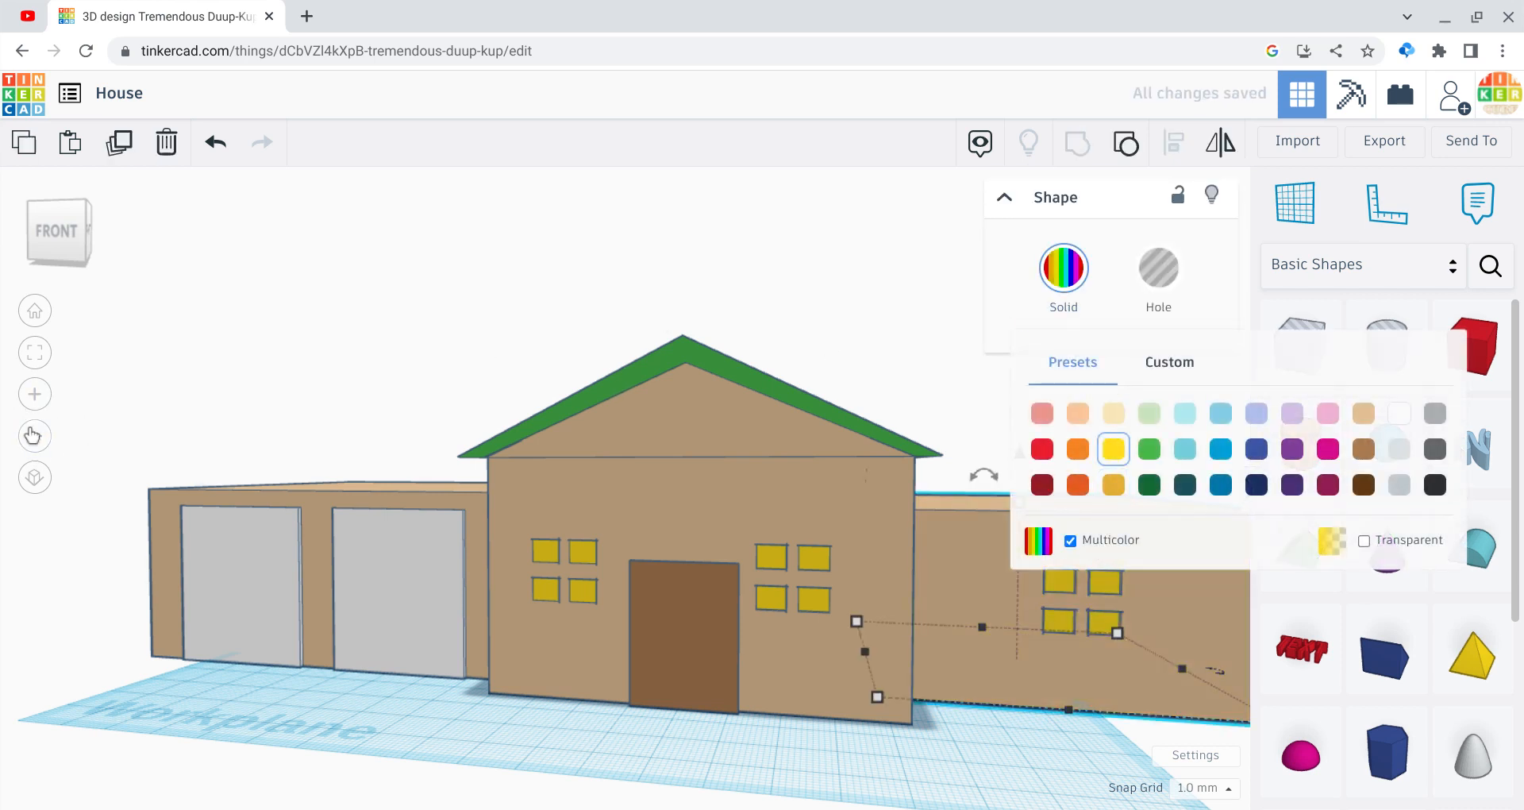
{"action": "left_click", "coordinate": [32, 435]}
{"action": "left_click", "coordinate": [388, 409]}
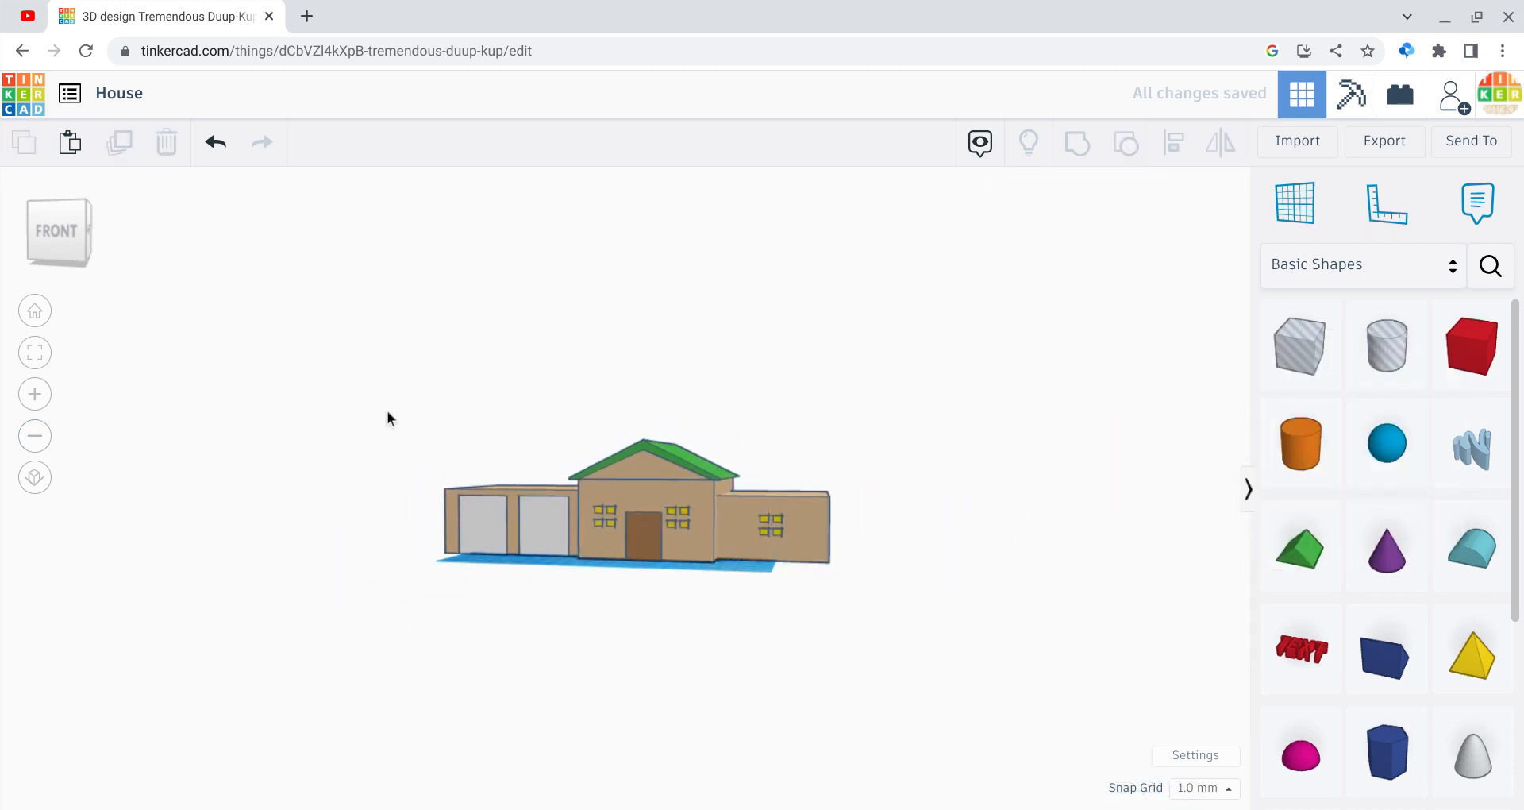
Step: Group the garage, main house and right wing into one shape and check it from the top
{"action": "left_click_drag", "start_coordinate": [387, 410], "coordinate": [1069, 738]}
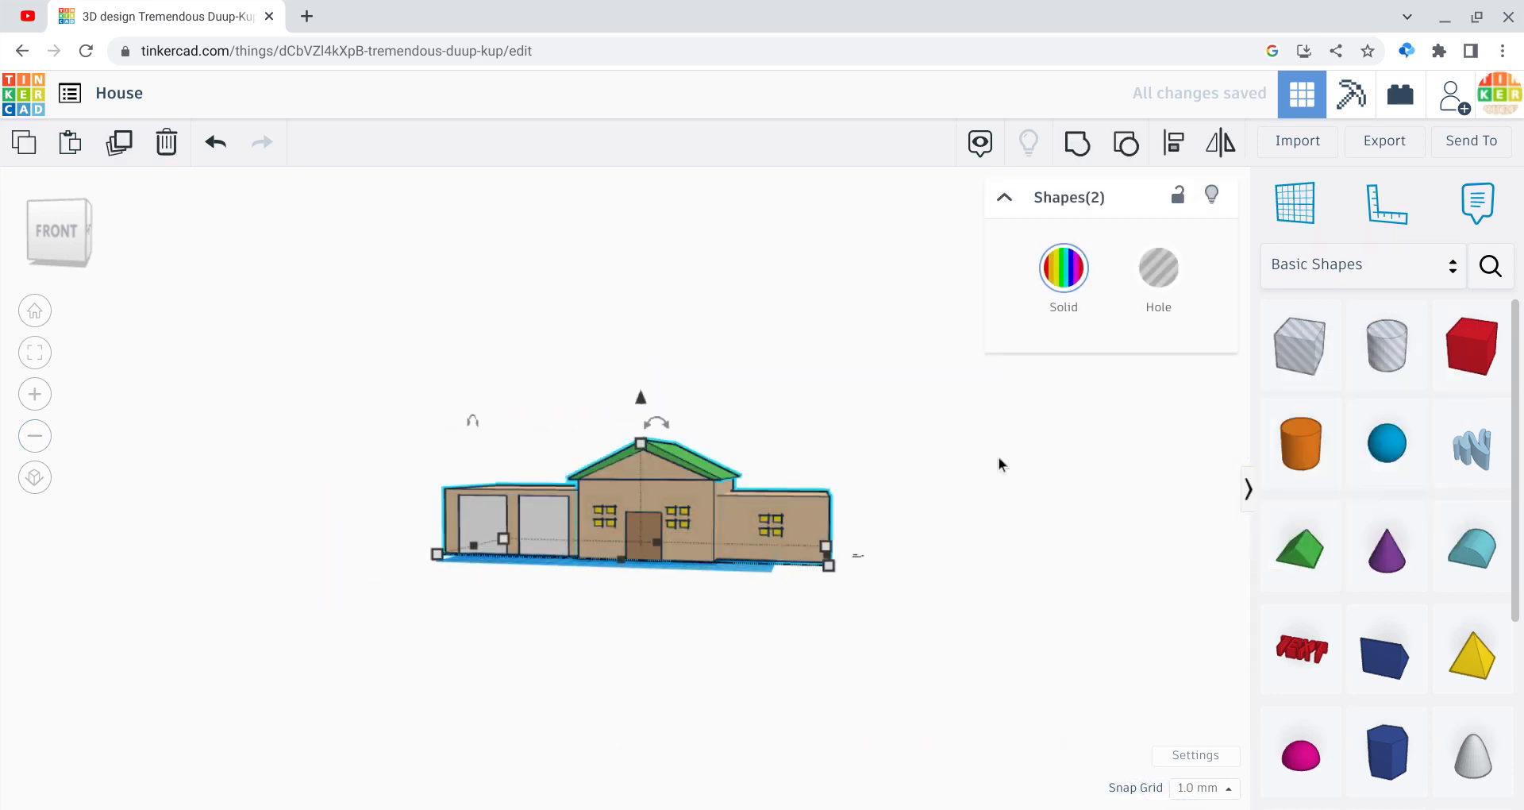
{"action": "left_click", "coordinate": [1077, 144]}
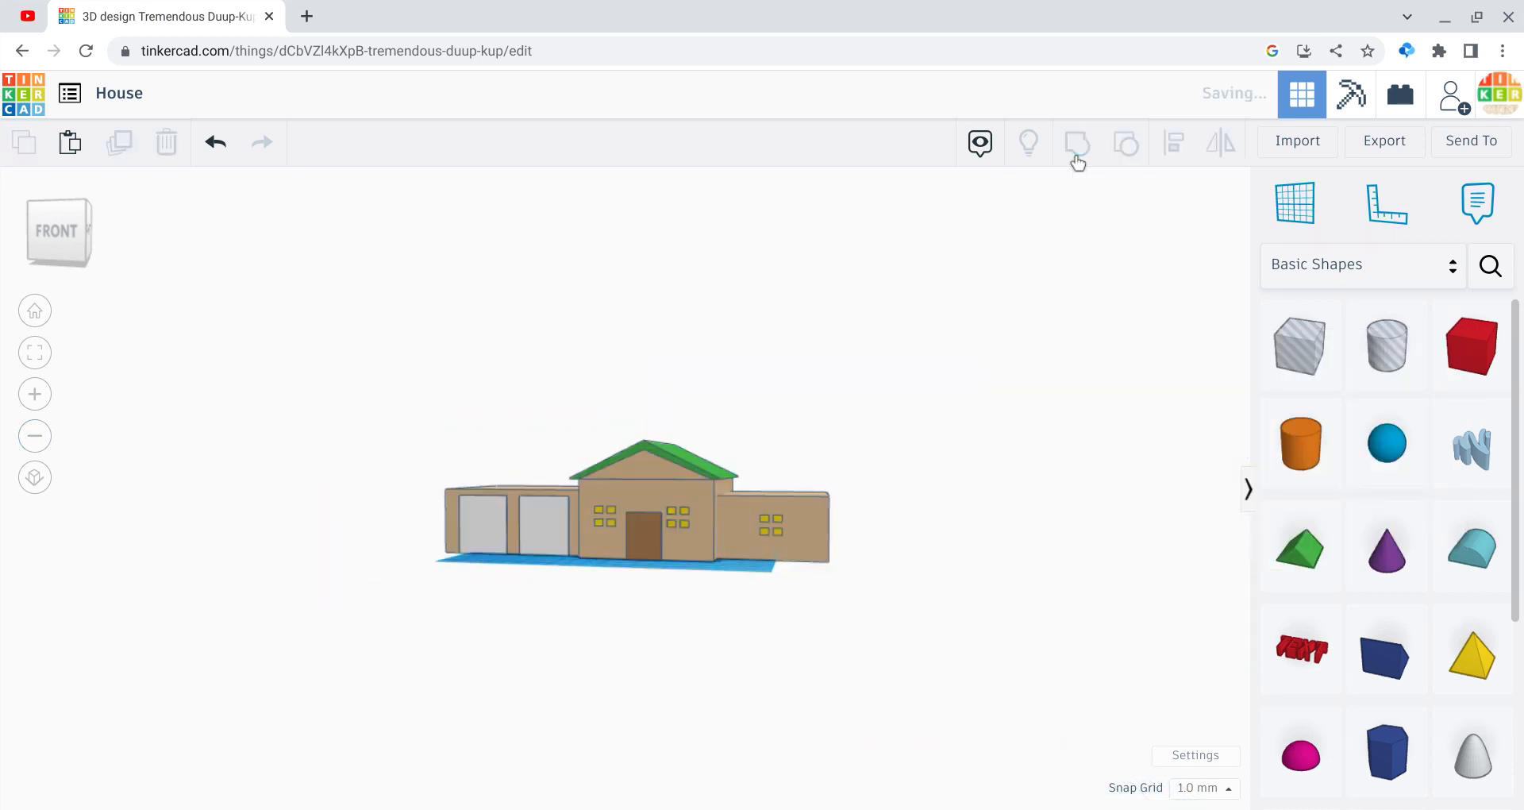
{"action": "left_click", "coordinate": [151, 441]}
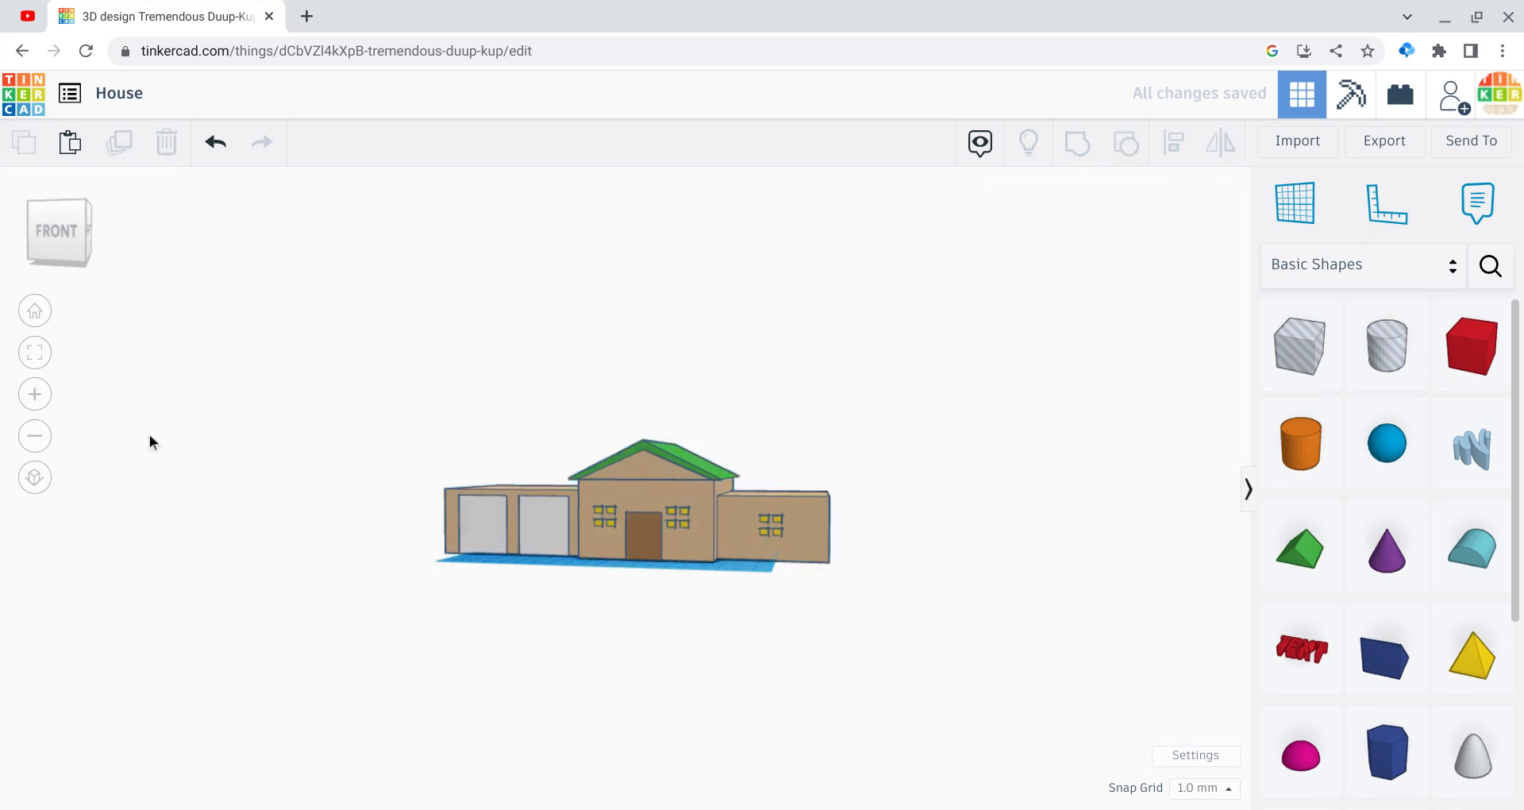
{"action": "left_click", "coordinate": [54, 208]}
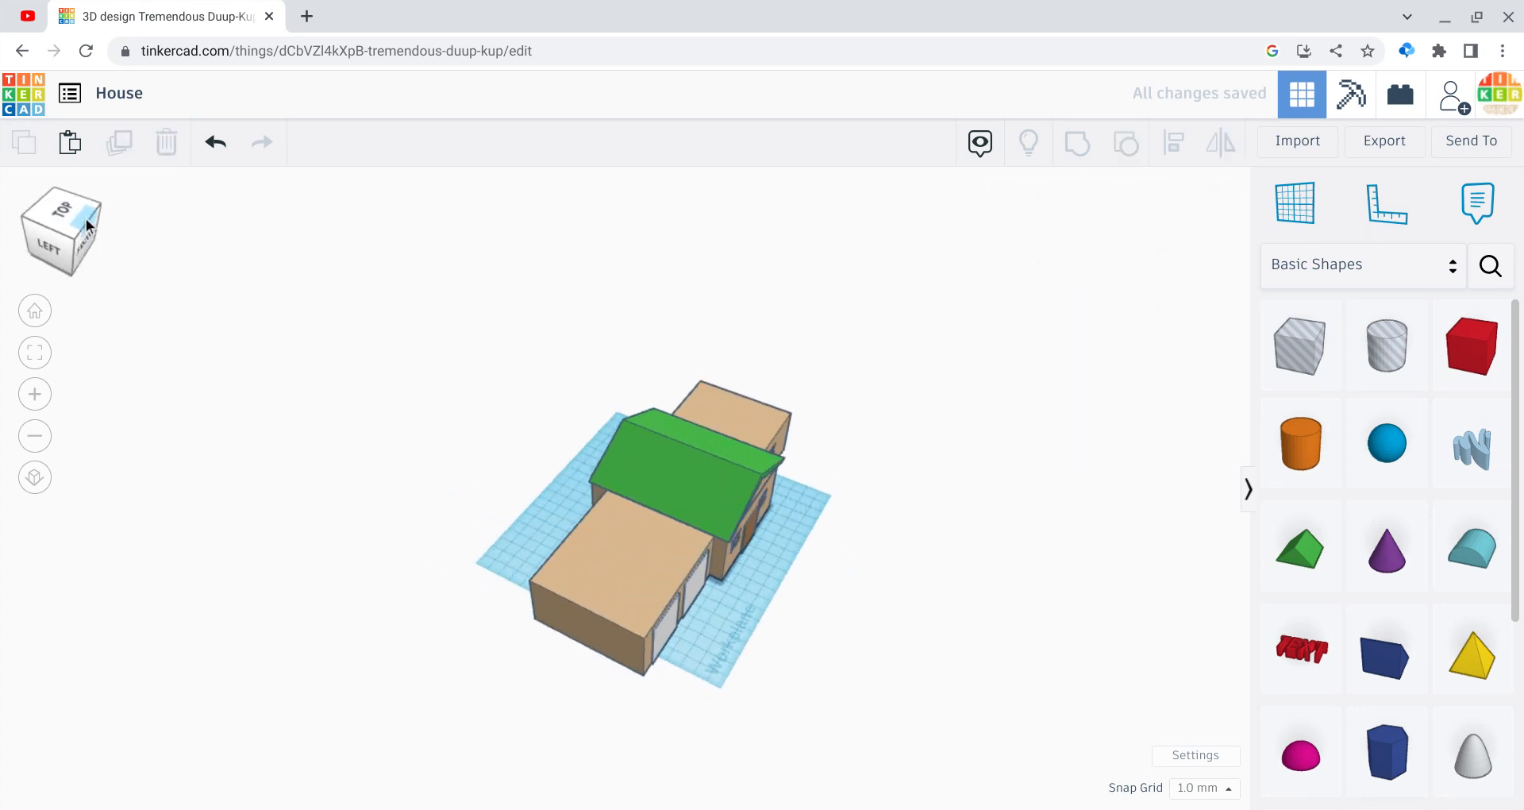
{"action": "left_click_drag", "start_coordinate": [116, 229], "coordinate": [60, 216]}
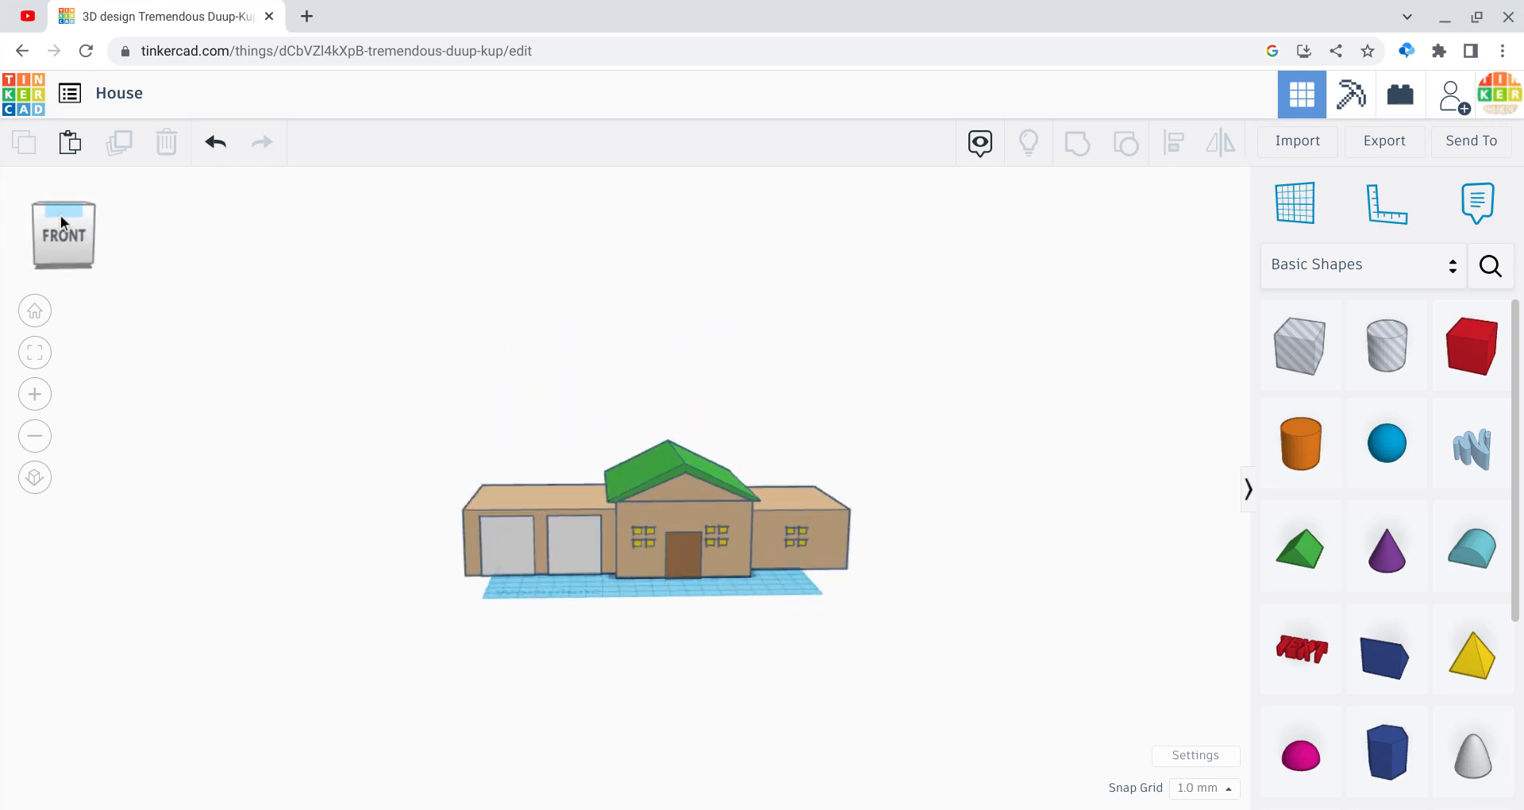